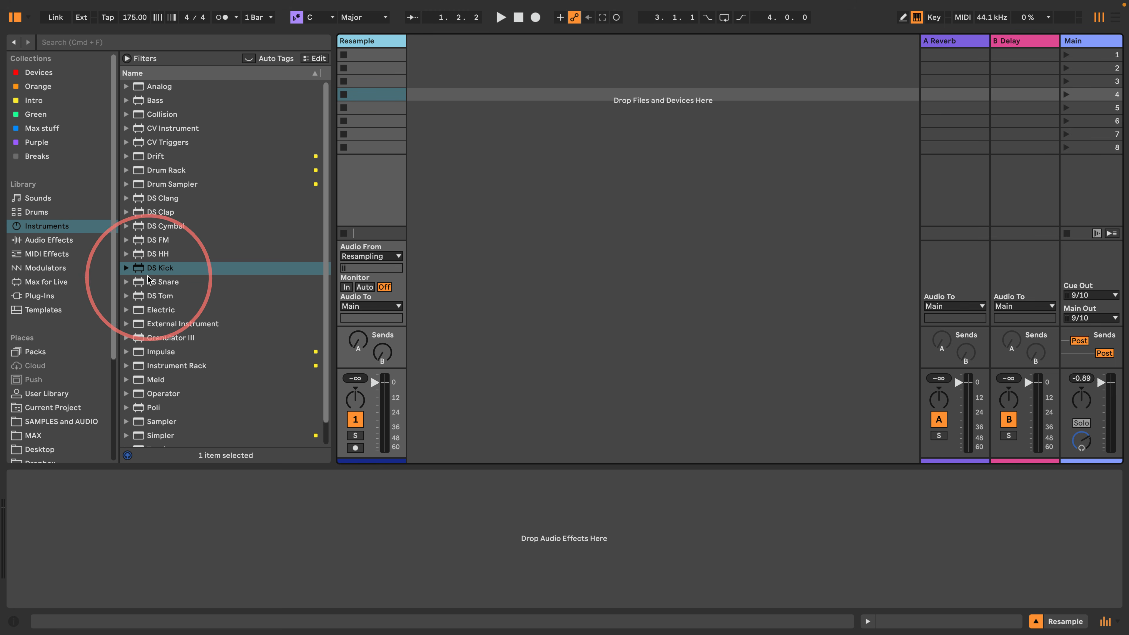
Step: Load DS Kick onto a new MIDI track and delete the Resample track
left_click_drag(139, 270, 445, 88)
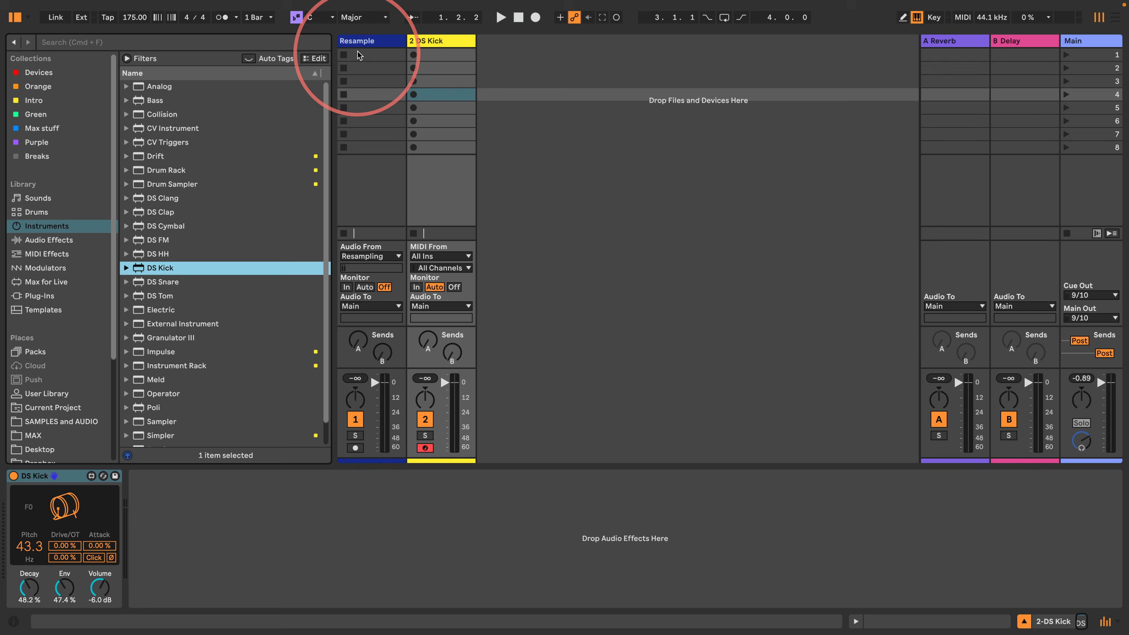
left_click(354, 41)
key("Delete")
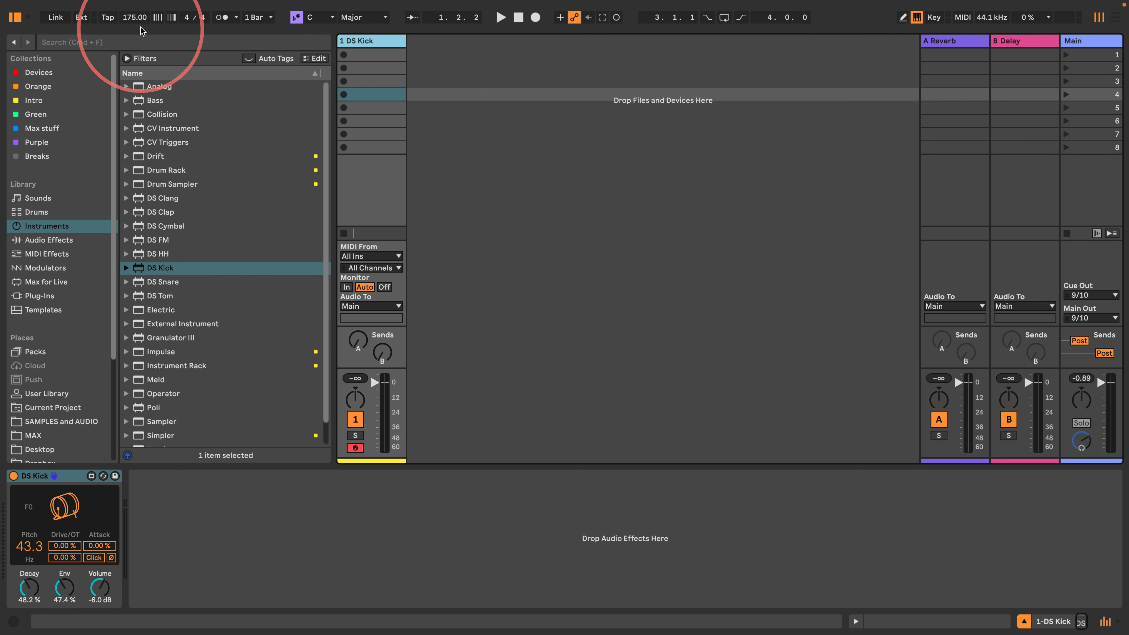
Step: Set the song tempo to 130 BPM
left_click(134, 18)
type("130")
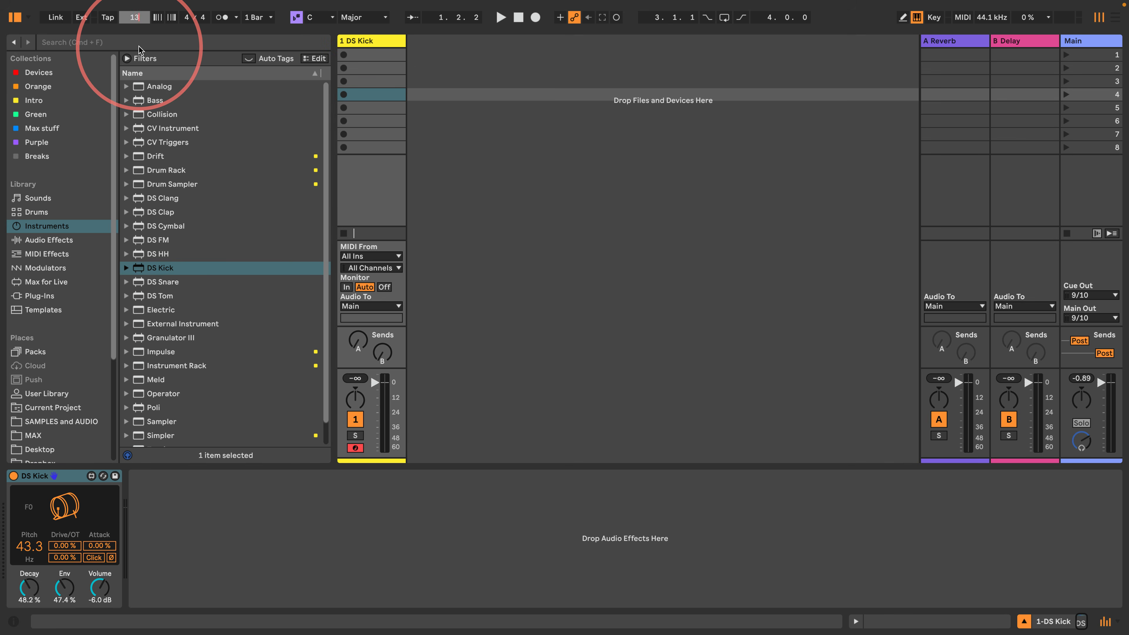
key("Return")
Step: Create a one-bar MIDI clip in the DS Kick track's first slot with C3 sixteenth notes on all four beats, and play it
double_click(376, 61)
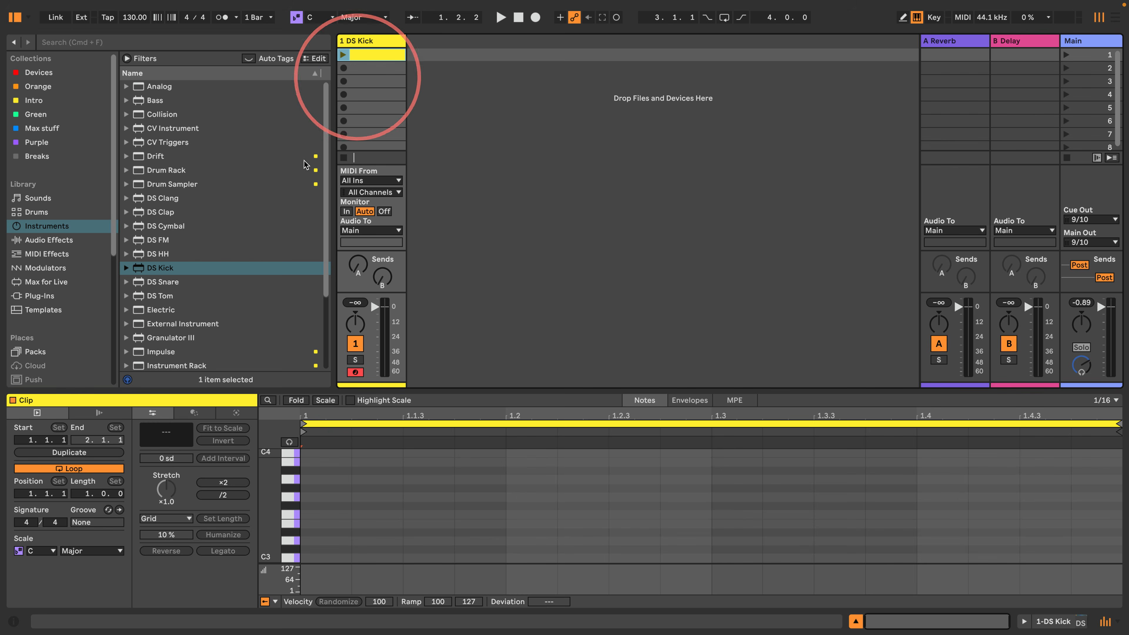
left_click(328, 559)
double_click(328, 559)
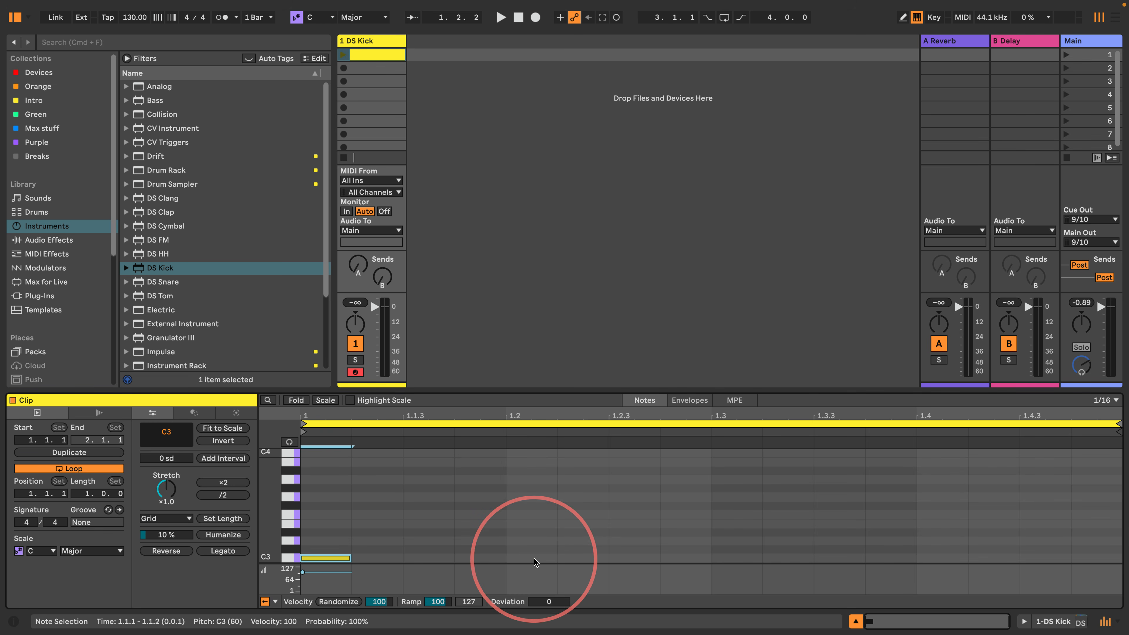
double_click(531, 558)
double_click(728, 558)
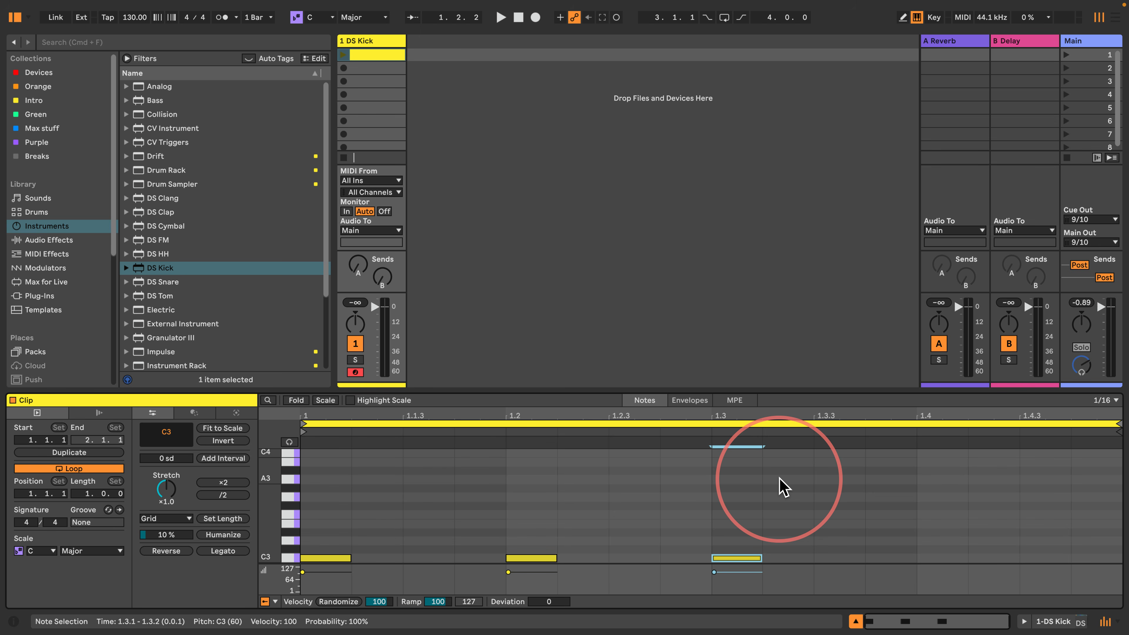
left_click(931, 560)
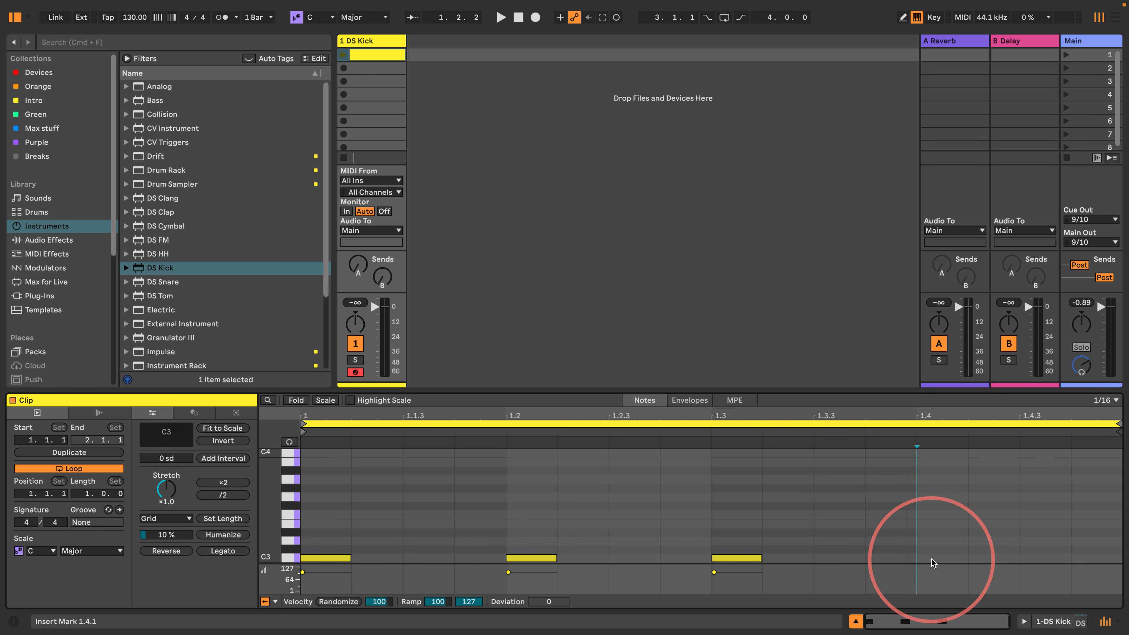
double_click(932, 559)
left_click(342, 55)
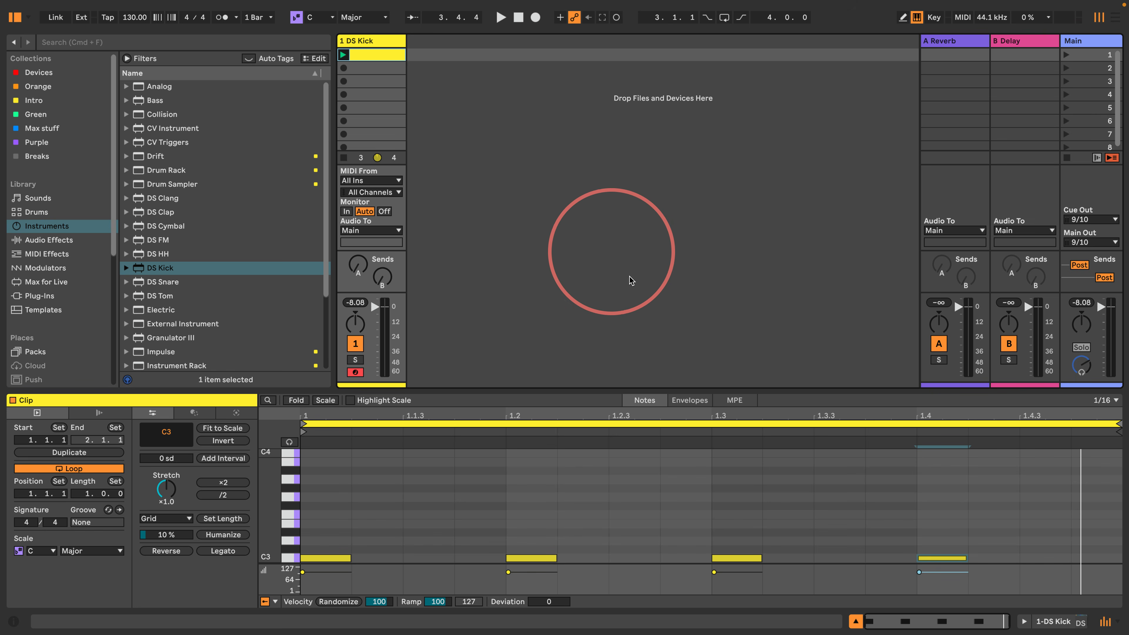
Step: Move the fourth kick note one sixteenth earlier to 1.3.4 and play the clip
left_click_drag(268, 534, 267, 515)
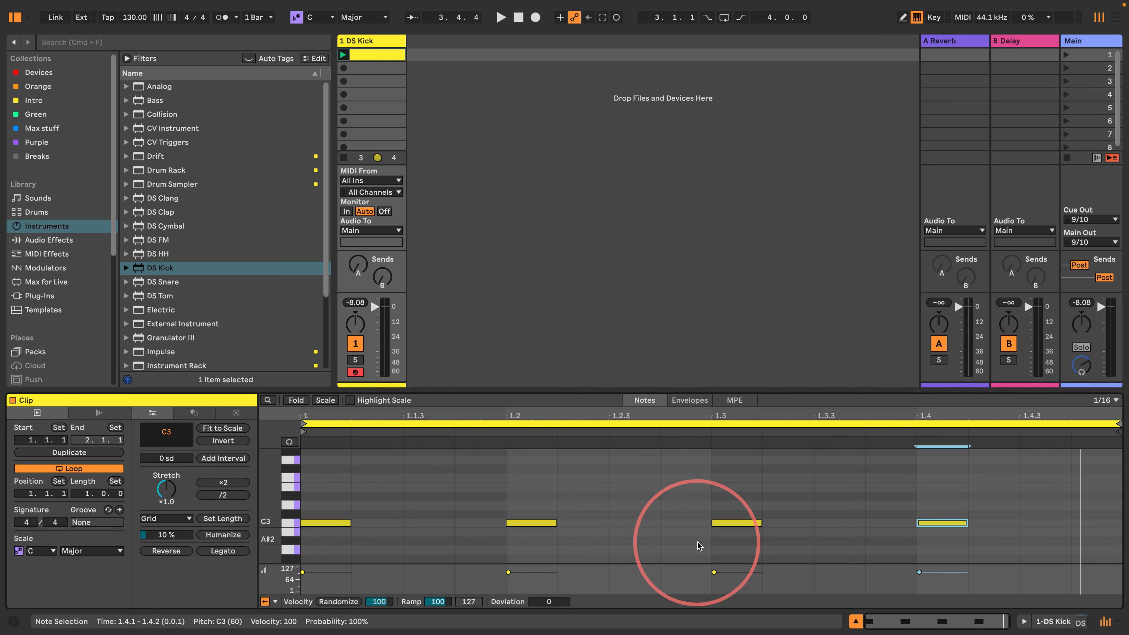
left_click(901, 556)
left_click_drag(949, 546, 883, 488)
key("Left")
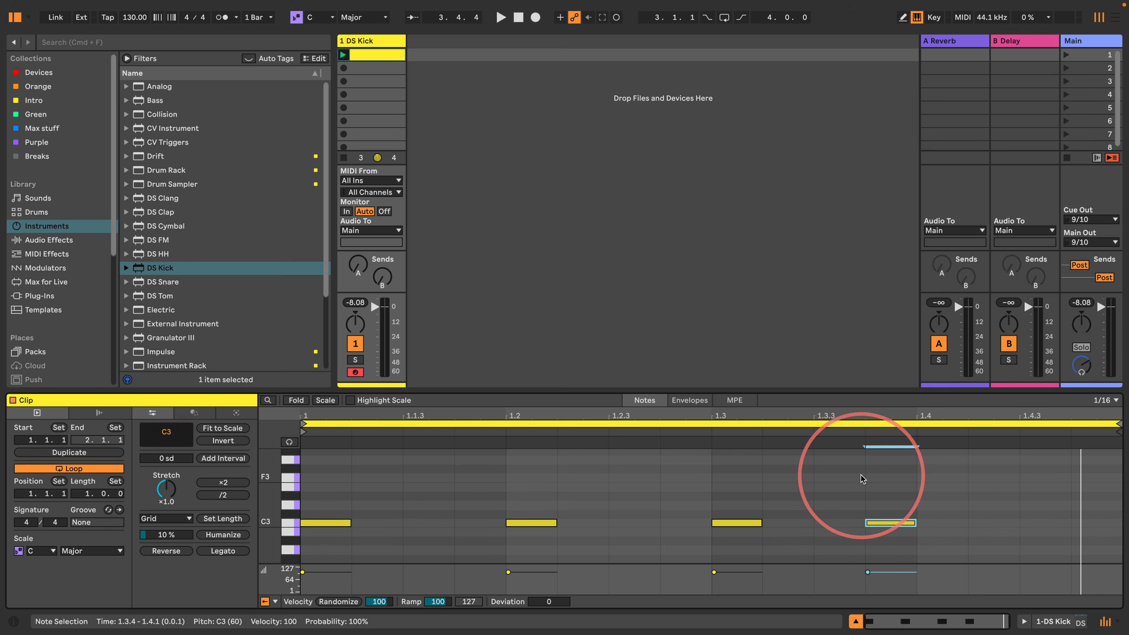
left_click(343, 55)
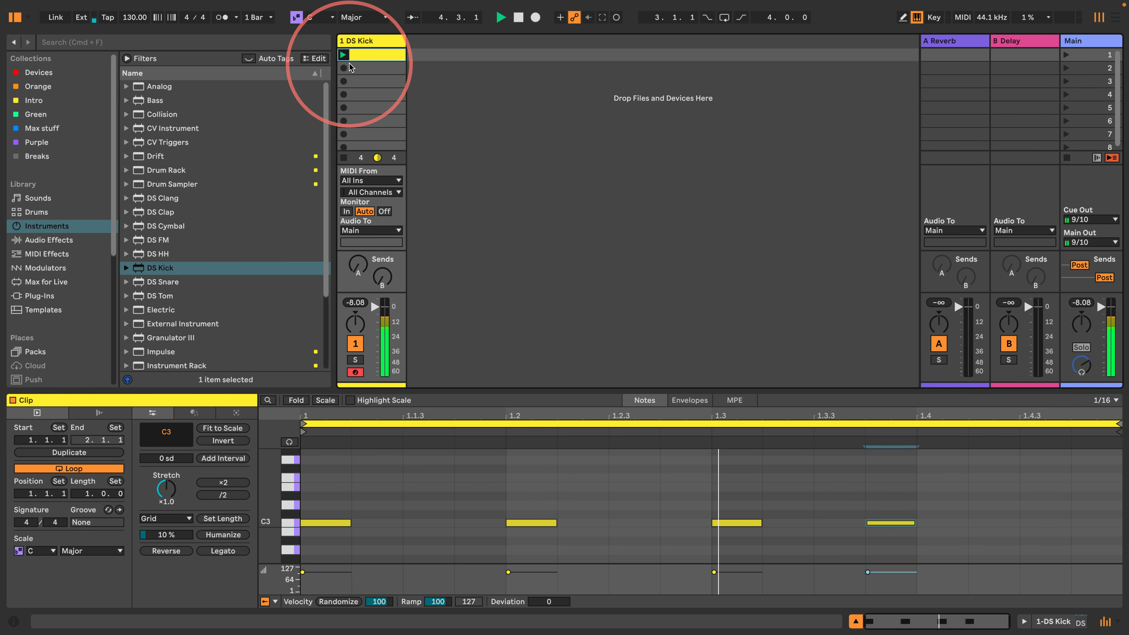
Step: Remove the Reverb device from return track A and rename the track "Resonator 1"
left_click(936, 42)
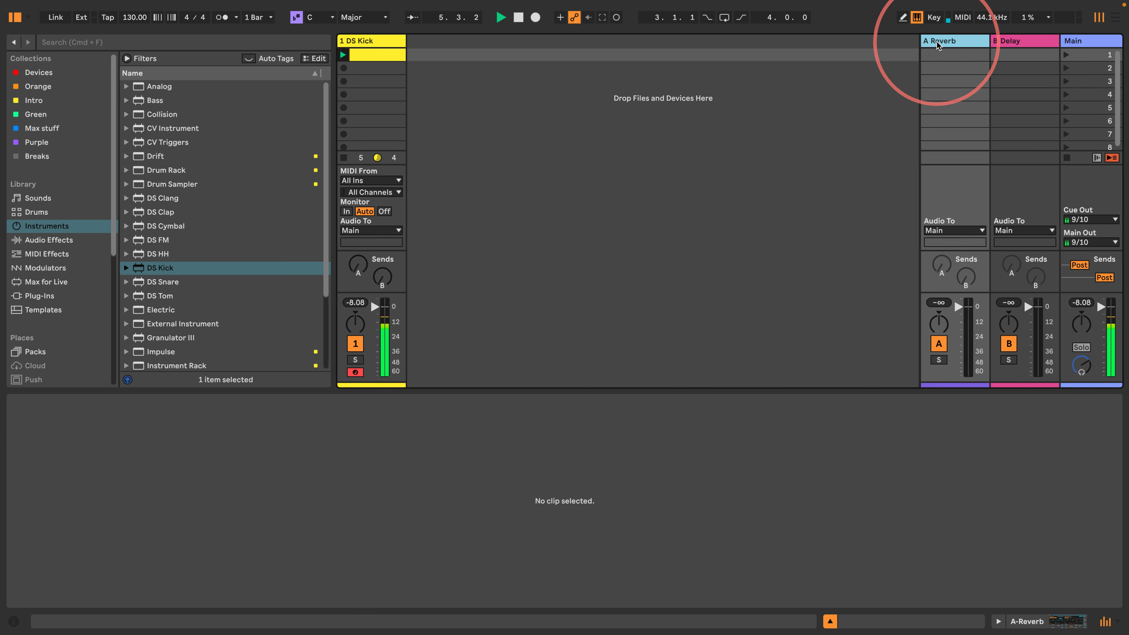
left_click(936, 42)
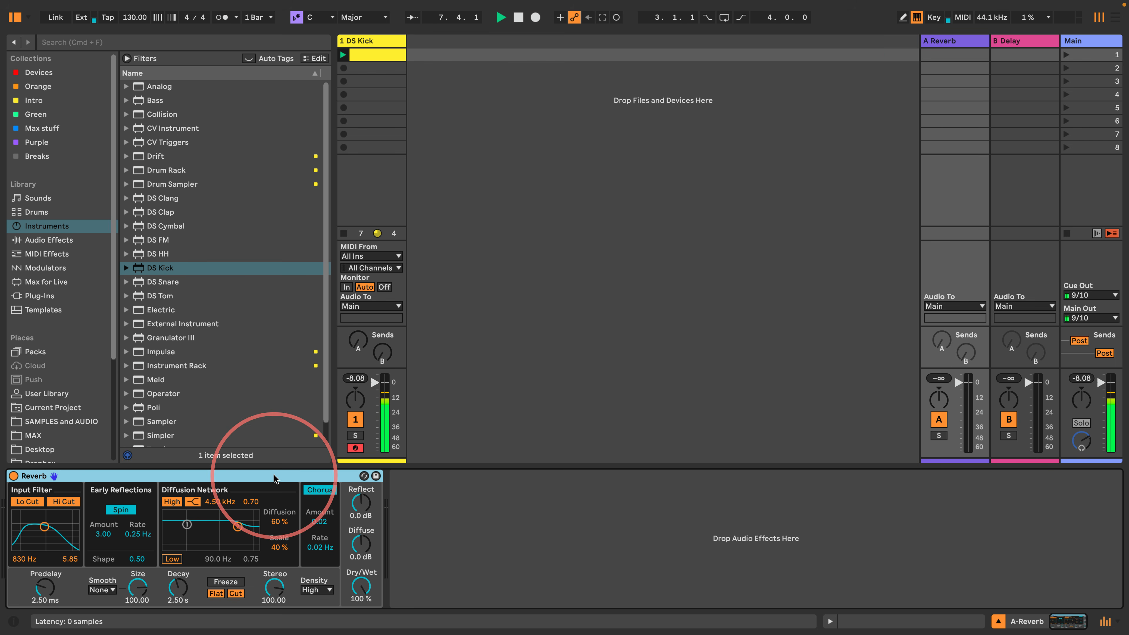
key("Delete")
left_click(947, 42)
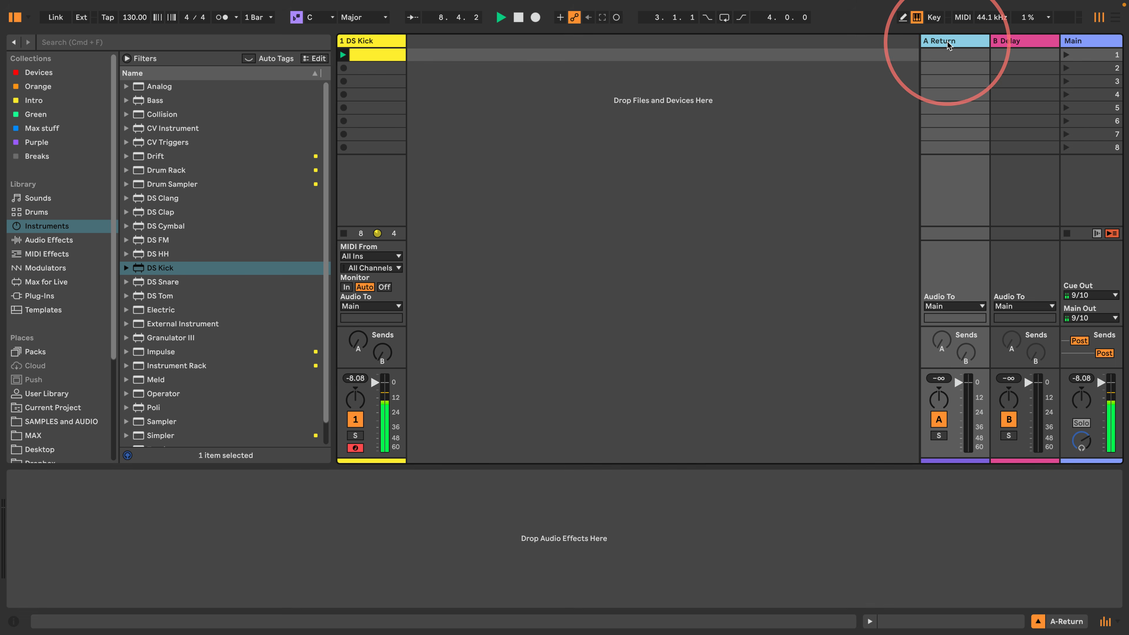
key("super+r")
type("Resonator 1")
key("Return")
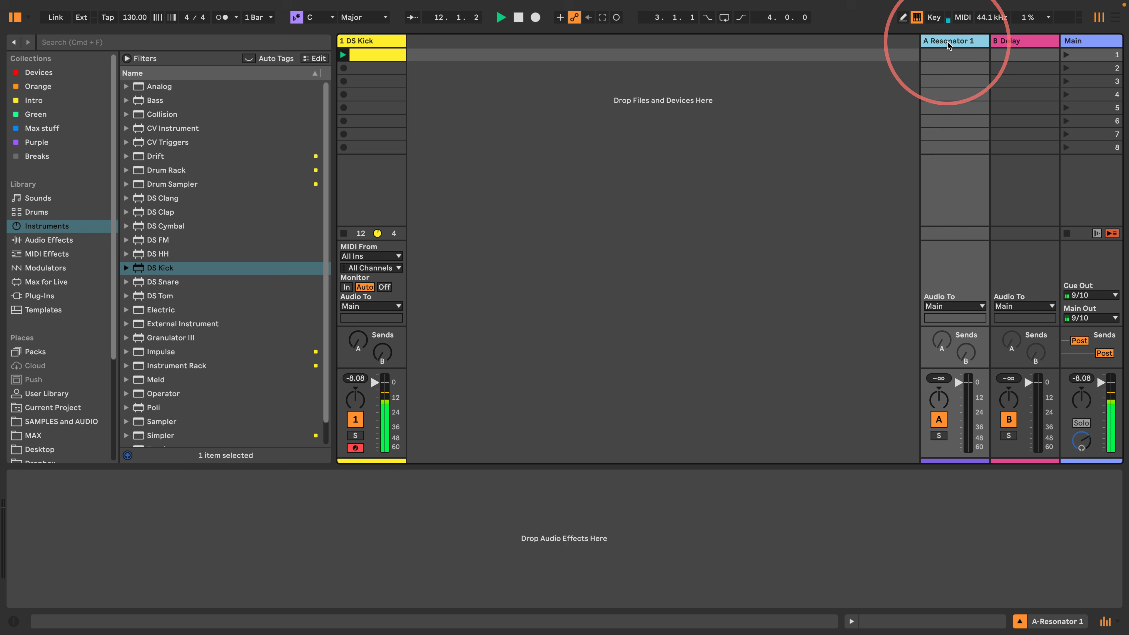
Step: Load the Spectral Resonator audio effect onto the Resonator 1 return track
scroll(167, 261, "down", 1)
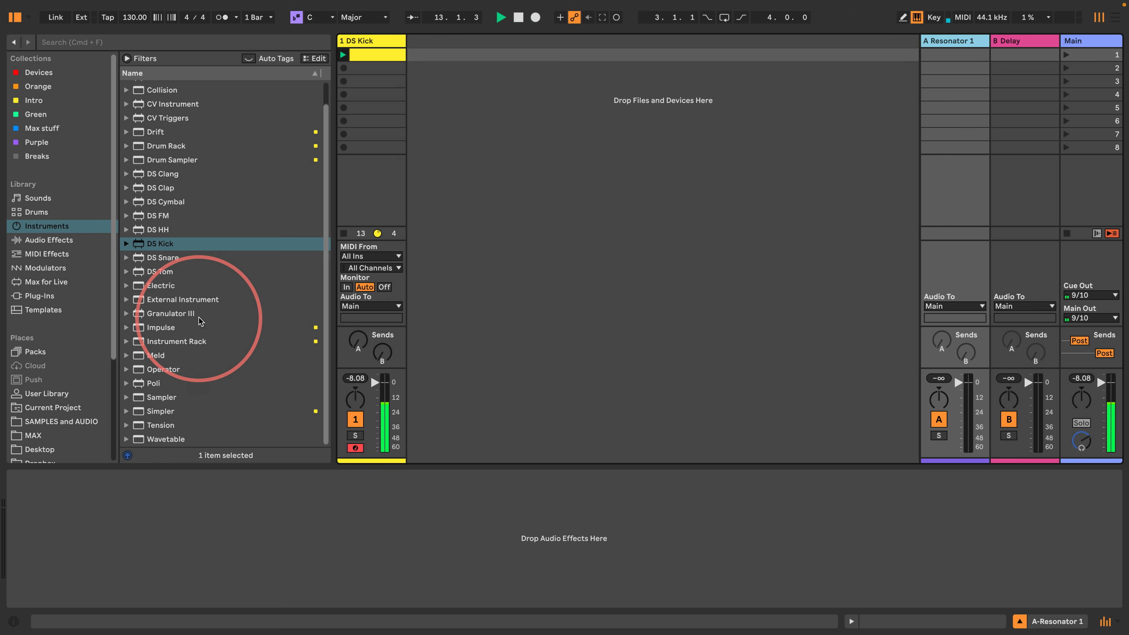
left_click(25, 241)
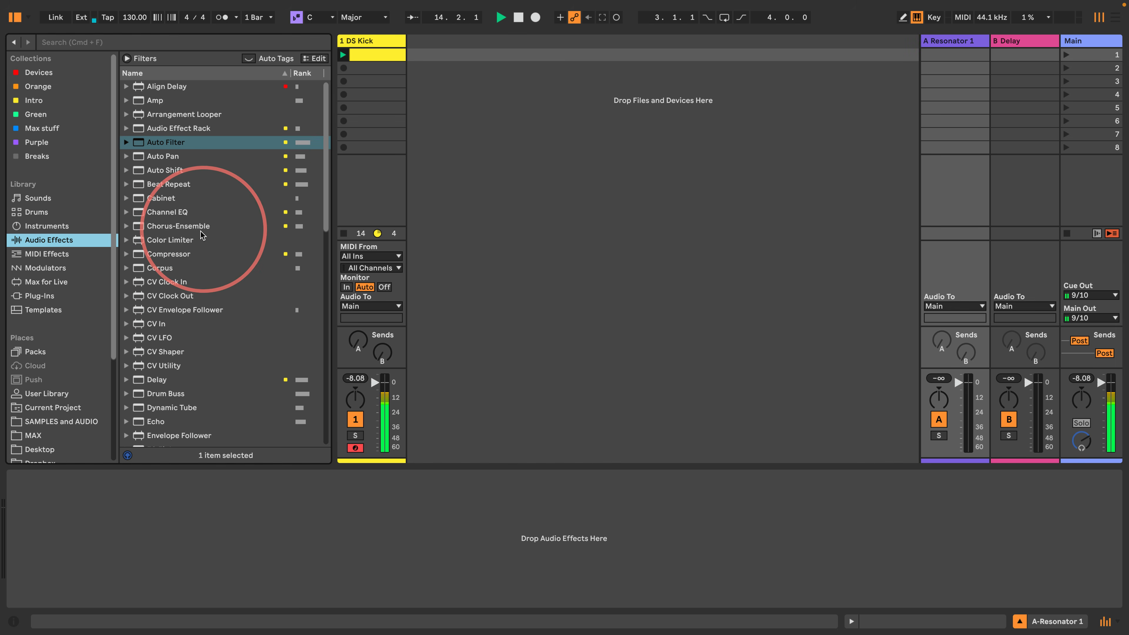
scroll(209, 267, "down", 10)
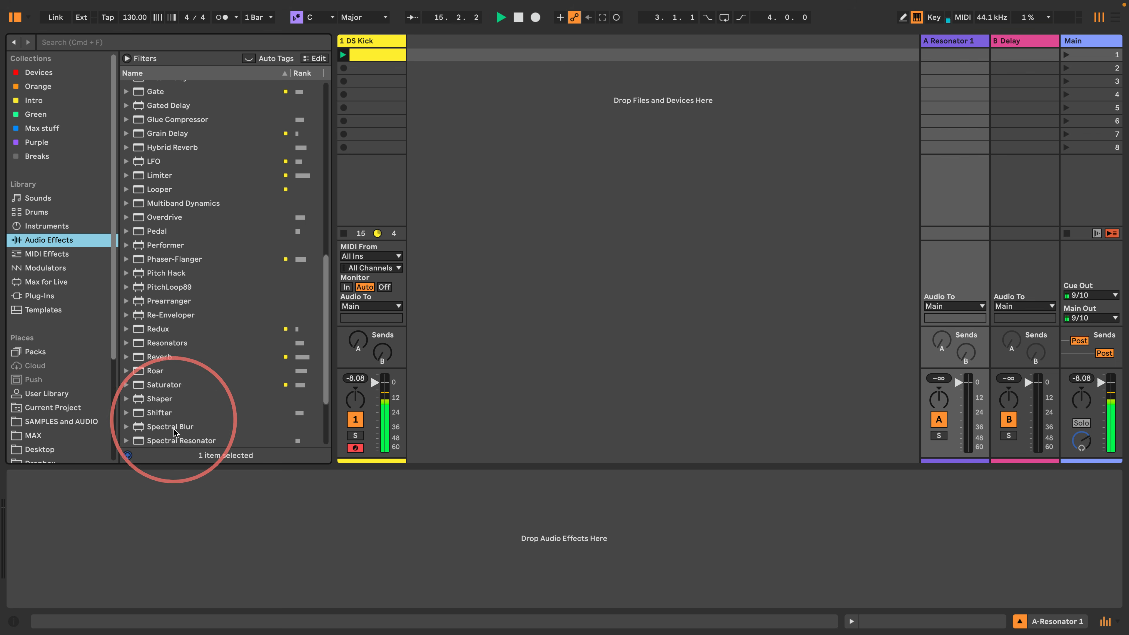
scroll(156, 400, "down", 3)
left_click_drag(139, 381, 953, 48)
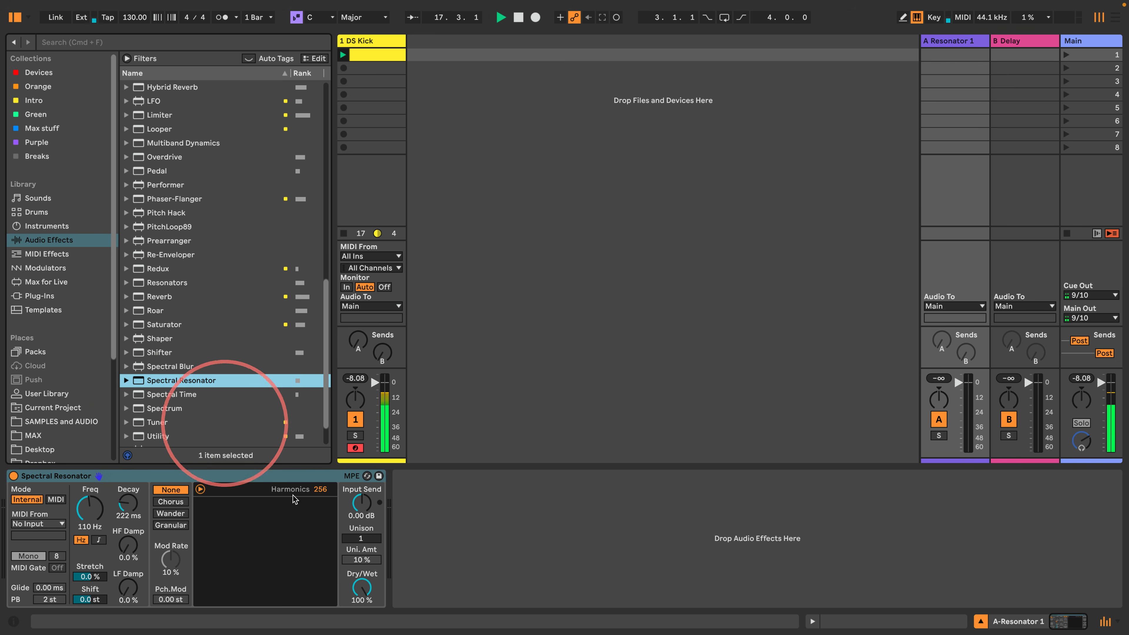
Step: Tune Spectral Resonator to C1 with 742 ms decay and 61% HF Damp, feeding it from the kick's send A at 0 dB
left_click(99, 539)
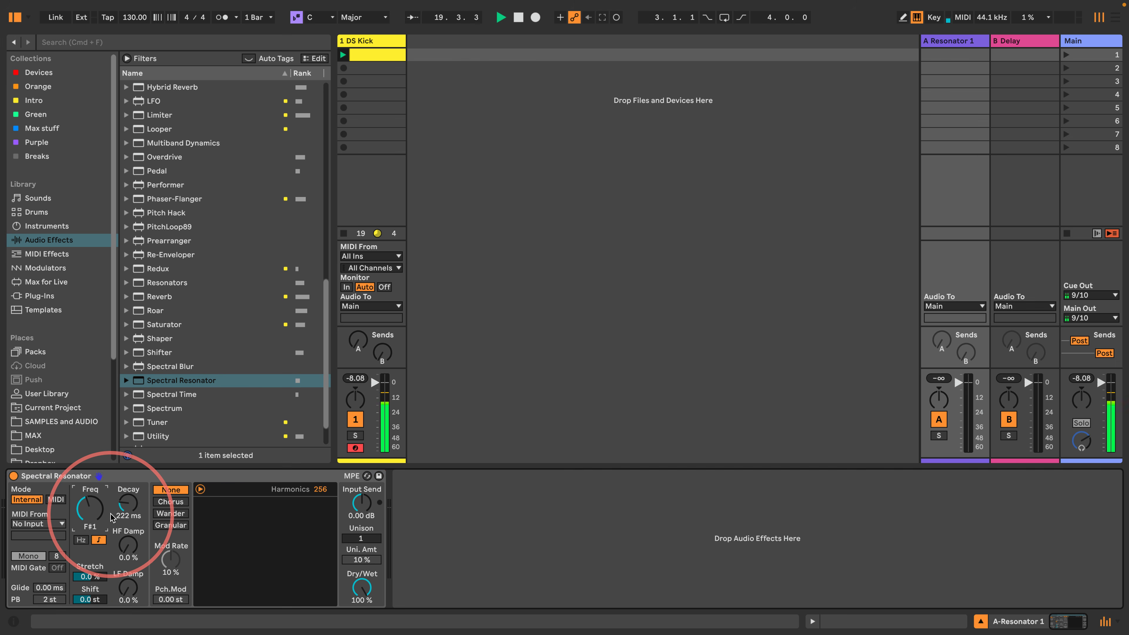
key("Down")
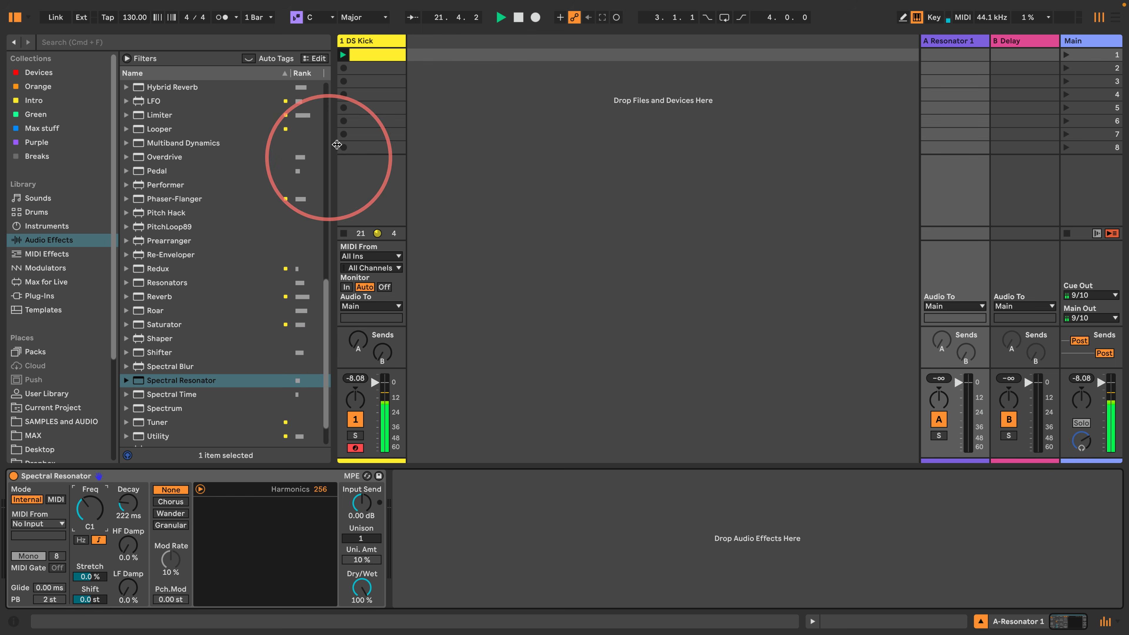
left_click_drag(359, 341, 358, 311)
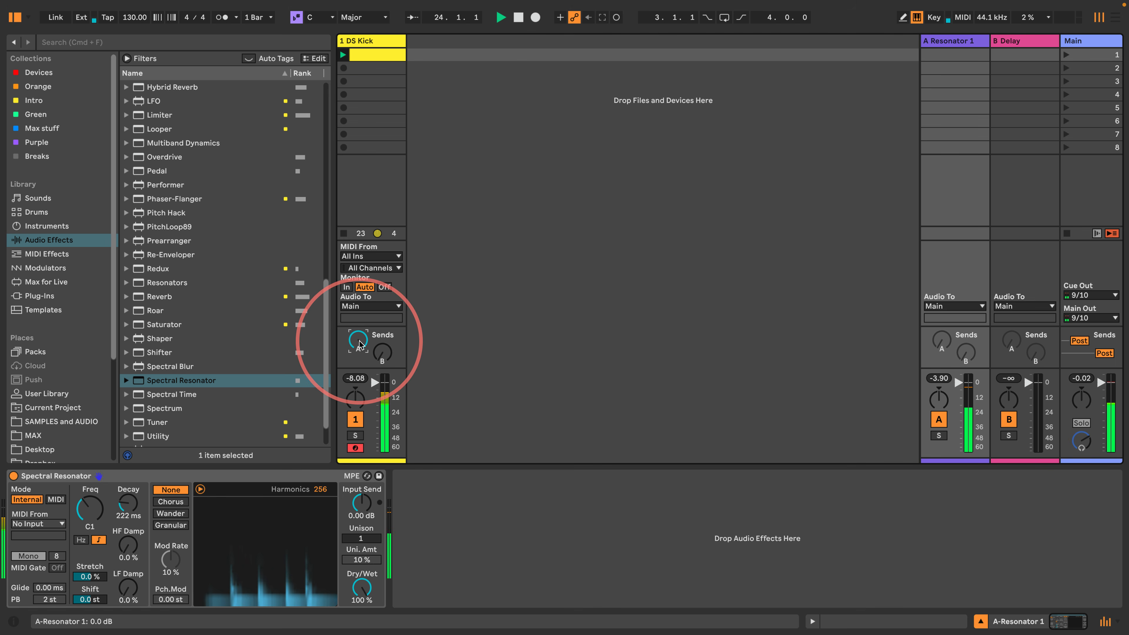
left_click_drag(127, 502, 126, 552)
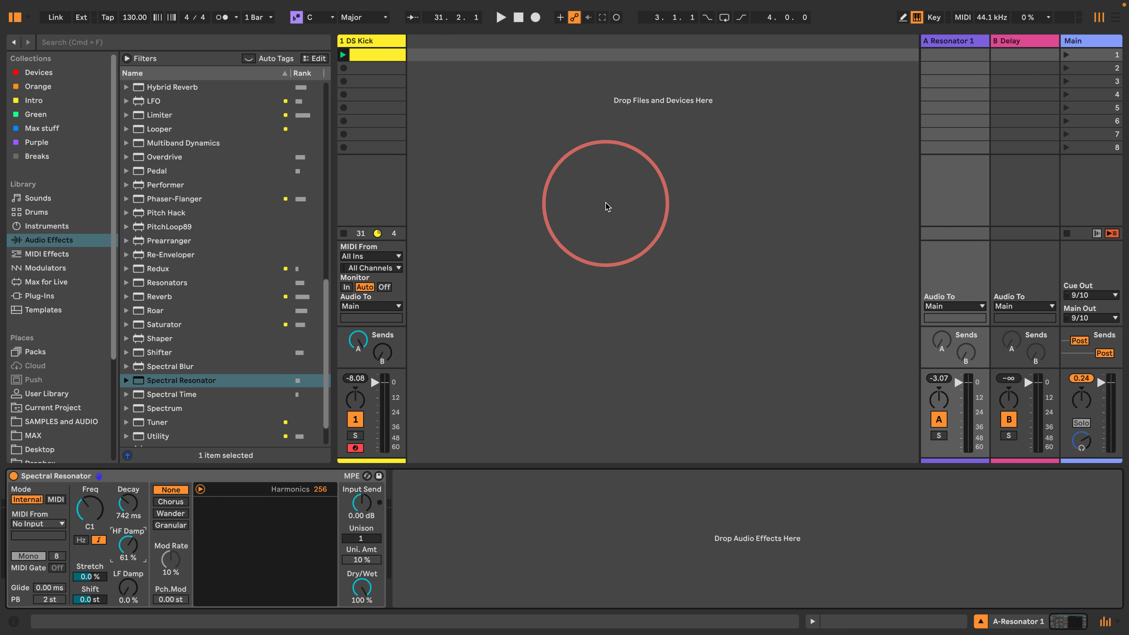
Step: On return B's Delay, set the right channel's time to 1 sixteenth and the feedback to 73%
left_click(1014, 42)
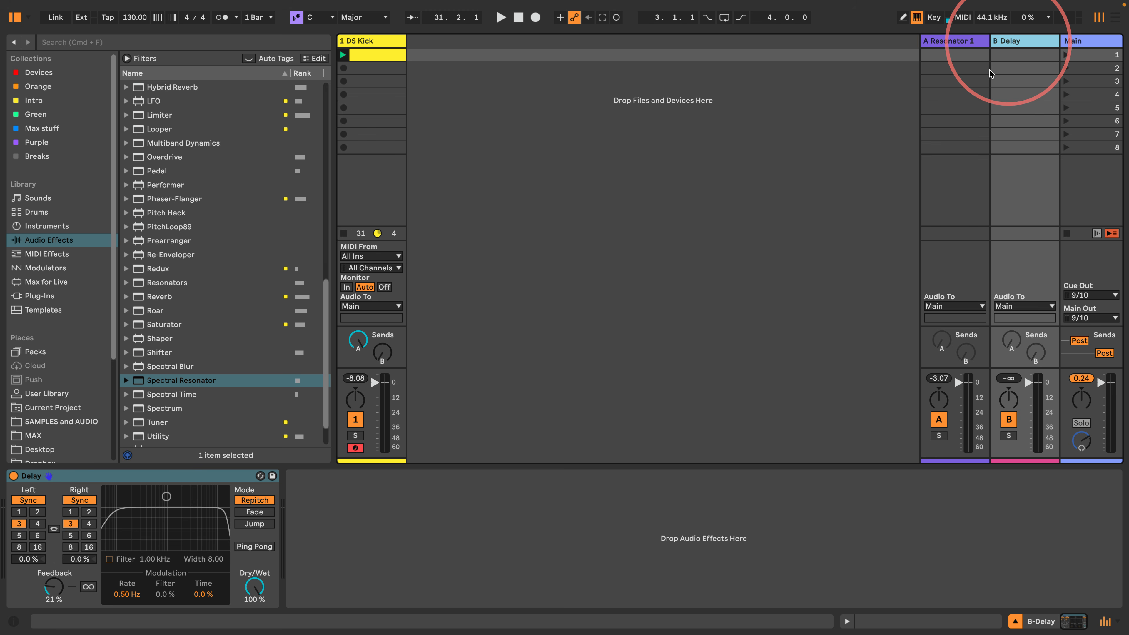
left_click(70, 512)
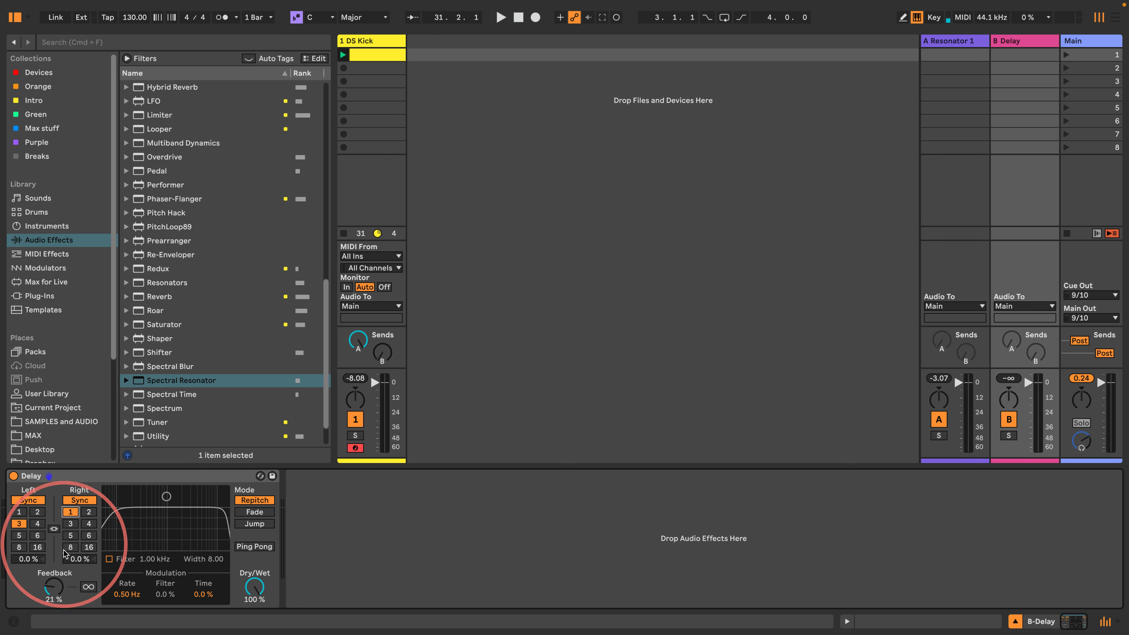
left_click_drag(54, 589, 53, 567)
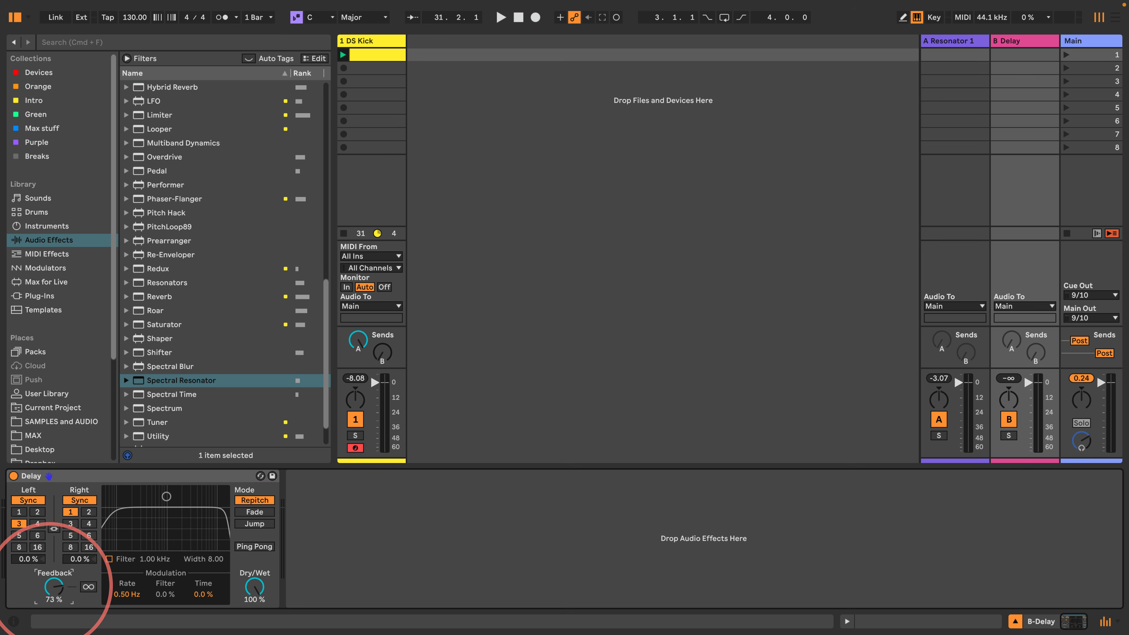
Step: Turn the kick's send A fully down, start playback and raise its send B to the Delay return
double_click(358, 340)
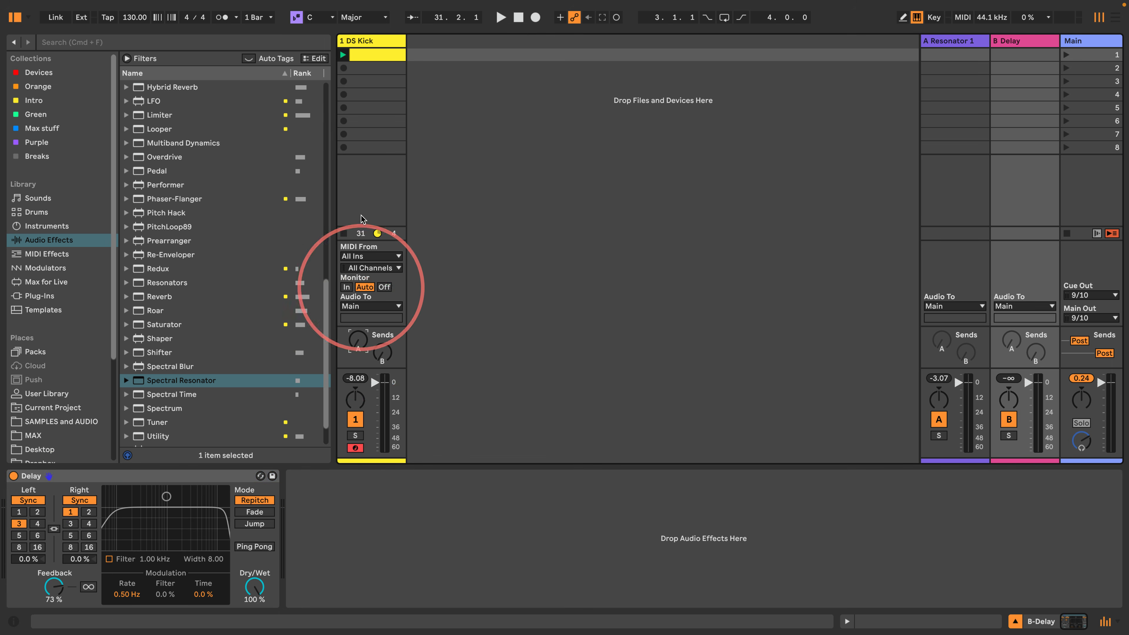
key("space")
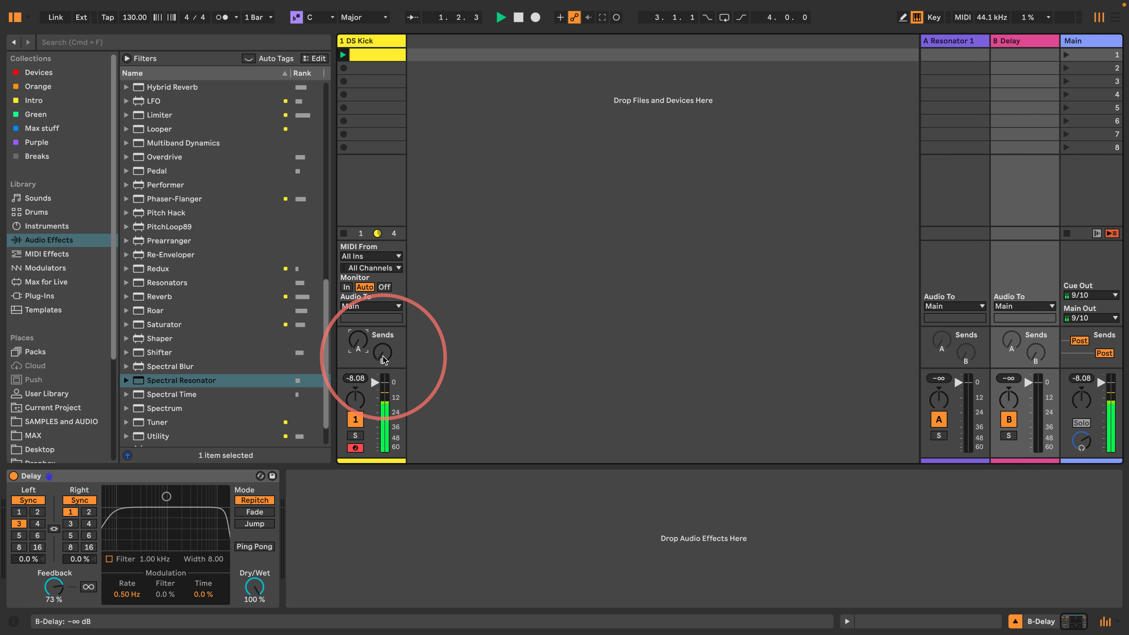
left_click_drag(383, 356, 383, 311)
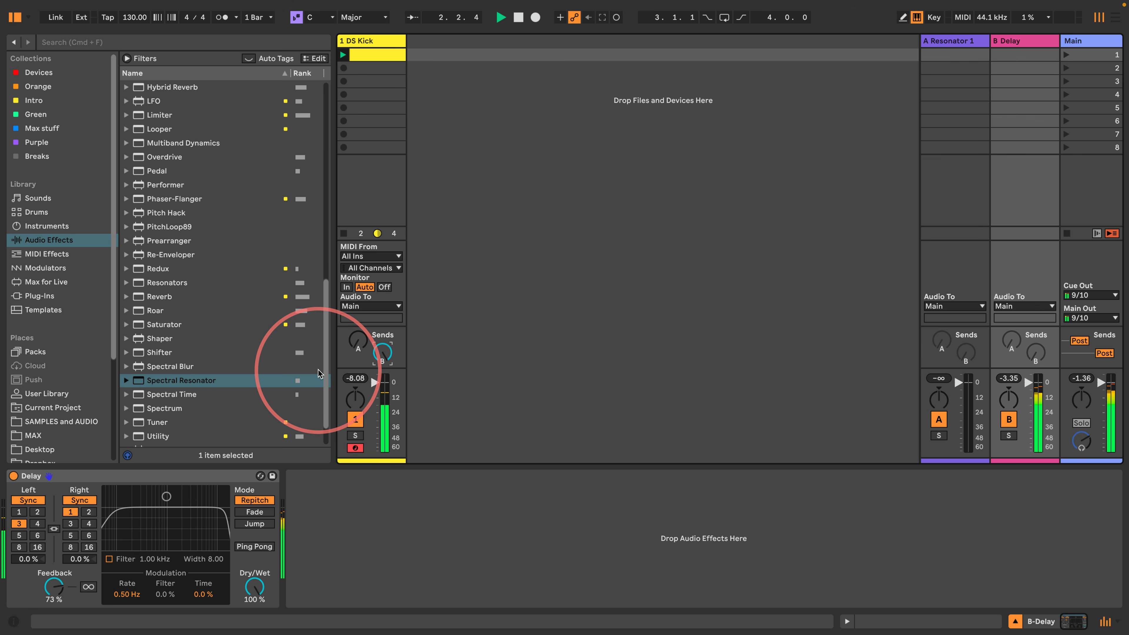
Step: Link the Delay's left and right channels at 1 sixteenth and switch its mode to Fade
left_click(53, 528)
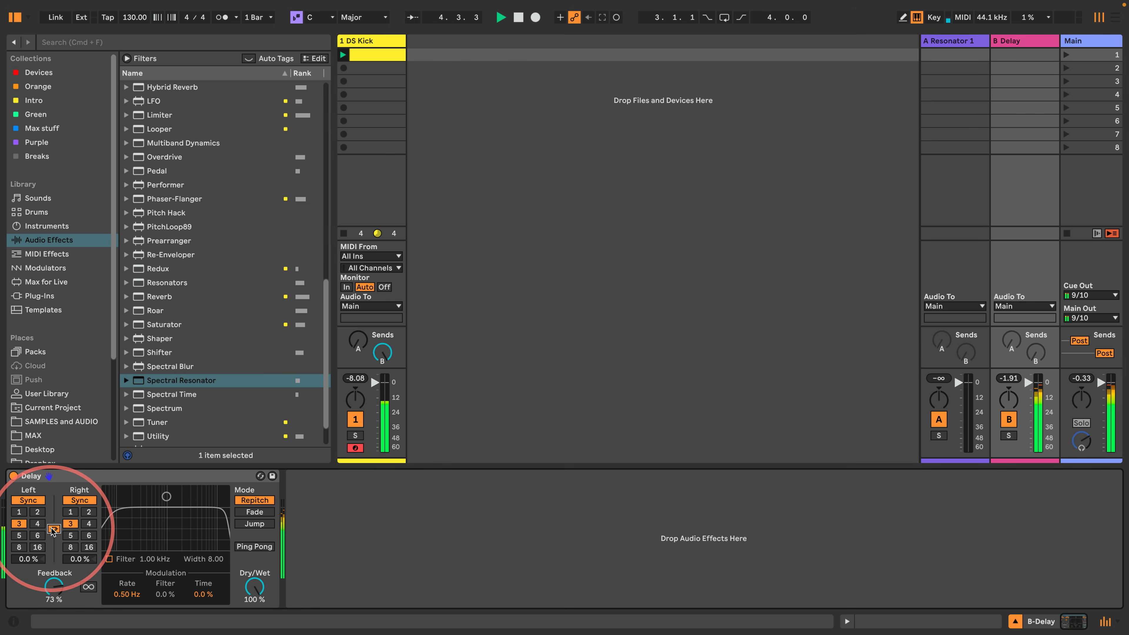
left_click(71, 512)
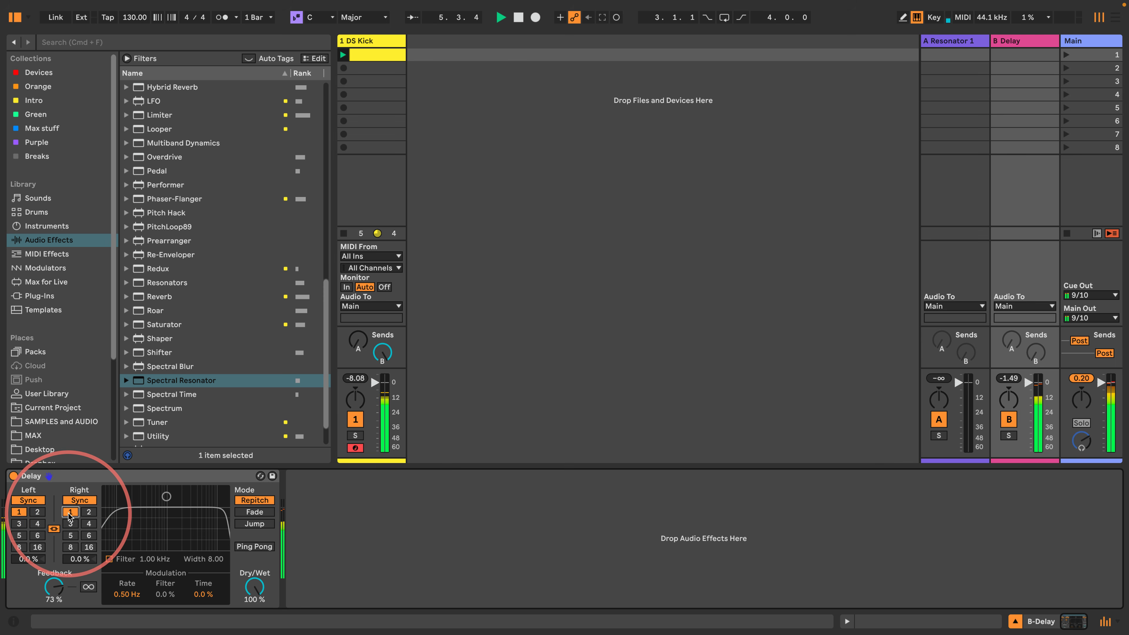
left_click(254, 512)
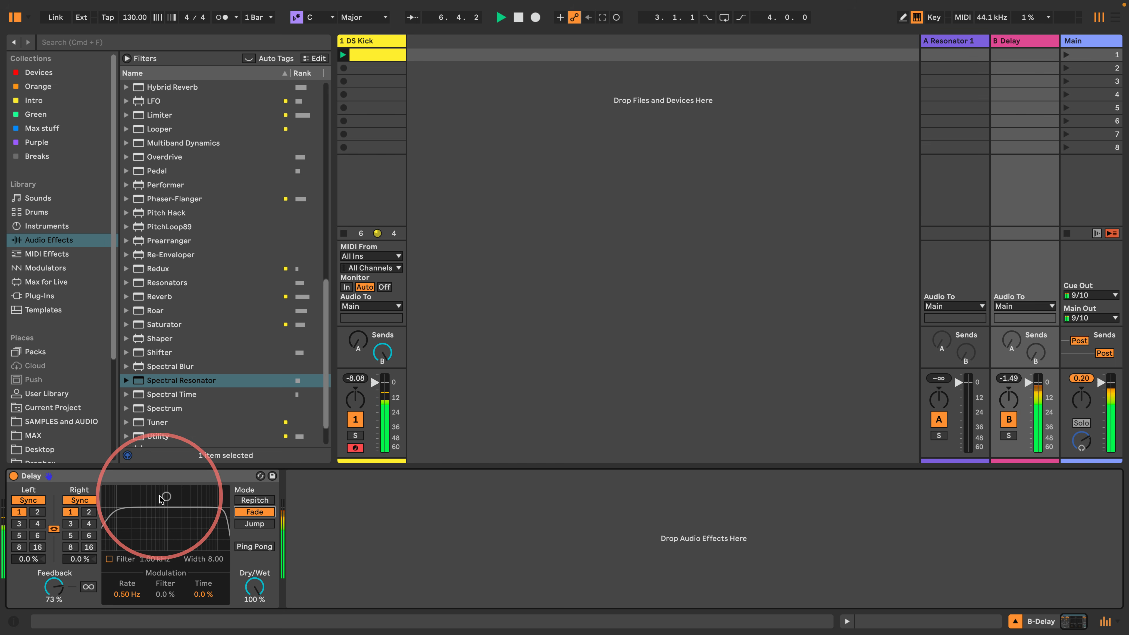
Step: Insert Auto Filter before the Delay on return B as a high-pass at about 495 Hz with 0% resonance, with playback running
scroll(185, 290, "up", 15)
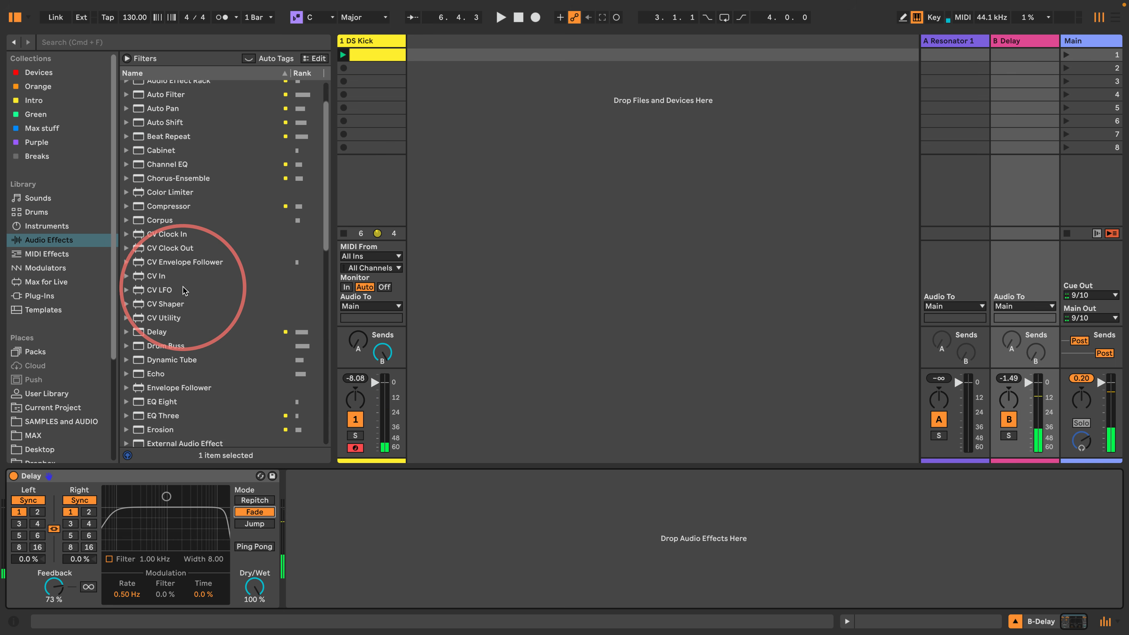
left_click_drag(144, 146, 5, 491)
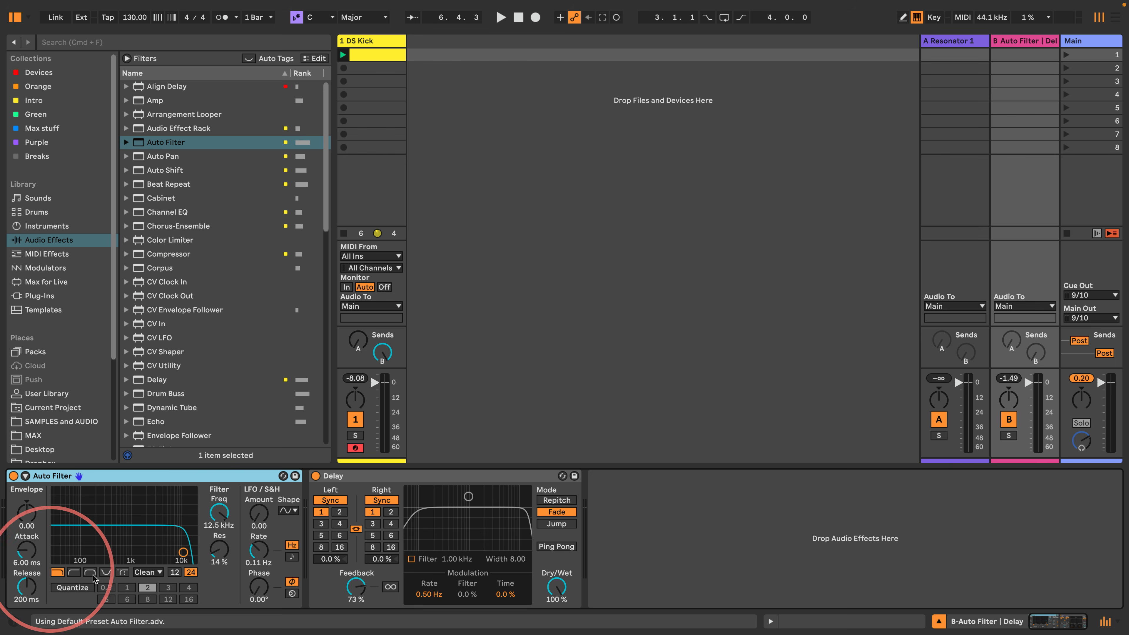
left_click(74, 572)
key("space")
left_click_drag(80, 560, 116, 560)
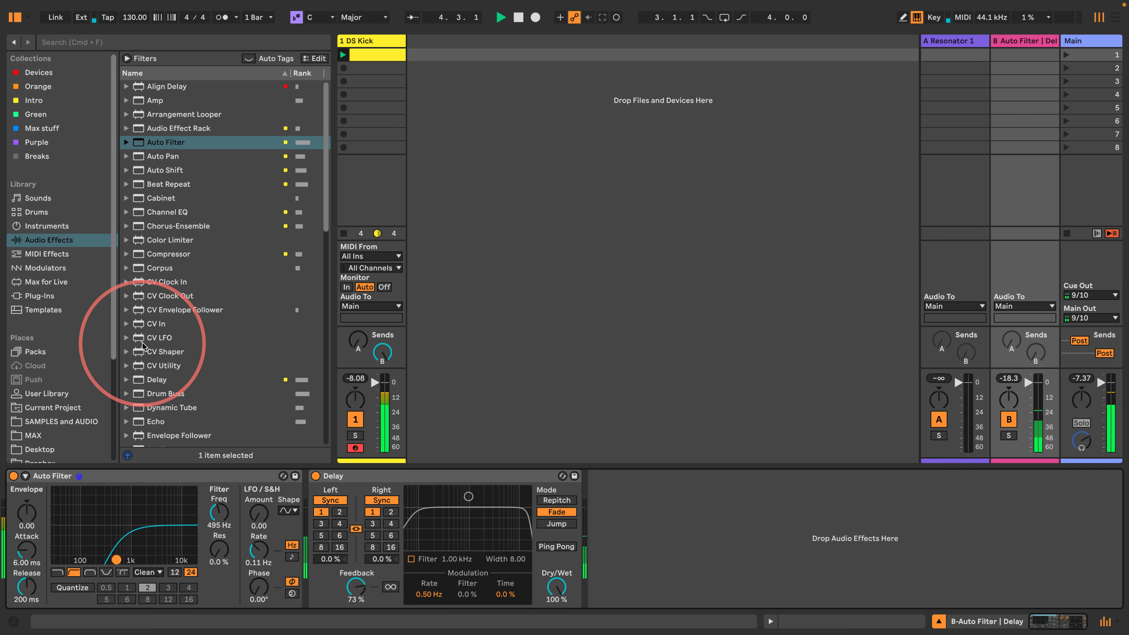
Step: Add a Vocoder after the Delay on return B and set its release to about 154 ms
scroll(197, 282, "down", 5)
scroll(198, 283, "down", 13)
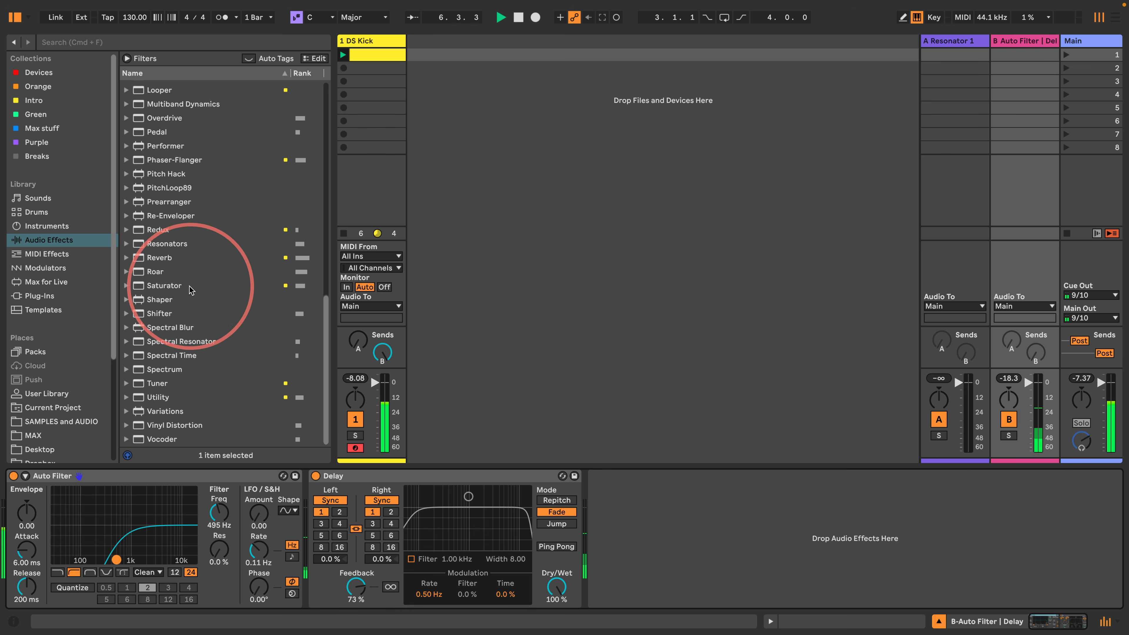
left_click_drag(133, 444, 605, 517)
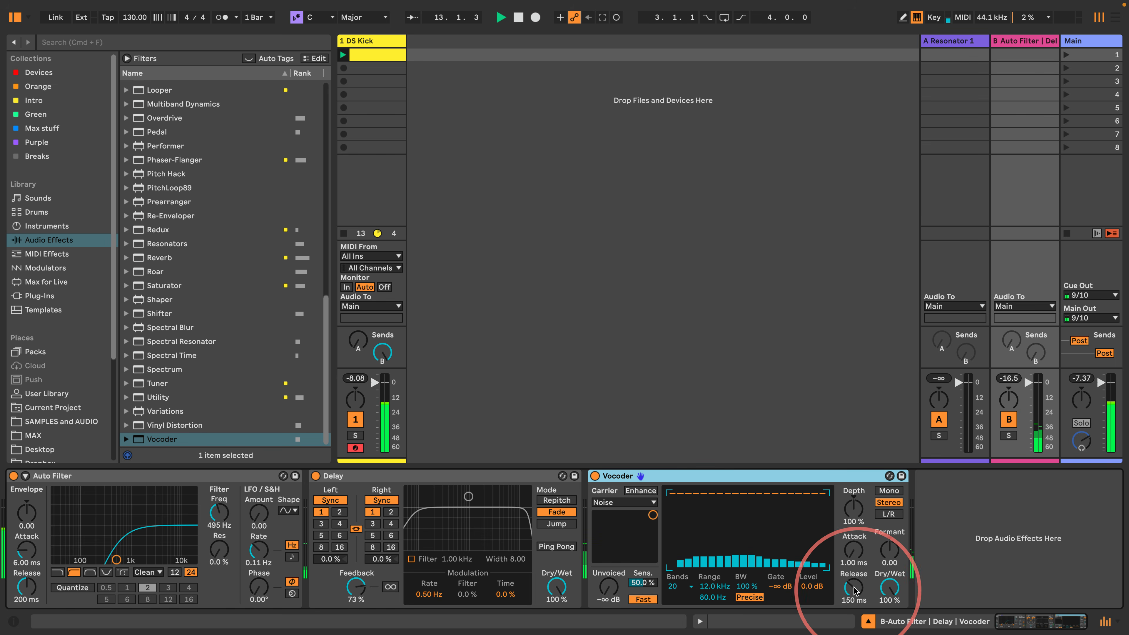
left_click_drag(855, 591, 854, 572)
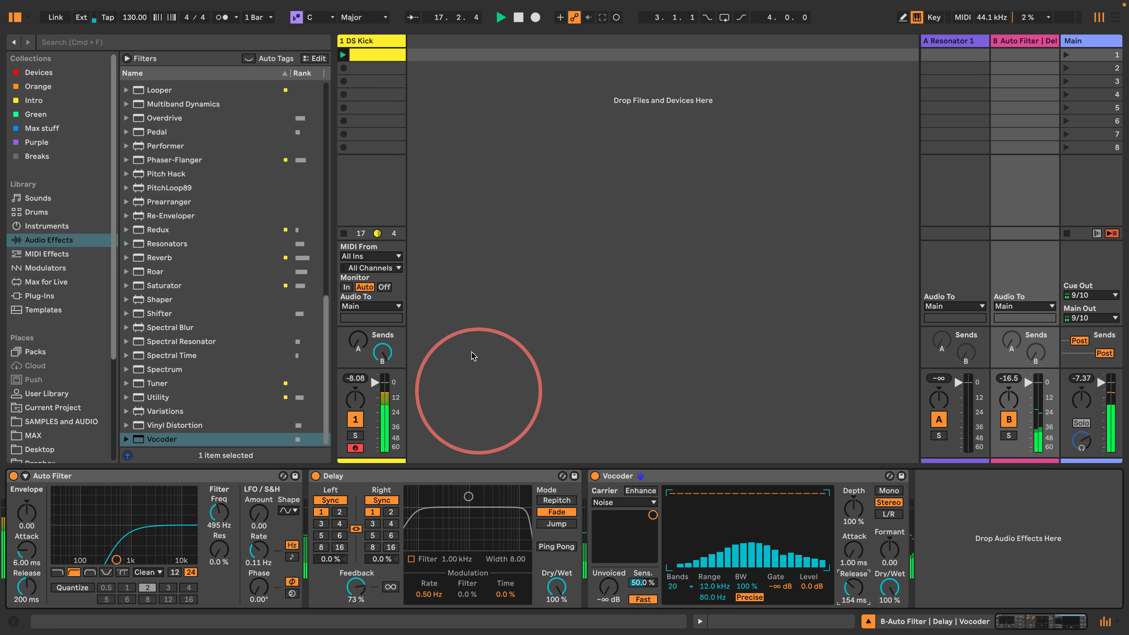
Step: On return B, lower the Delay's feedback to 67% and set the Auto Filter to about 1.12 kHz with 47% resonance
left_click(376, 41)
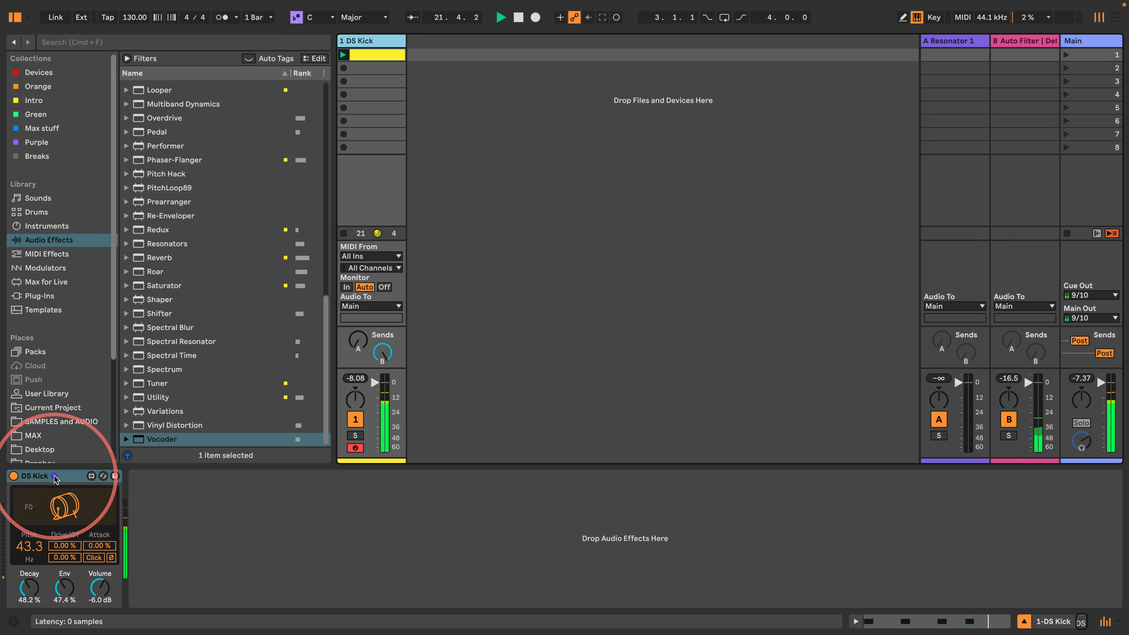
left_click(1009, 51)
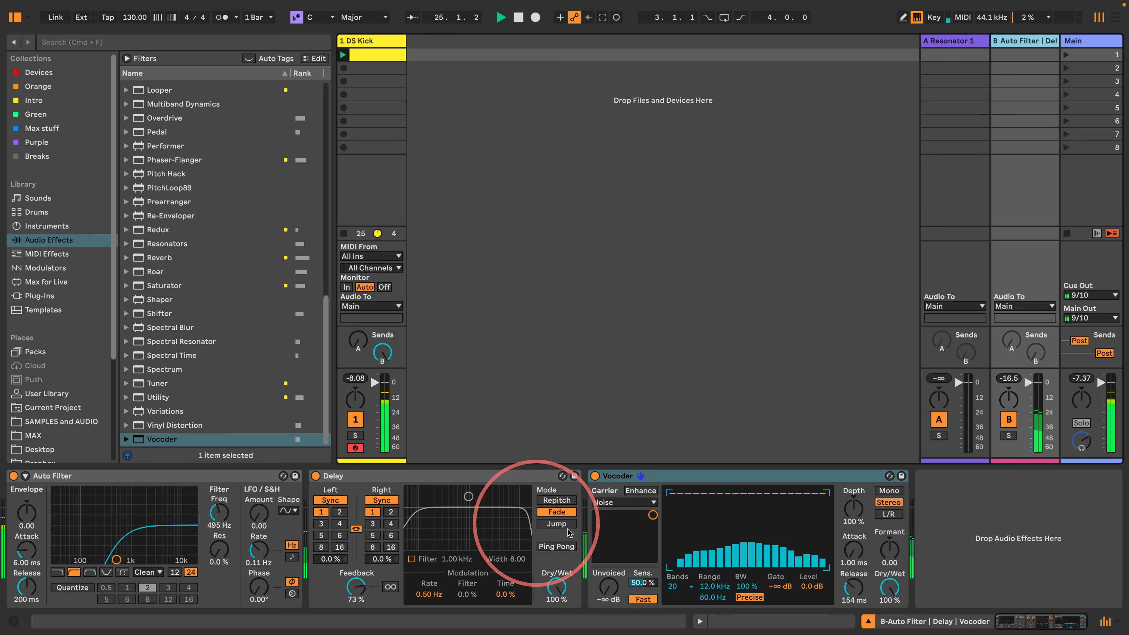
left_click_drag(352, 596, 352, 620)
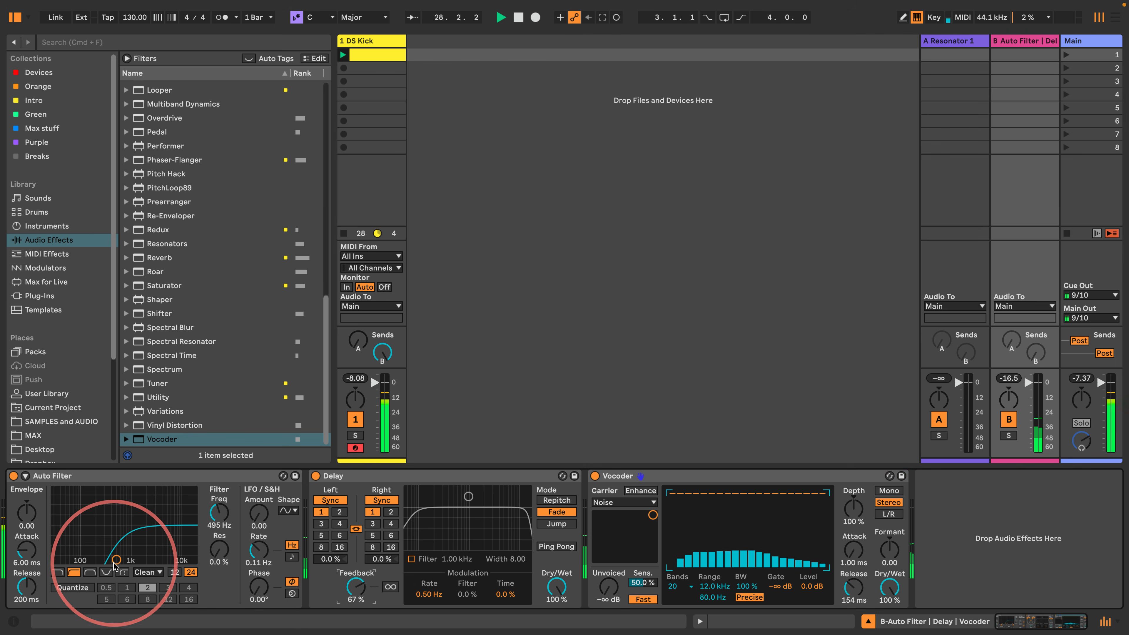
left_click_drag(116, 559, 135, 534)
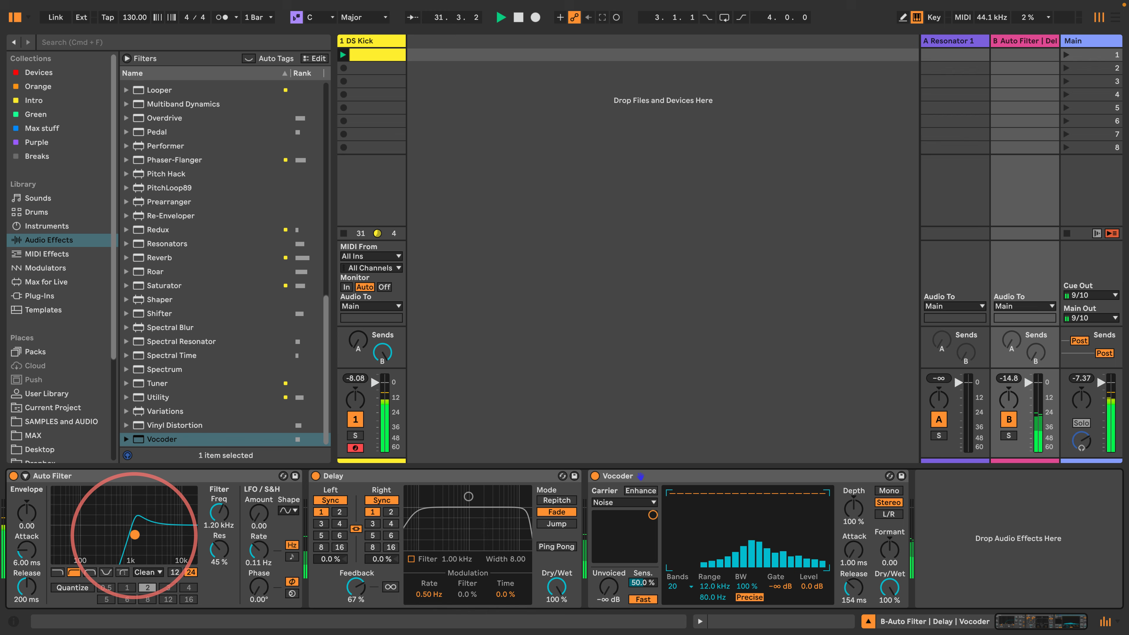
left_click_drag(135, 534, 132, 534)
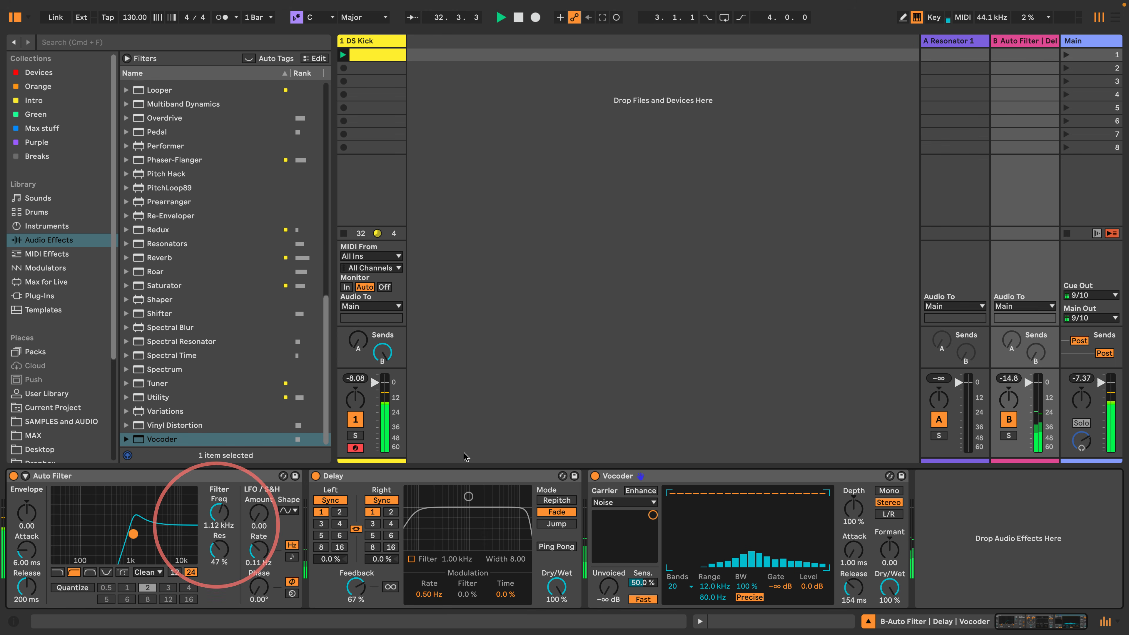
Step: Rename return B to Hats and raise the kick's send A to the Resonator return
left_click(1027, 45)
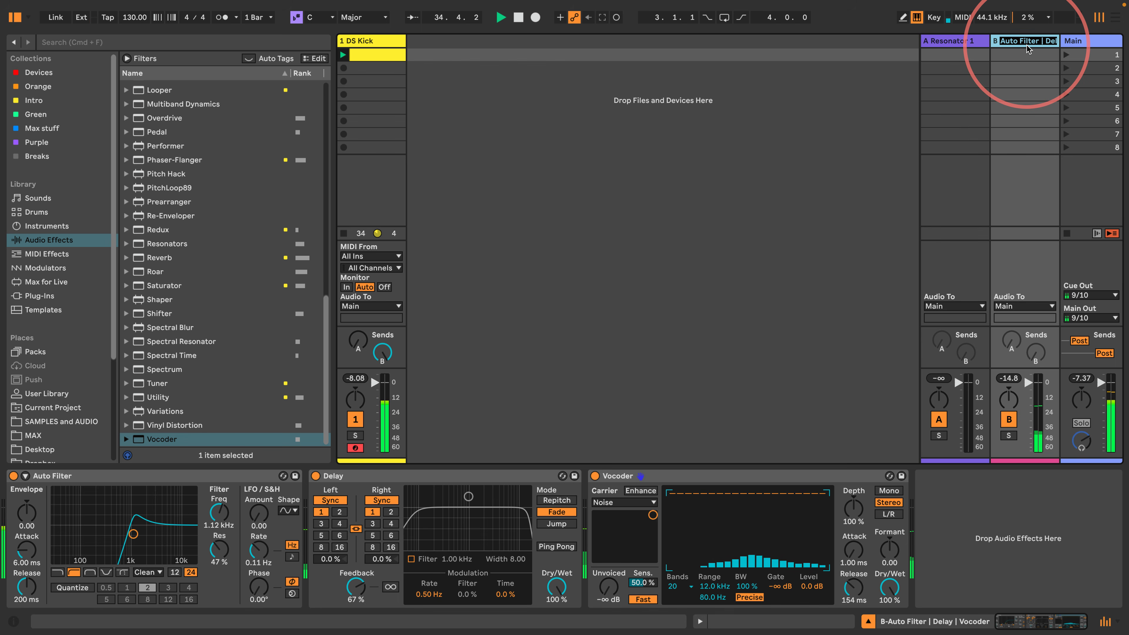
type("Hats")
key("Return")
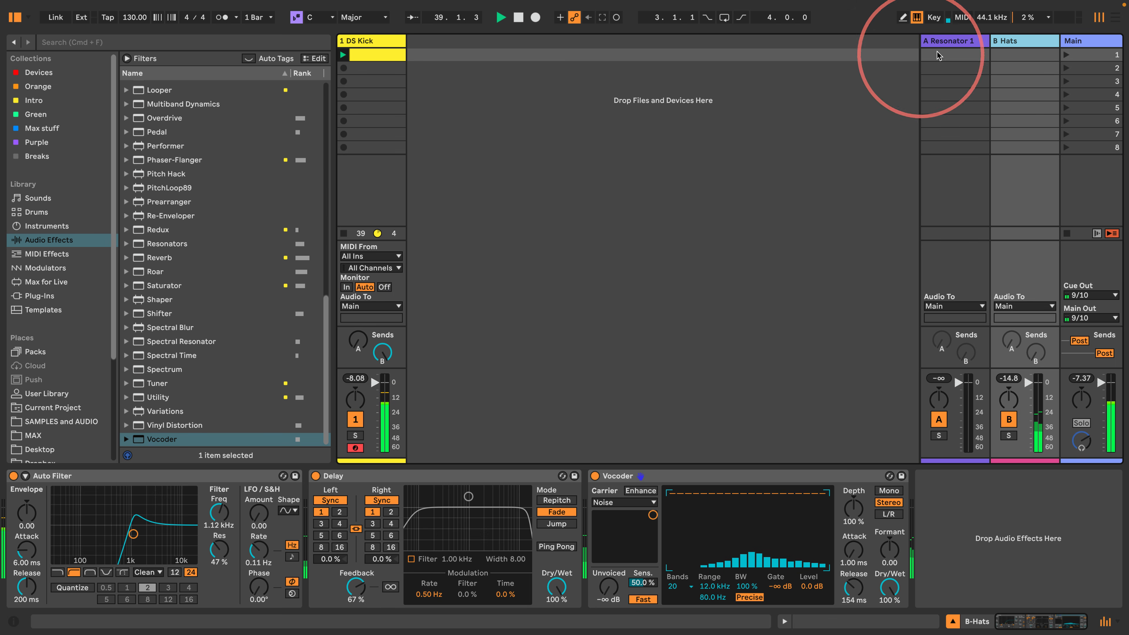
left_click_drag(350, 344, 351, 331)
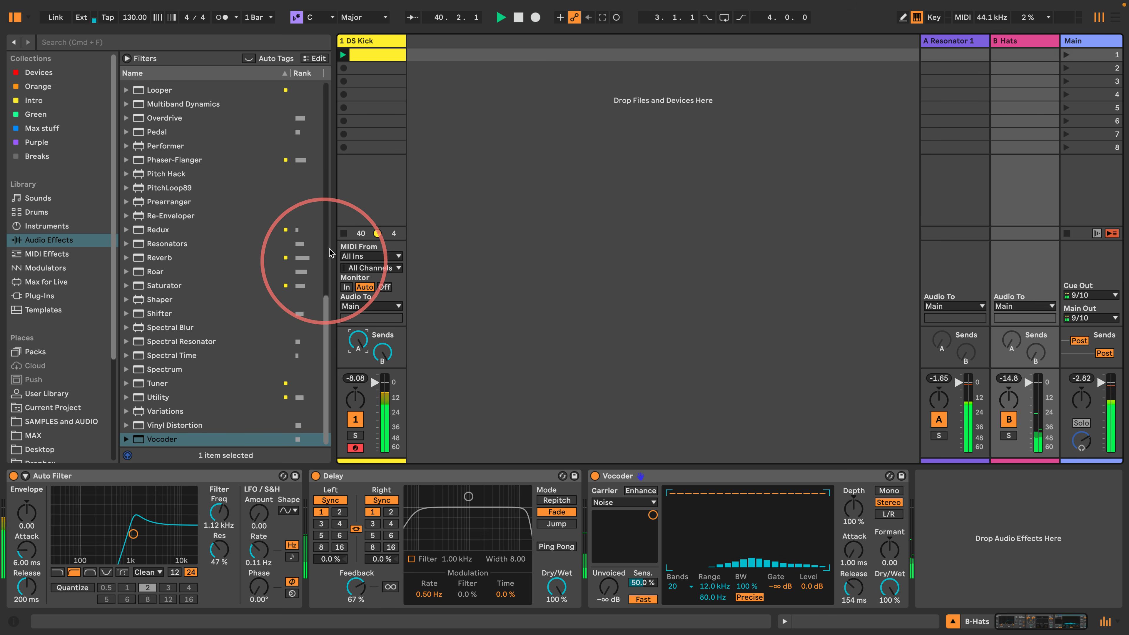
left_click_drag(334, 244, 266, 244)
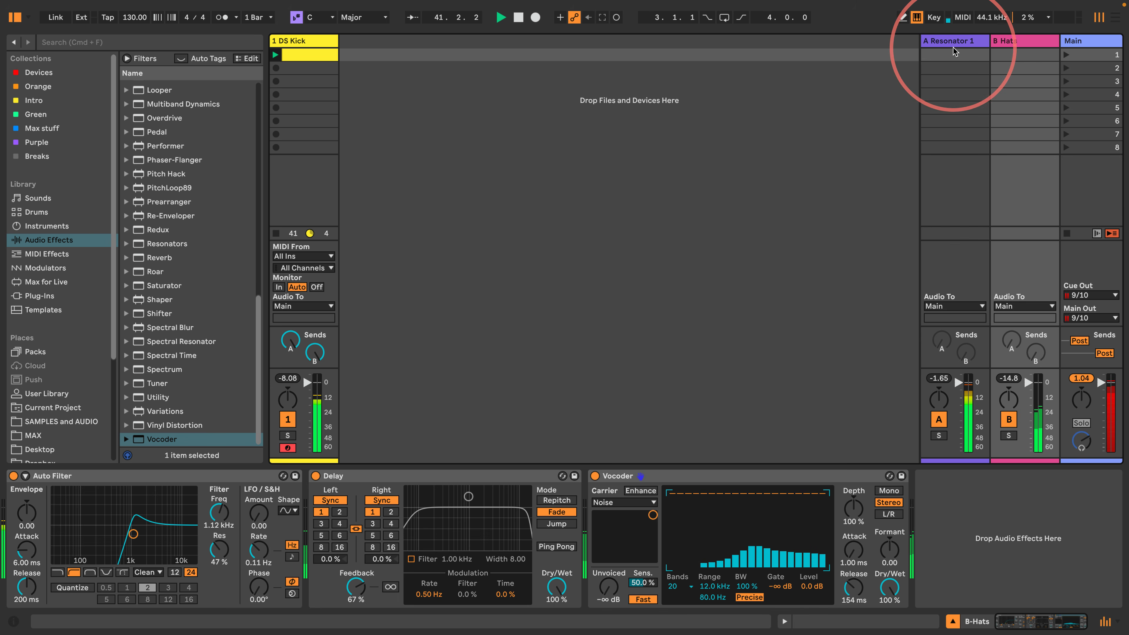
Step: Add a Limiter with default settings to the Main track and restart playback
left_click(1071, 43)
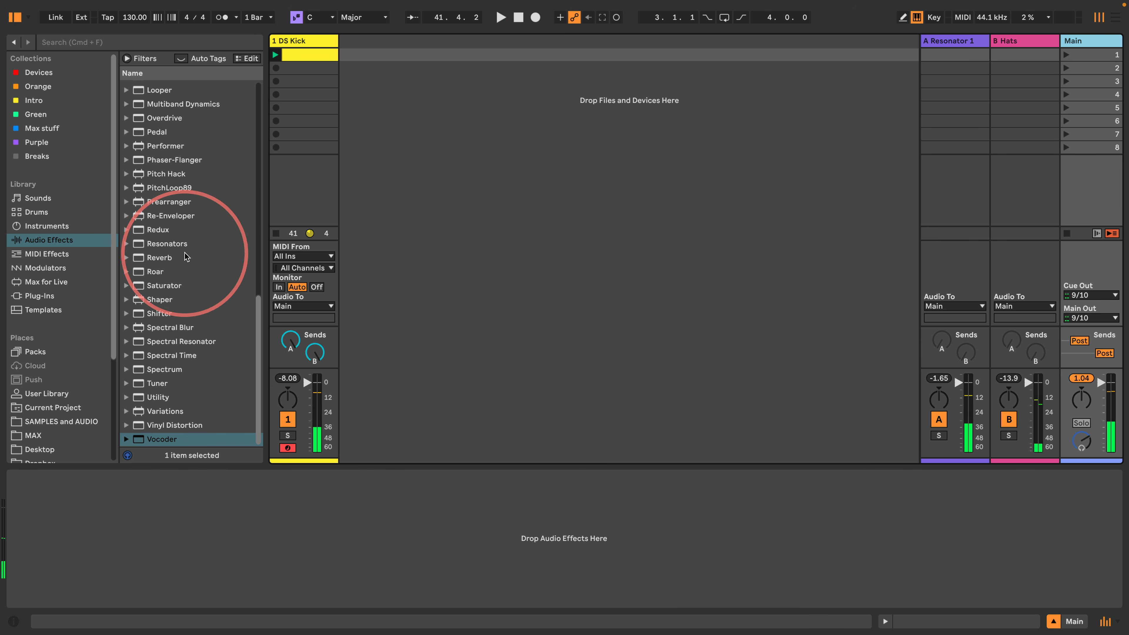
scroll(142, 115, "up", 5)
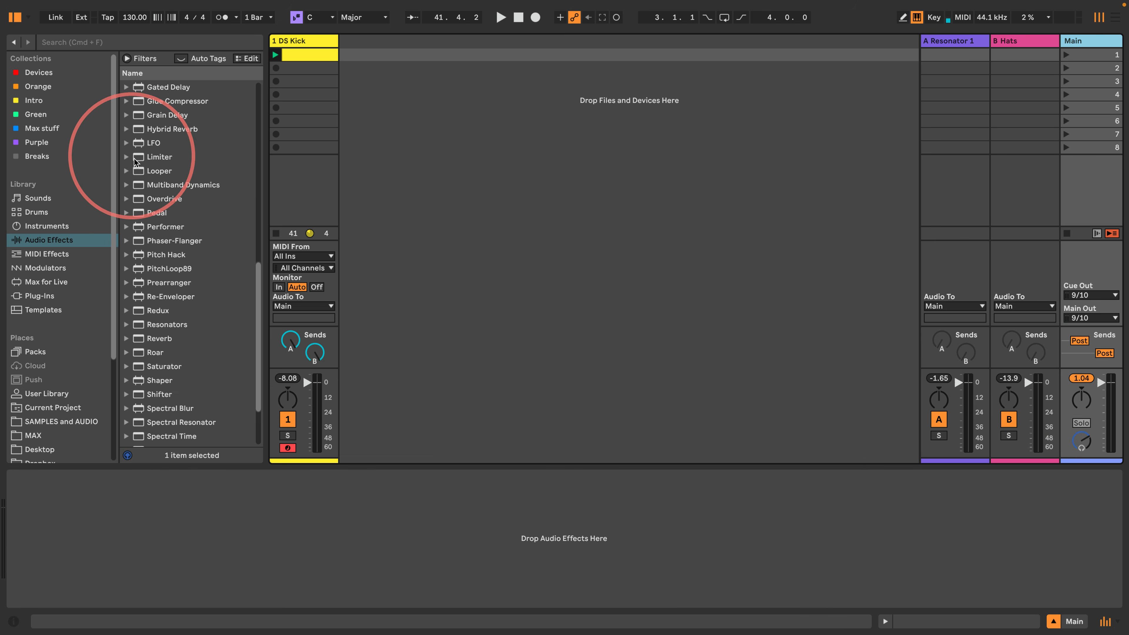
left_click(159, 156)
left_click_drag(1121, 42, 1075, 39)
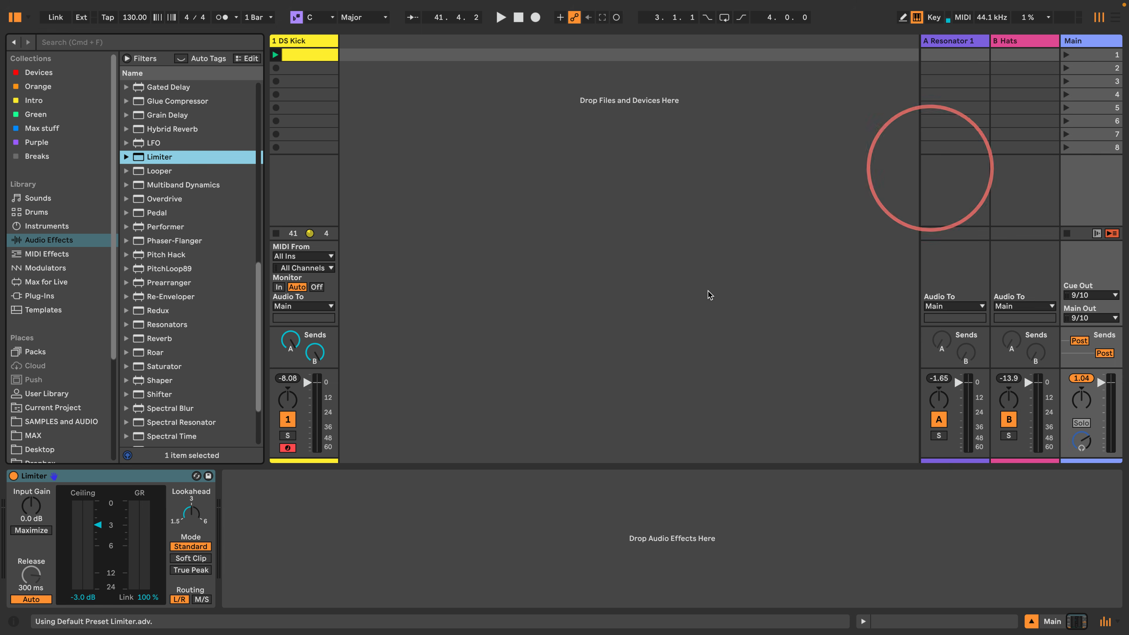
key("space")
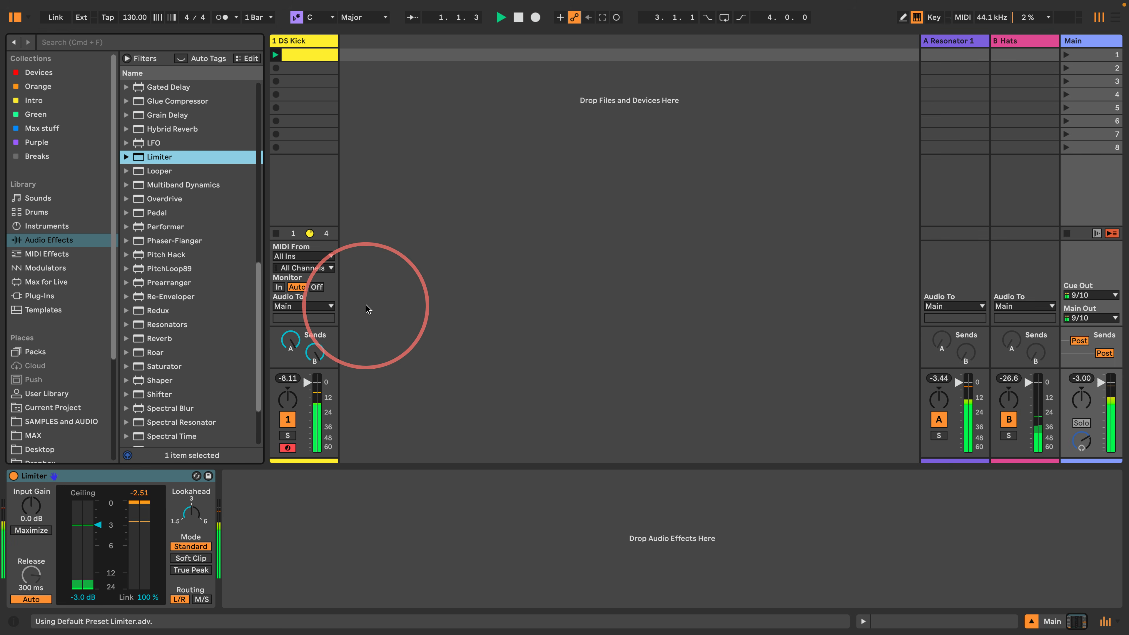
Step: Insert a Delay before the Spectral Resonator on return A and, during playback, set the resonator's decay to about 198 ms
left_click(947, 44)
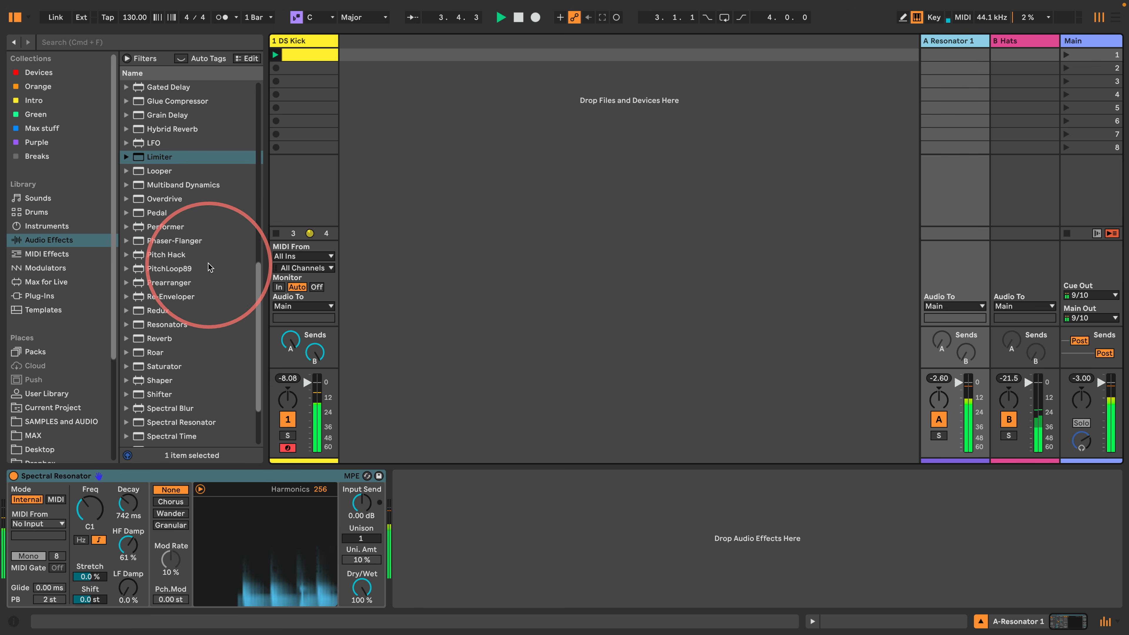
scroll(209, 266, "up", 5)
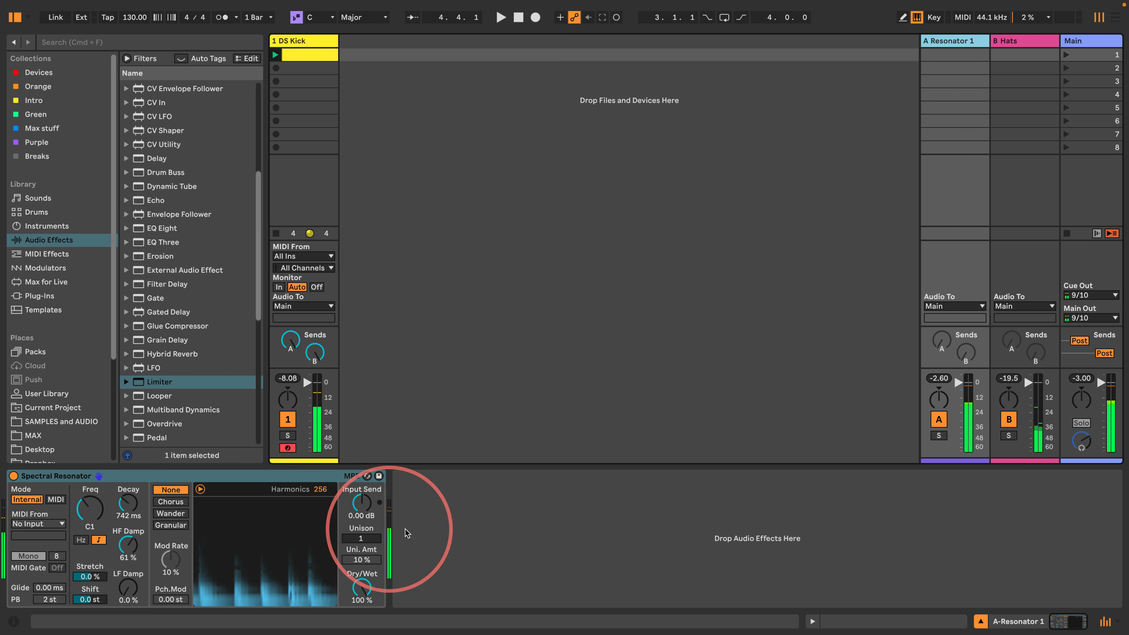
scroll(224, 269, "up", 5)
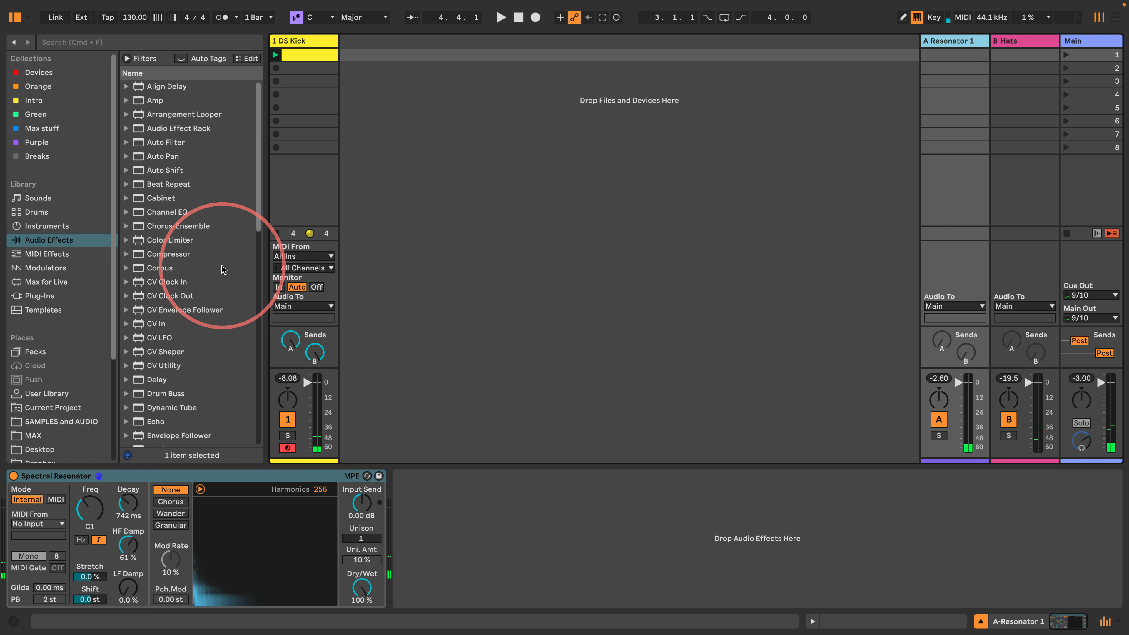
scroll(209, 262, "down", 5)
left_click_drag(191, 174, 24, 518)
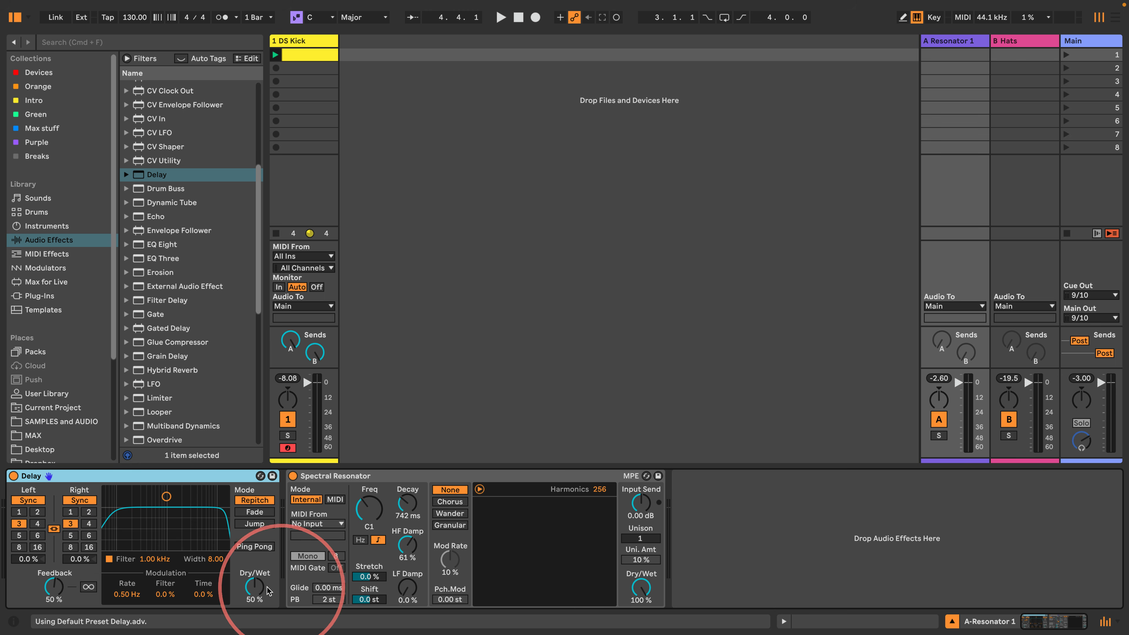
key("space")
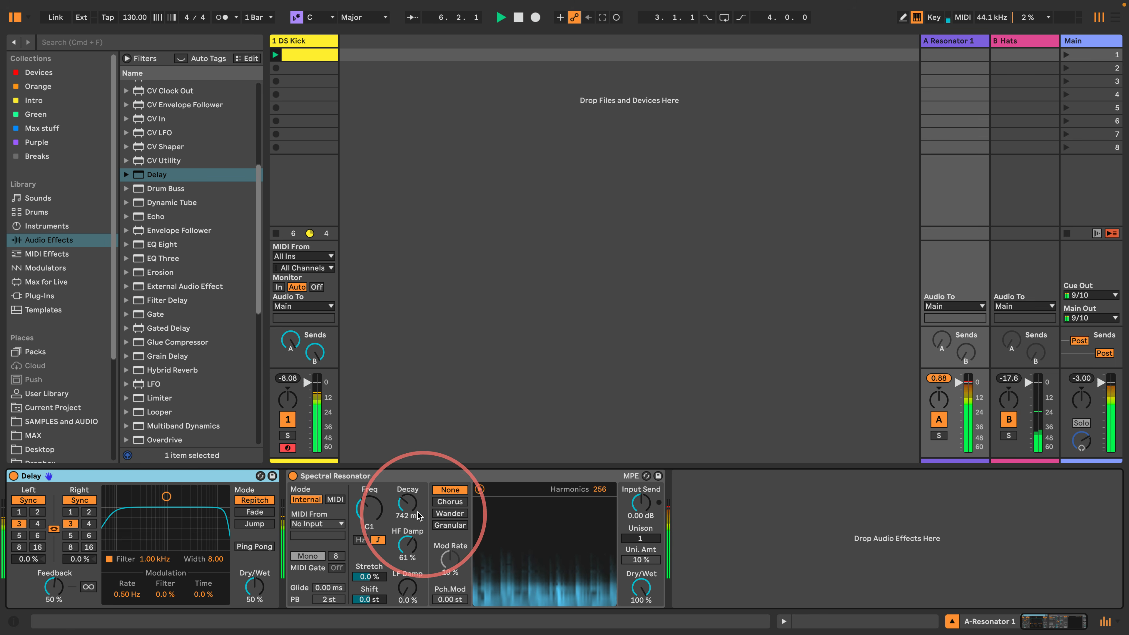
left_click_drag(400, 503, 400, 516)
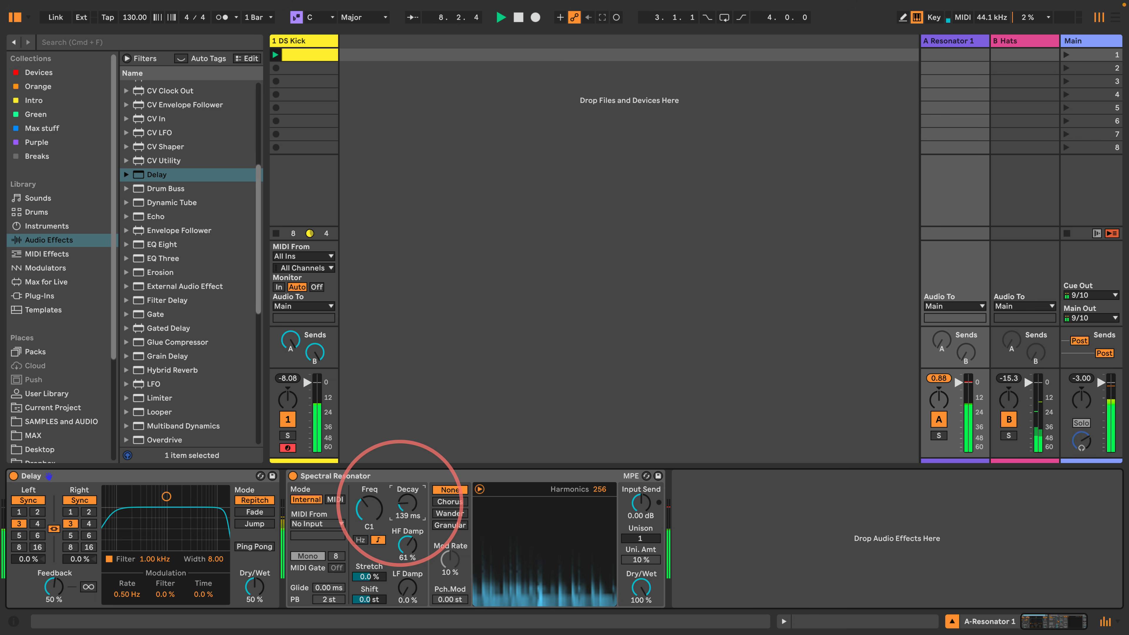
left_click_drag(399, 502, 399, 503)
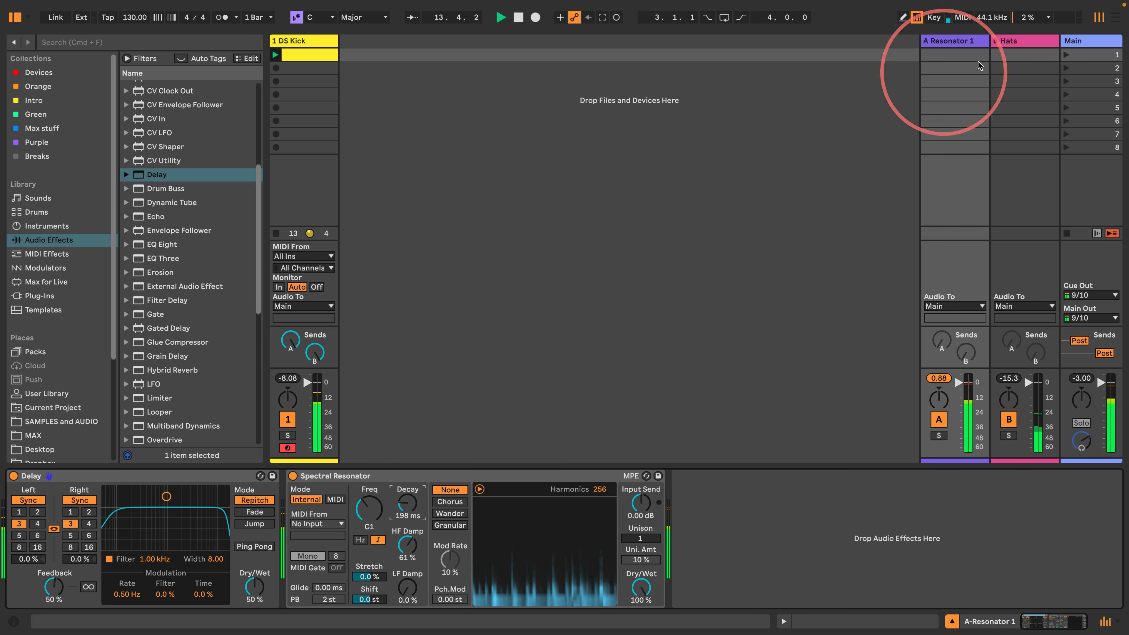
Step: On the Hats return's Vocoder, set the formant to about 21.7 and the release to 119 ms
left_click(1018, 41)
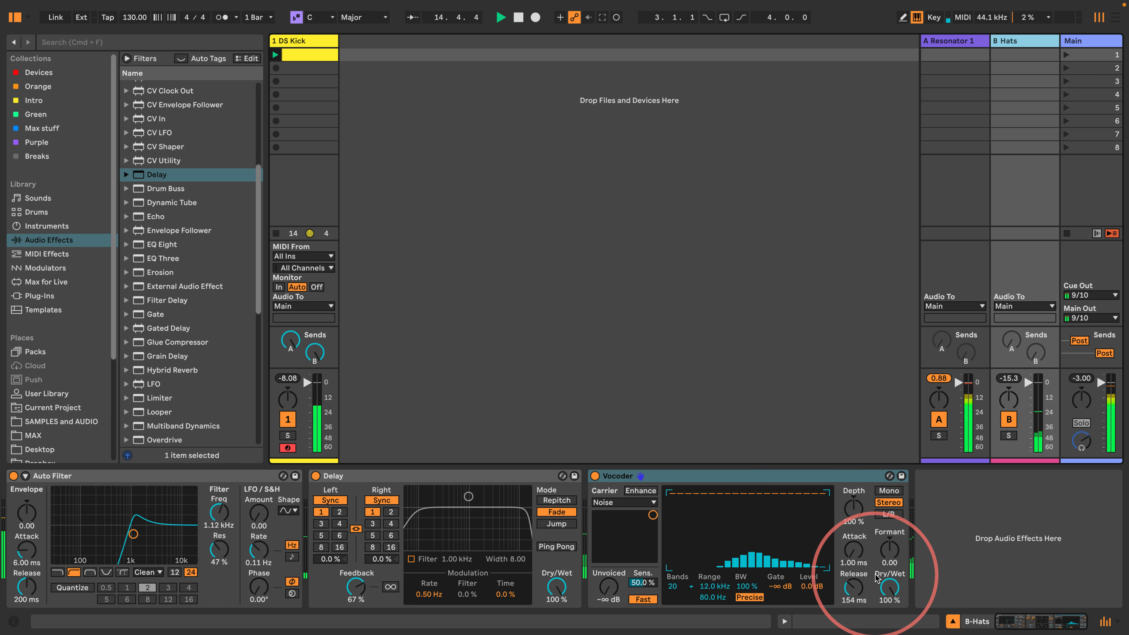
left_click_drag(890, 550, 893, 544)
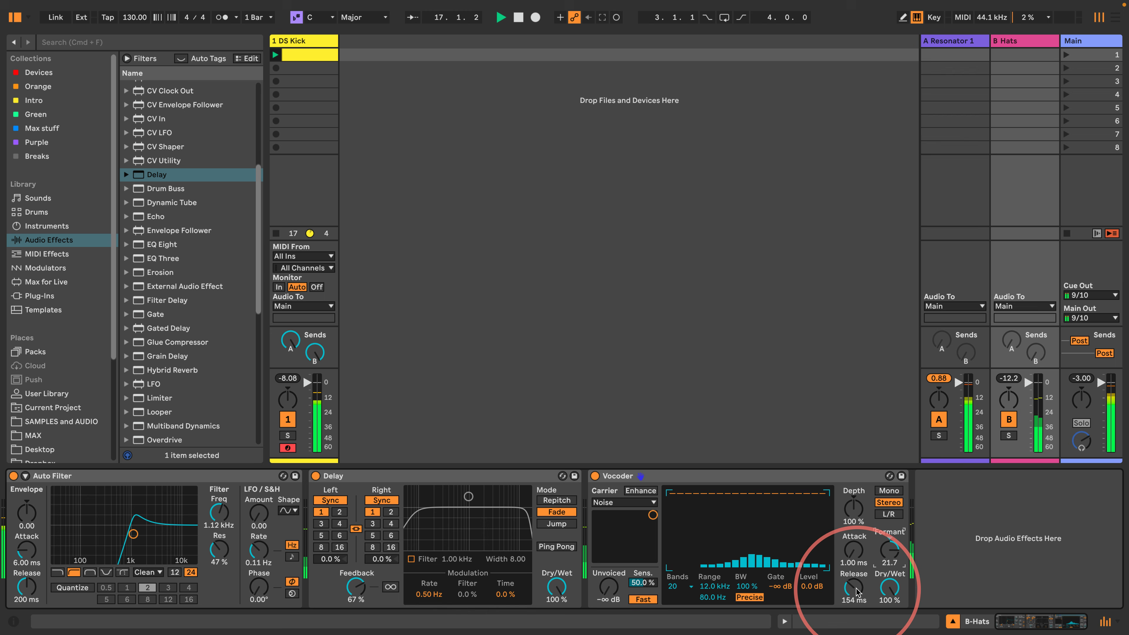
left_click_drag(852, 579, 854, 585)
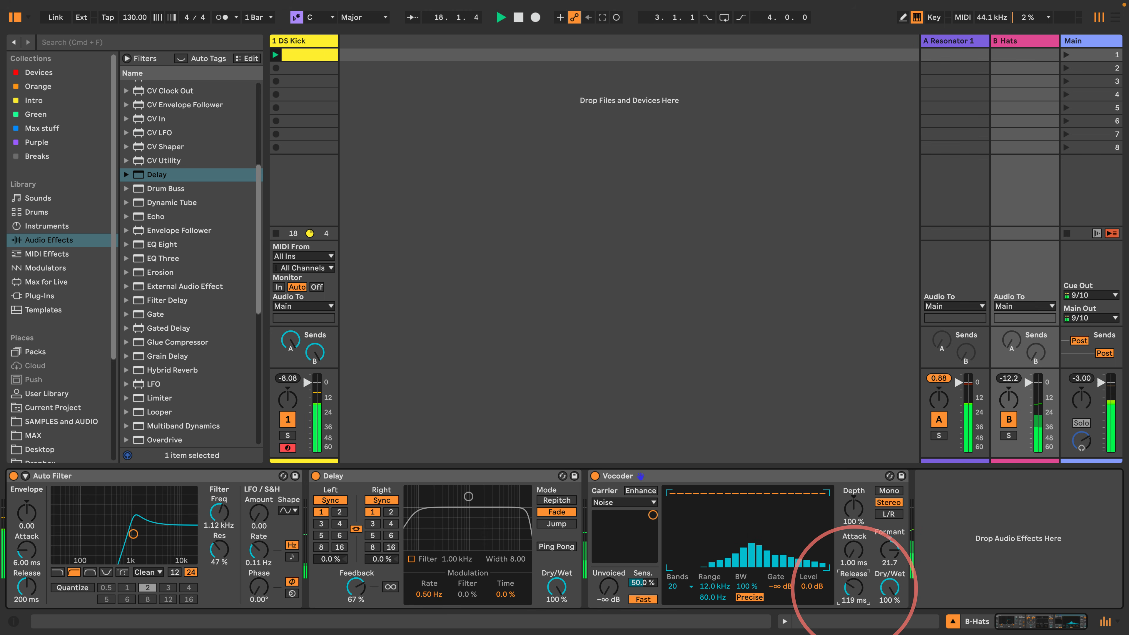
Step: Try varying the Spectral Resonator's decay on return A and leave it at 198 ms
left_click(938, 40)
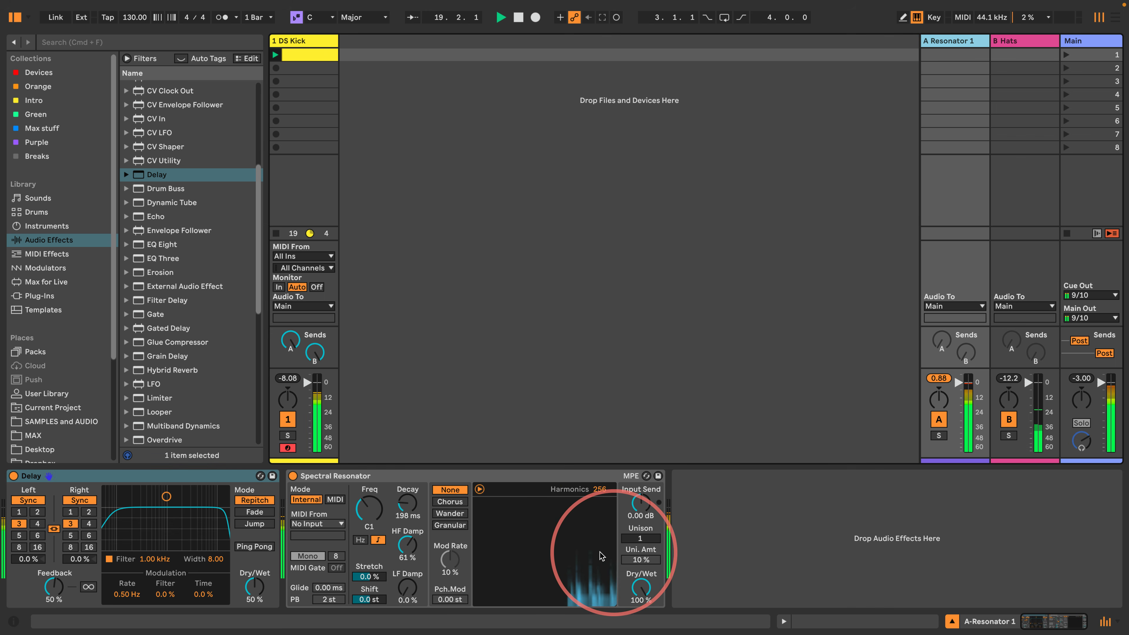
left_click_drag(408, 505, 409, 508)
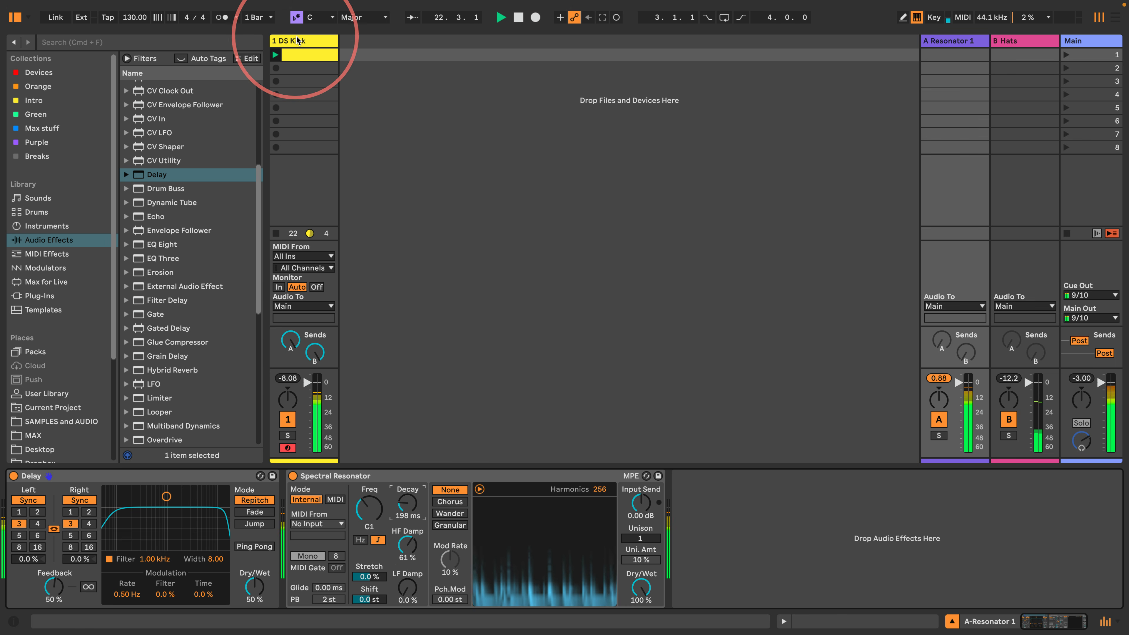
Step: Try out the DS Kick's drive up to 100% during playback, and return it to 0%
left_click(311, 41)
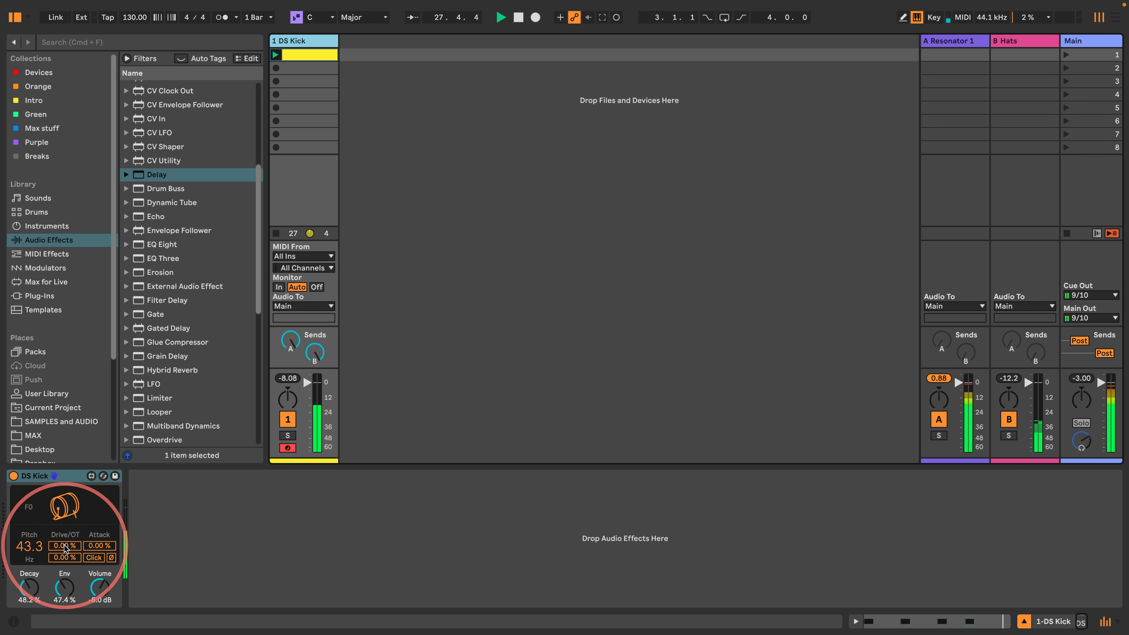
left_click_drag(64, 549, 64, 543)
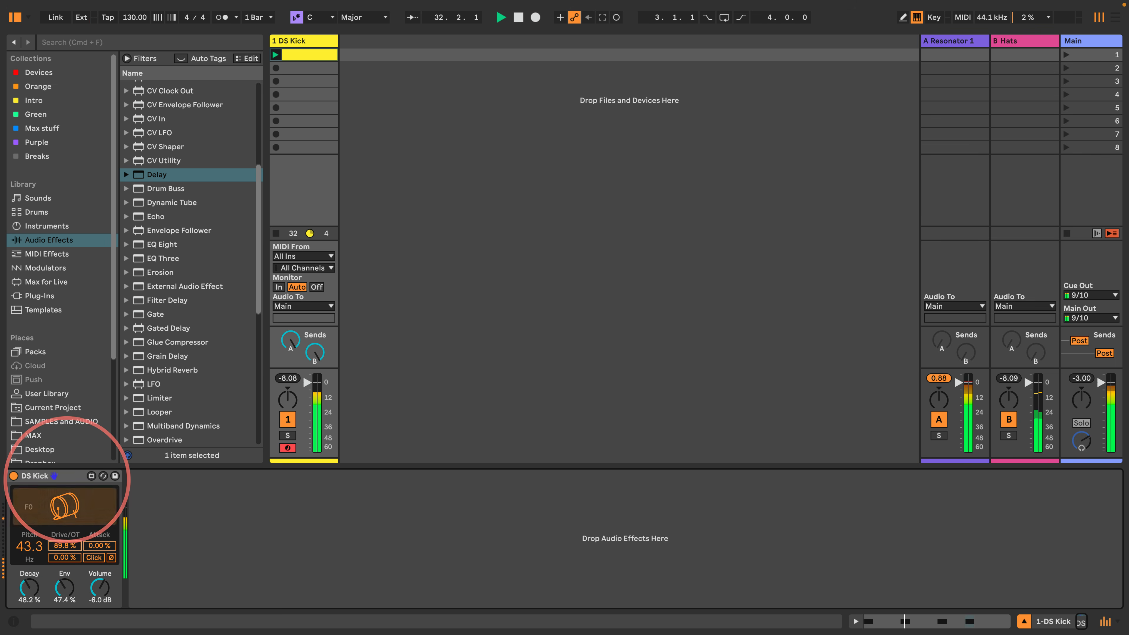
left_click_drag(66, 476, 66, 472)
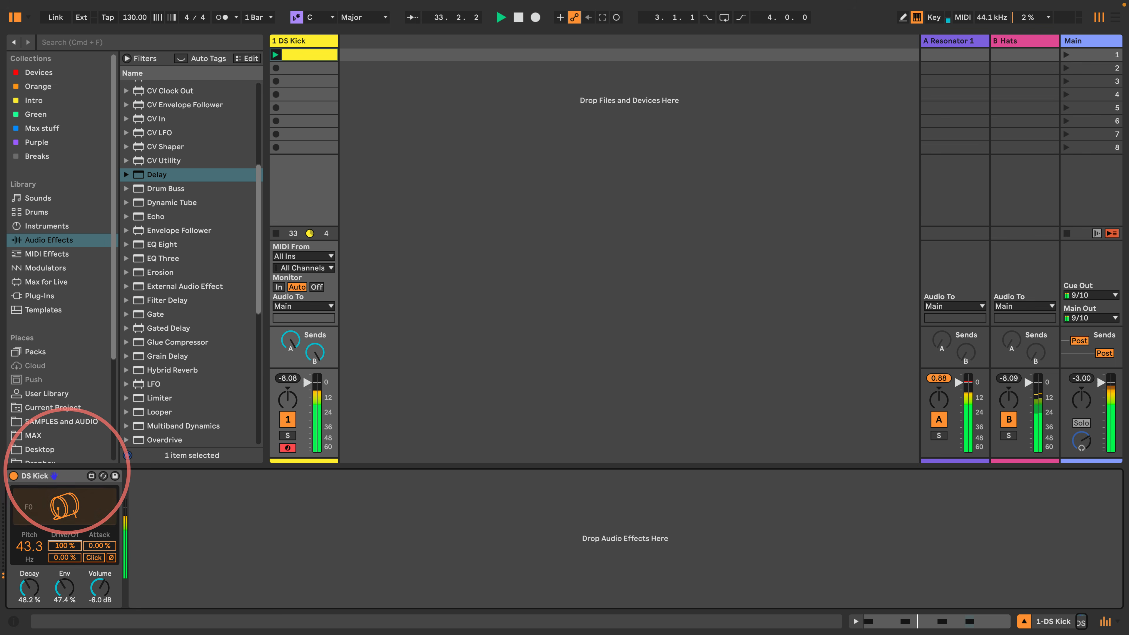
left_click_drag(67, 473, 67, 476)
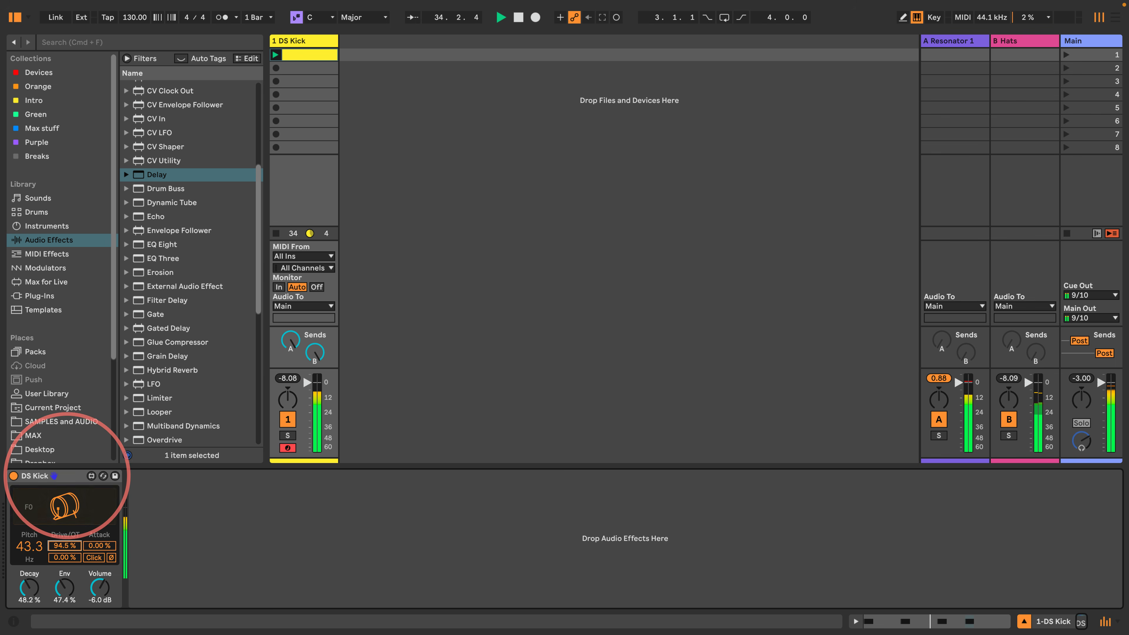
left_click_drag(64, 545, 65, 549)
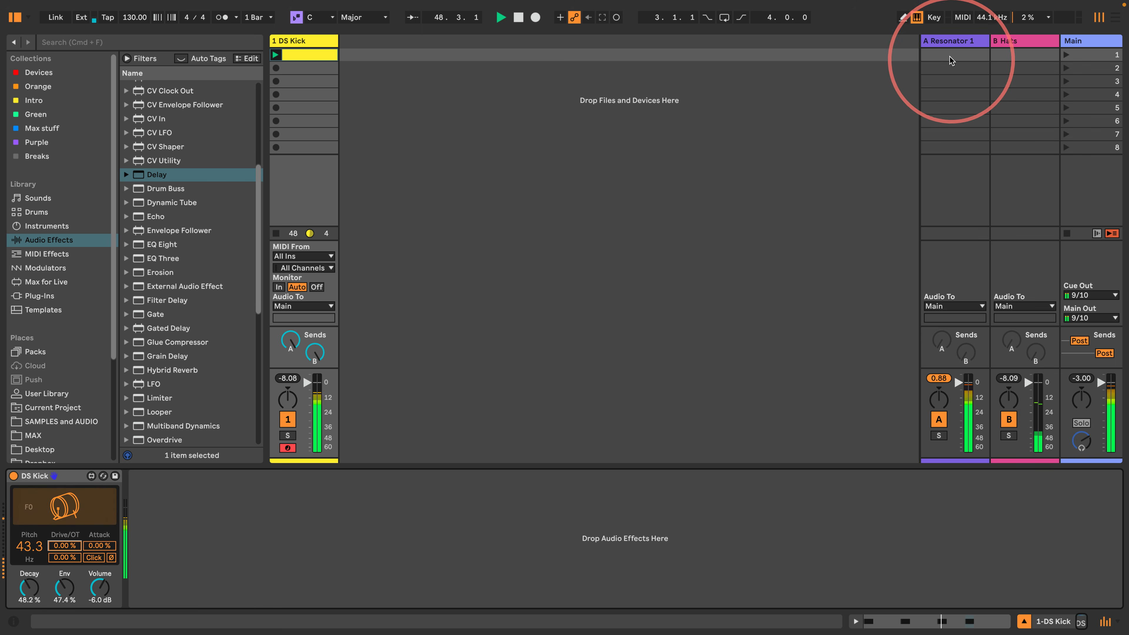
Step: Insert a new return track after the Hats return
left_click(949, 41)
left_click(1009, 41)
right_click(1012, 42)
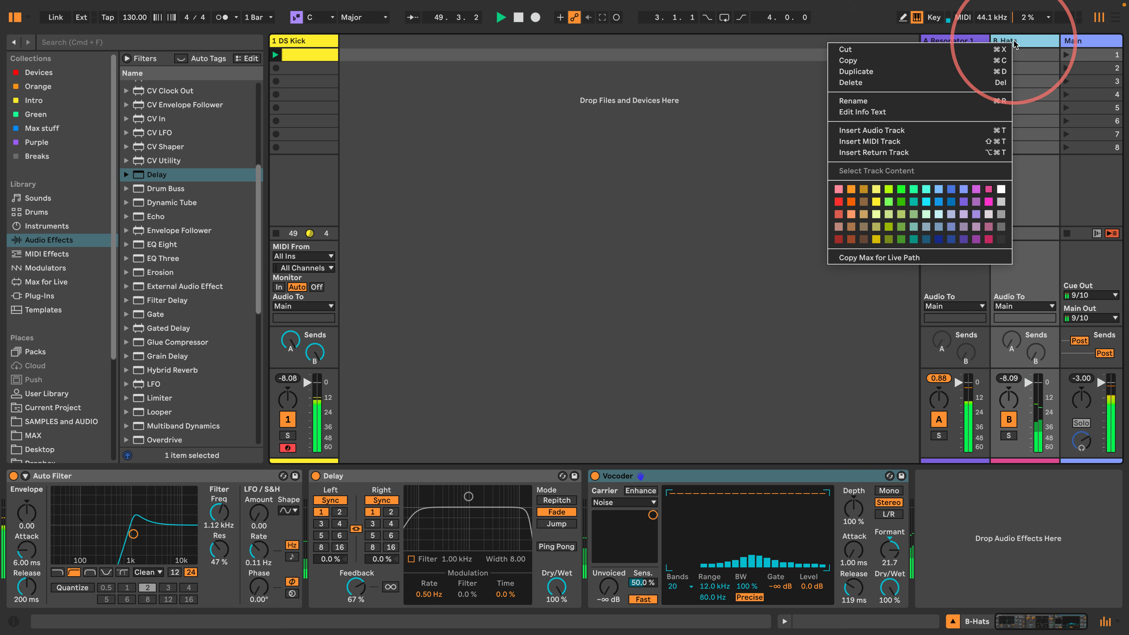
left_click(866, 153)
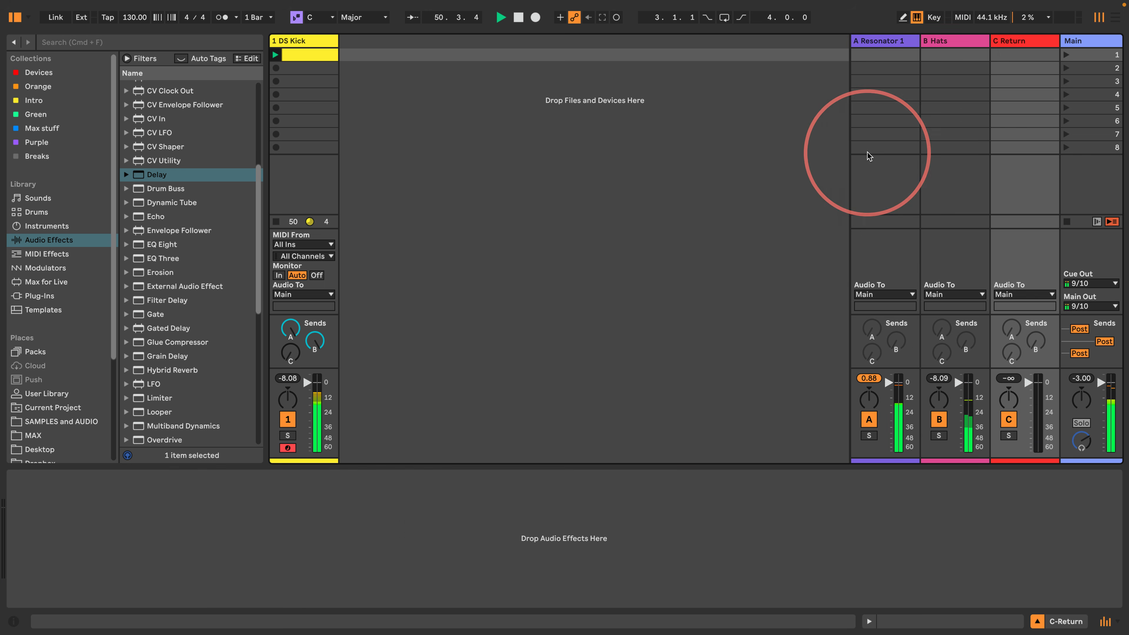
Step: Load a Reverb on return track C with dry/wet at 100%, and raise the DS Kick's send C to 0 dB
left_click(1014, 41)
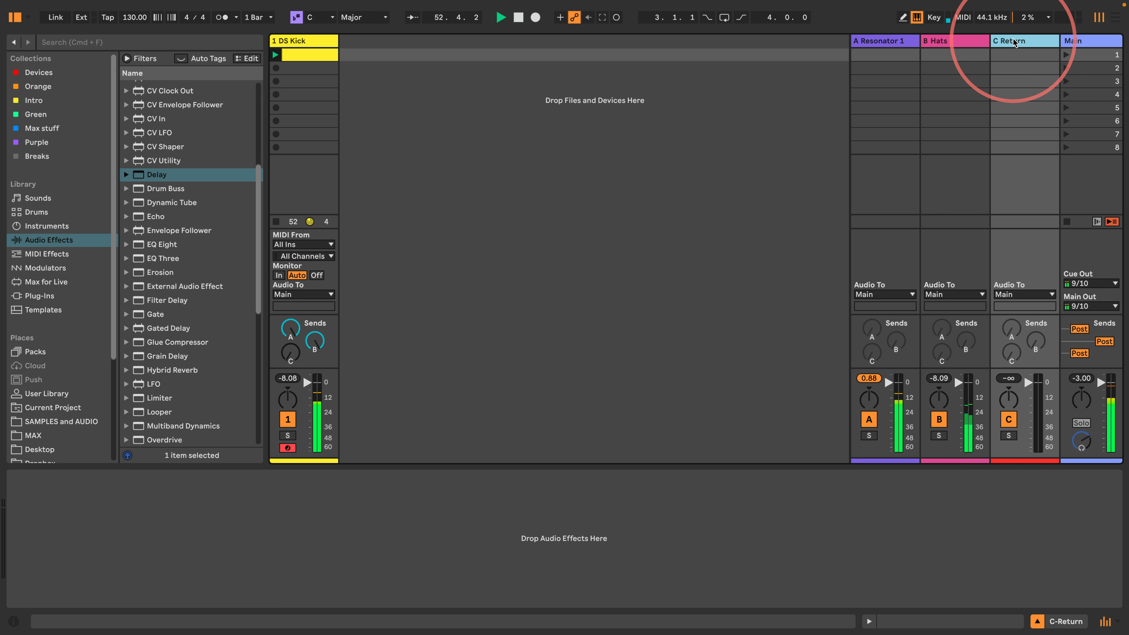
scroll(166, 337, "down", 10)
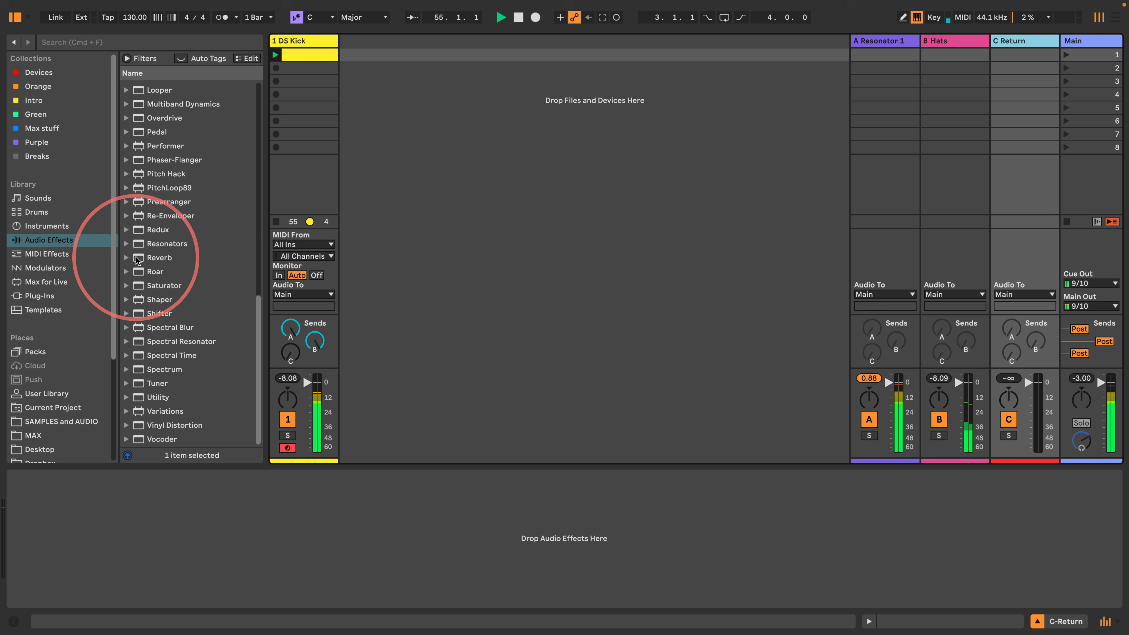
left_click_drag(138, 260, 1022, 41)
left_click(360, 582)
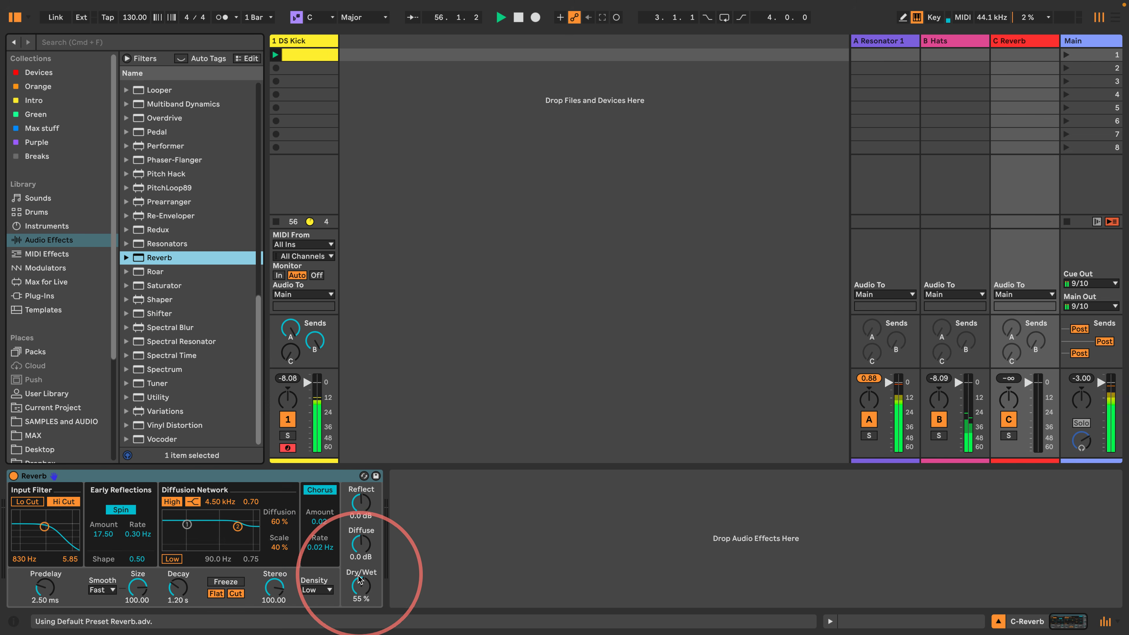
left_click_drag(359, 579, 359, 539)
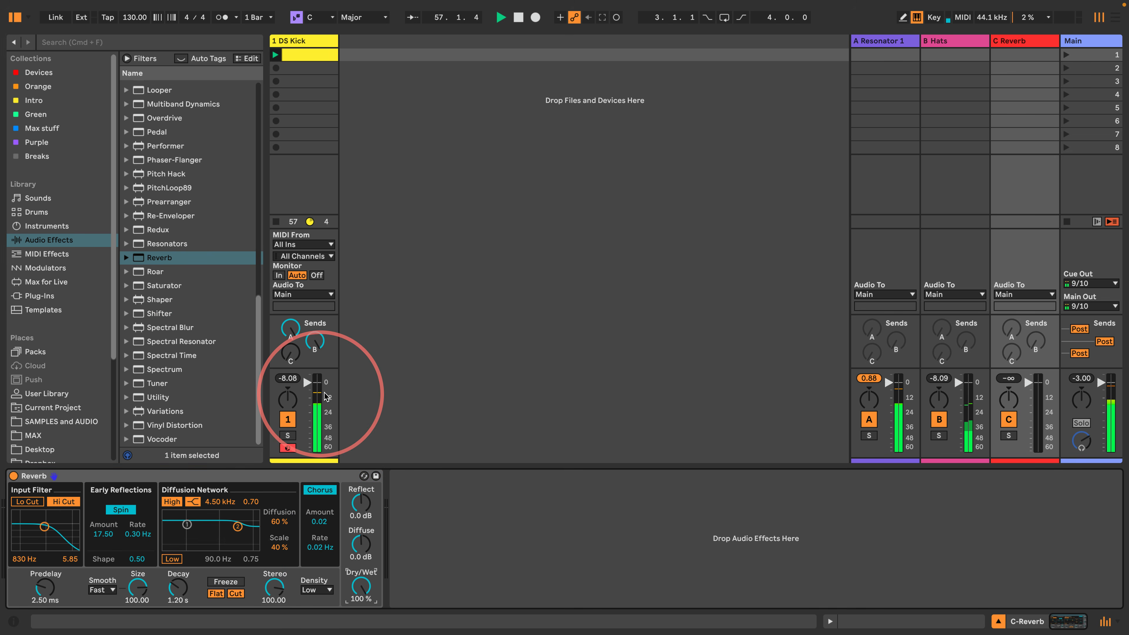
left_click_drag(291, 358, 291, 347)
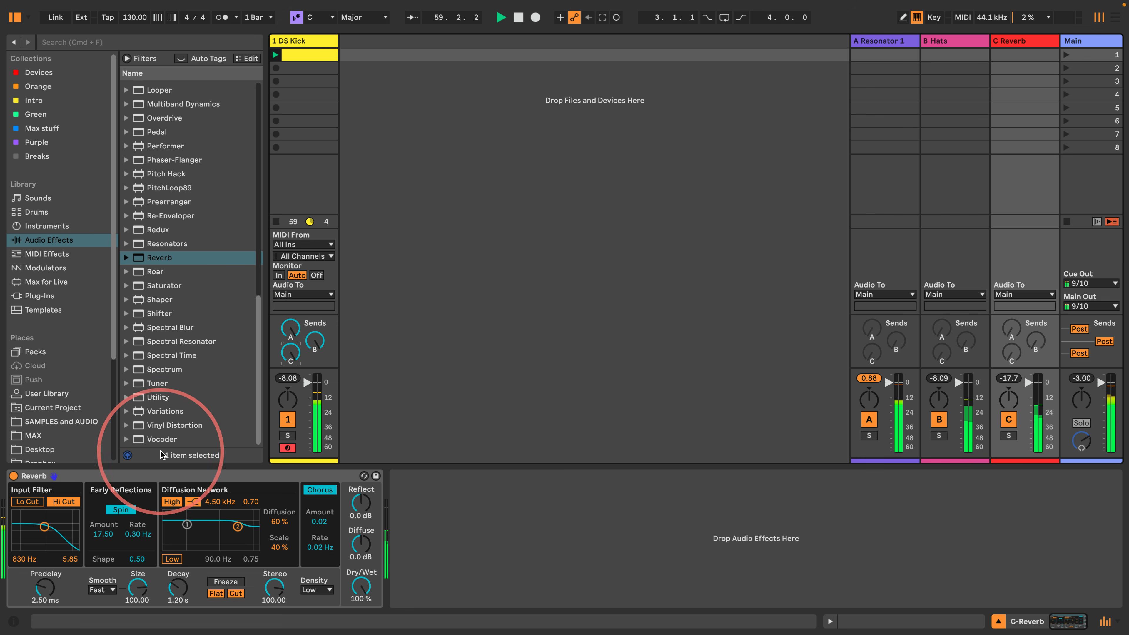
Step: Set the Reverb's input filter to low cut only at about 3.01 kHz with width 6.37, and its decay to about 5.45 s
left_click(32, 504)
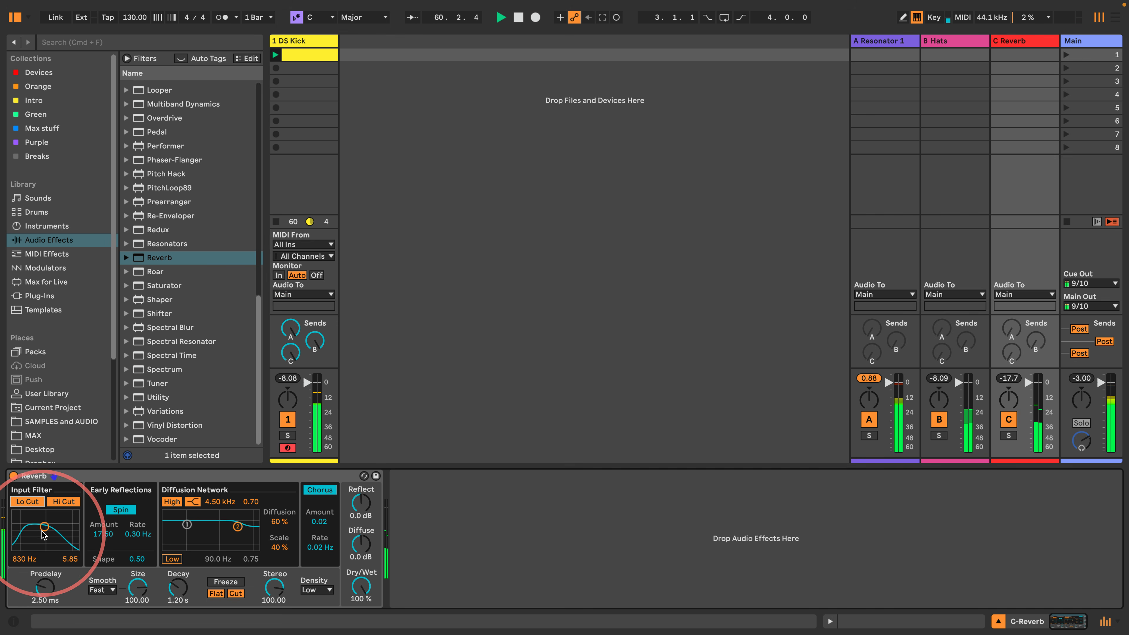
left_click_drag(45, 527, 57, 522)
left_click(63, 501)
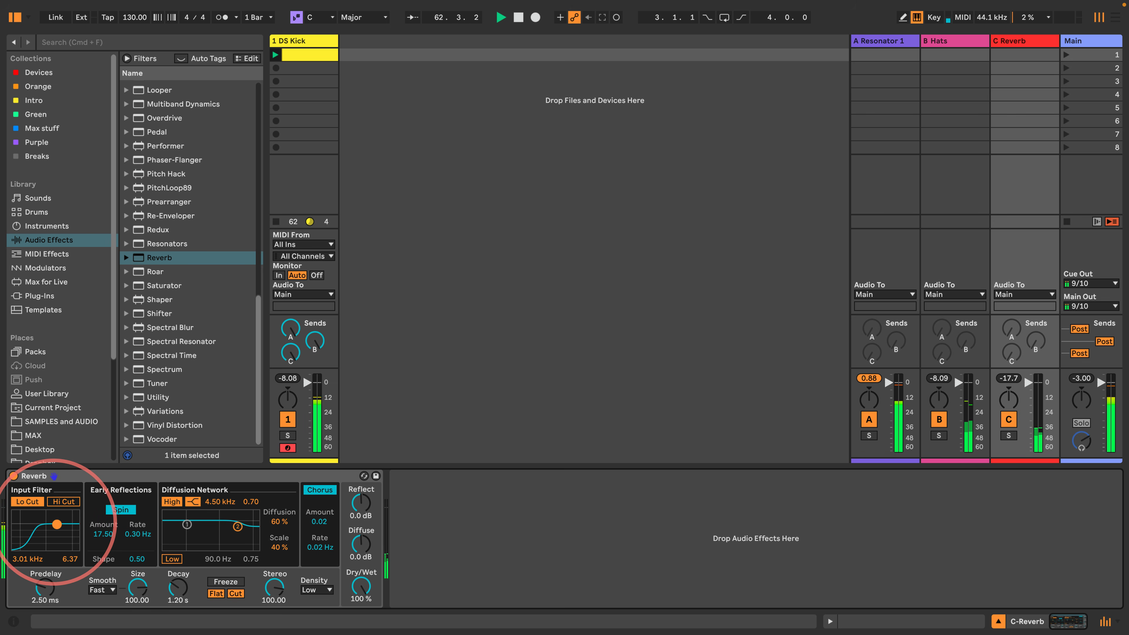
left_click_drag(178, 588, 172, 581)
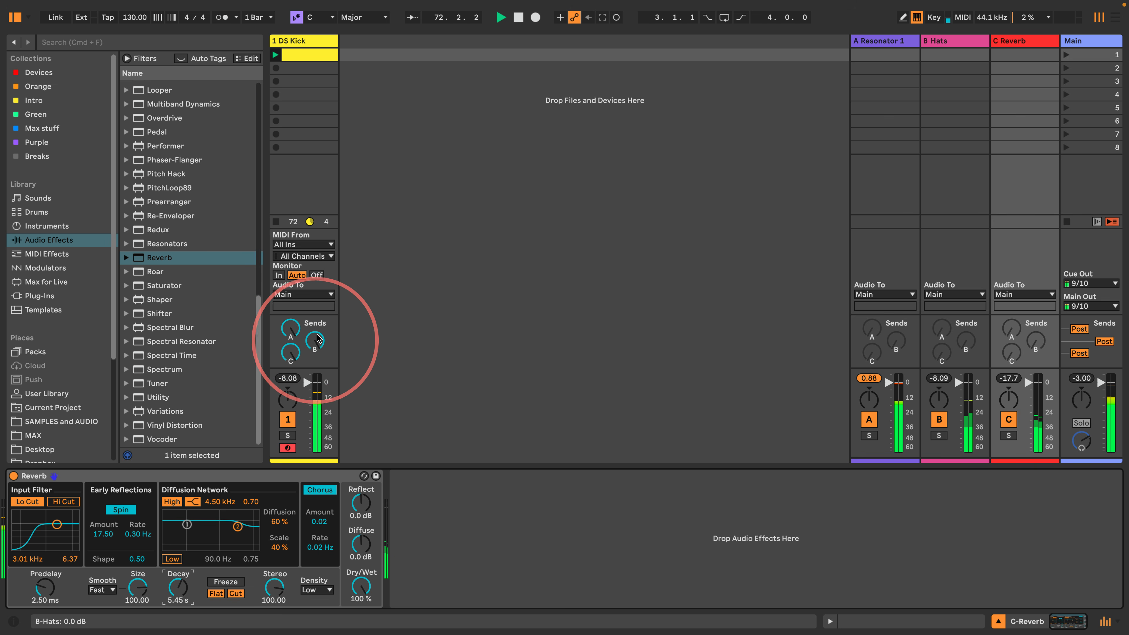
Step: Listen to the returns with the DS Kick muted and to the Hats return soloed, and restore the full mix
left_click_drag(315, 341, 315, 374)
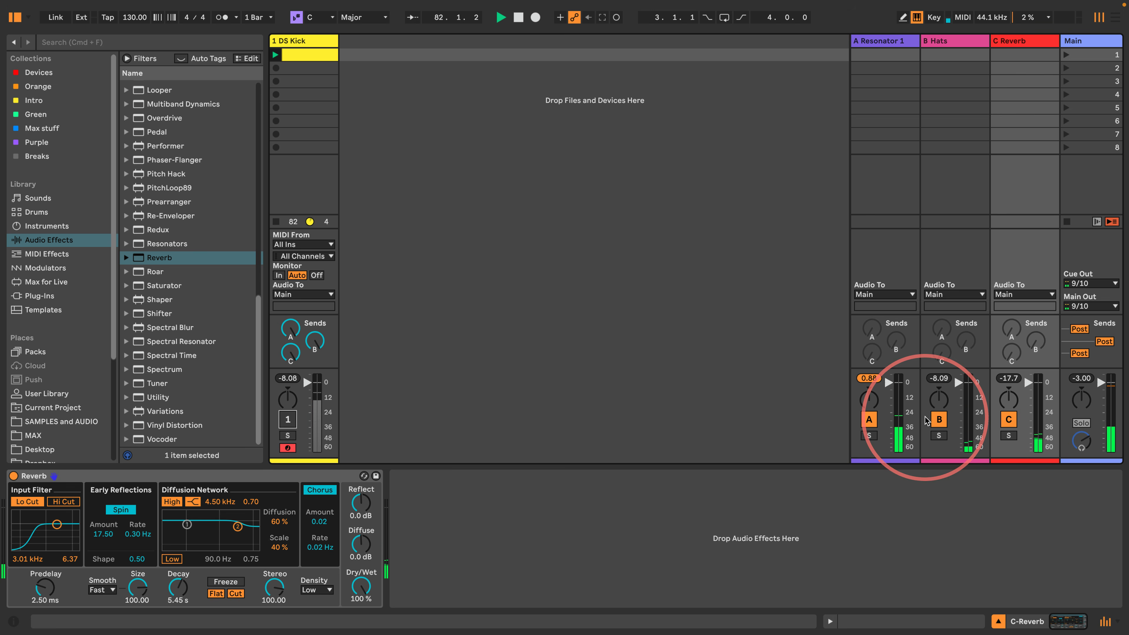
left_click(288, 419)
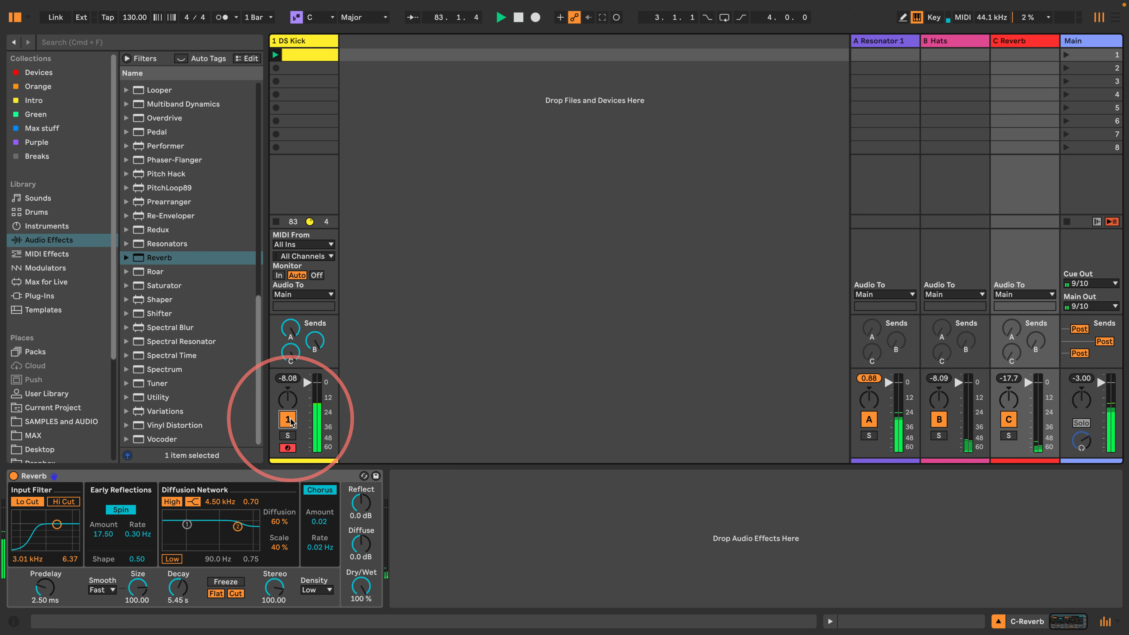
left_click(937, 436)
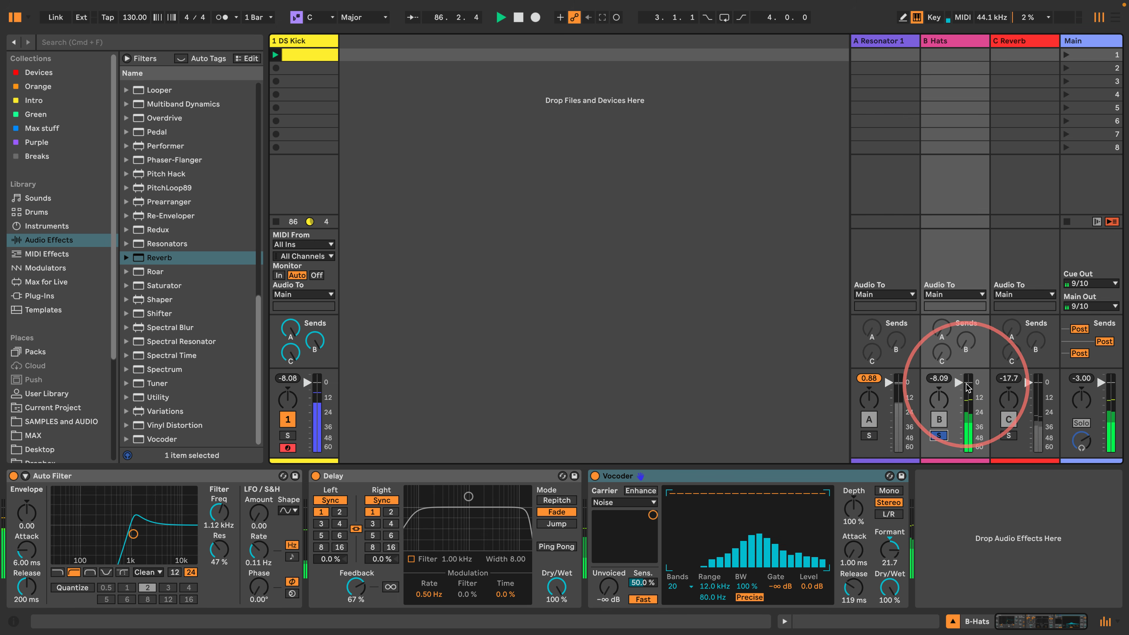
left_click(938, 436)
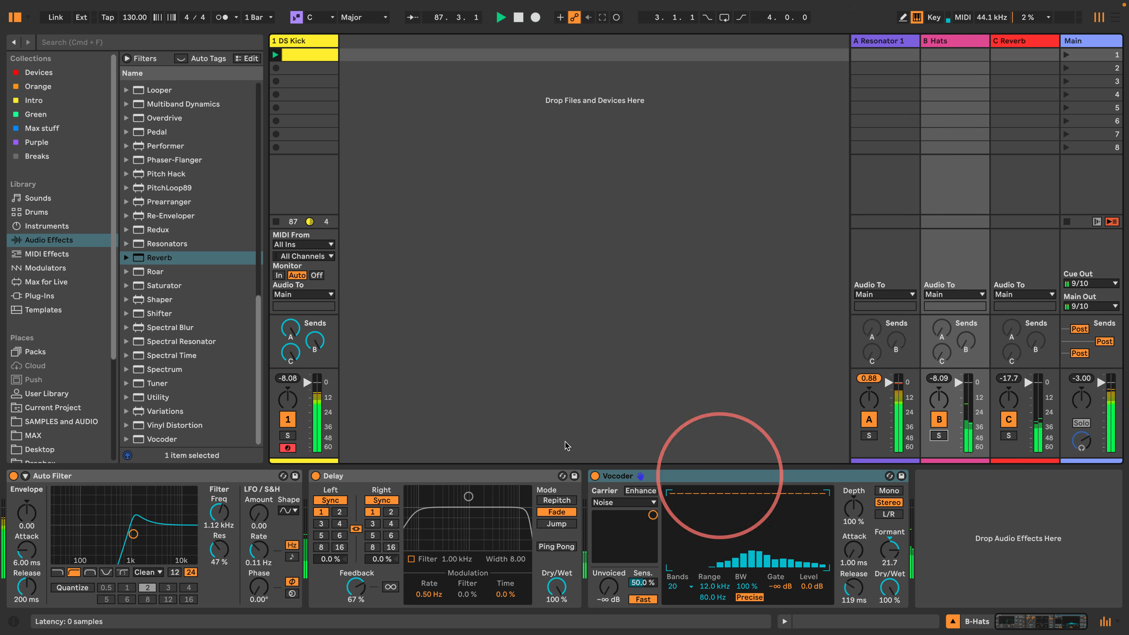
Step: Insert an audio track after the DS Kick track, colour it blue and name it Sender
left_click(318, 43)
key("super+t")
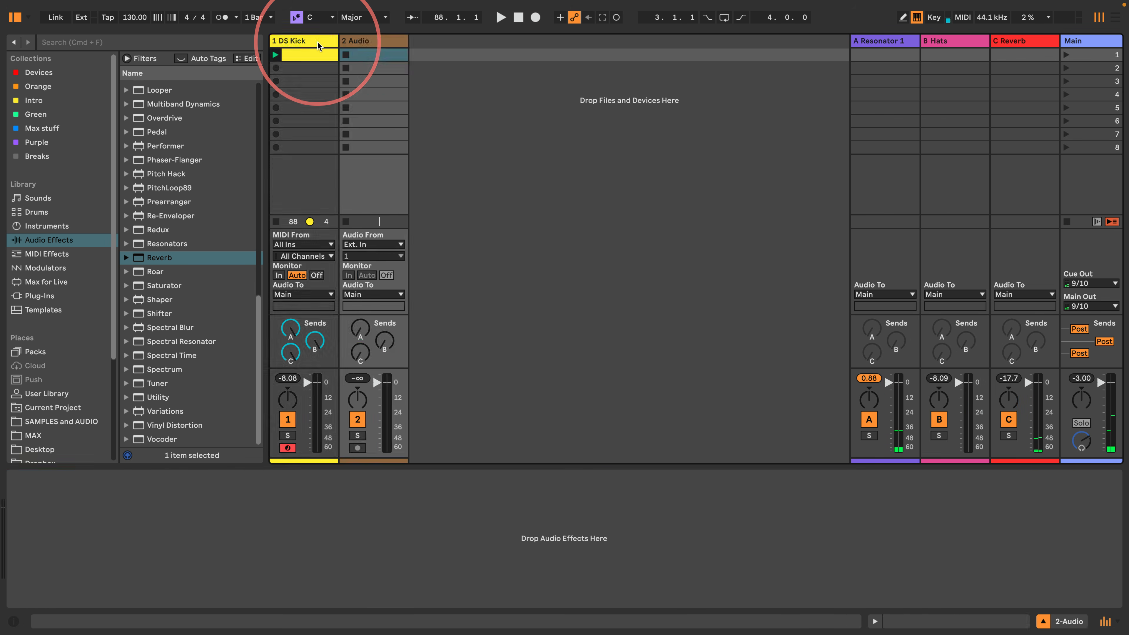
right_click(380, 37)
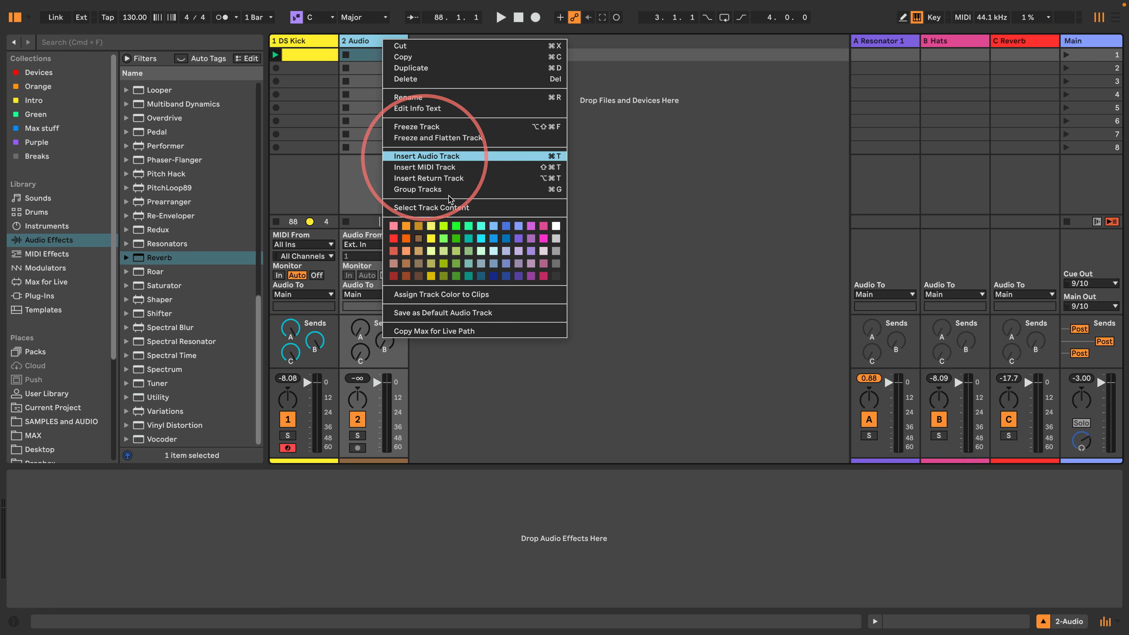
left_click(504, 241)
right_click(371, 41)
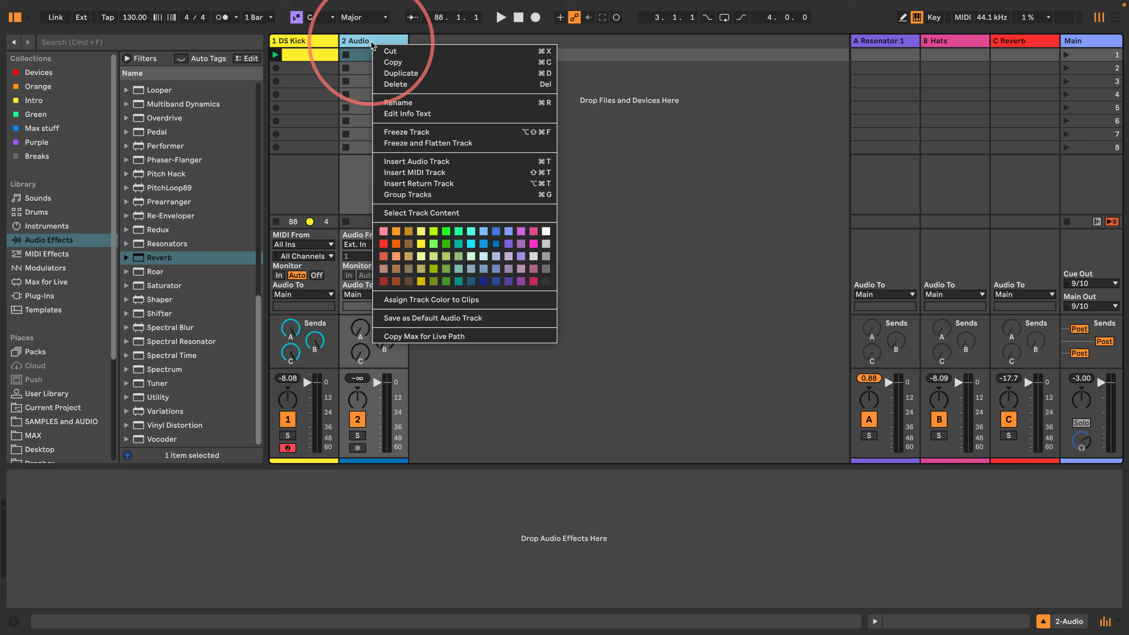
left_click(384, 102)
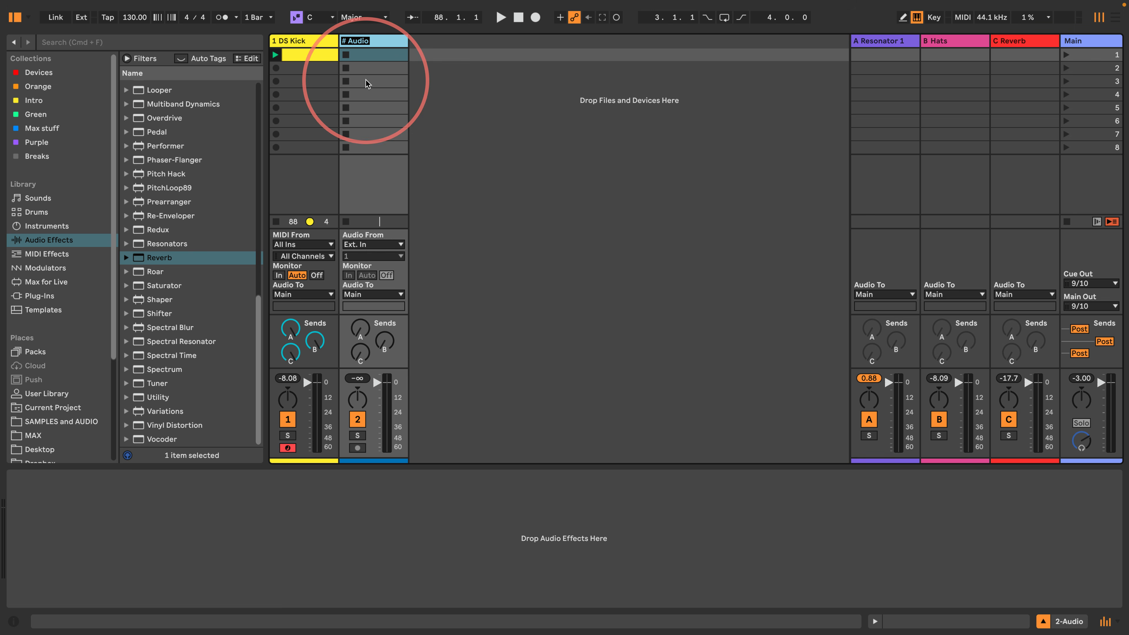
type("Sender")
key("Return")
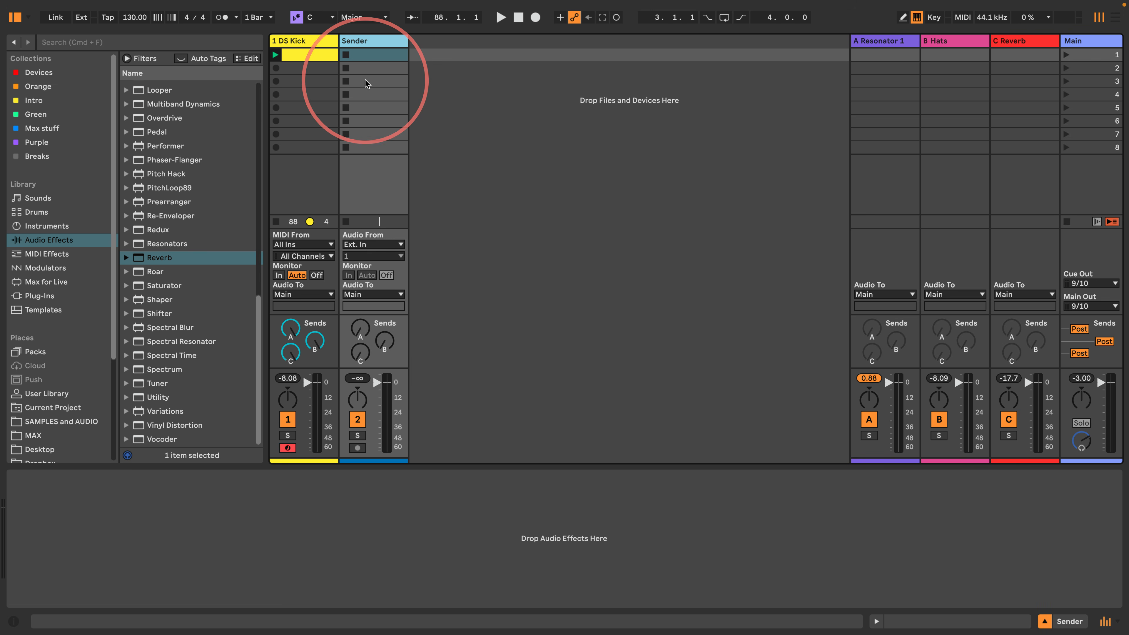
Step: Reset the DS Kick track's sends A, B and C to minus infinity and disable all of its sends
left_click(304, 41)
left_click(362, 41)
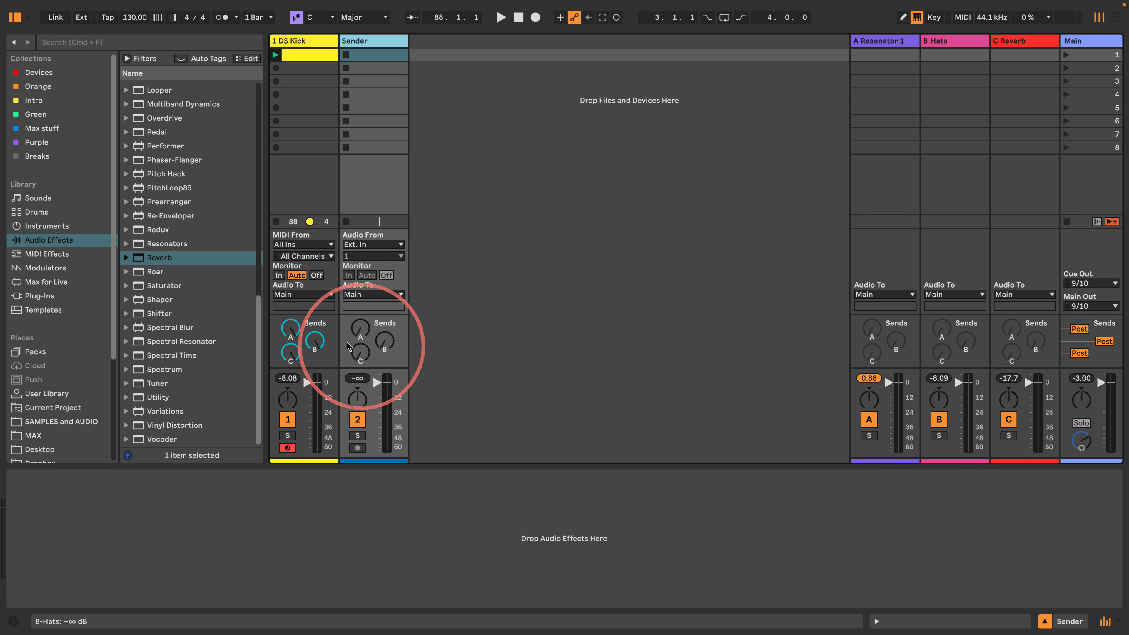
double_click(293, 329)
double_click(311, 336)
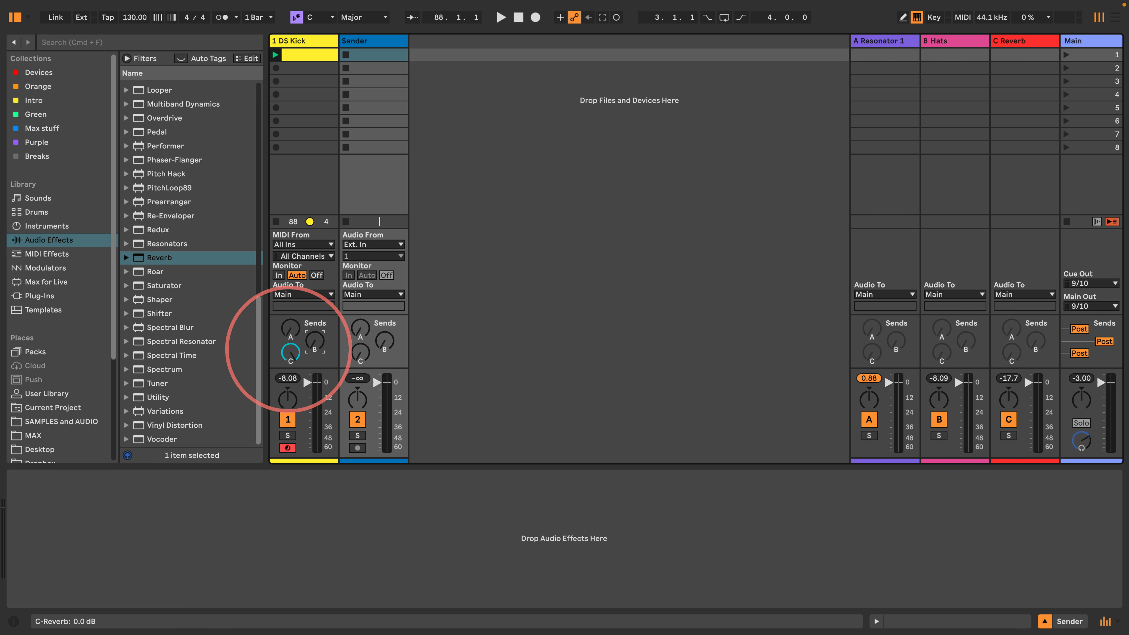
double_click(289, 347)
right_click(318, 339)
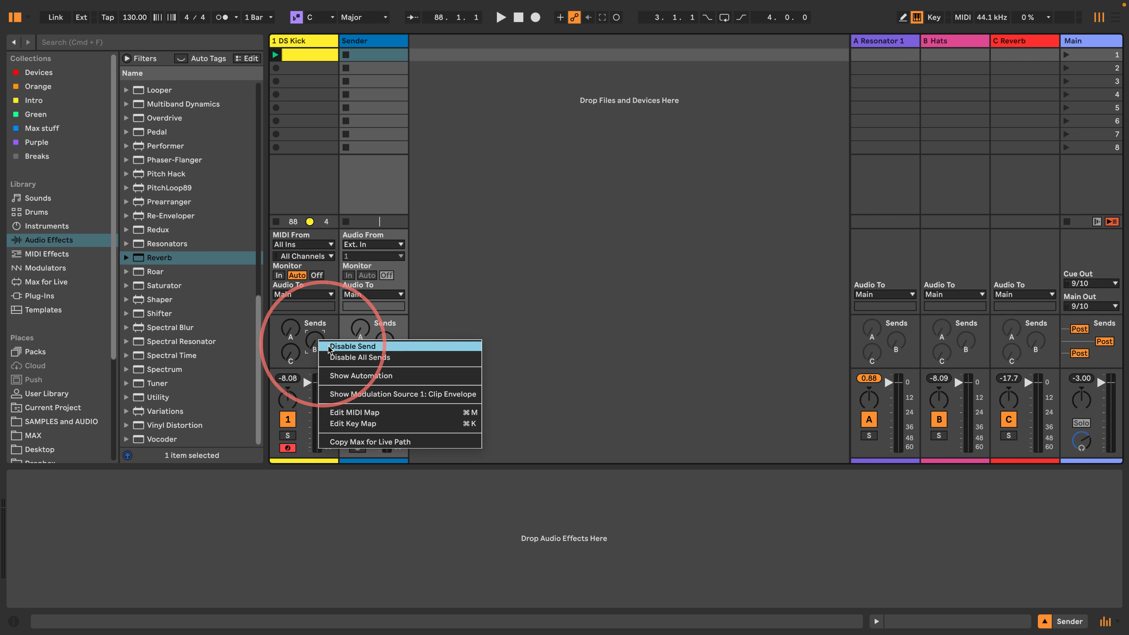
left_click(333, 357)
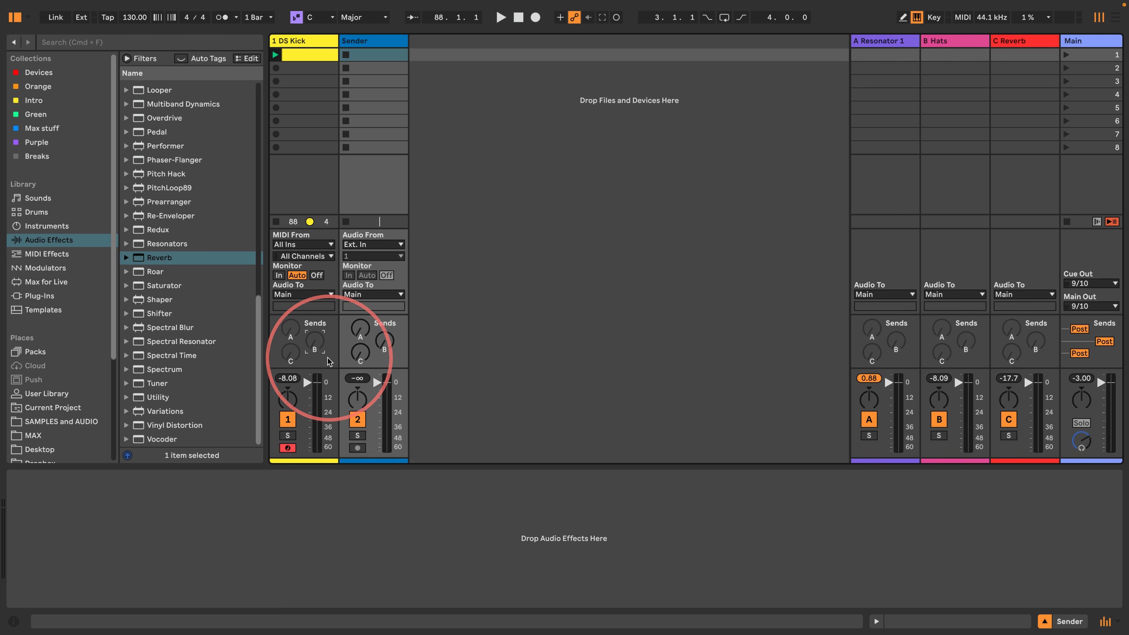
Step: Rename the DS Kick track to Kick
left_click(366, 245)
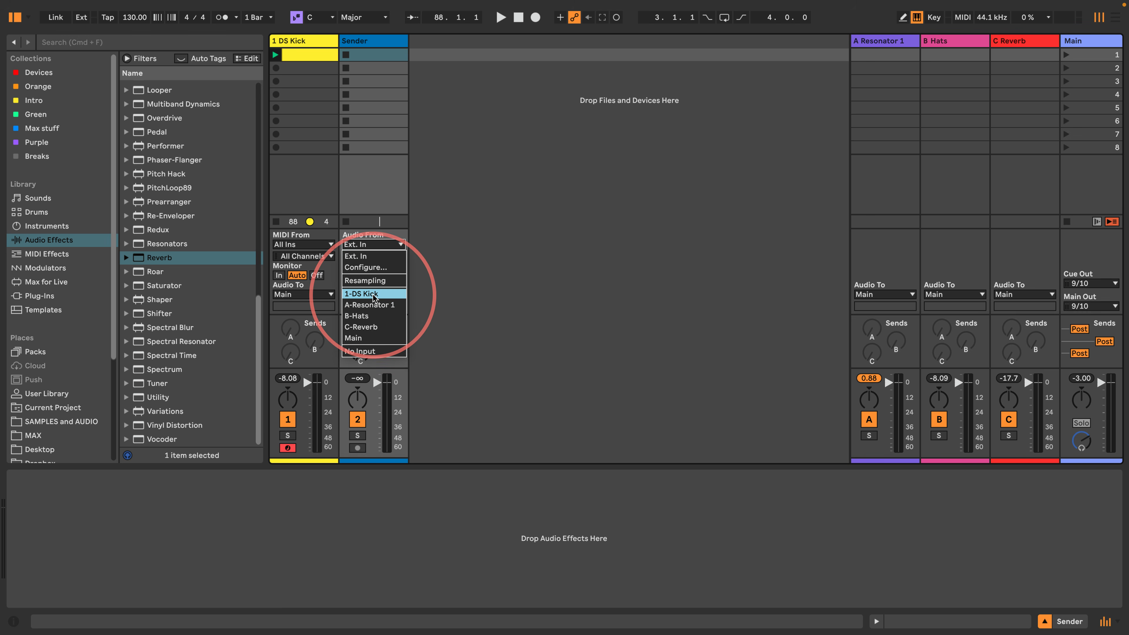
left_click(300, 38)
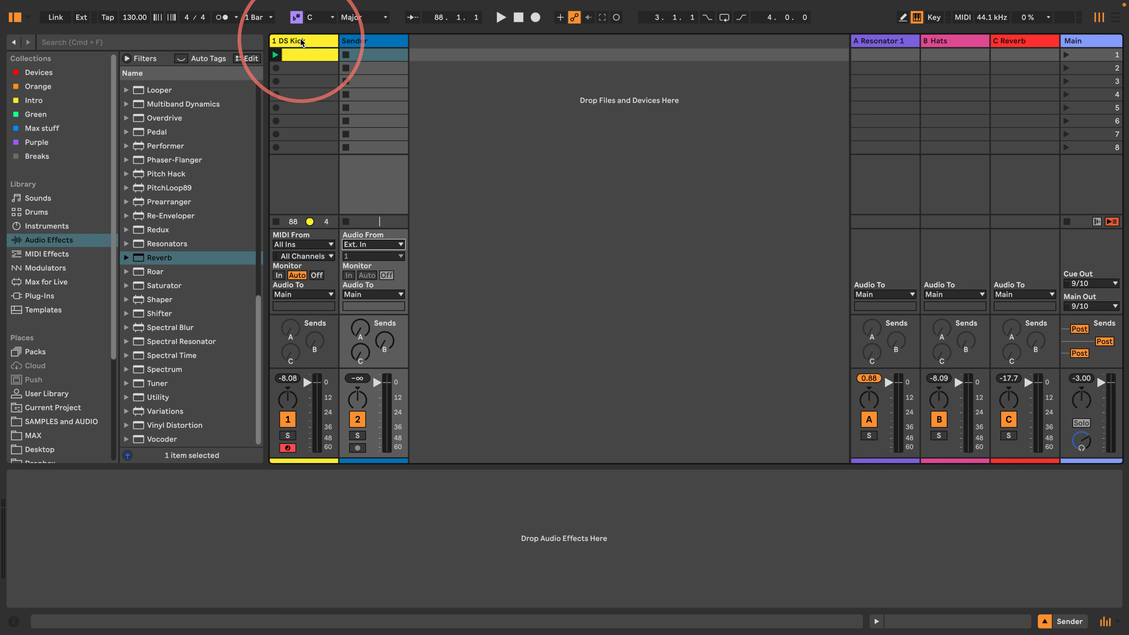
left_click(301, 40)
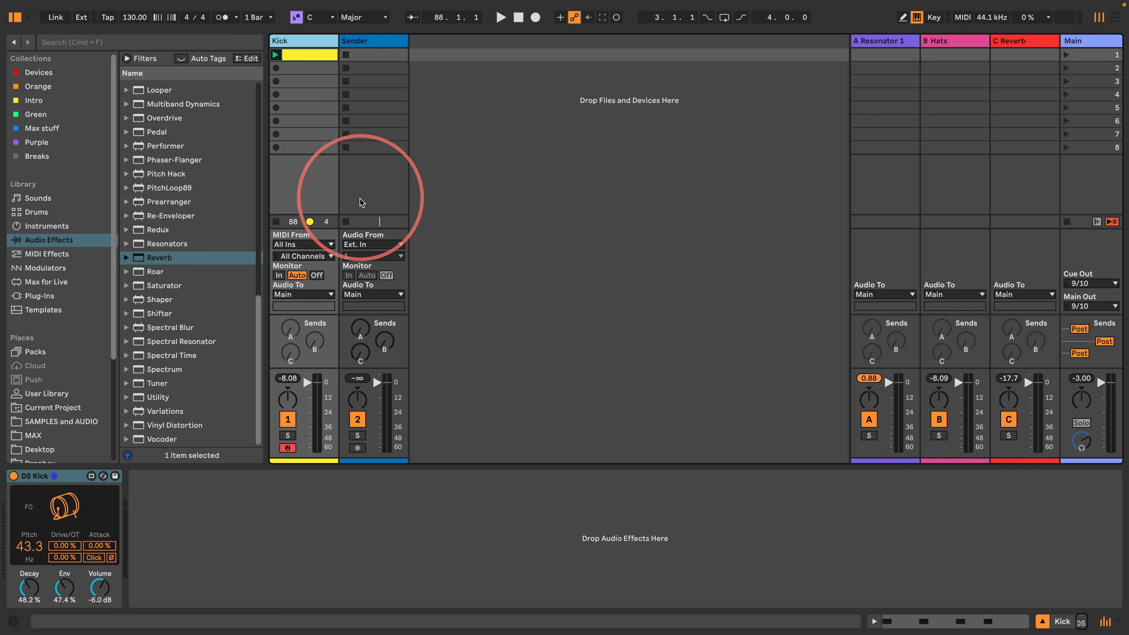
Step: Set the Sender track's audio input to Kick, Post FX, and raise its send A to 0 dB
left_click(358, 244)
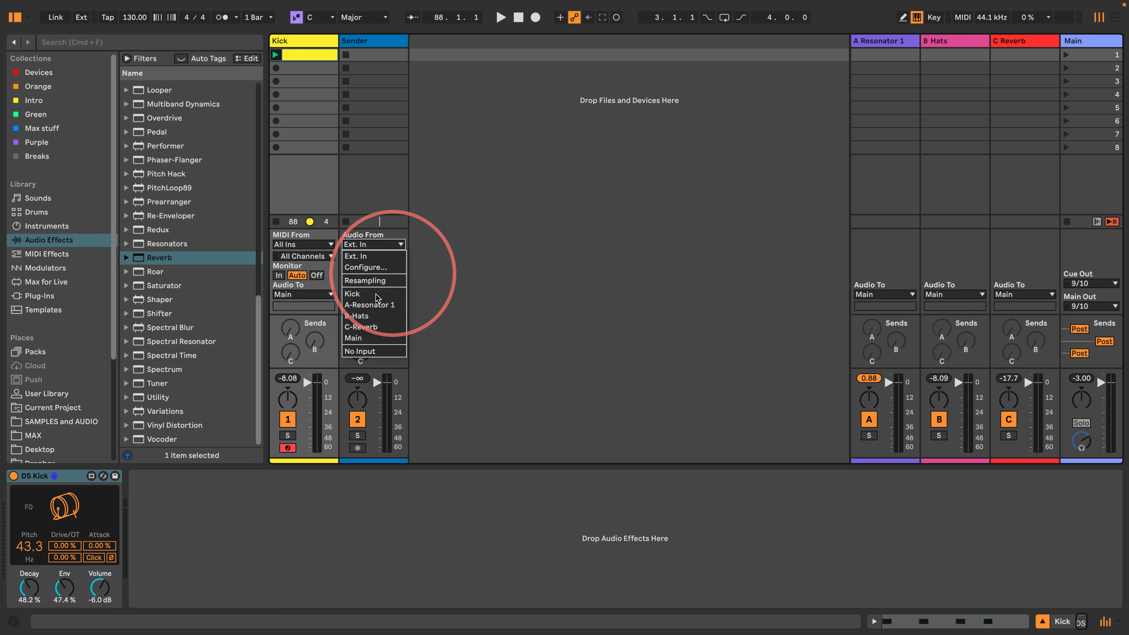
left_click(354, 294)
left_click(369, 257)
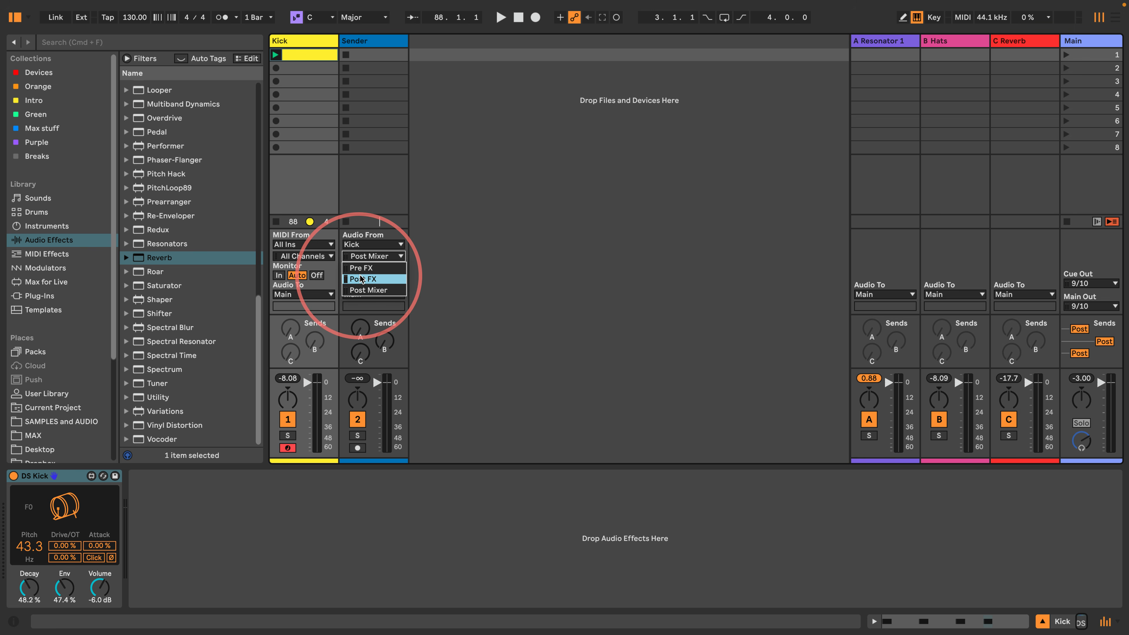
left_click_drag(360, 329, 360, 311)
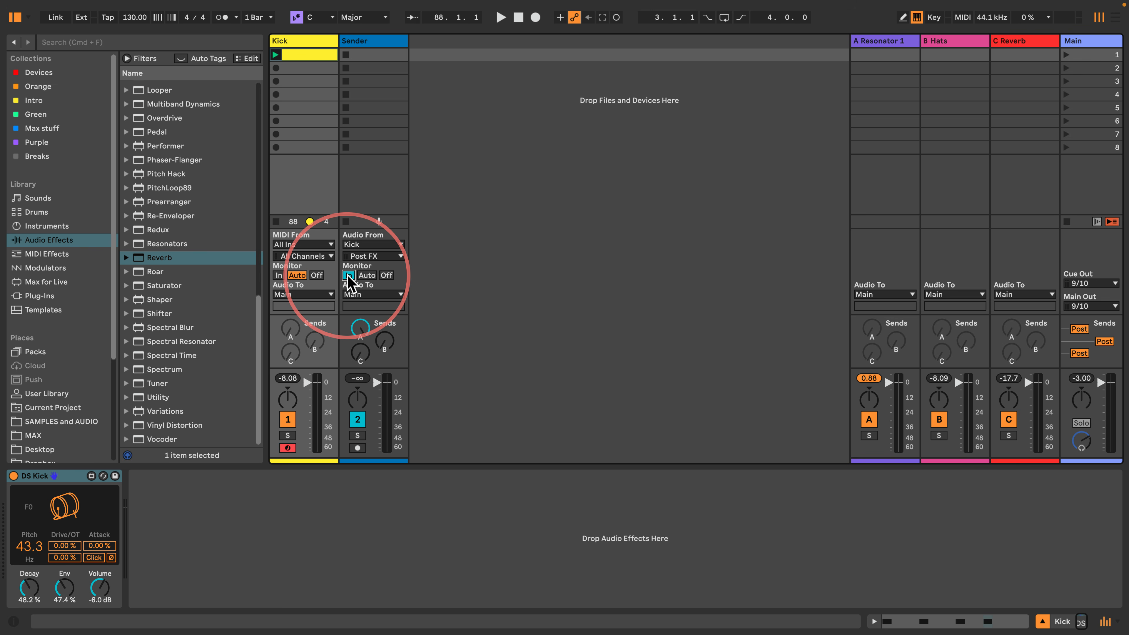
Step: Set the Sender track's monitoring to In and its audio output to Sends Only
left_click(358, 420)
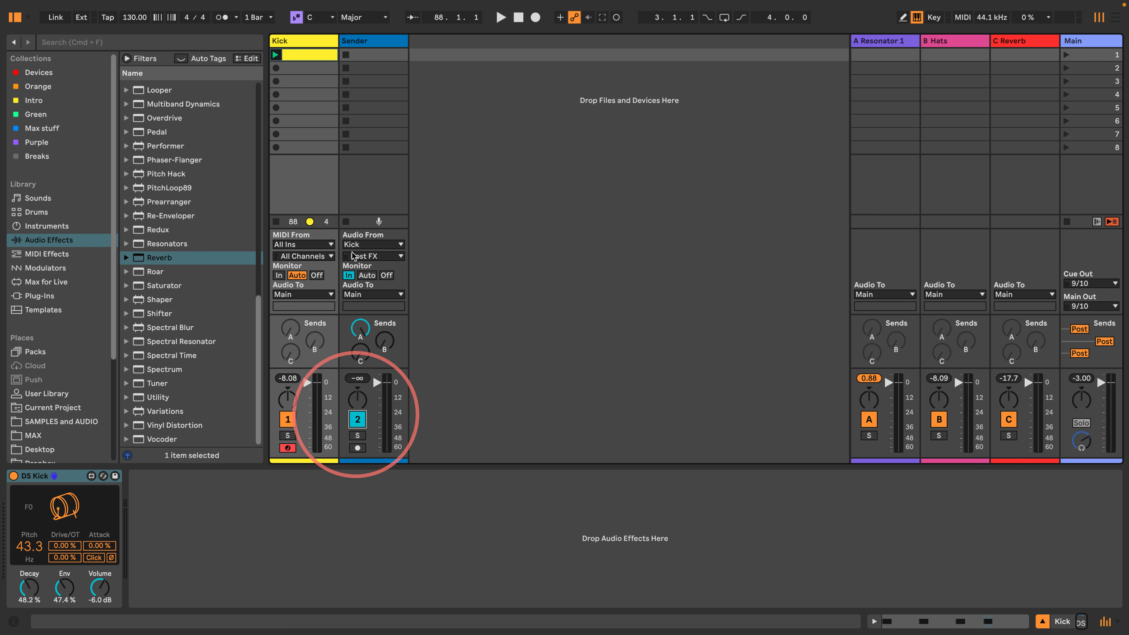
left_click(366, 275)
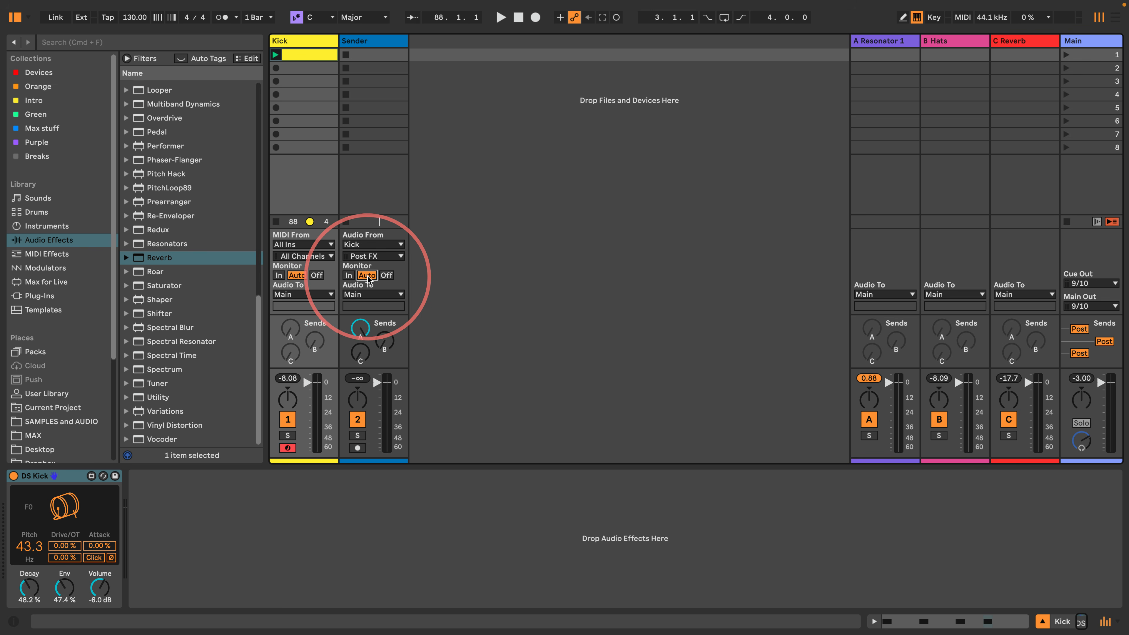
left_click(348, 275)
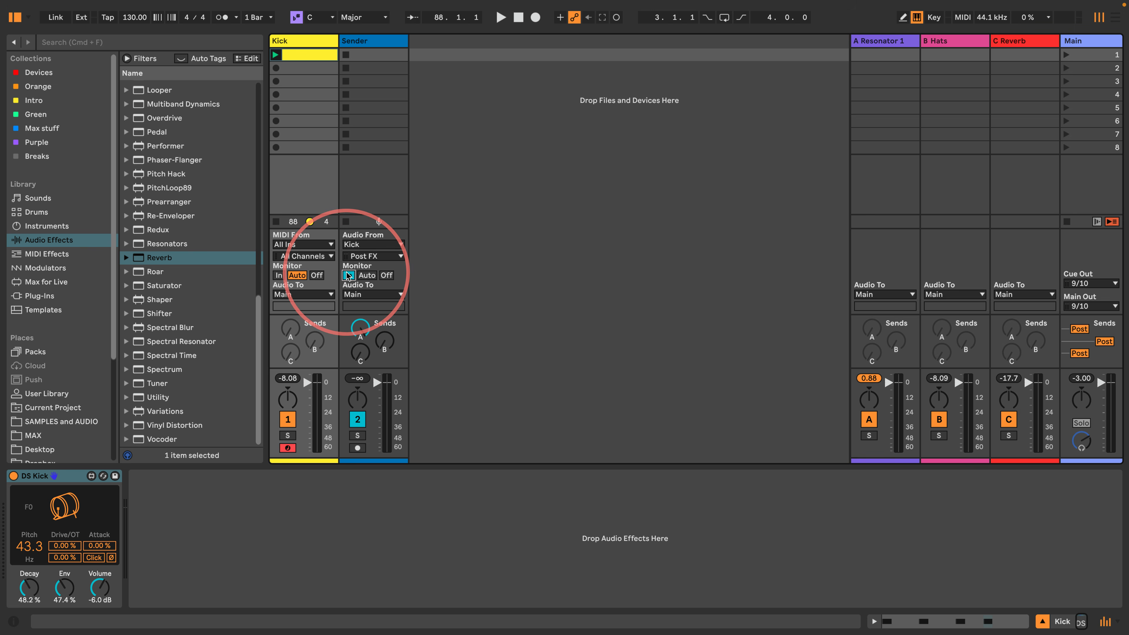
left_click(360, 294)
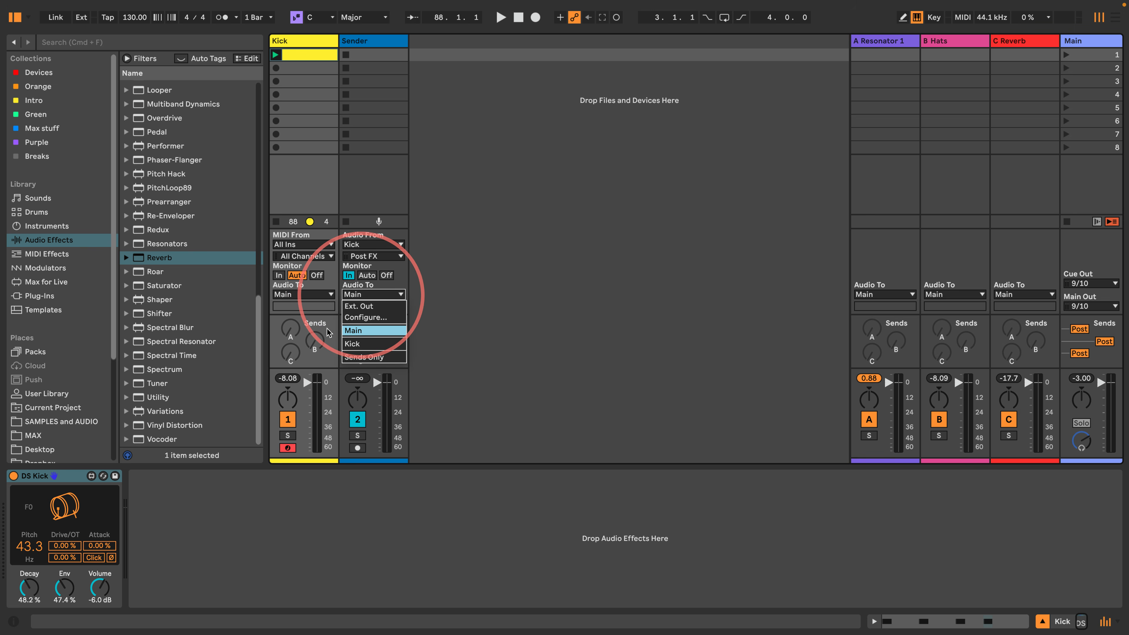
left_click(370, 358)
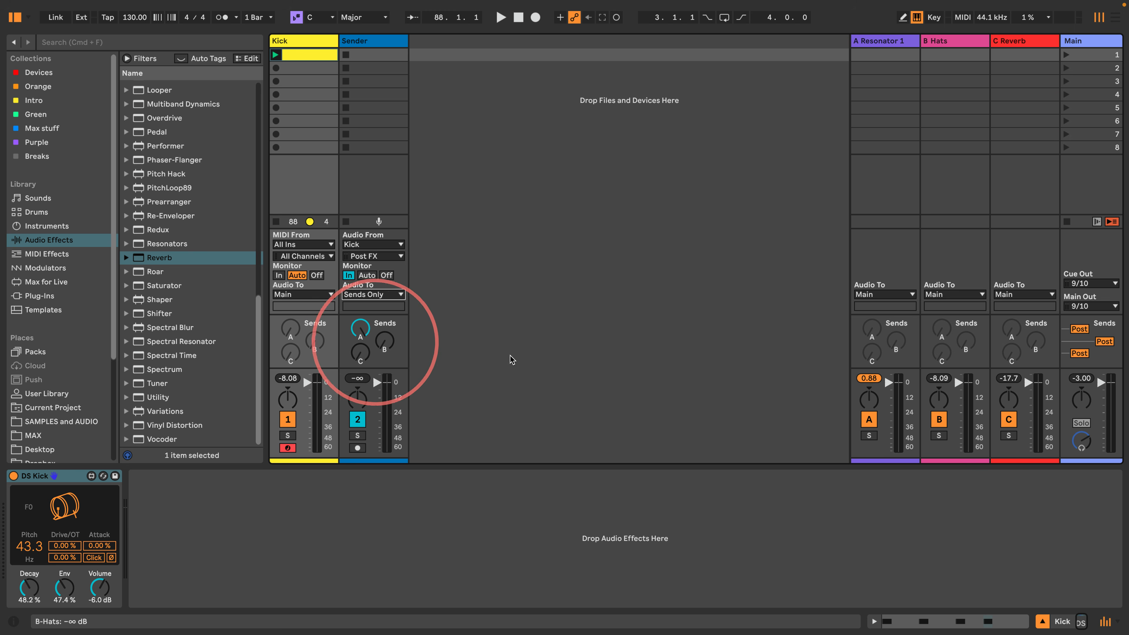
Step: Play the set and turn the Sender track's send A down to minus infinity
key("space")
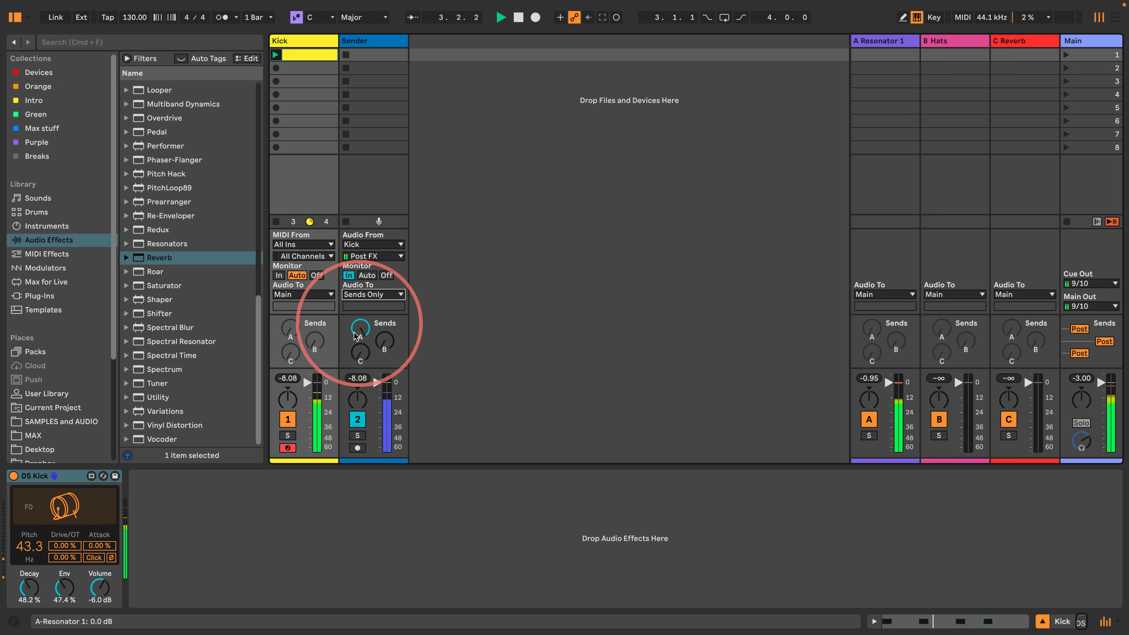
left_click_drag(361, 329, 361, 338)
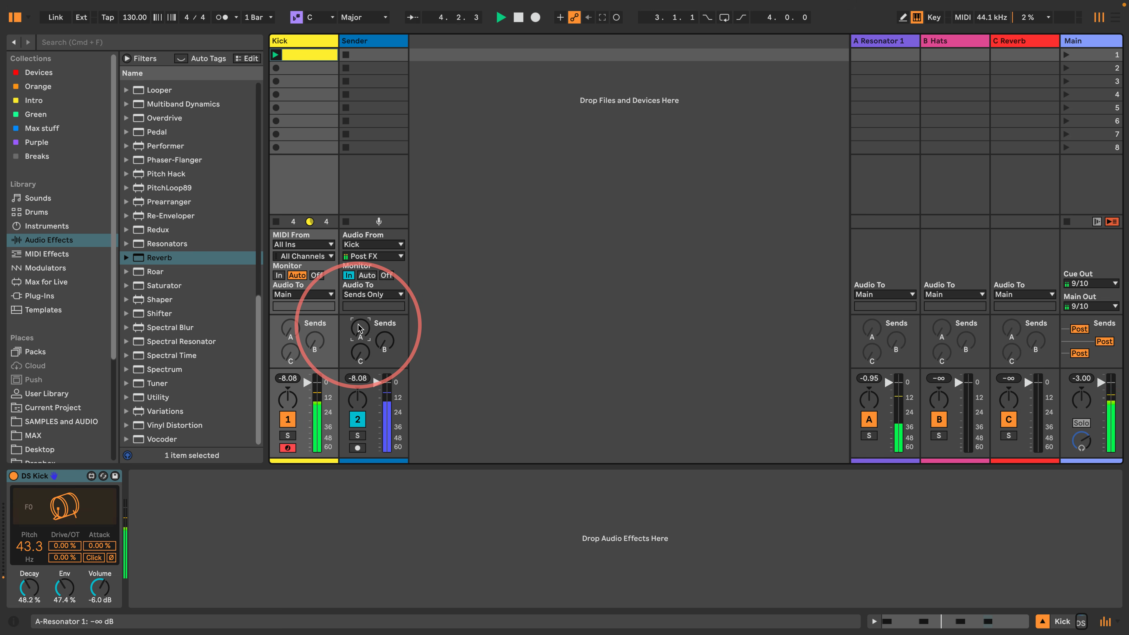
left_click(357, 439)
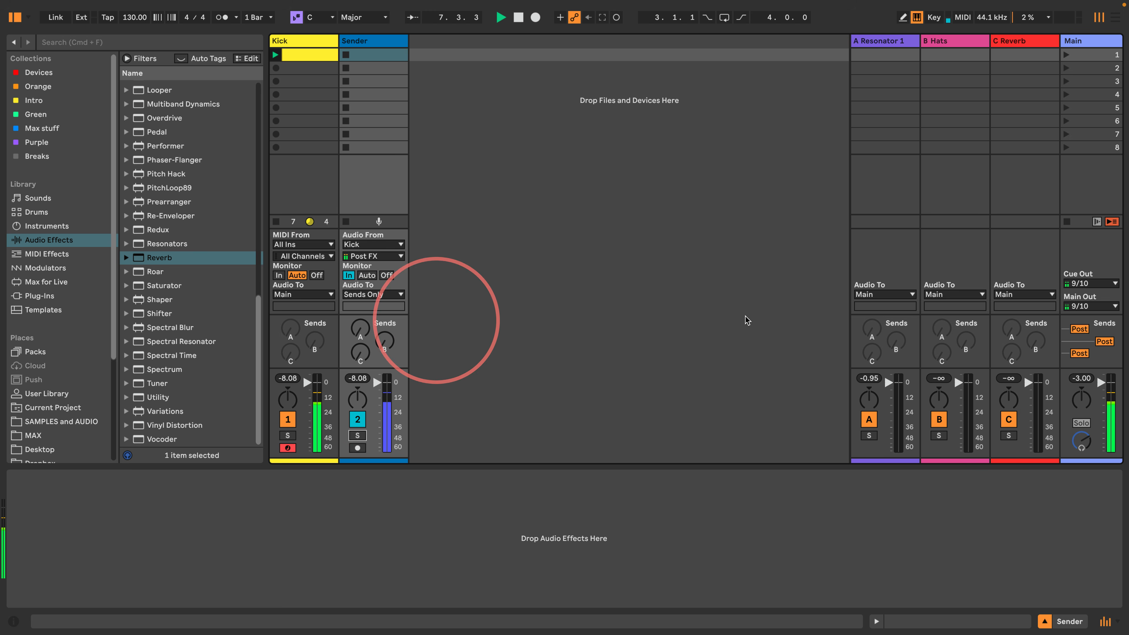
Step: Raise the Sender track's sends A, B and C to 0 dB and toggle the Kick track's activator to audition the returns
left_click_drag(361, 337, 361, 329)
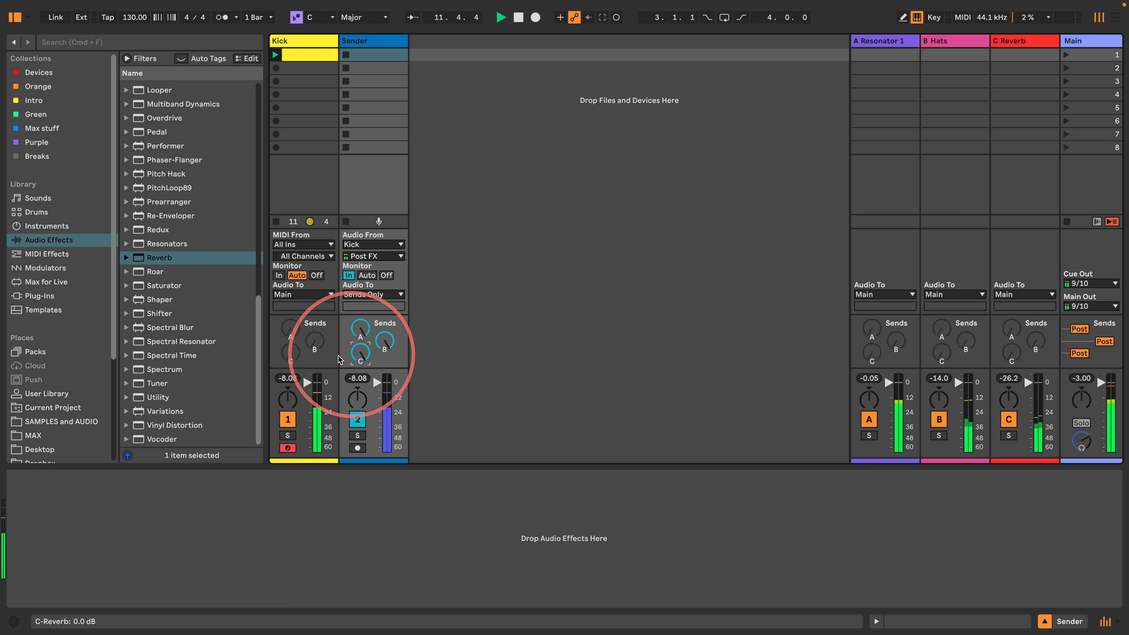
left_click(287, 419)
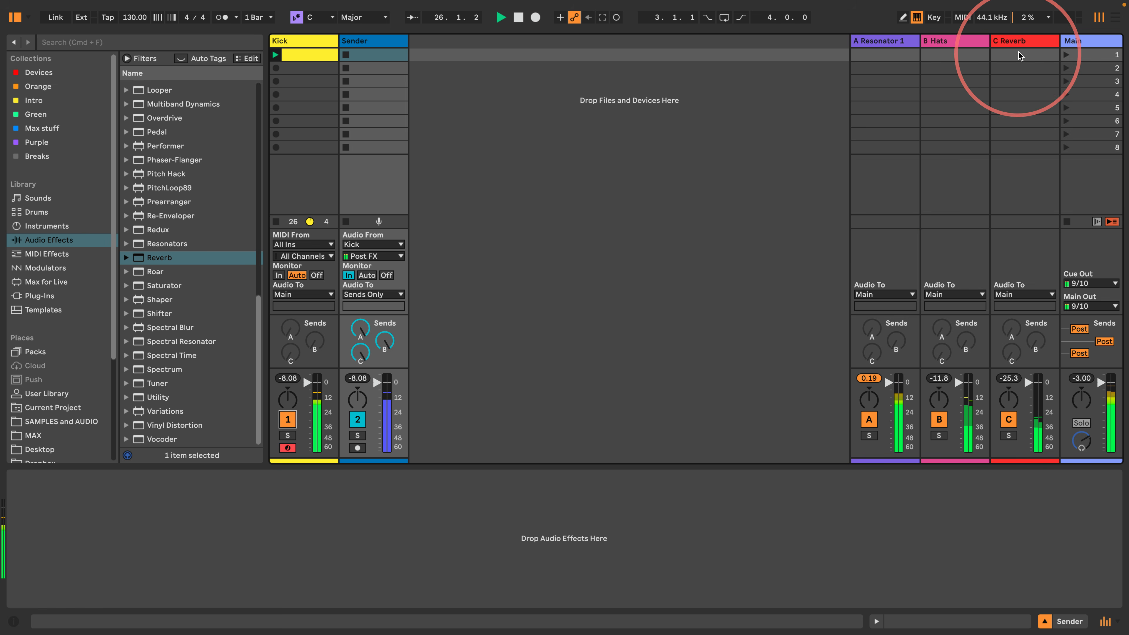
Step: Insert a fourth return track after Reverb and rename it resonator 2
right_click(1022, 42)
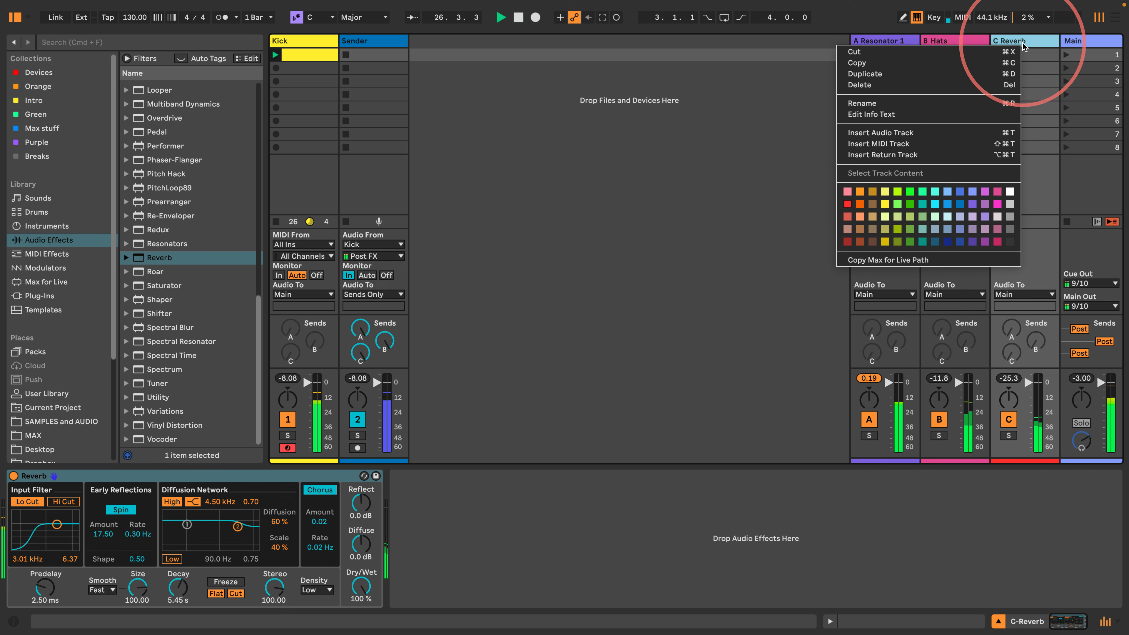
left_click(892, 155)
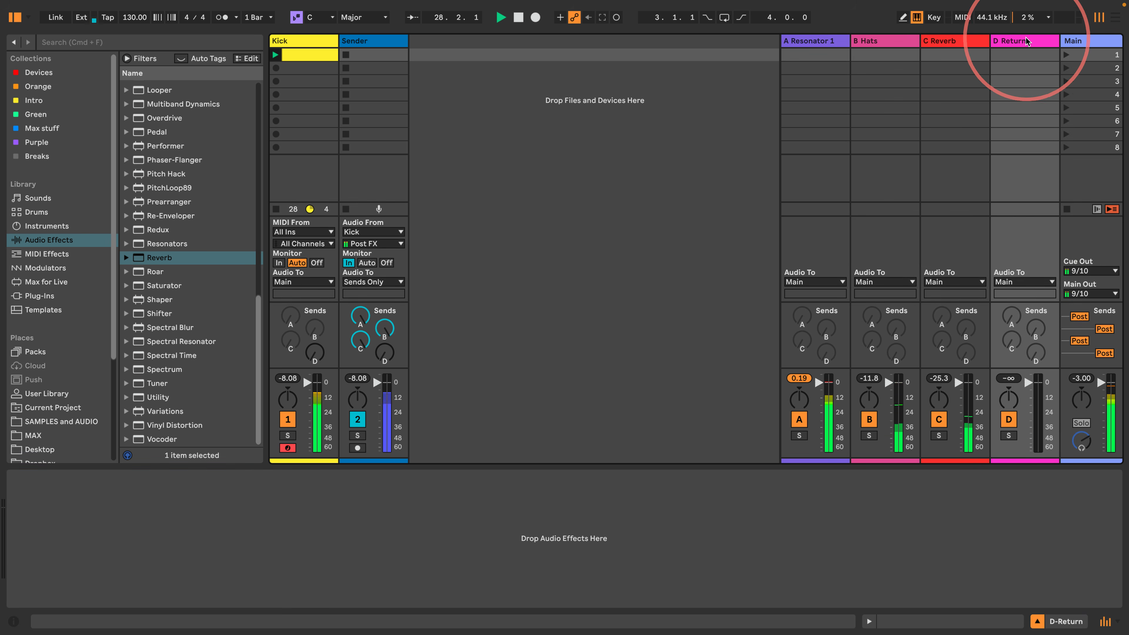
left_click(1021, 39)
key("super+r")
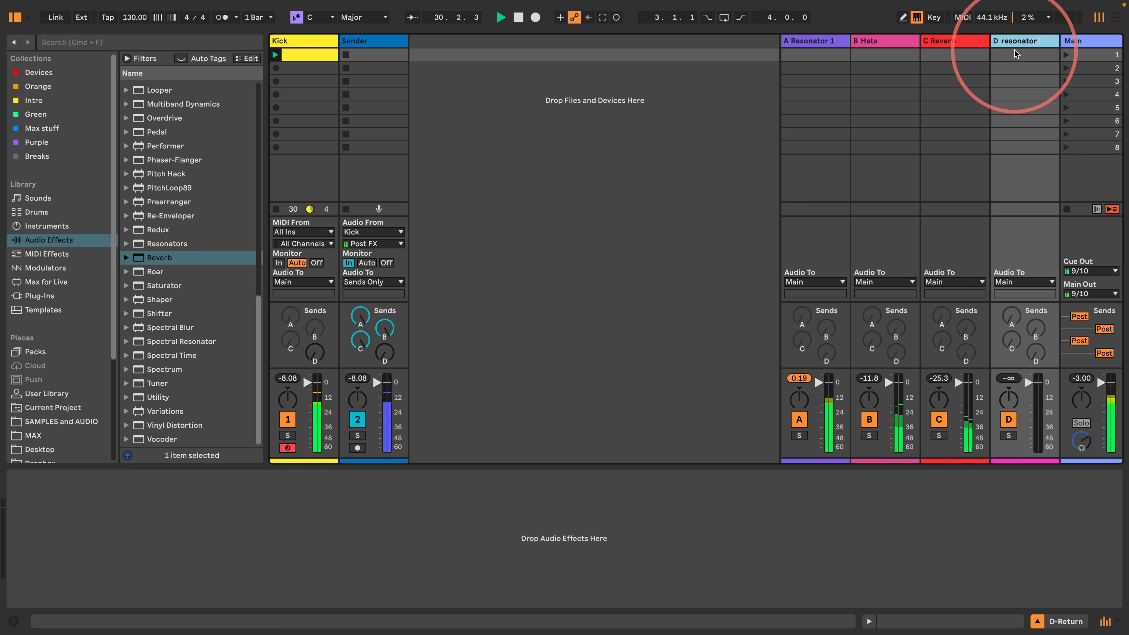
Step: Show the Resonator 1 return's devices and reset the Sender track's sends B and C to minus infinity
left_click(792, 43)
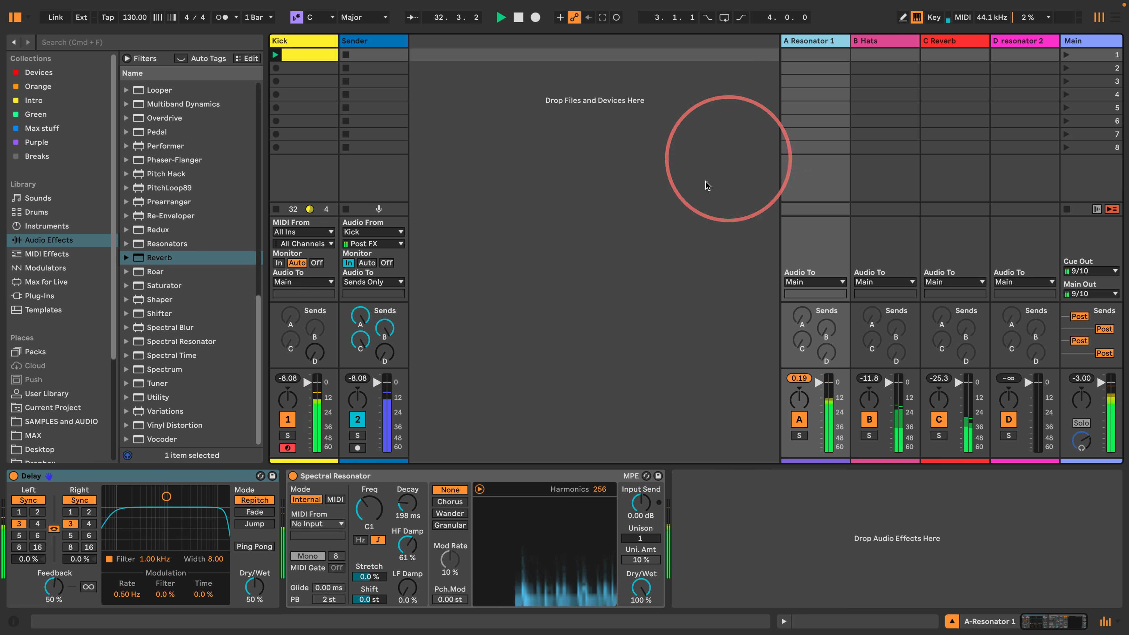
double_click(377, 327)
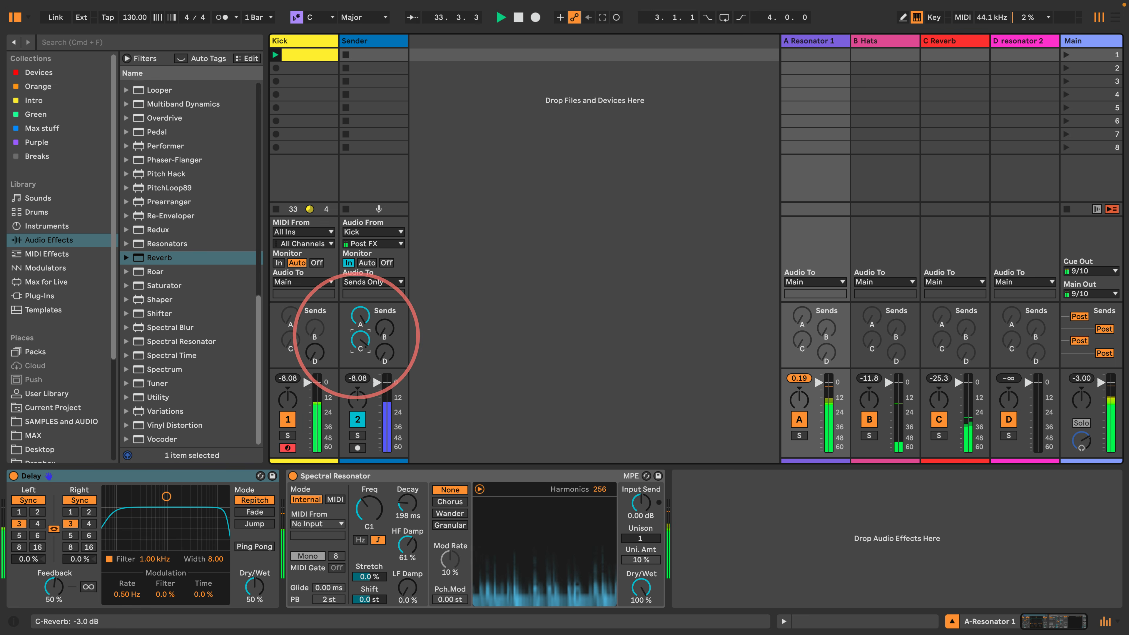
double_click(357, 335)
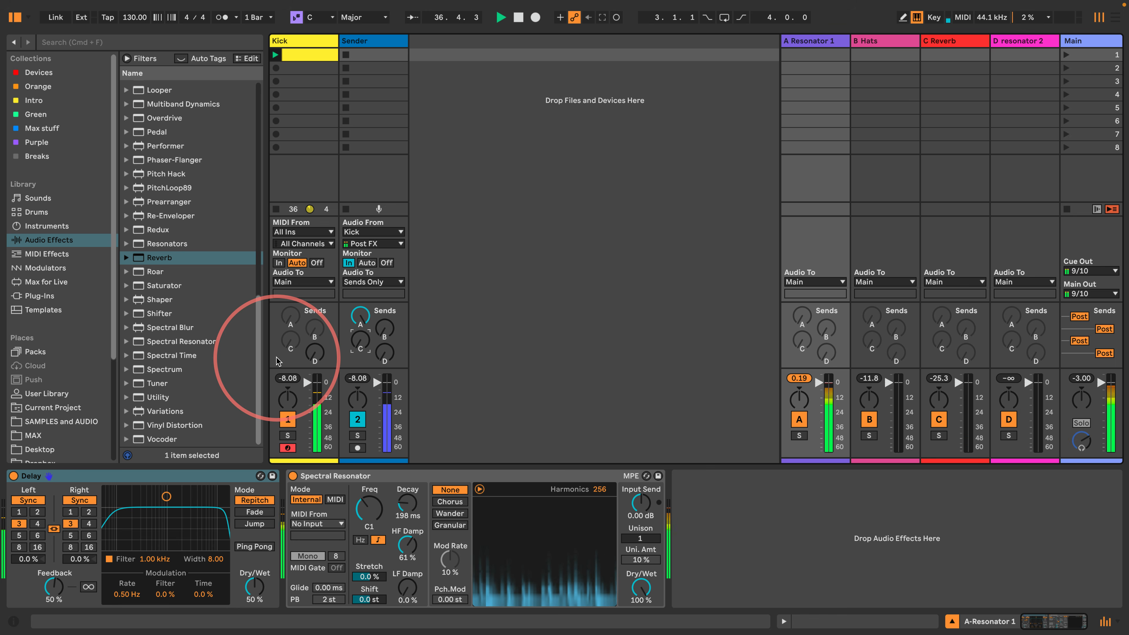
Step: Add a Limiter at the end of the Resonator 1 chain and a Compressor between Spectral Resonator and the Limiter
scroll(160, 289, "up", 5)
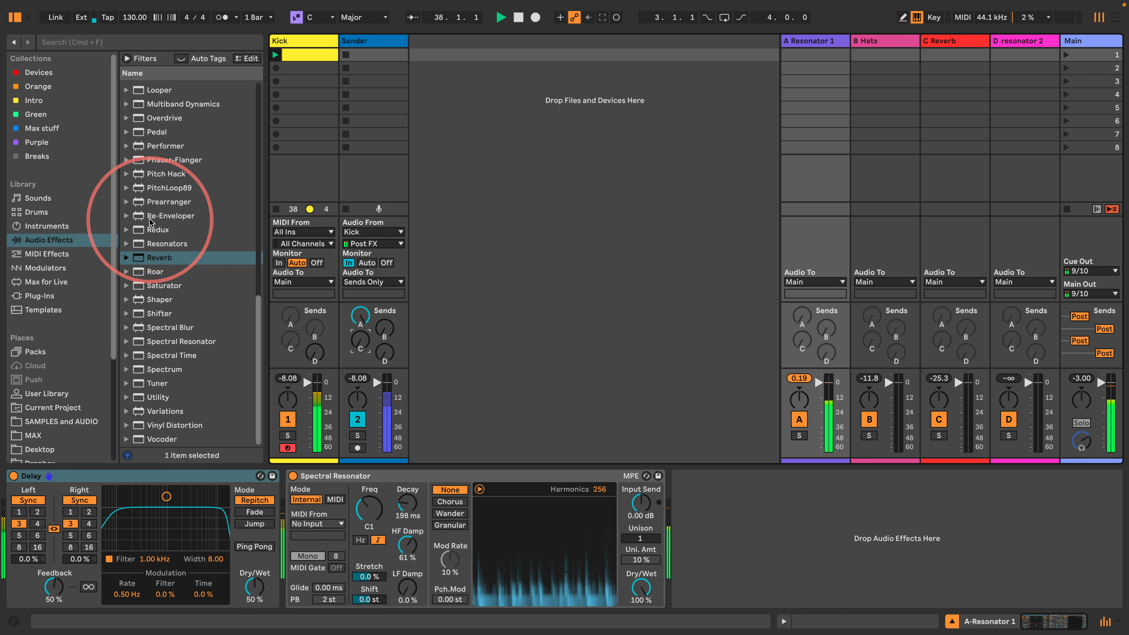
left_click_drag(139, 177, 744, 541)
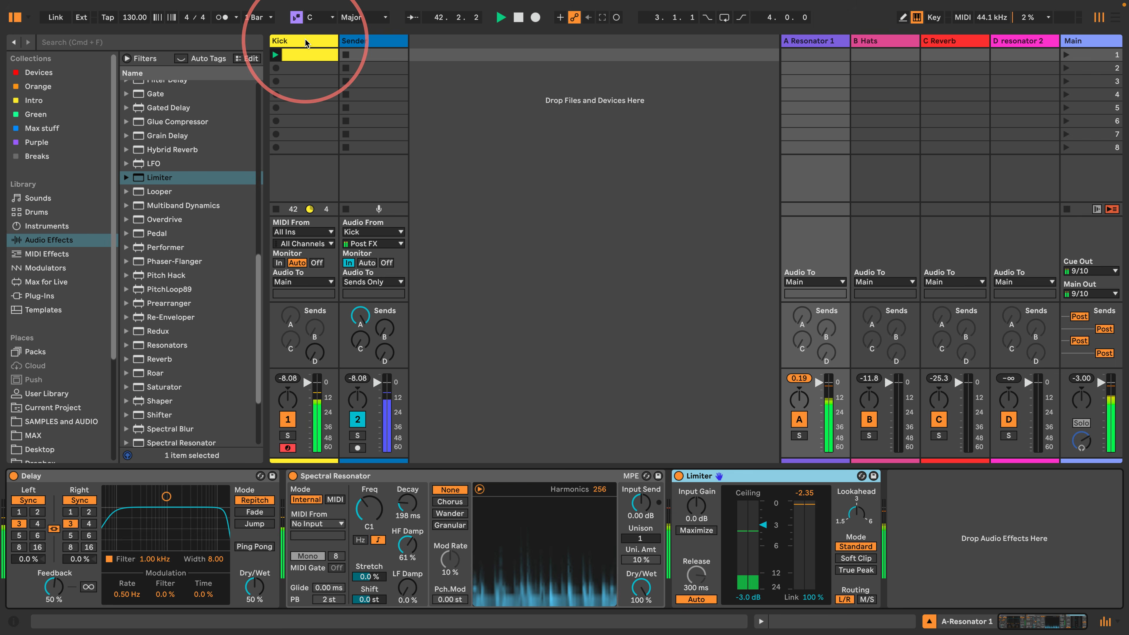
scroll(200, 249, "up", 5)
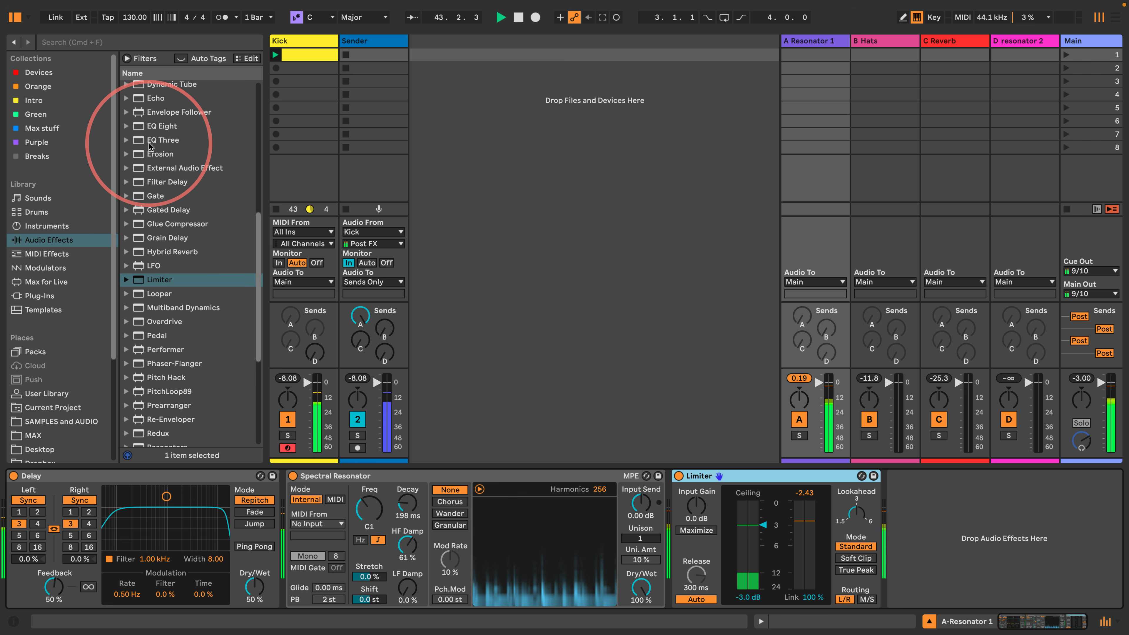
scroll(150, 144, "up", 8)
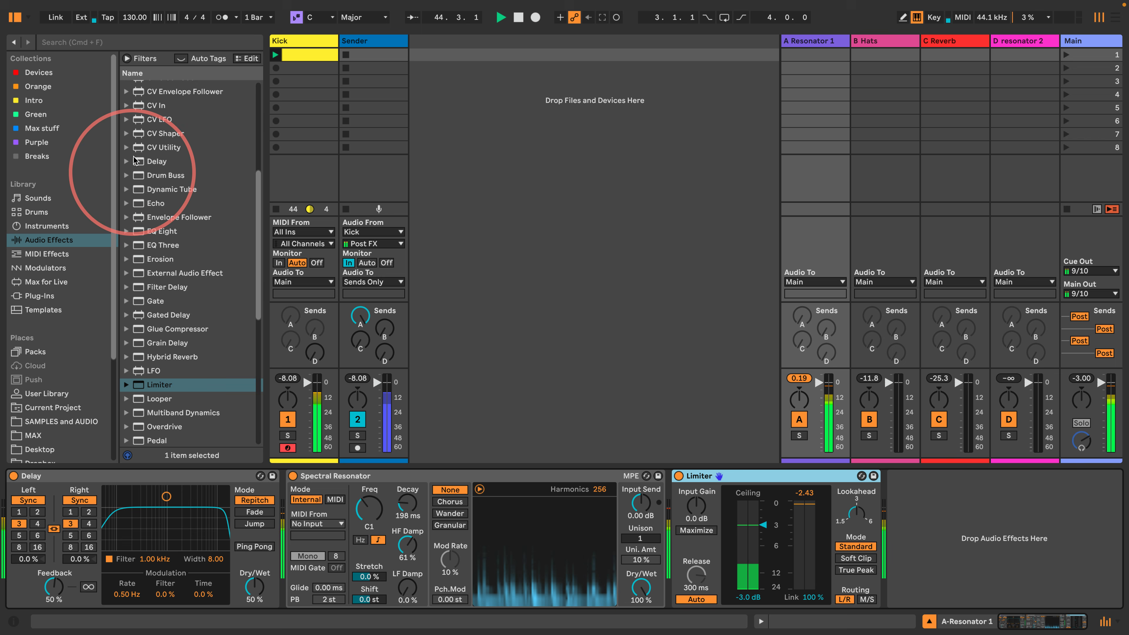
scroll(155, 162, "up", 1)
left_click_drag(151, 113, 669, 504)
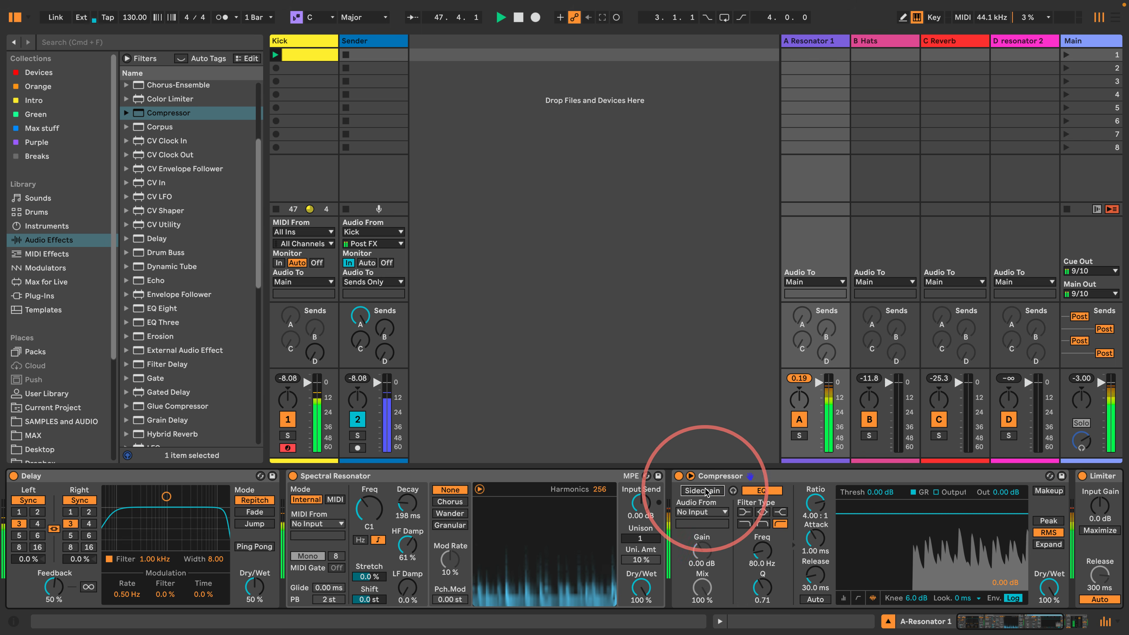
Step: Enable the Compressor's sidechain and feed it from Kick, Post FX
left_click(702, 491)
left_click(712, 511)
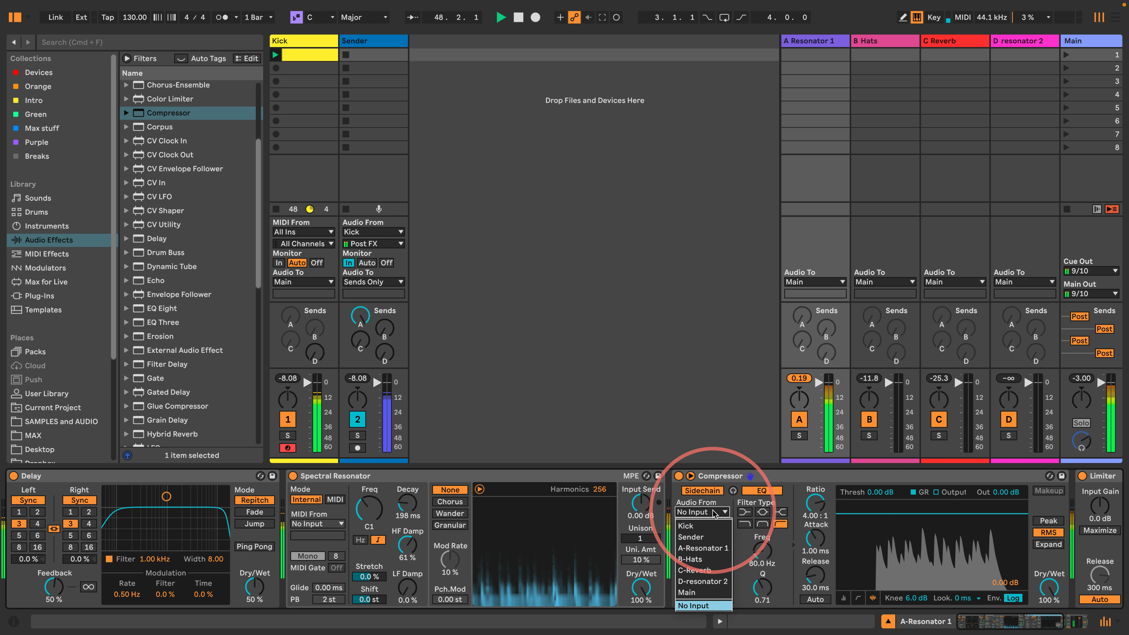
left_click(695, 527)
left_click(702, 523)
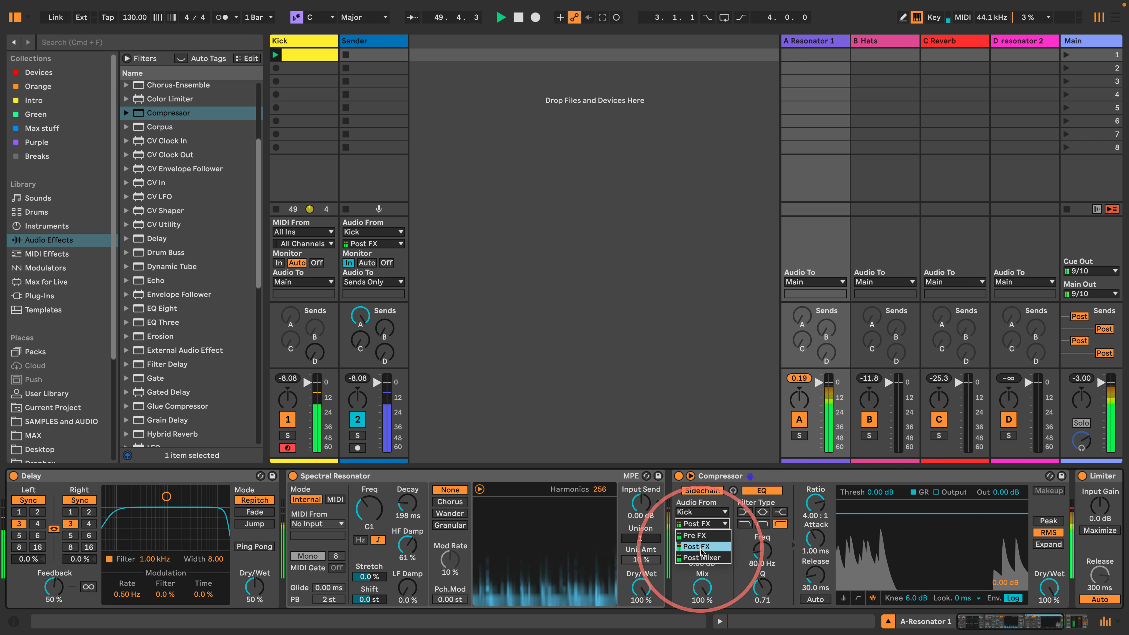
left_click(701, 548)
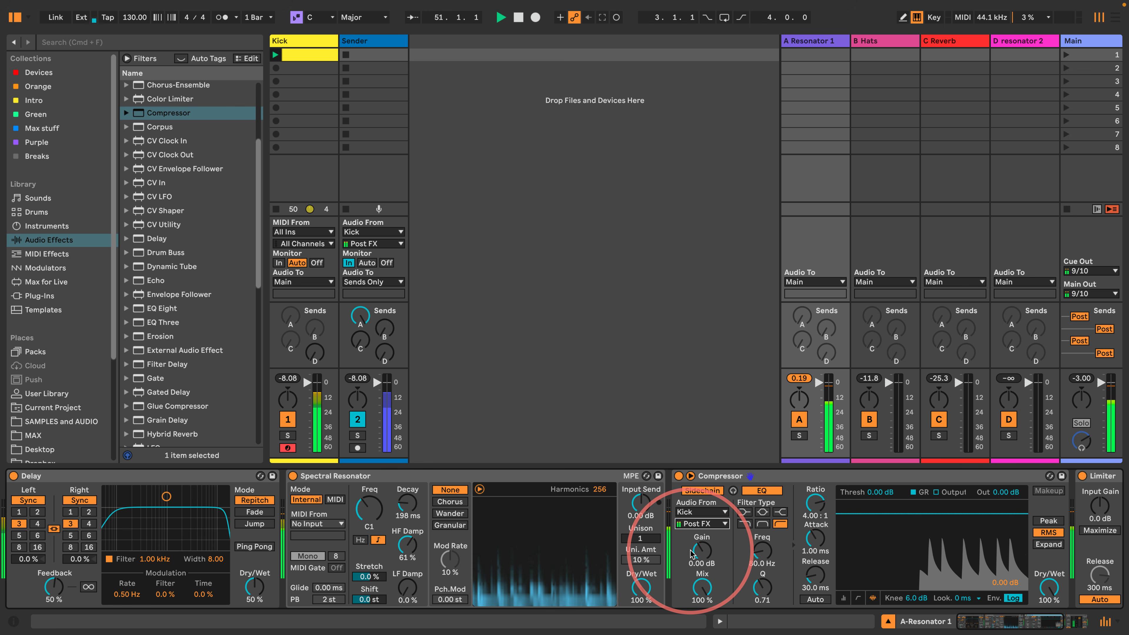
Step: Set Spectral Resonator's Decay to 2.50 s and lower the Compressor's threshold to -30.3 dB
left_click_drag(406, 502, 407, 480)
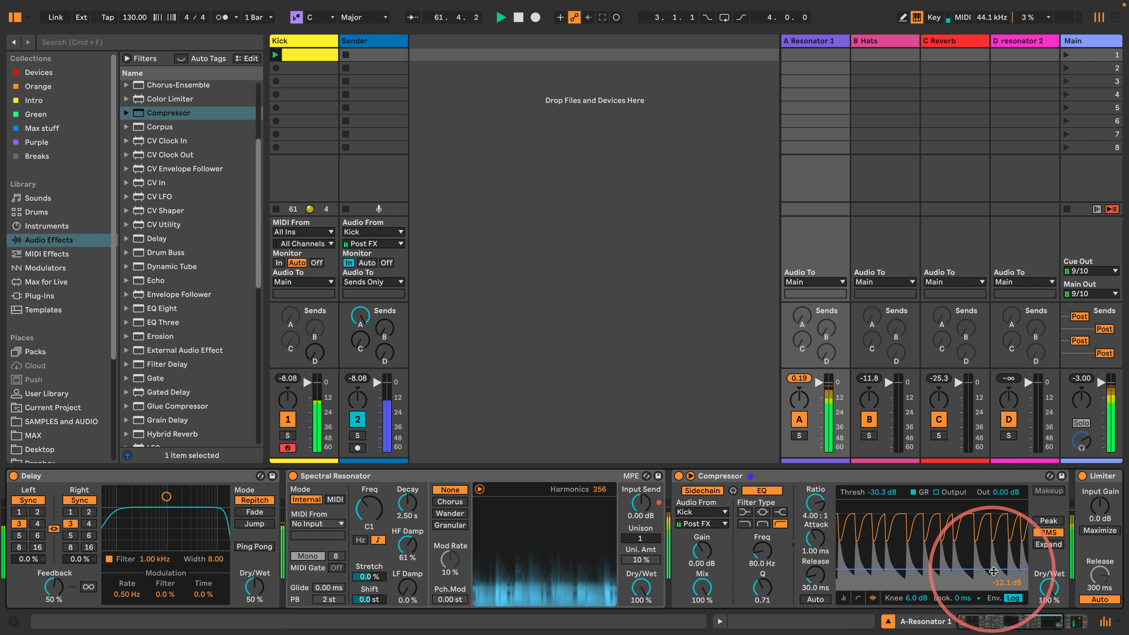
scroll(975, 620, "right", 3)
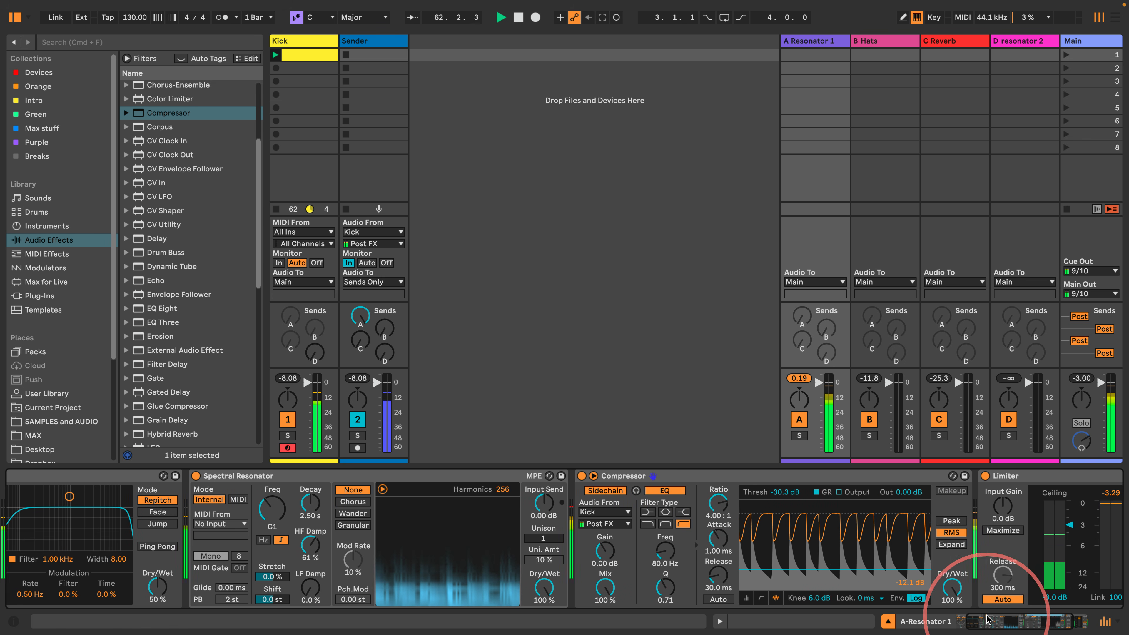
Step: Enable all sends on the Resonator 1, Hats, Reverb and resonator 2 return tracks
right_click(802, 317)
left_click(844, 336)
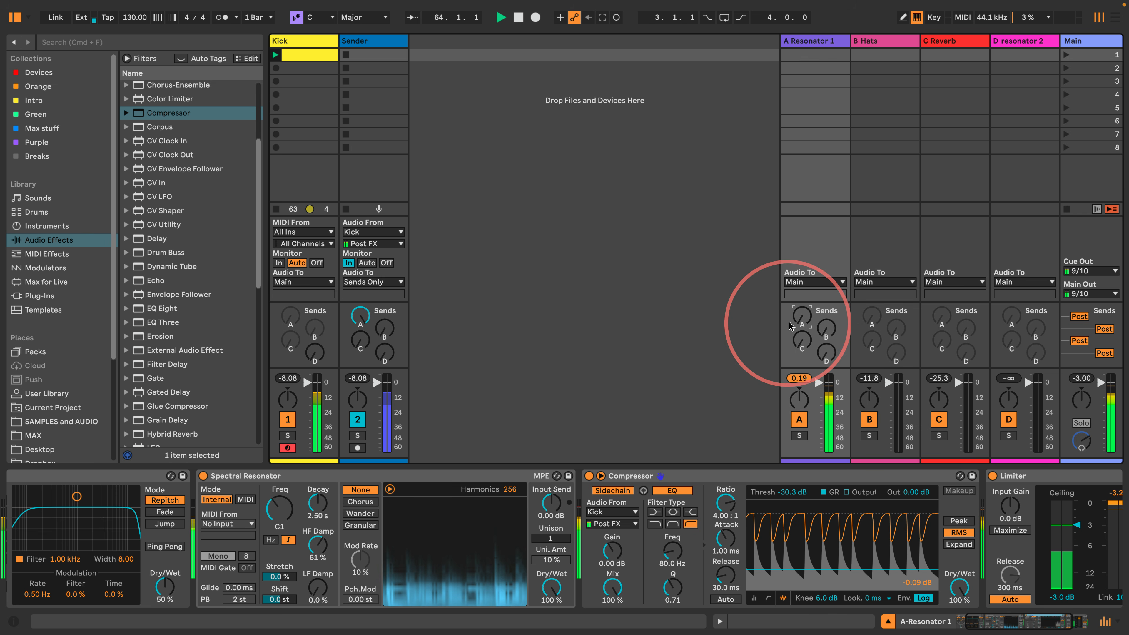
right_click(879, 321)
left_click(902, 329)
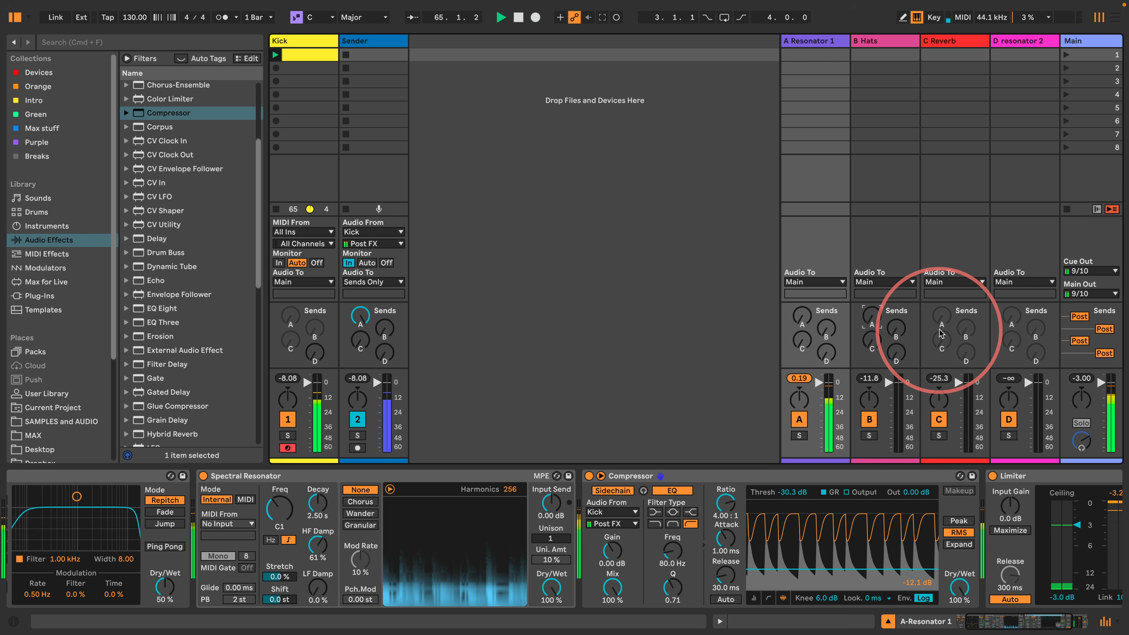
right_click(942, 324)
left_click(975, 329)
right_click(1013, 318)
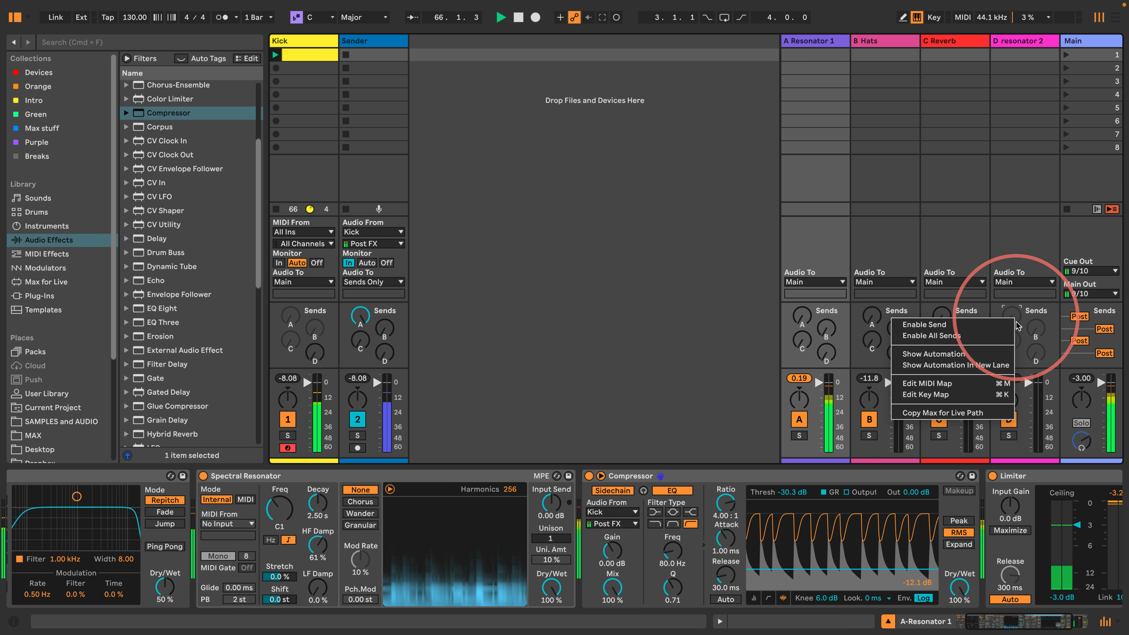
left_click(959, 336)
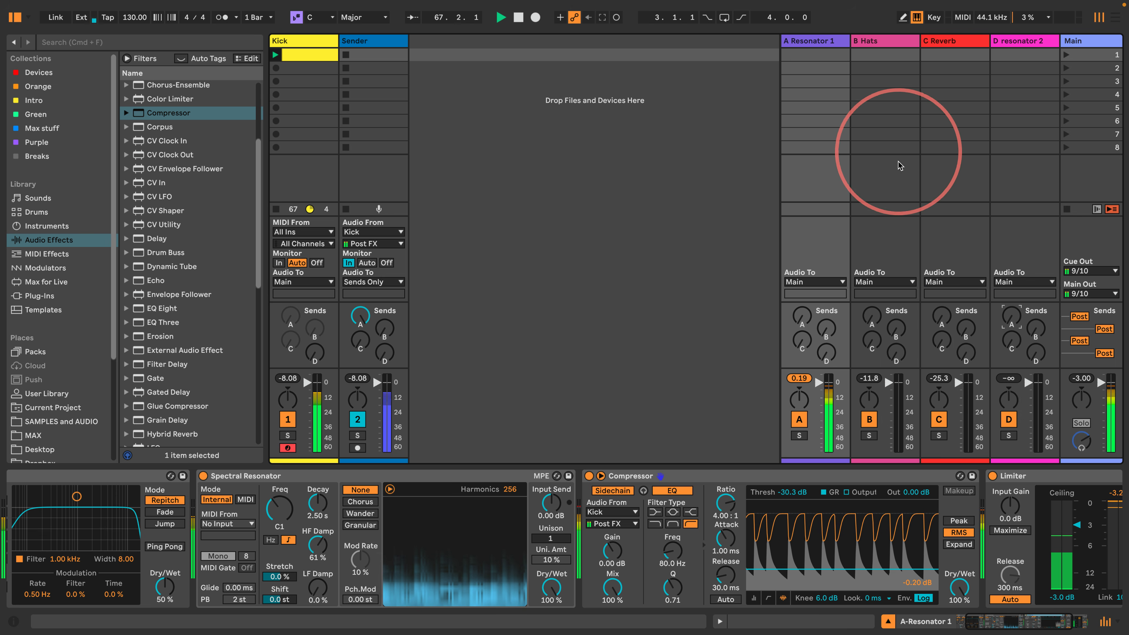
Step: Insert a Saturator between Spectral Resonator and the Compressor on the Resonator 1 return
scroll(1022, 600, "left", 4)
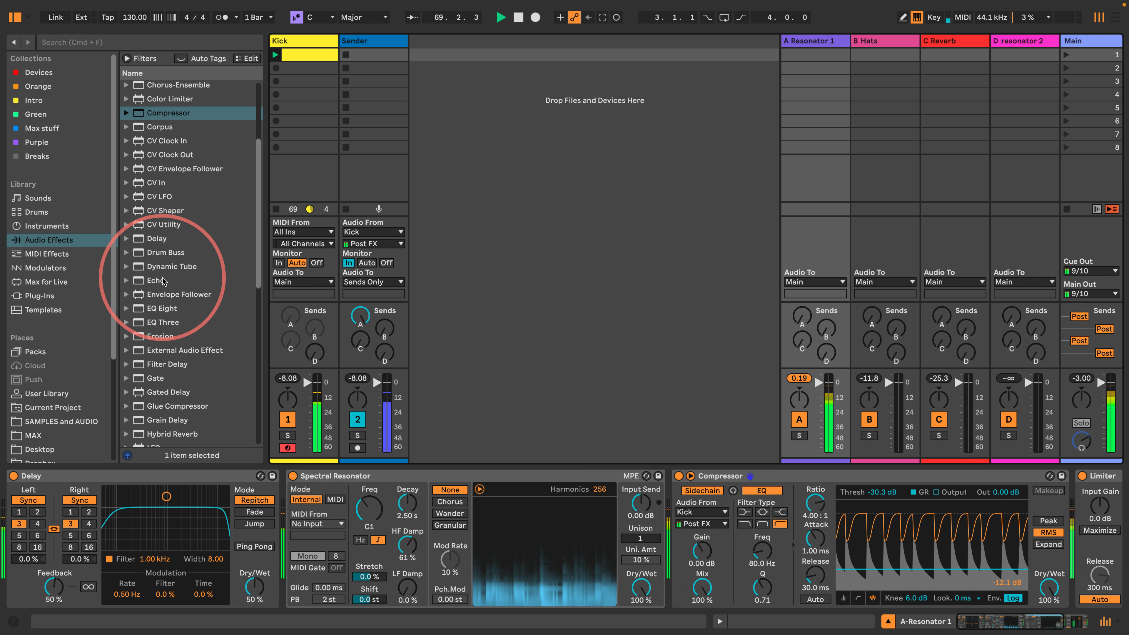
scroll(163, 280, "down", 10)
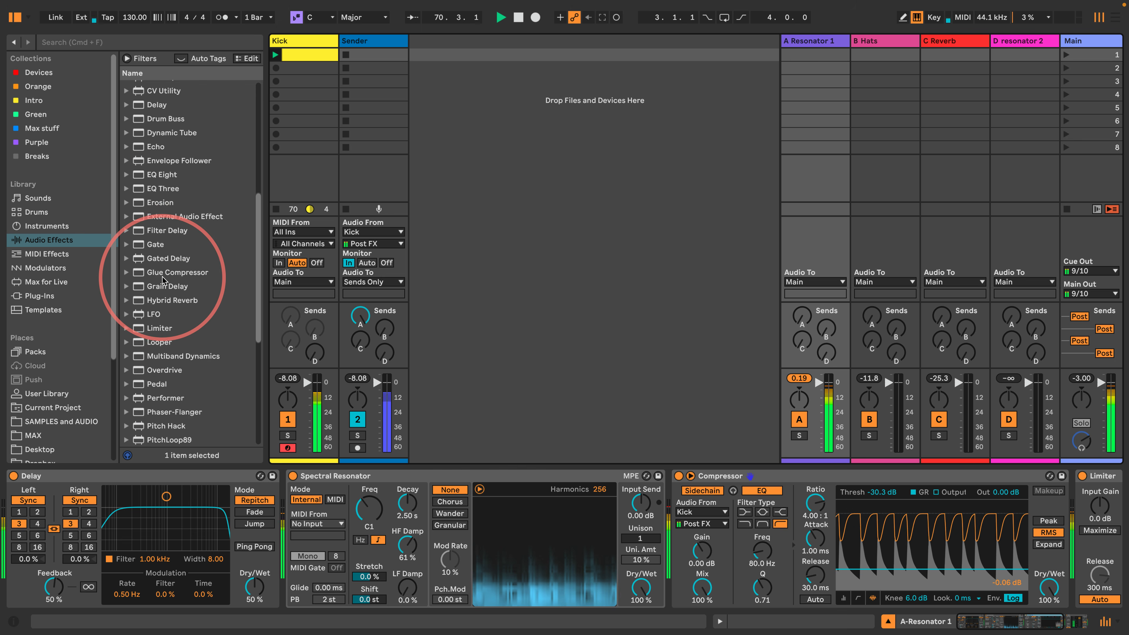
scroll(163, 281, "down", 4)
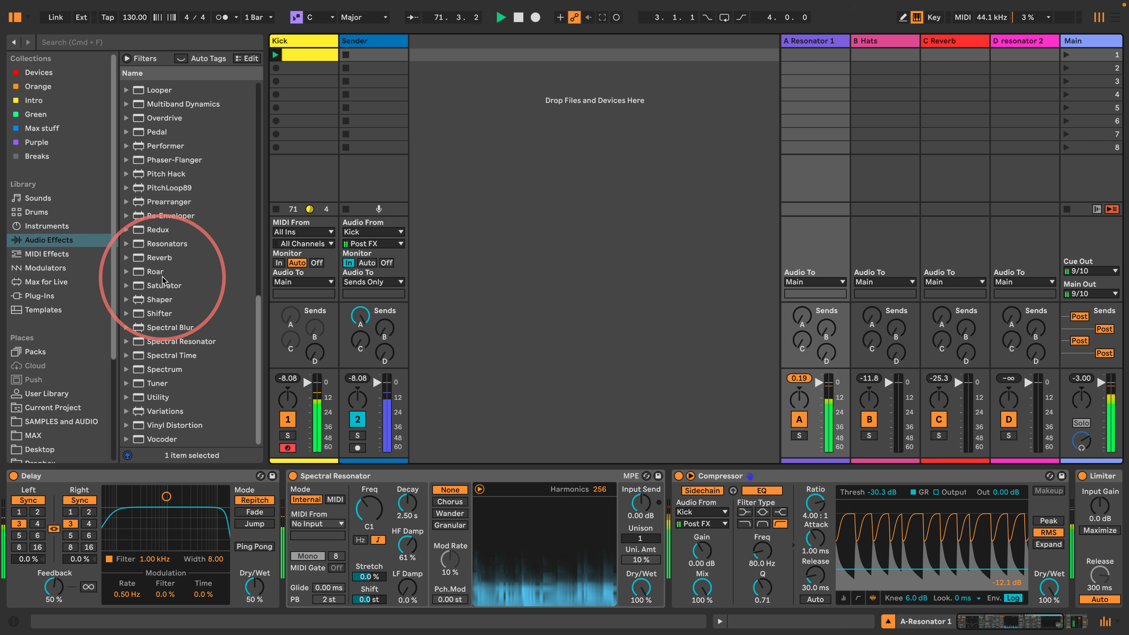
left_click_drag(164, 285, 722, 548)
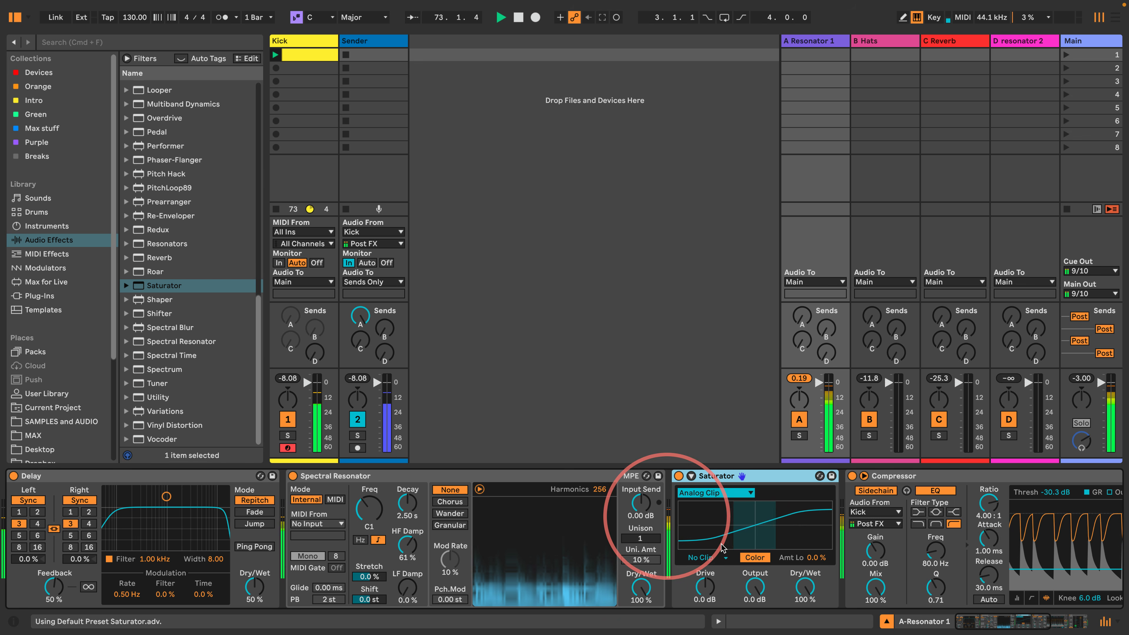
Step: Set the Saturator to Soft Clip and raise its Drive to 10 dB
left_click(976, 626)
left_click(297, 557)
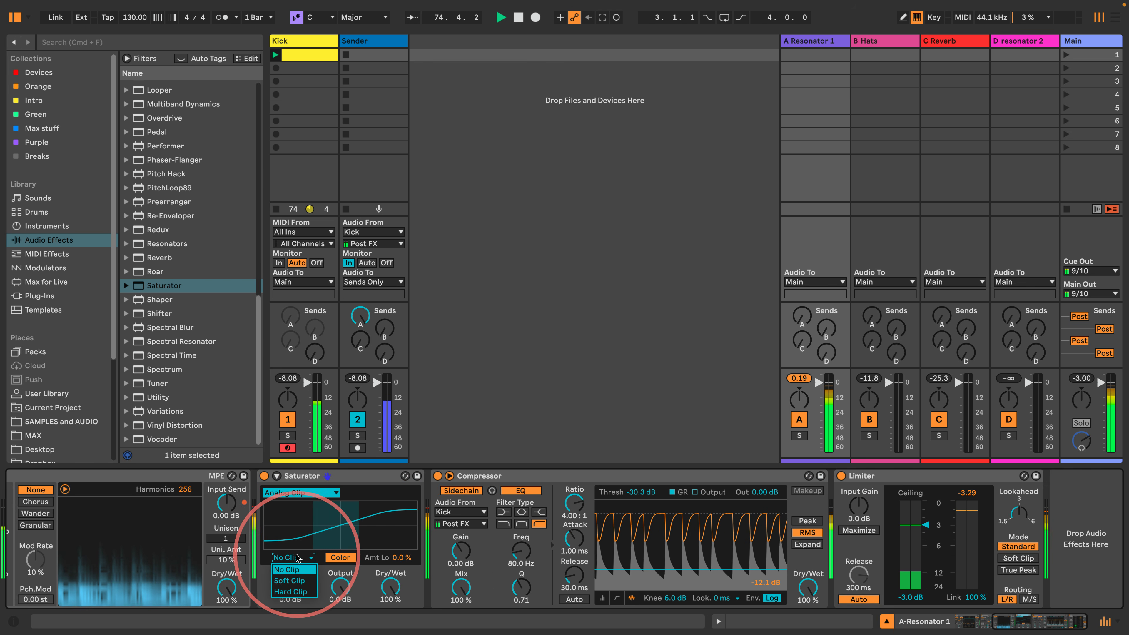
left_click(290, 580)
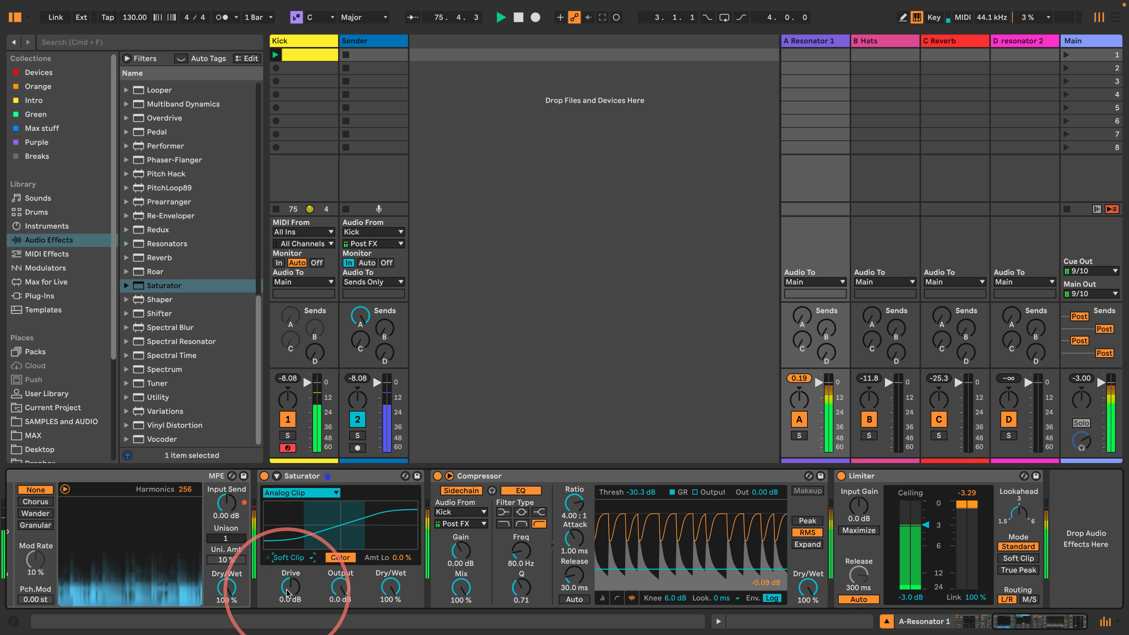
left_click_drag(287, 591, 287, 588)
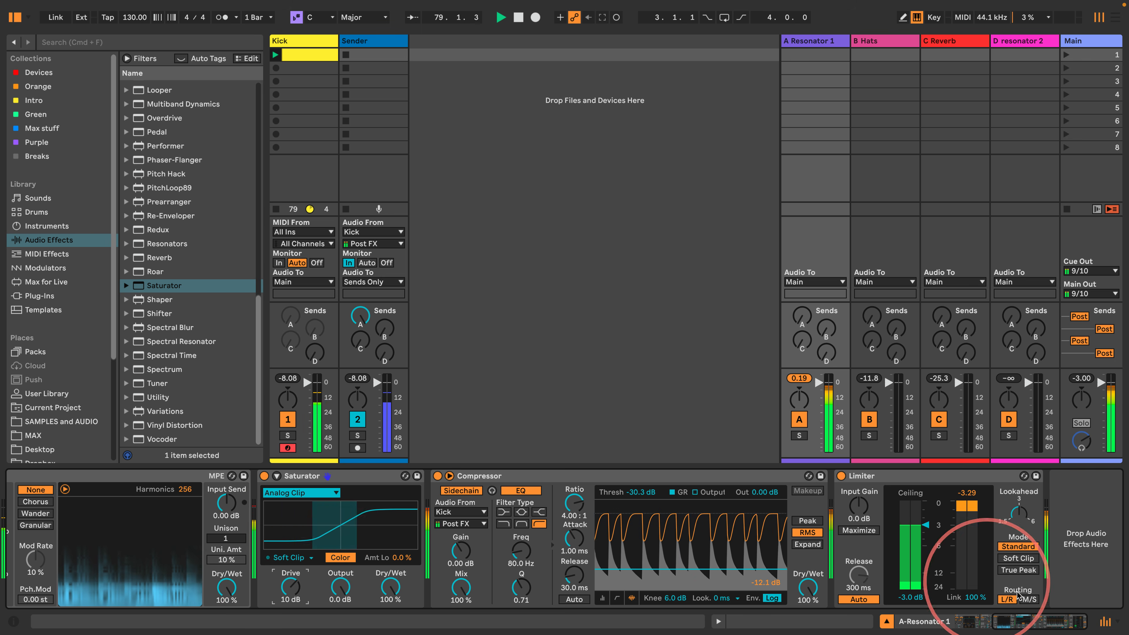
Step: Insert an Auto Filter between Spectral Resonator and the Saturator, with its low-pass cutoff at 291 Hz and resonance at 0%
scroll(1000, 591, "left", 6)
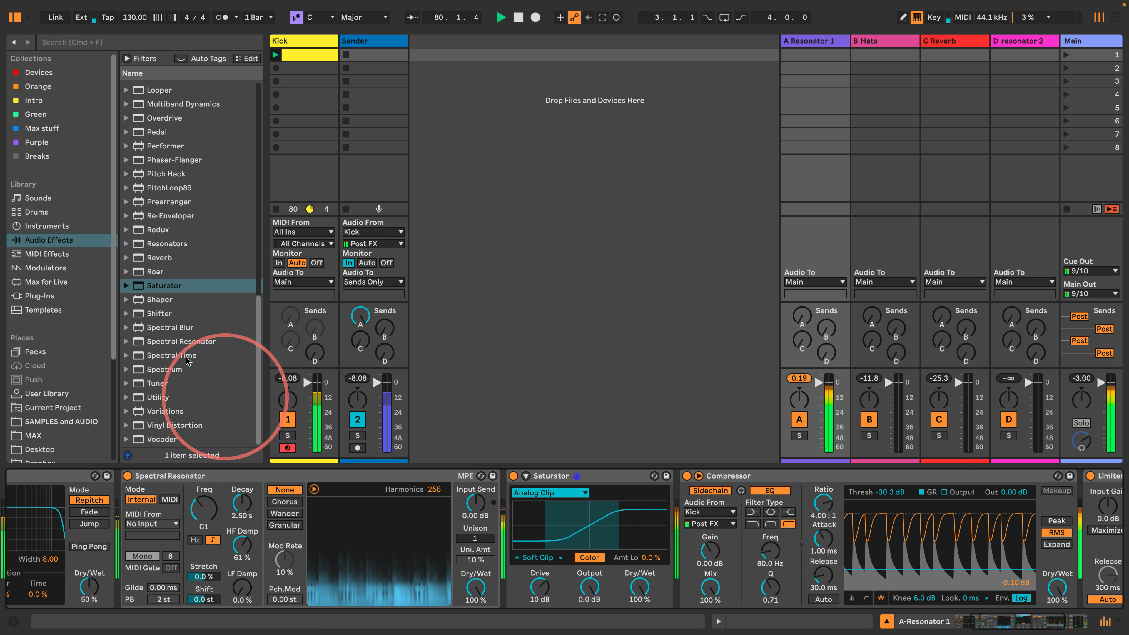
scroll(178, 311, "up", 10)
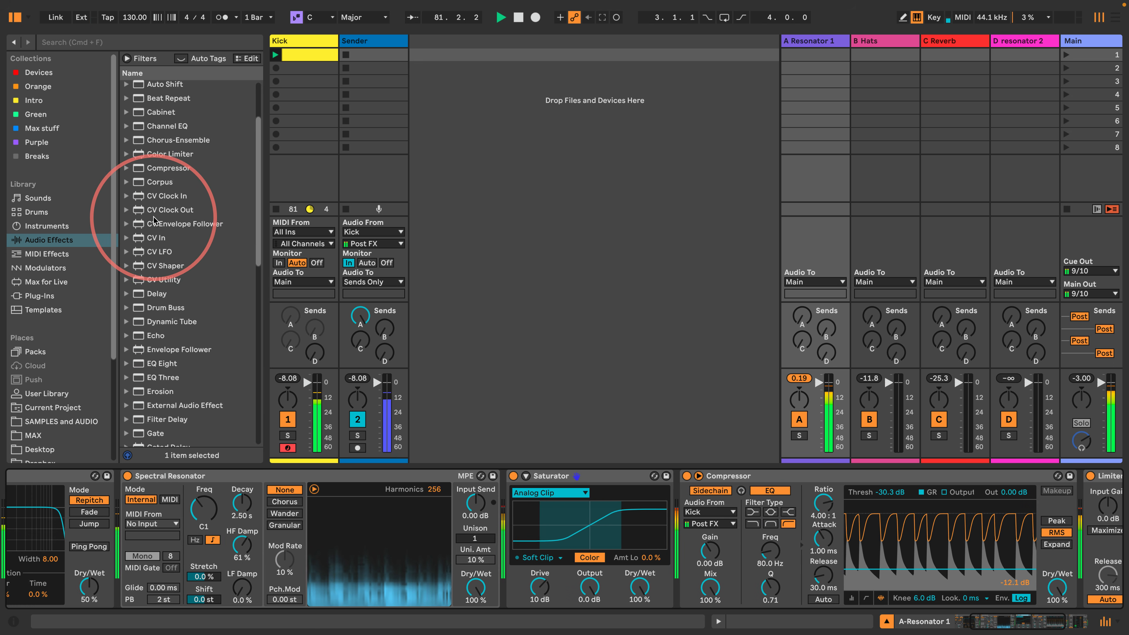
scroll(153, 214, "up", 4)
left_click_drag(165, 141, 503, 509)
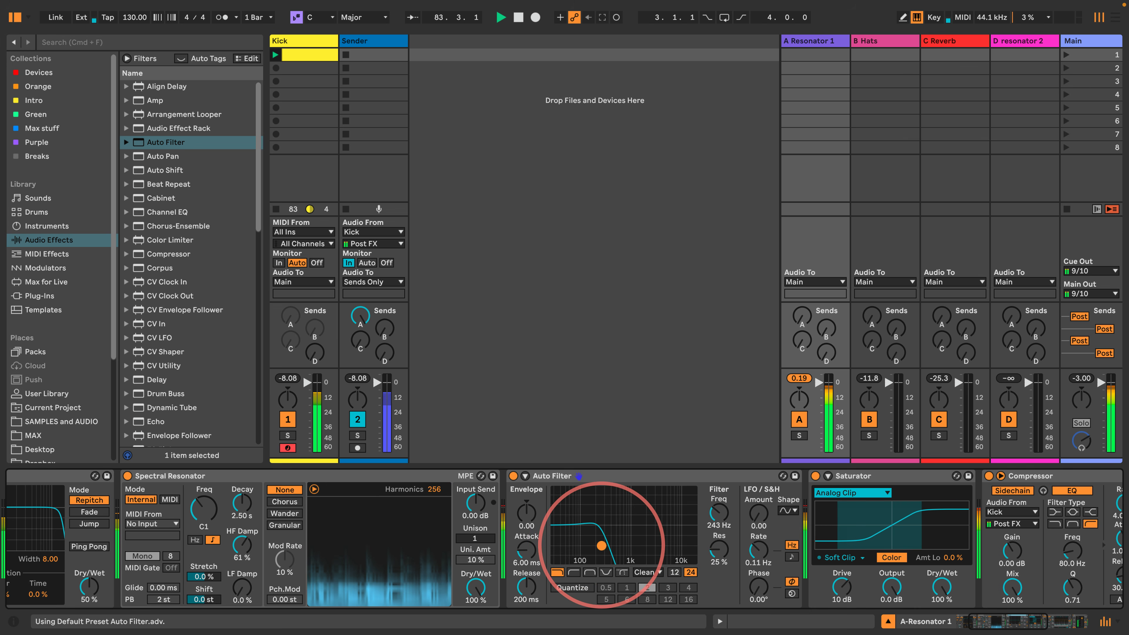
mouse_move(601, 545)
left_mouse_down()
mouse_move(586, 522)
mouse_move(600, 521)
mouse_move(605, 561)
left_mouse_up()
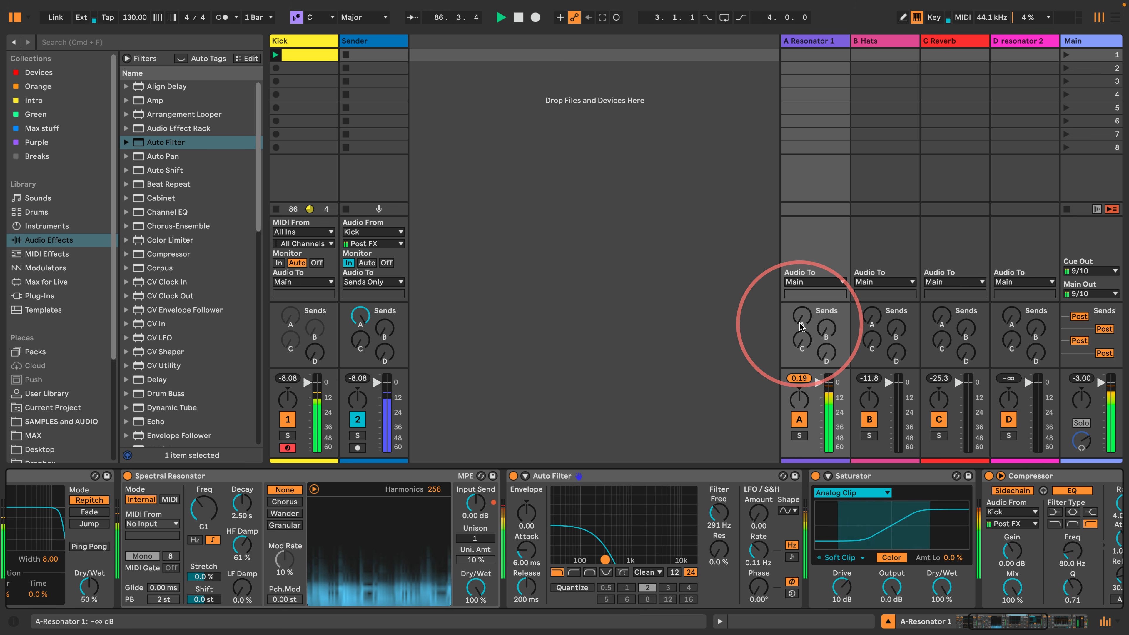
Step: Raise Resonator 1's send A to -9.5 dB for feedback and move the Auto Filter to 1.12 kHz with 29% resonance
left_click_drag(802, 321, 801, 315)
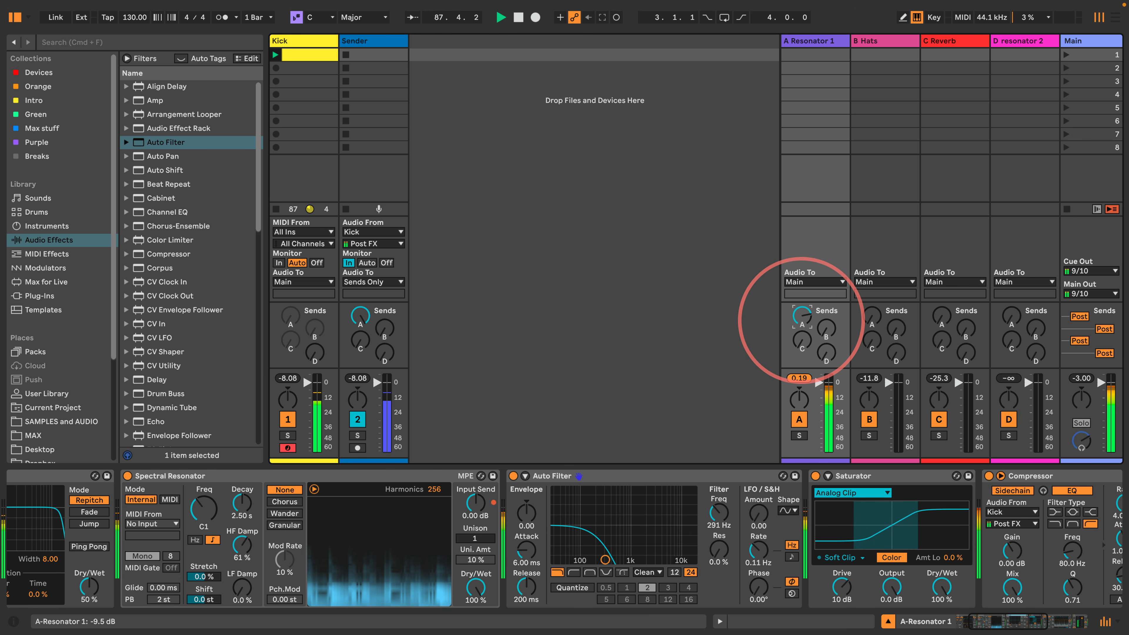
left_click_drag(605, 559, 633, 543)
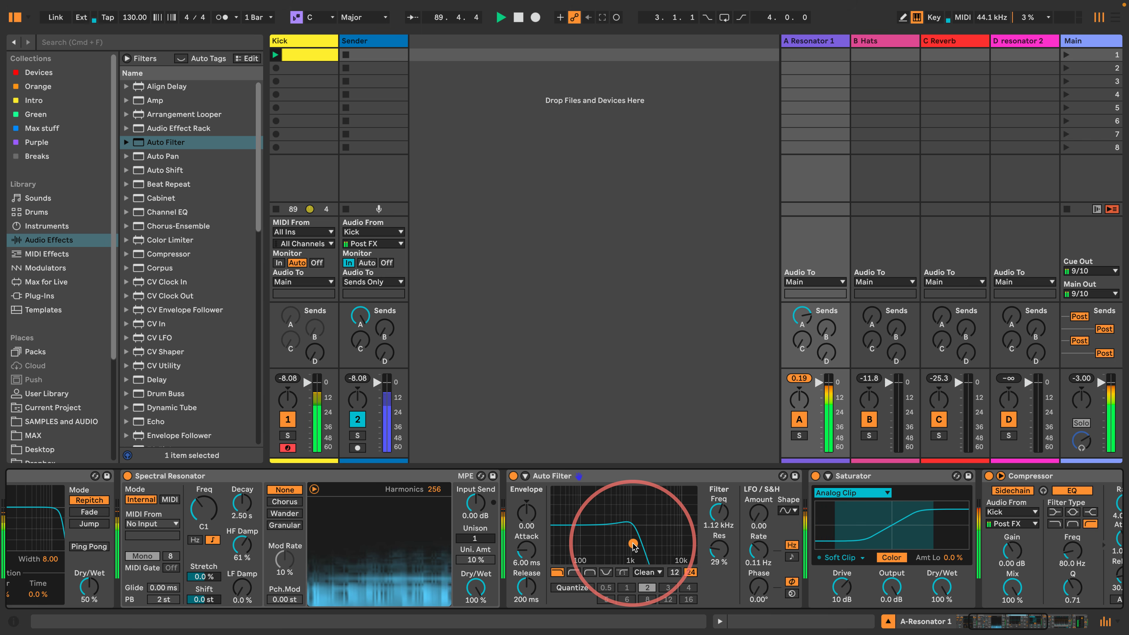
Step: Raise Resonator 1's send A to -4.0 dB and Spectral Resonator's HF Damp to 77%
left_click(806, 311)
left_click_drag(806, 311, 806, 308)
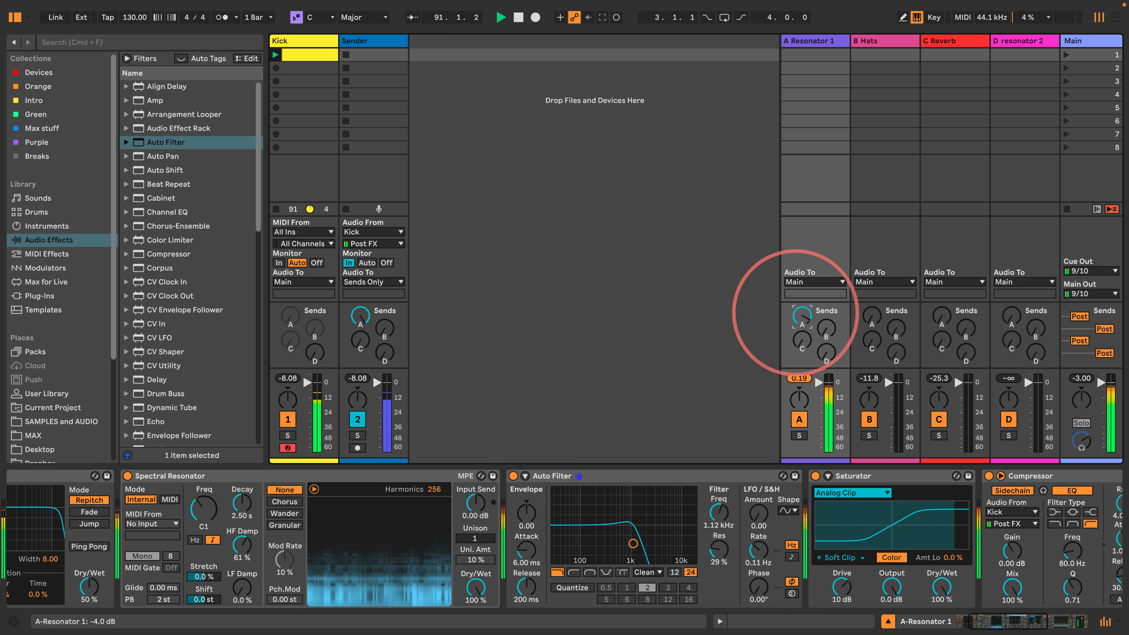
left_click_drag(241, 544, 241, 562)
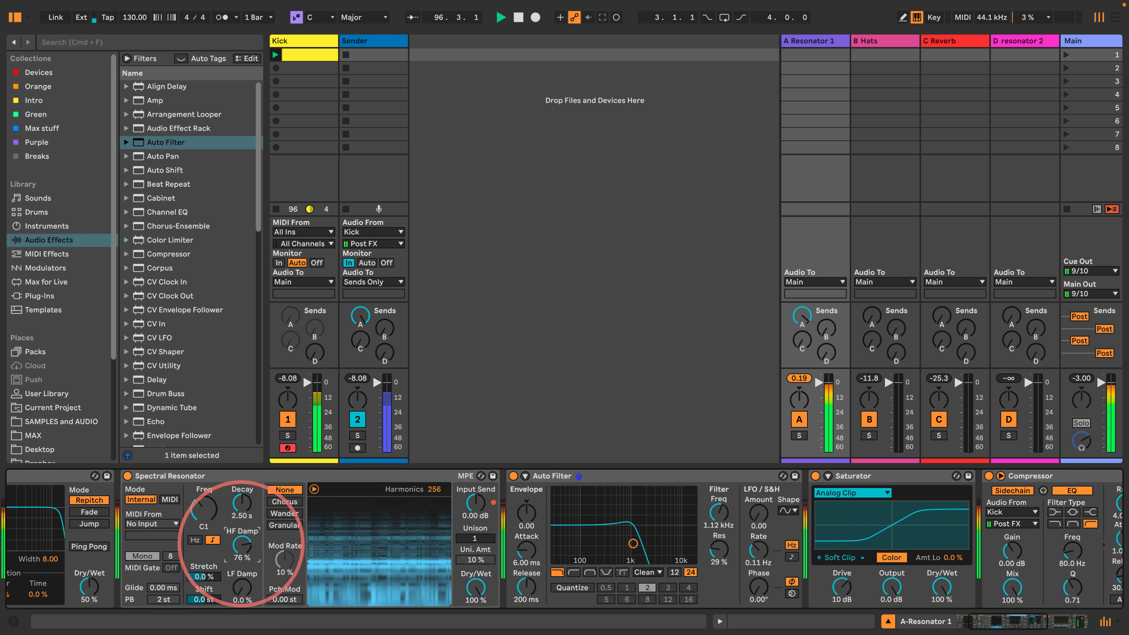
Step: Move Resonator 1's Auto Filter to 280 Hz with 47% resonance and pull its send A back to -38 dB
left_click_drag(633, 543, 619, 547)
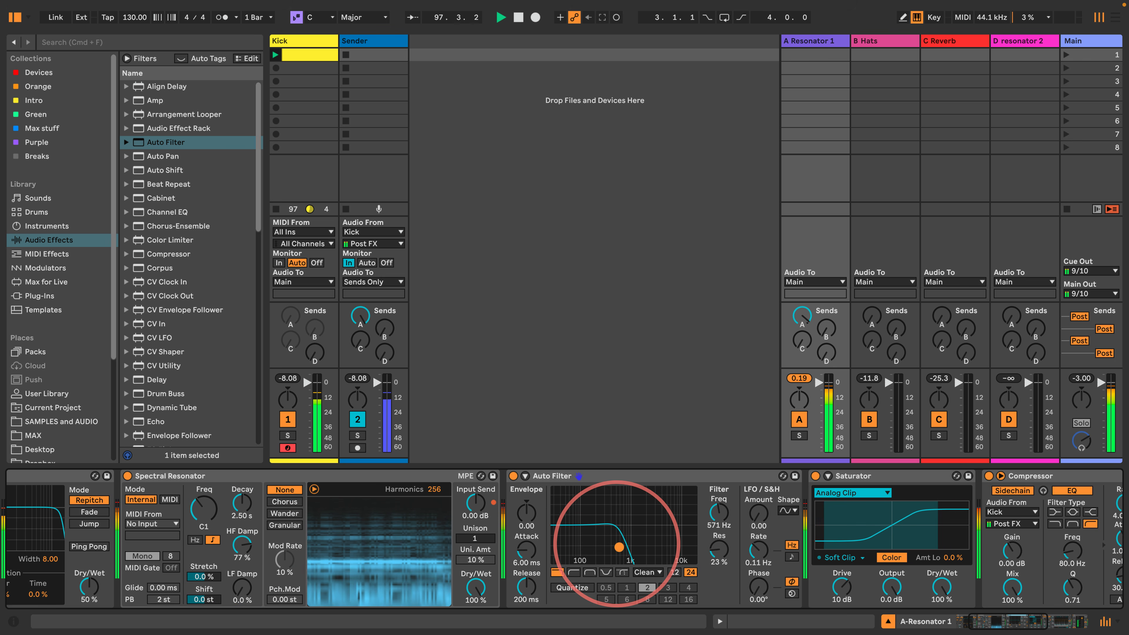
left_click(799, 315)
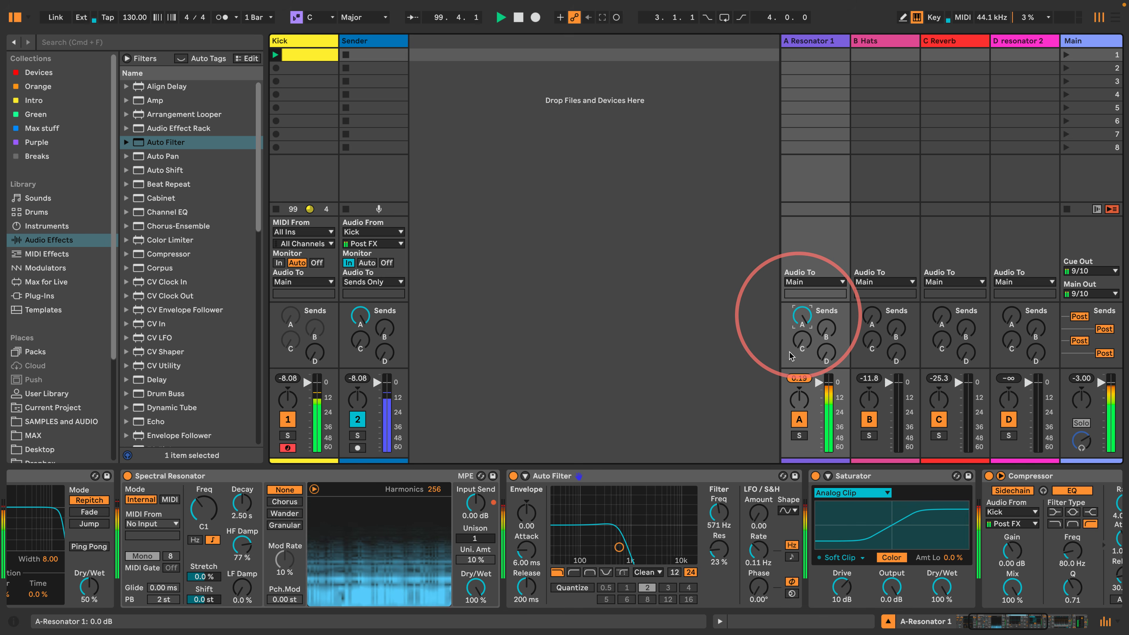
left_click(605, 532)
left_click_drag(807, 313, 809, 338)
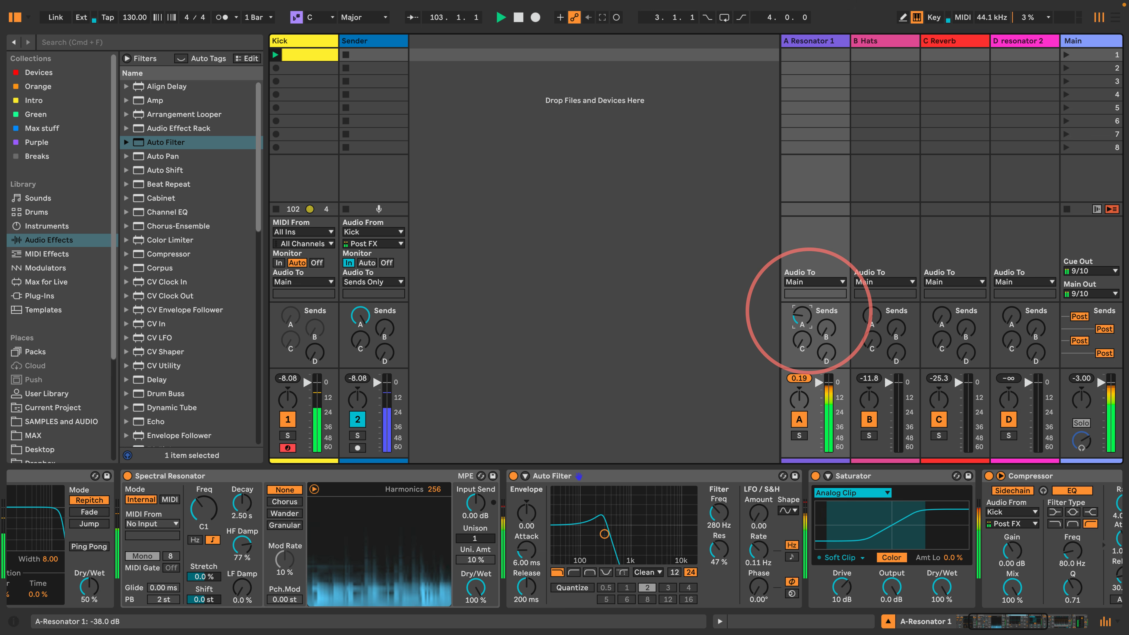
Step: Try Delay times of 5 and 6 on both channels of Resonator 1 and return them to 3
scroll(512, 559, "left", 5)
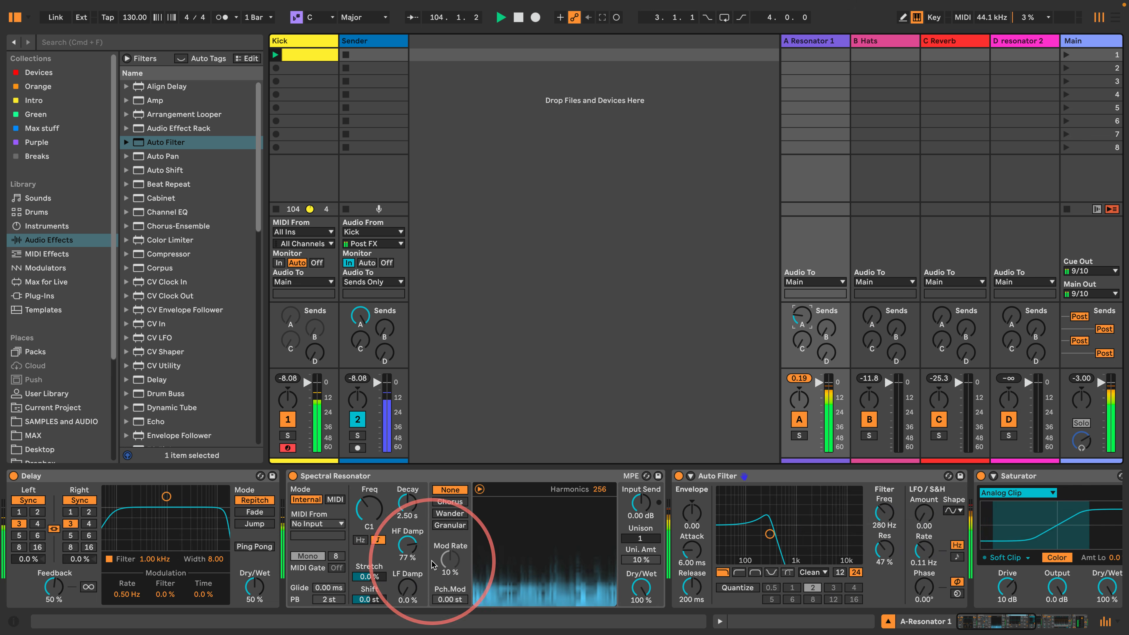
left_click(89, 512)
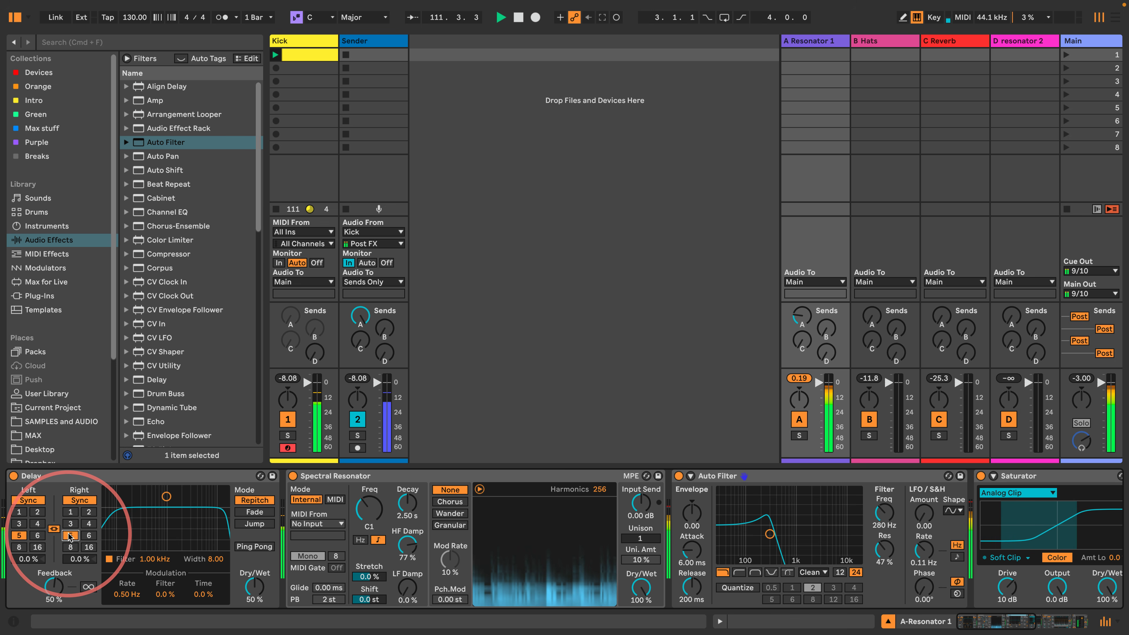
left_click(85, 537)
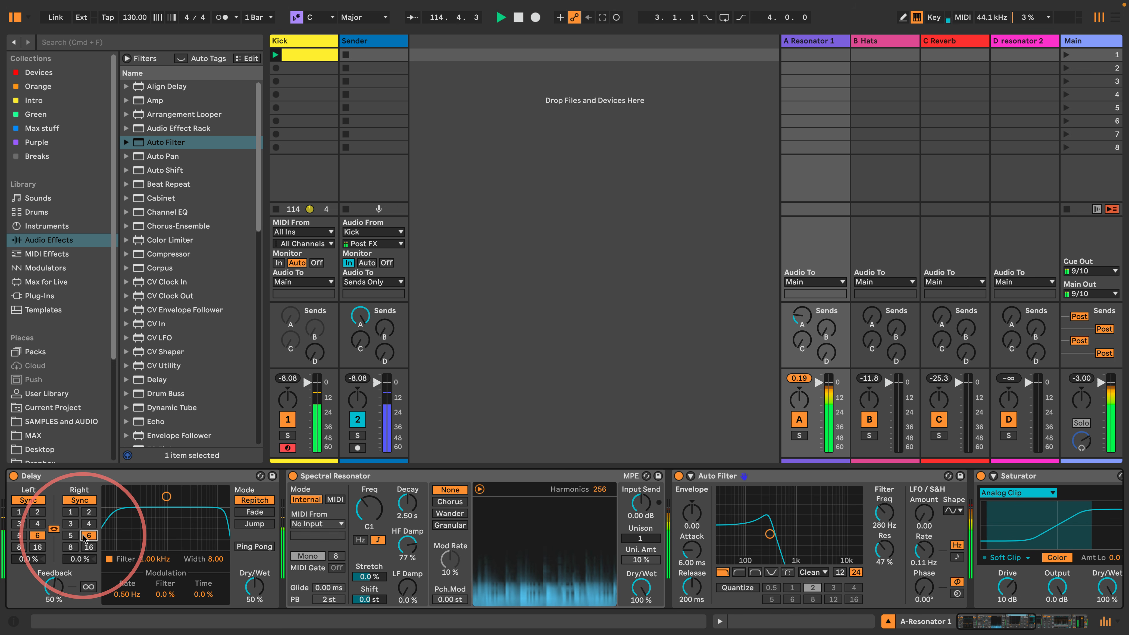
left_click(70, 523)
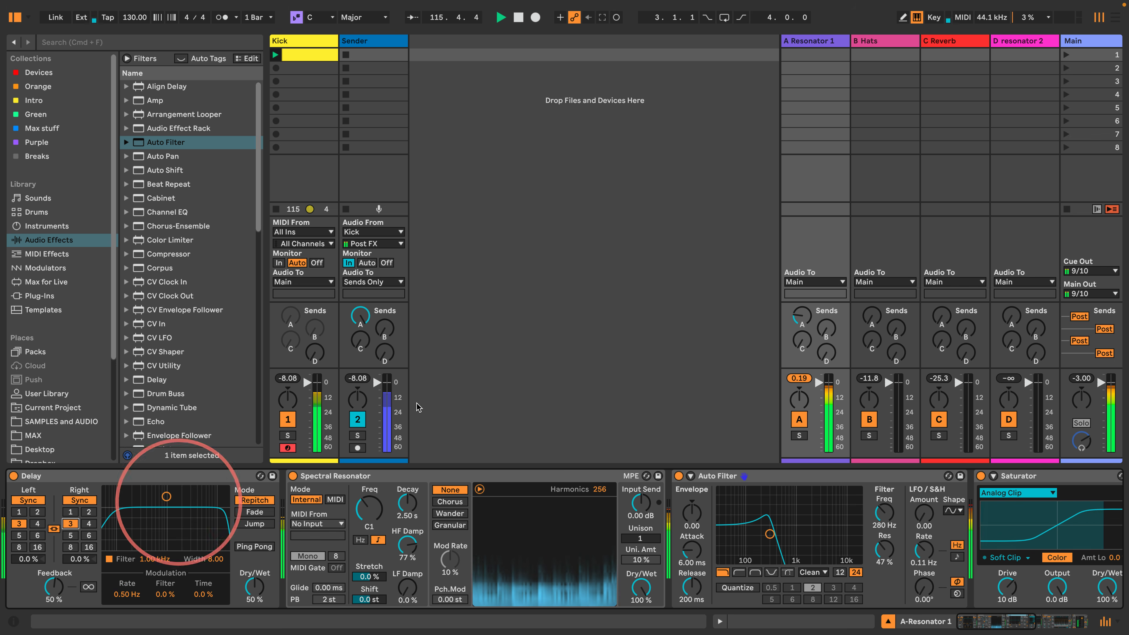
Step: Turn up the Sender track's send B to feed the Hats return
left_click_drag(386, 329, 388, 328)
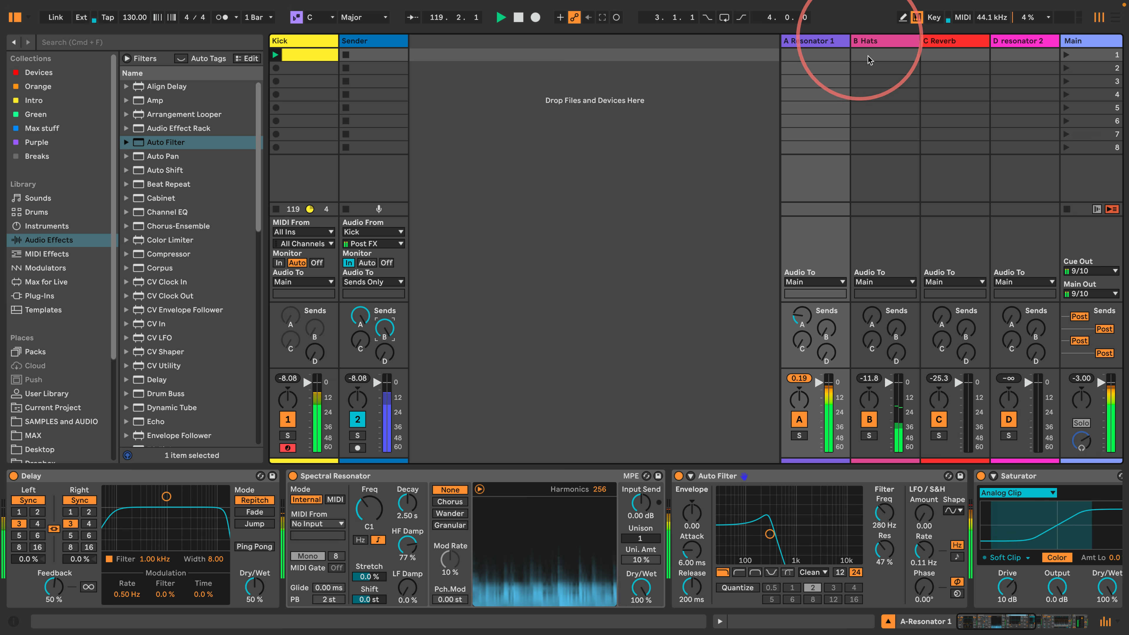
Step: Shorten Spectral Resonator's Decay to 641 ms and set Resonator 1's Auto Filter to 133 Hz with 48% resonance
left_click_drag(769, 533, 751, 533)
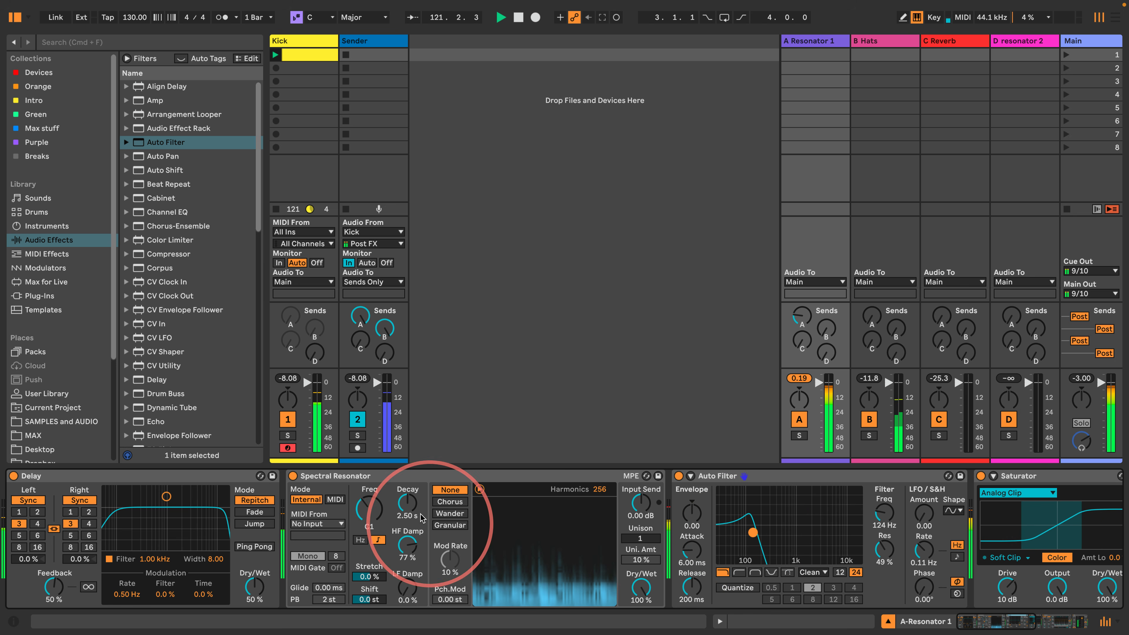
left_click_drag(406, 503, 403, 499)
left_click_drag(752, 532, 754, 534)
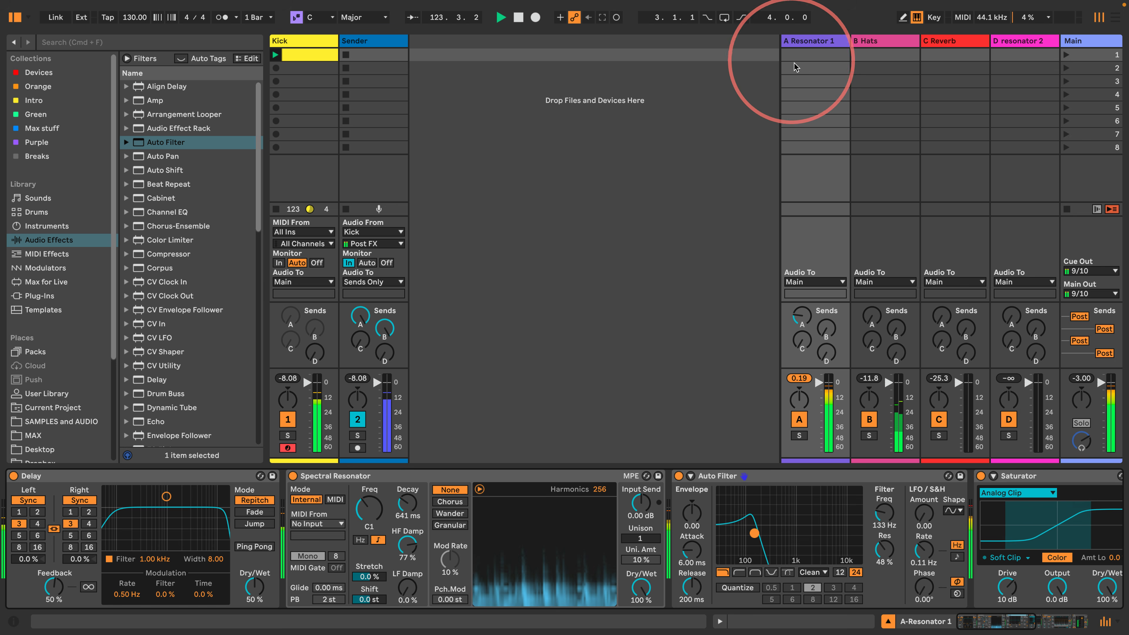
Step: Feed Resonator 1 and Hats into Reverb through send C, with Hats at -9.5 dB, and lower Resonator 1's Auto Filter cutoff to 78.5 Hz
left_click(812, 43)
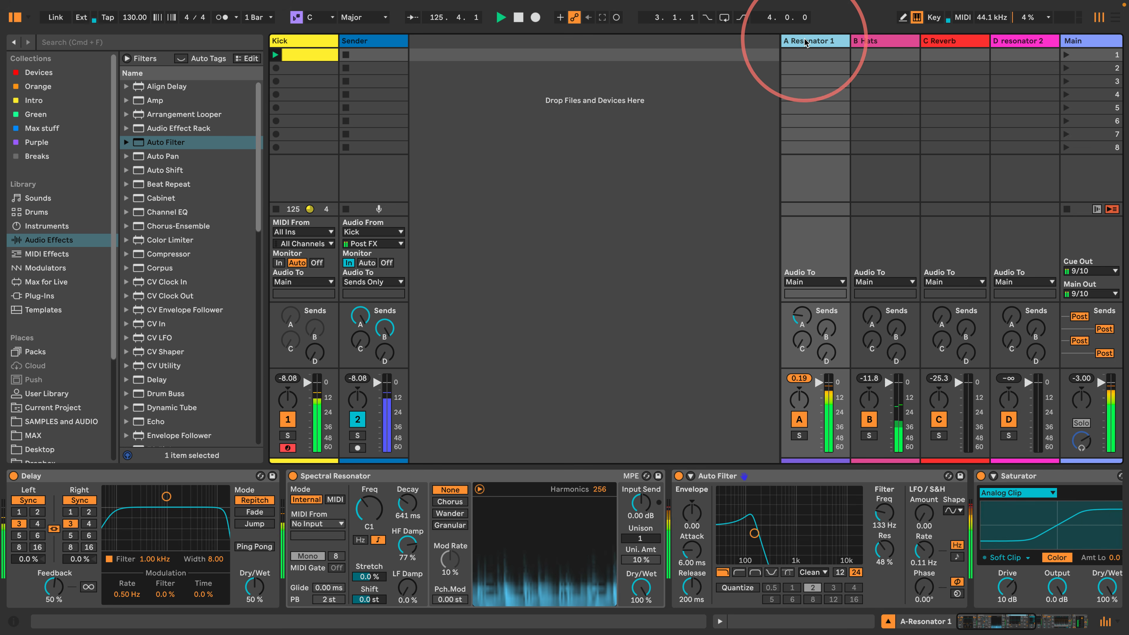
left_click(965, 43)
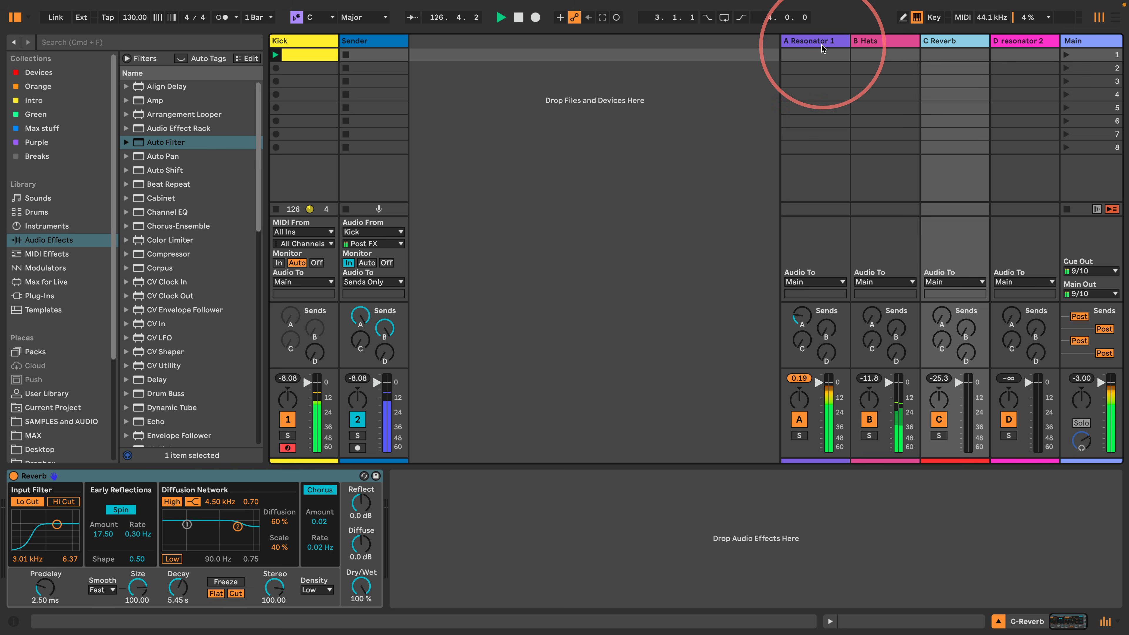
left_click(822, 48)
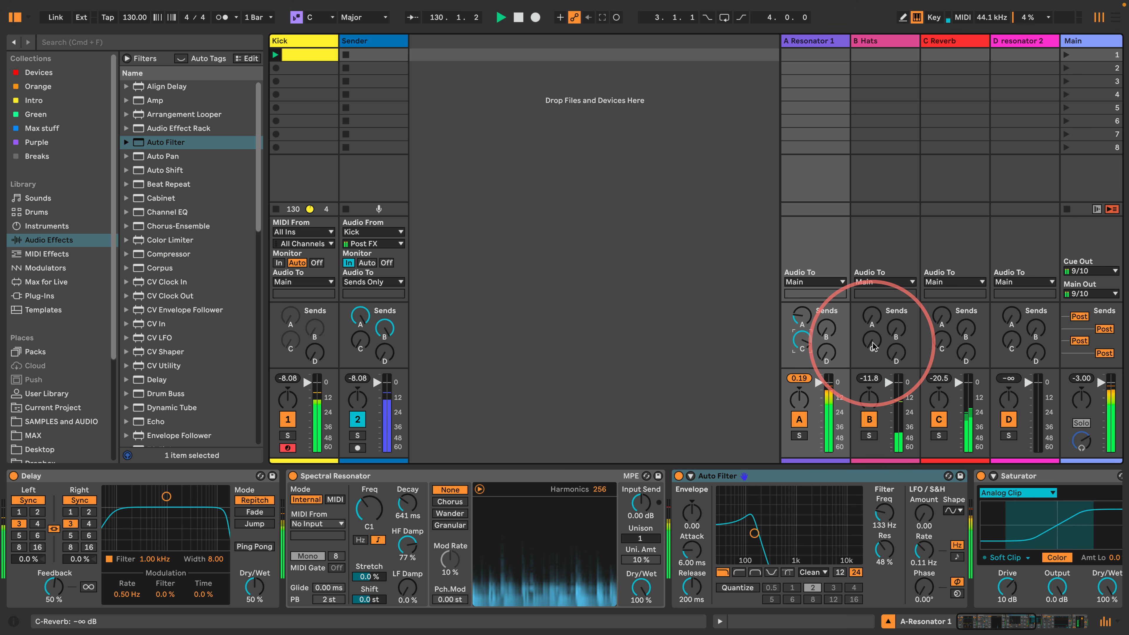
left_click_drag(872, 342, 872, 340)
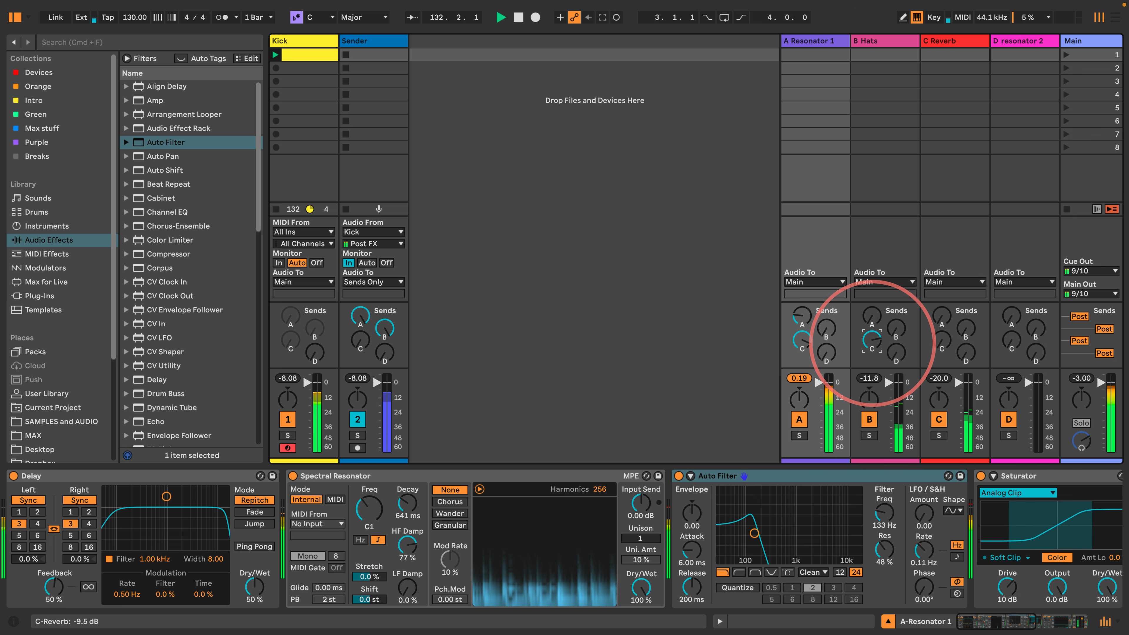
left_click_drag(884, 511, 884, 516)
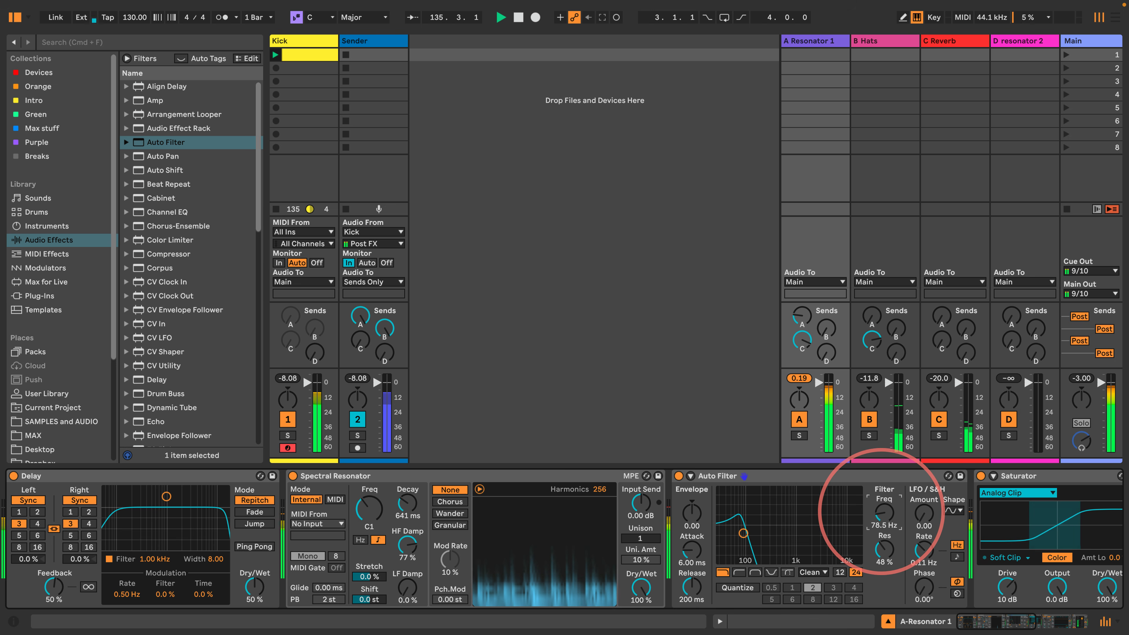
Step: Add the Resonators effect to the resonator 2 return and set its Dry/Wet to 100%
left_click(1013, 41)
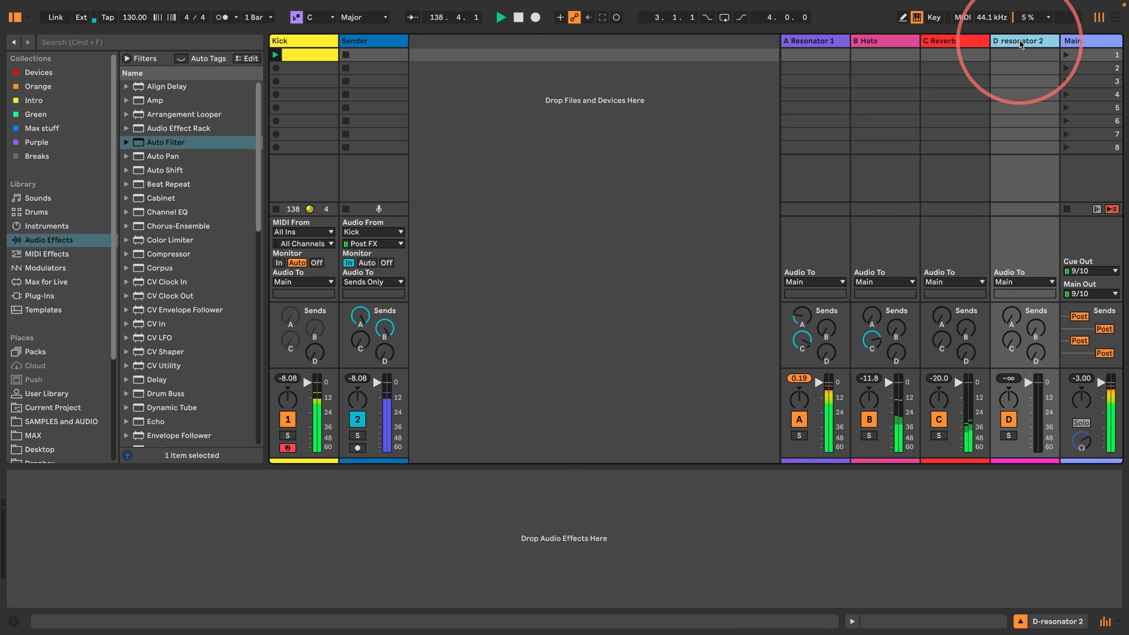
scroll(174, 327, "down", 15)
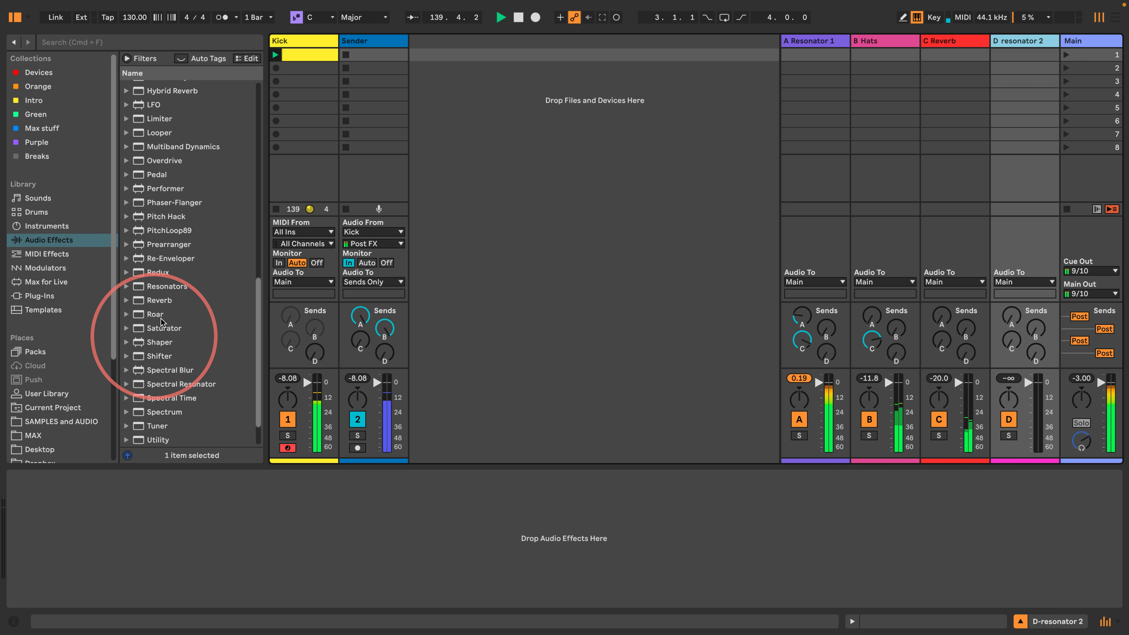
left_click_drag(174, 286, 164, 540)
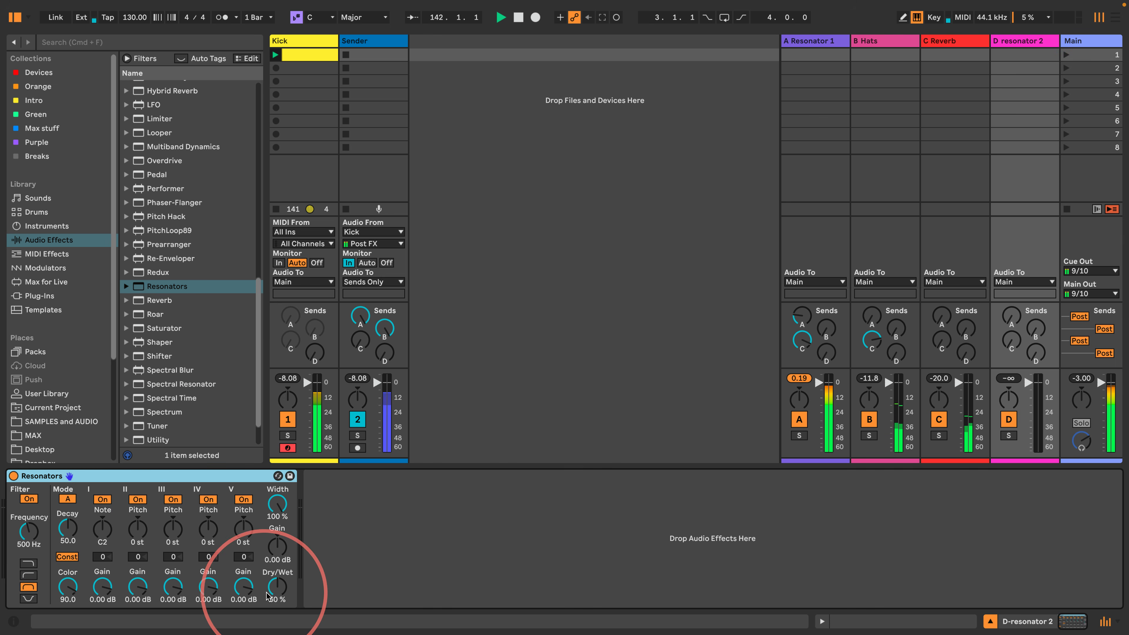
left_click_drag(277, 586, 277, 569)
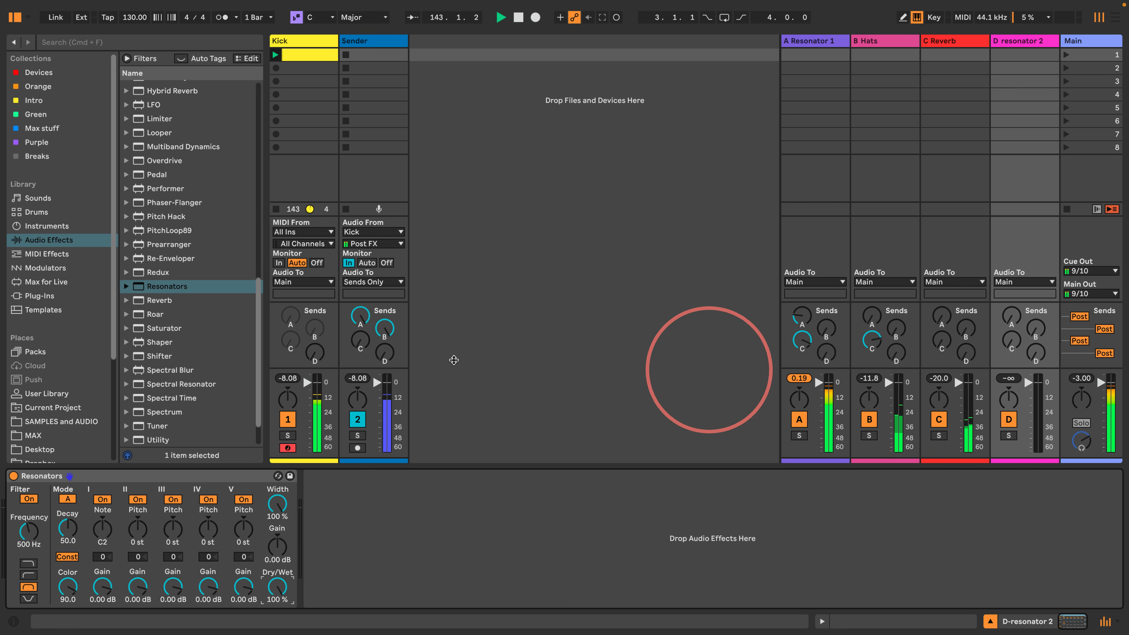
Step: Turn up the Sender track's send D to feed resonator 2 and turn its sends A and B fully down
left_click_drag(388, 356, 387, 355)
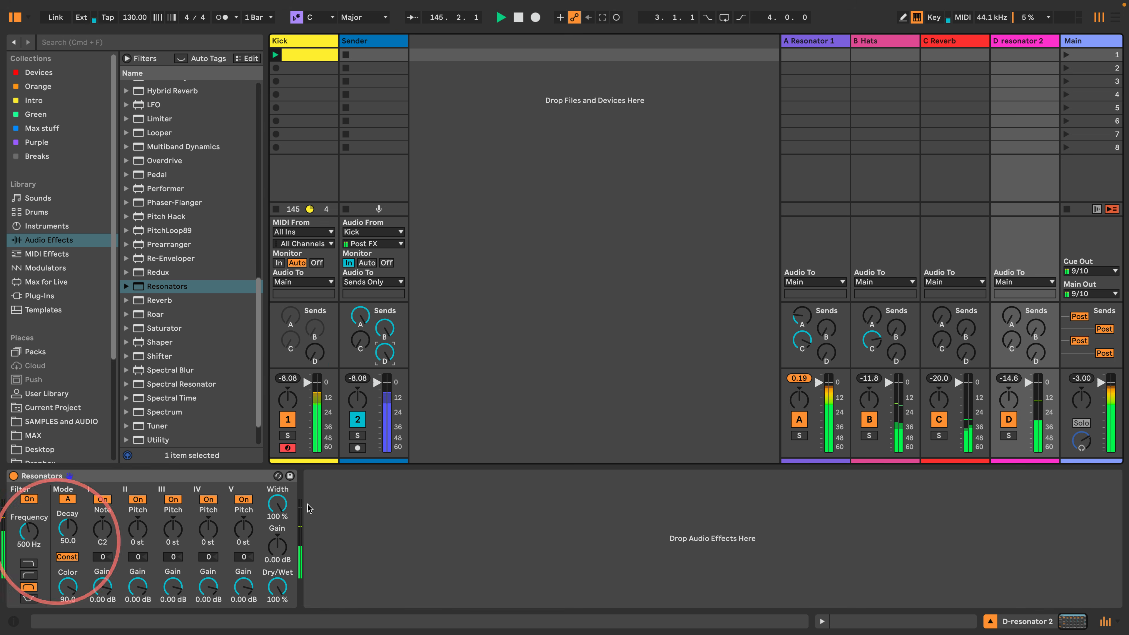
left_click_drag(381, 328, 361, 378)
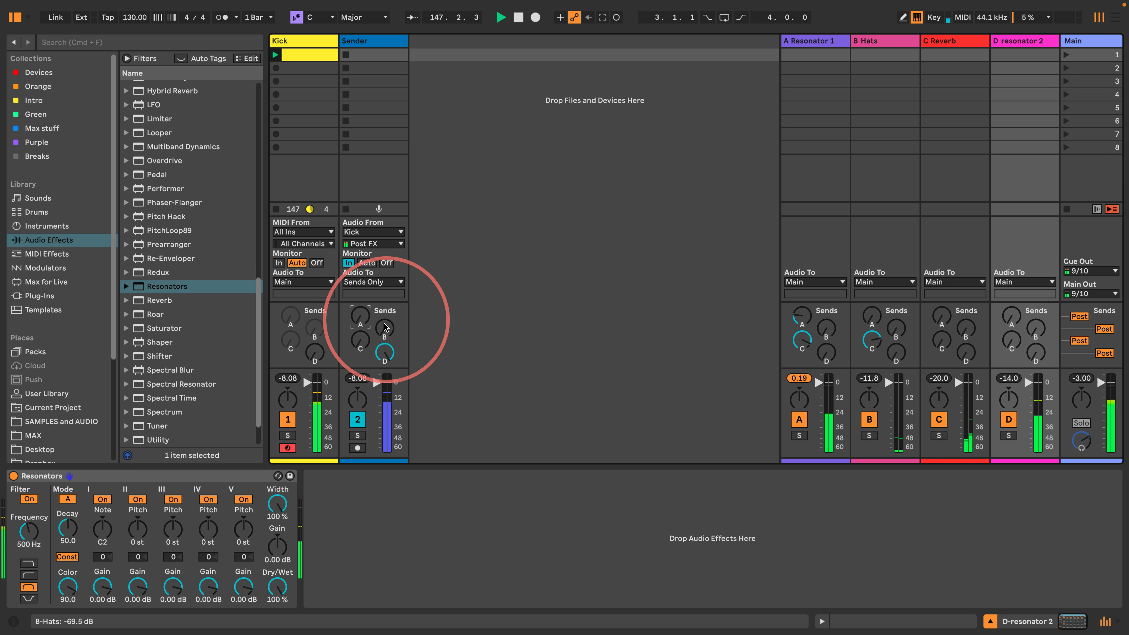
left_click(385, 328)
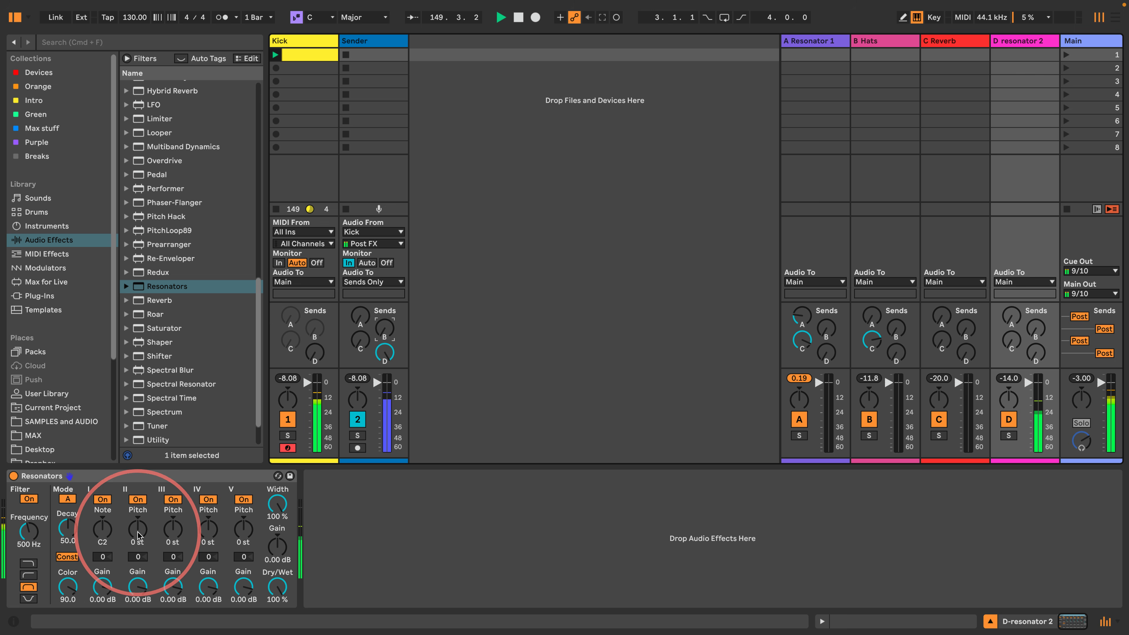
Step: Set the Resonators' pitches II to V to +3, +4, +10 and +12 st and its Decay to 100
left_click(98, 534)
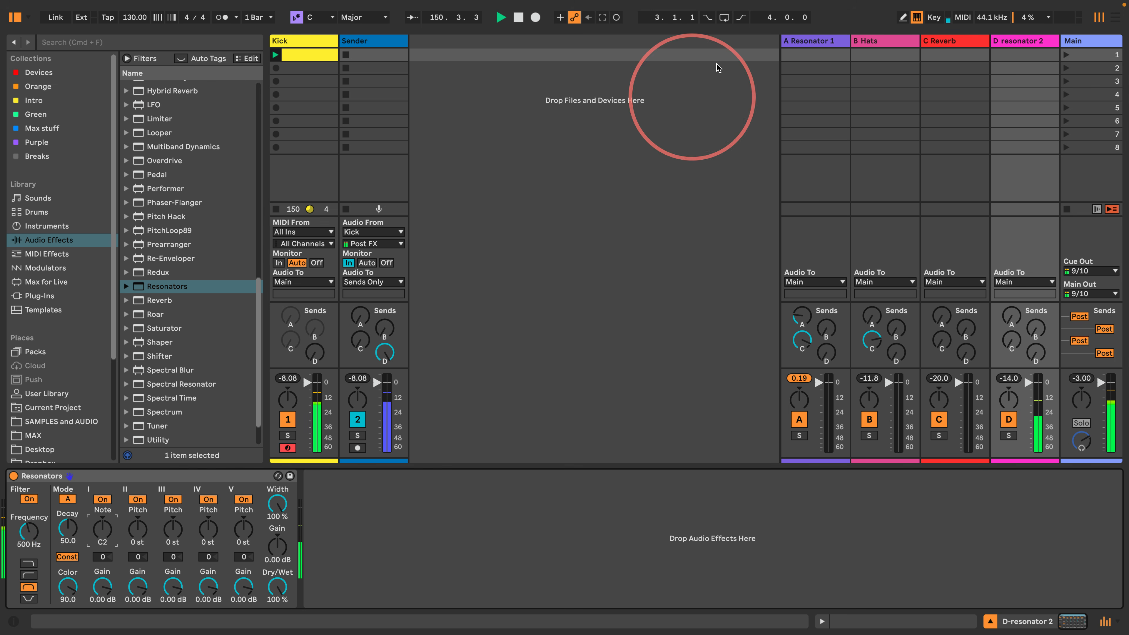
left_click(802, 44)
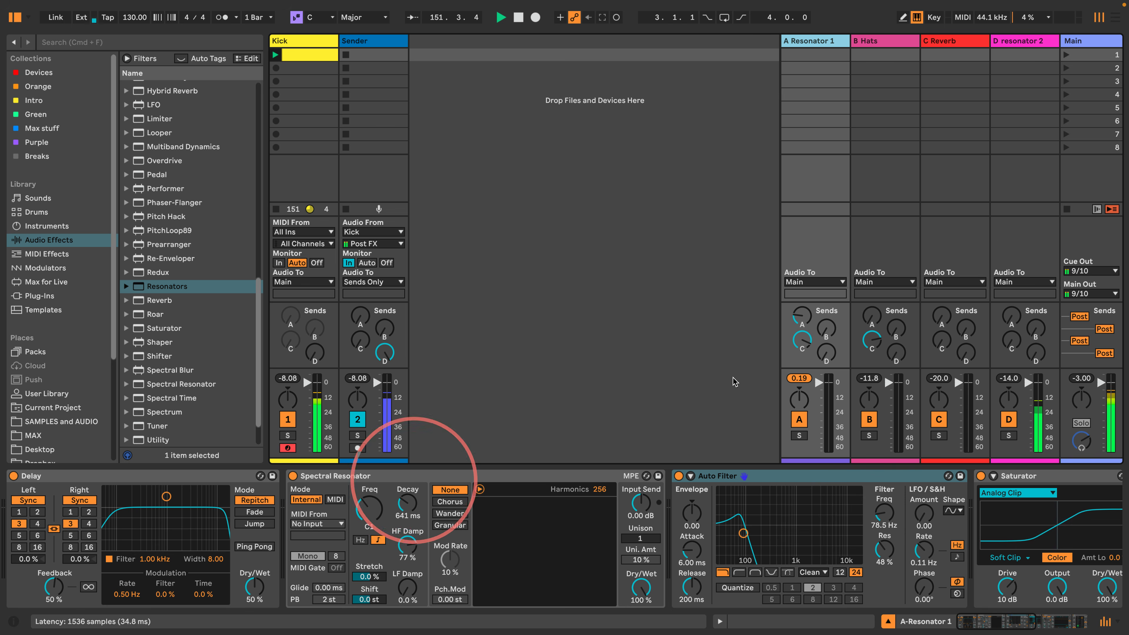
left_click(1045, 48)
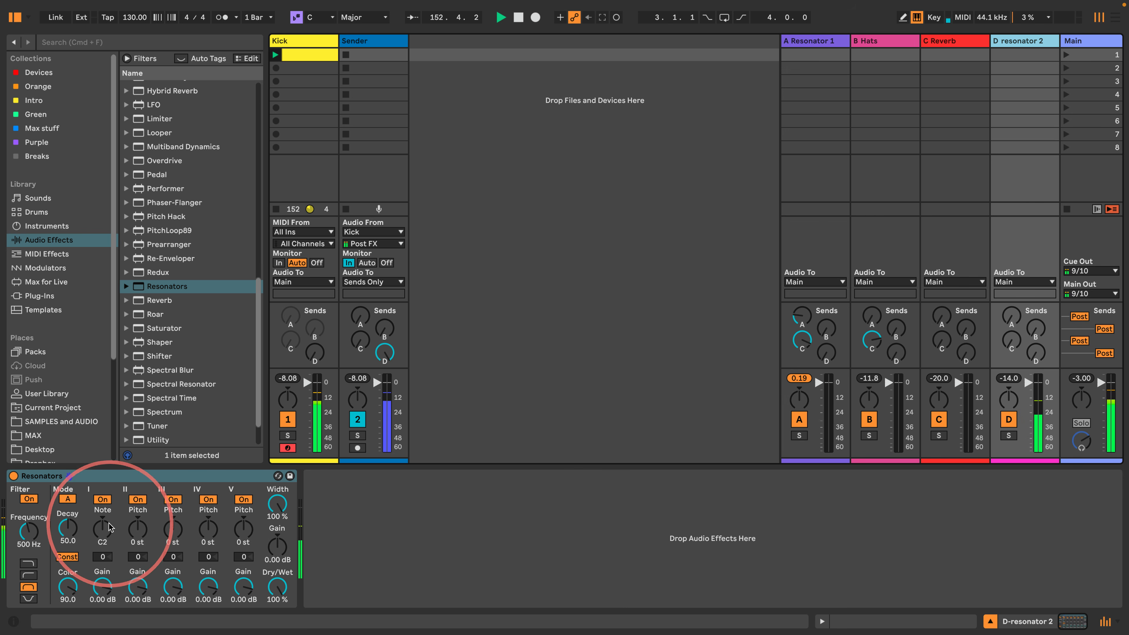
left_click_drag(136, 532, 207, 534)
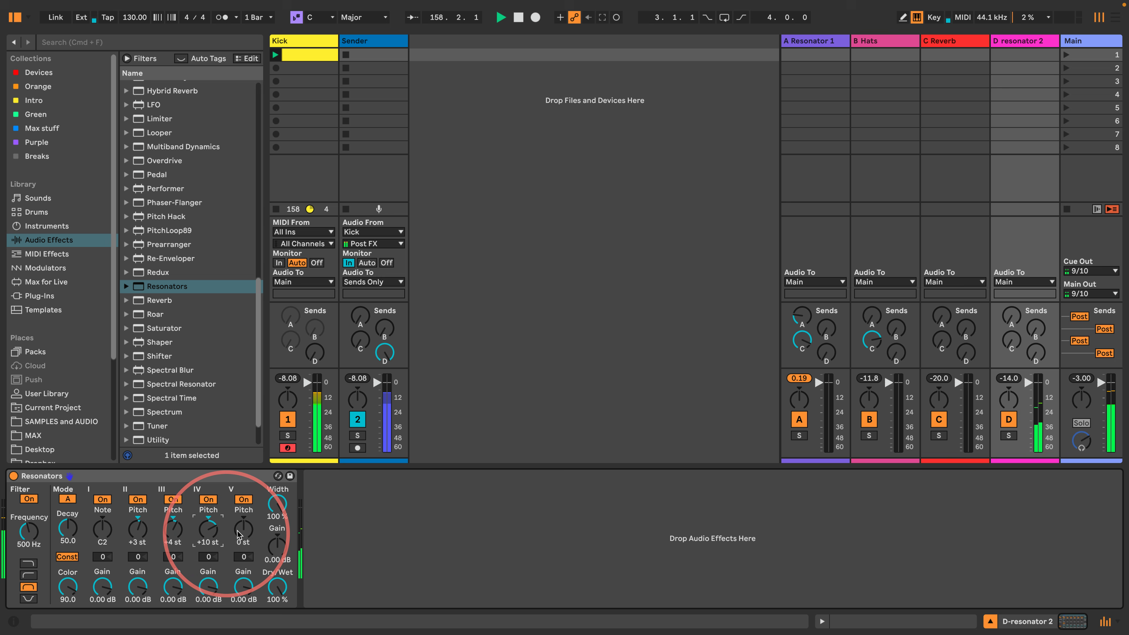
left_click(243, 530)
key("Up")
key("Up")
key("Up")
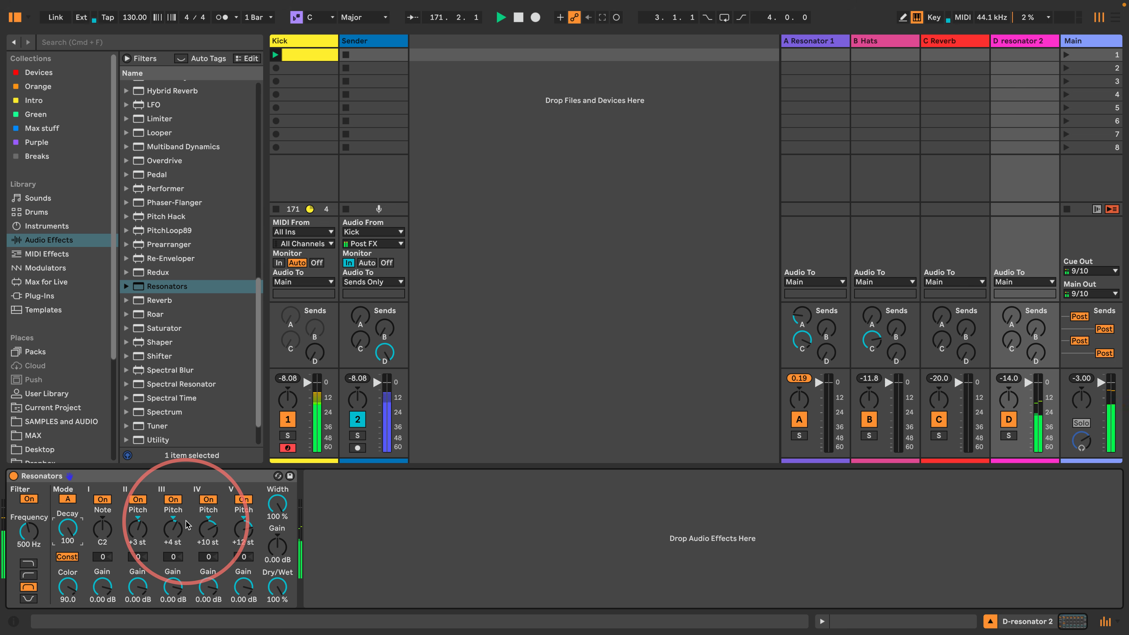
Step: Switch off the Resonators' built-in filter and insert a high-pass Auto Filter before it with the cutoff at 243 Hz
left_click(27, 499)
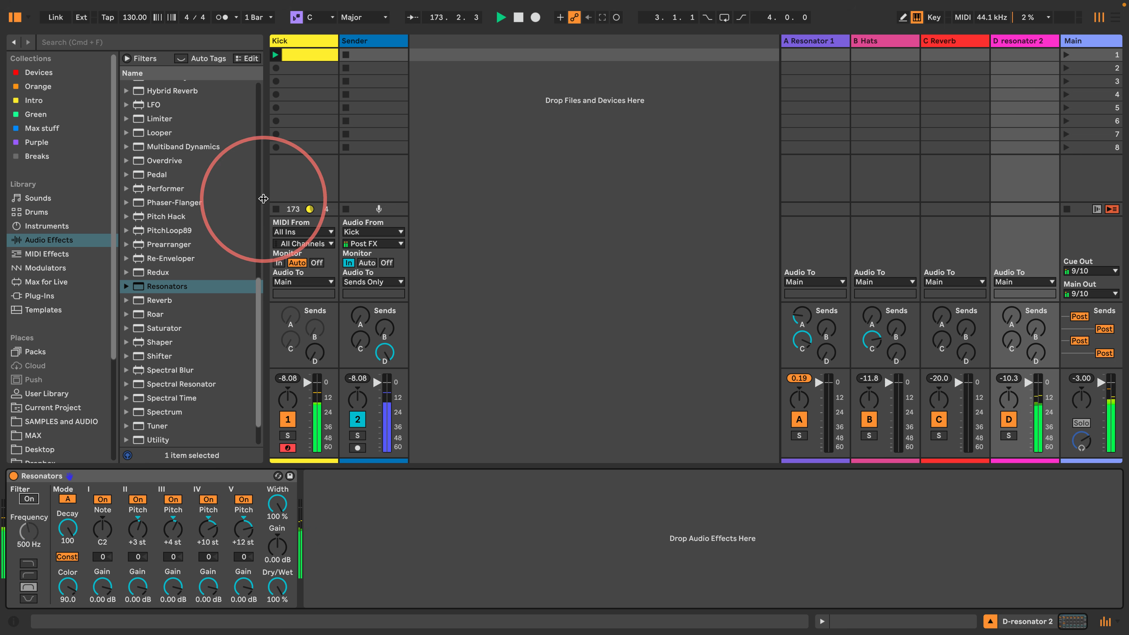
left_click_drag(263, 198, 311, 199)
scroll(162, 216, "up", 15)
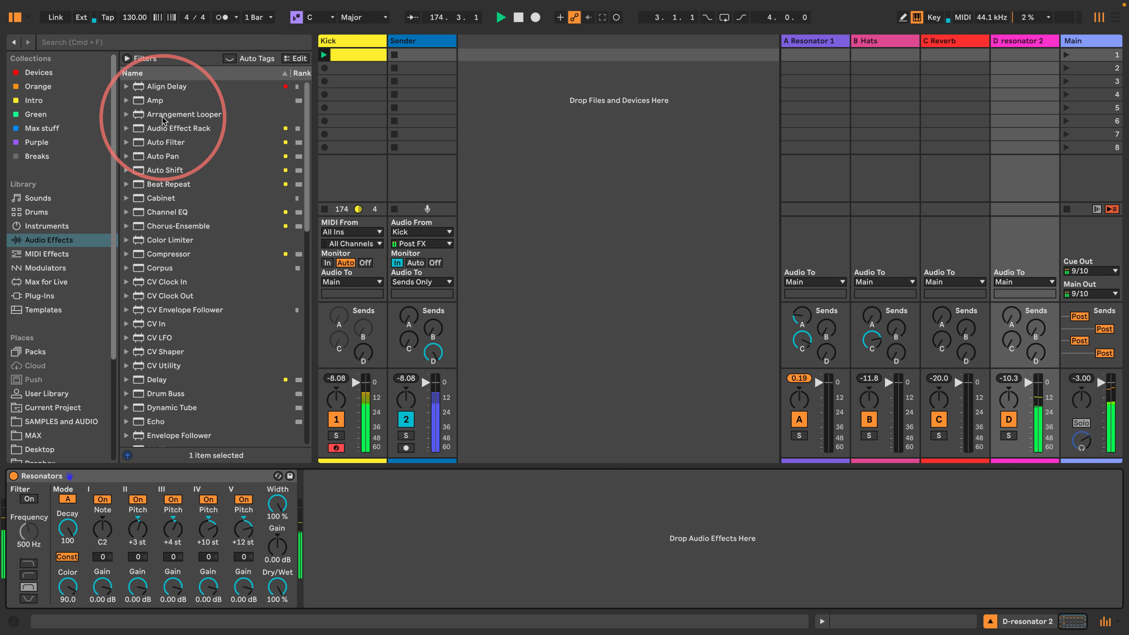
mouse_move(165, 142)
left_mouse_down()
mouse_move(134, 478)
mouse_move(31, 503)
mouse_move(9, 493)
left_mouse_up()
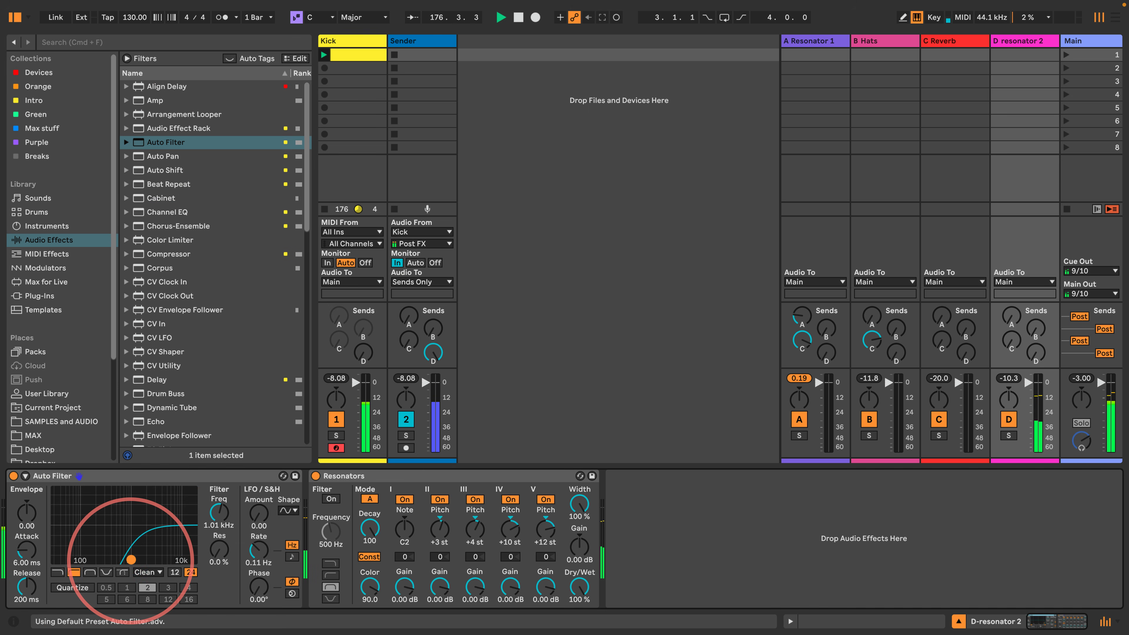
left_click_drag(131, 559, 101, 559)
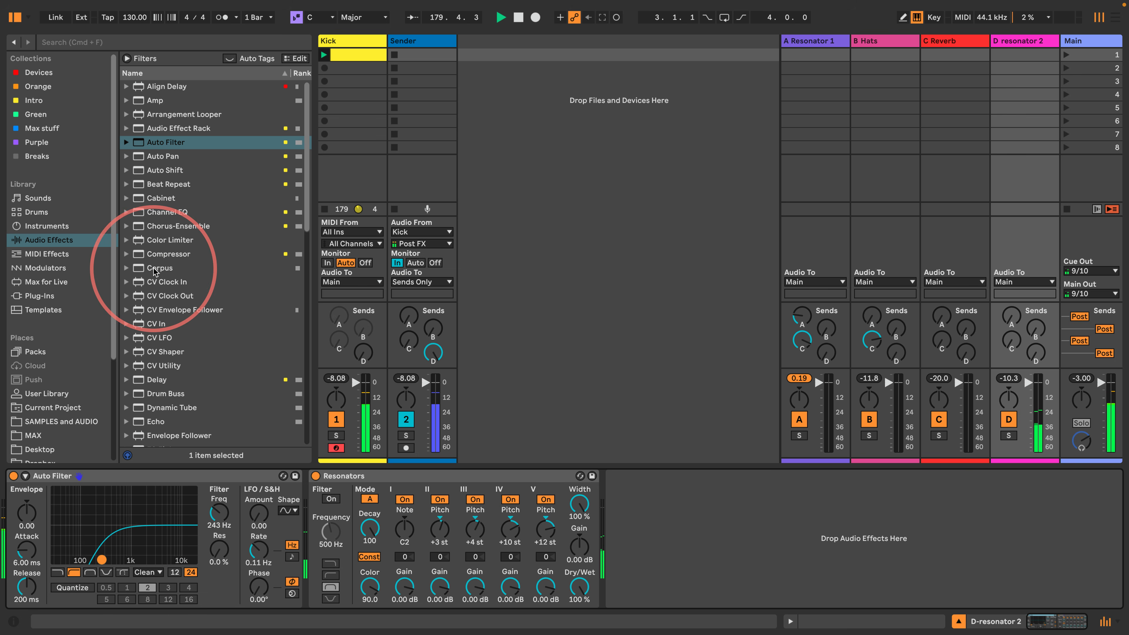
Step: Insert a Phaser-Flanger between Auto Filter and Resonators on resonator 2 and switch it to Flanger mode
scroll(154, 271, "down", 6)
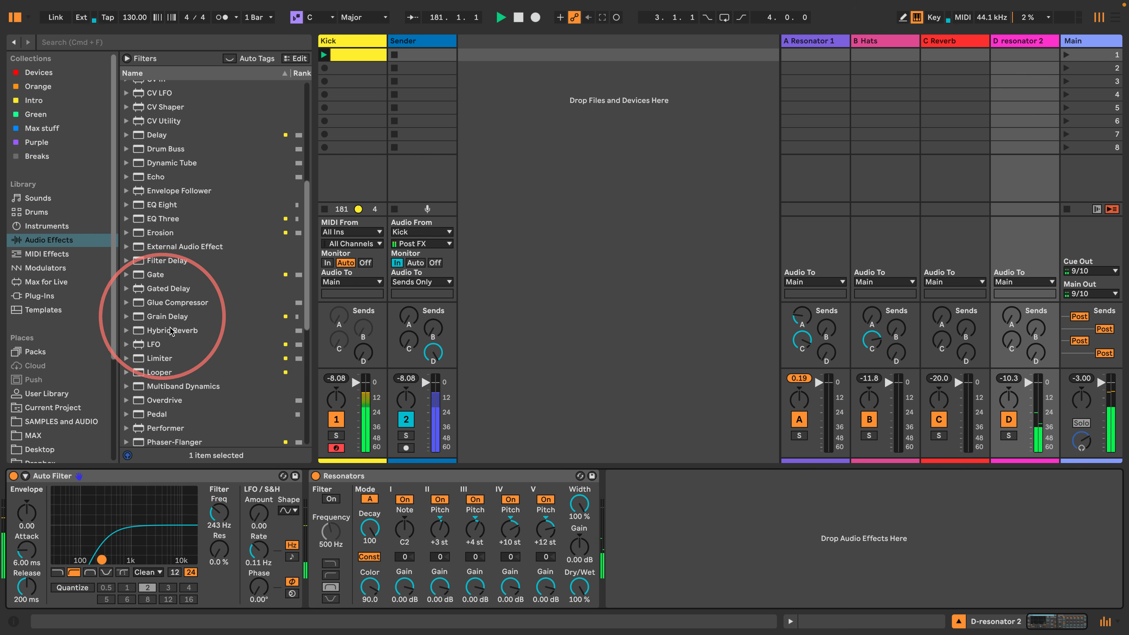
scroll(171, 332, "down", 3)
left_click_drag(173, 364, 328, 489)
left_click(375, 533)
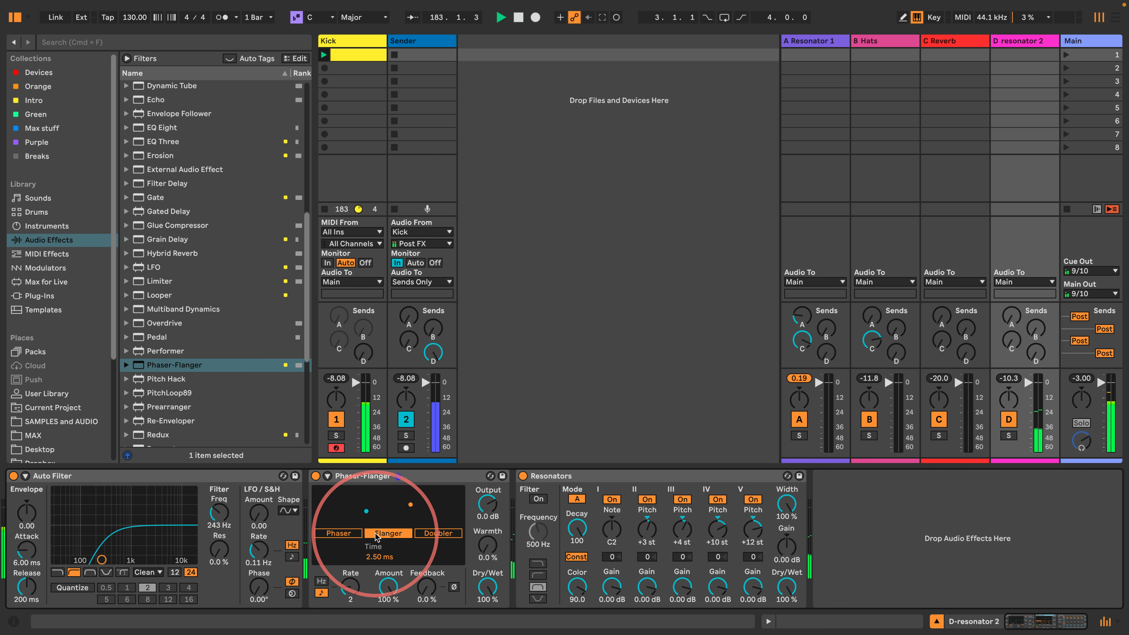
Step: Expand the Phaser-Flanger and set its LFO to S&H with phase 0°, time 3.66 ms and feedback 63%
left_click(328, 475)
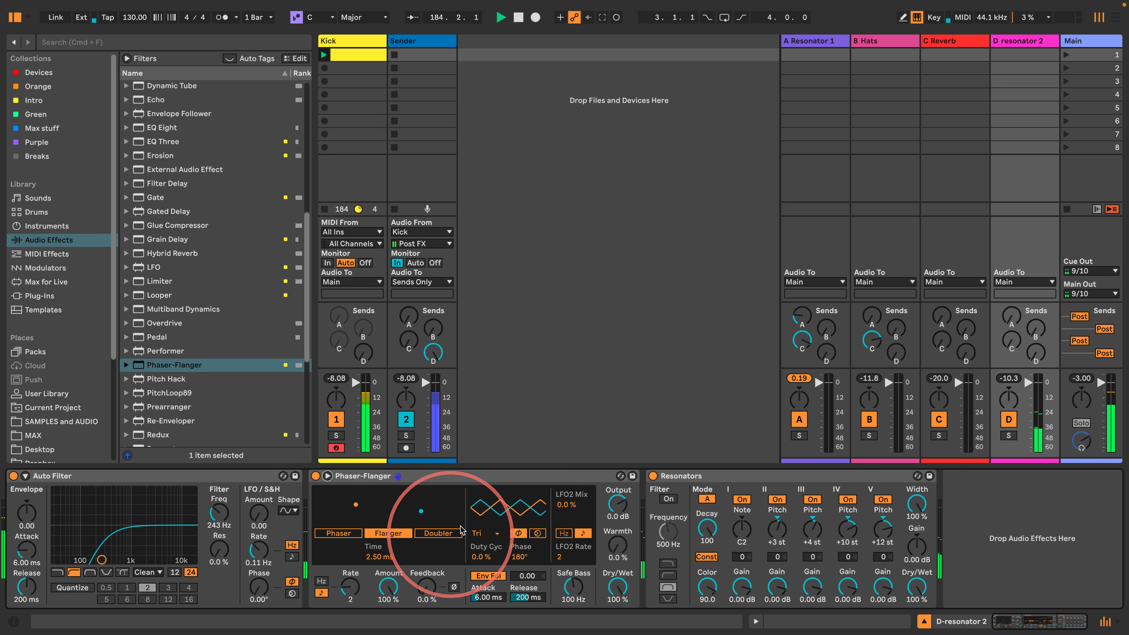
left_click(483, 533)
left_click(486, 527)
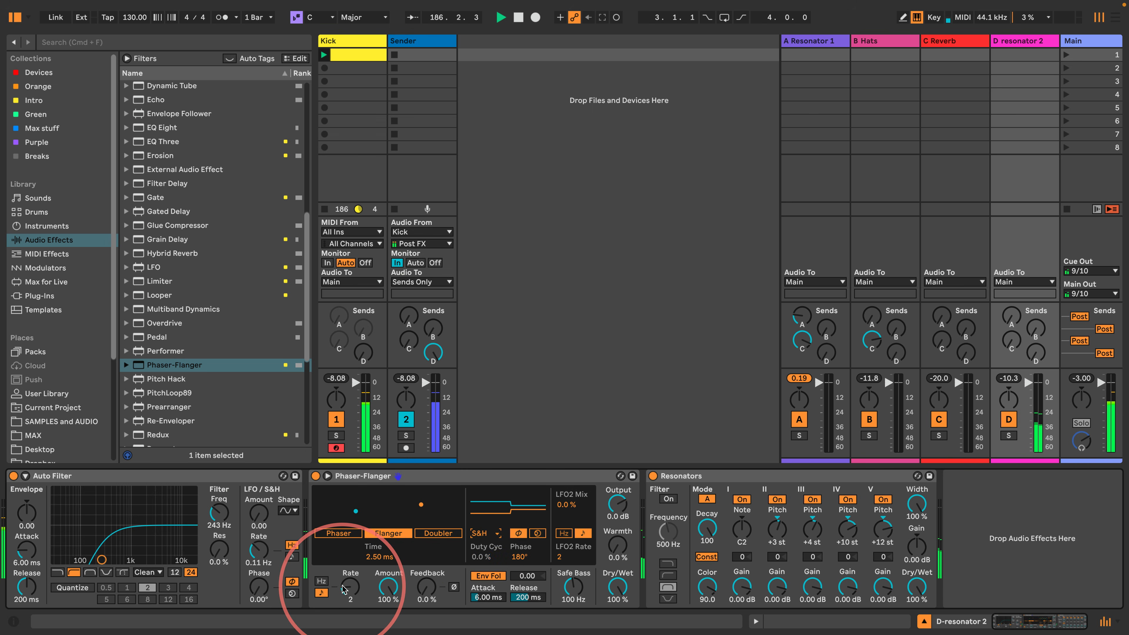
left_click_drag(519, 556, 519, 563)
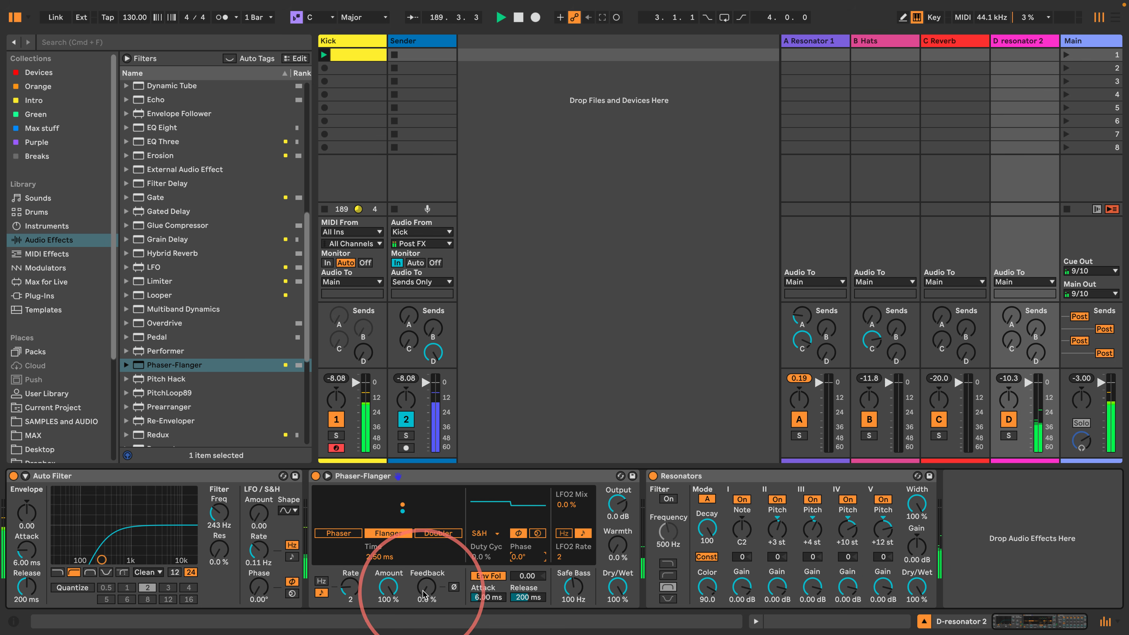
left_click_drag(425, 589, 424, 586)
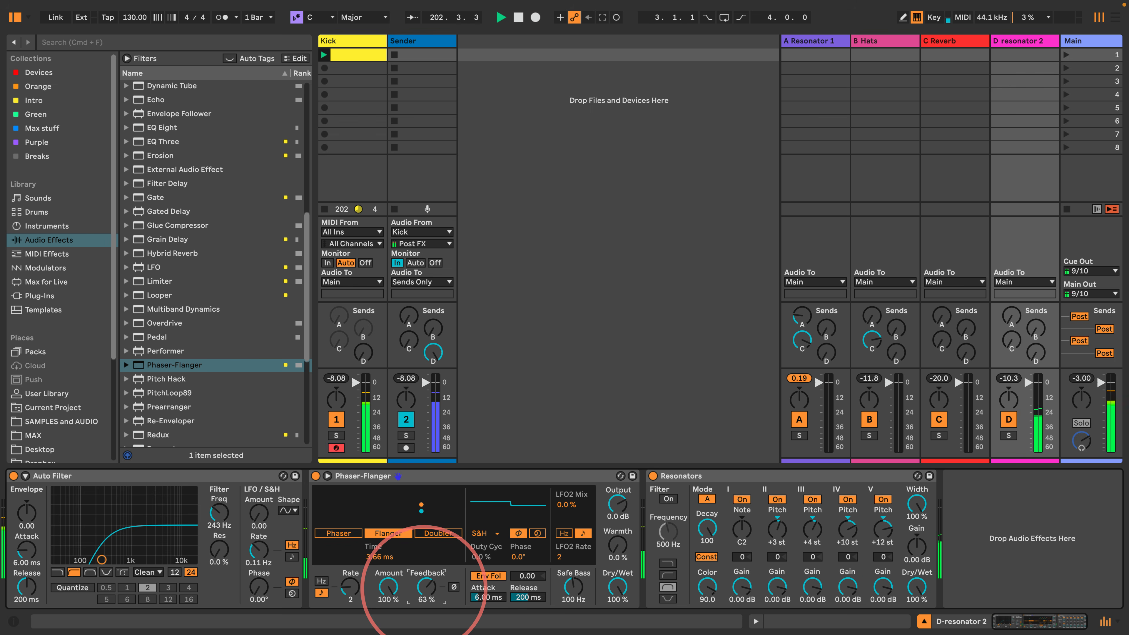
Step: Add a Reverb after the Resonators on resonator 2 with Dry/Wet 100%, Size 1.23 and Decay 3.02 s
scroll(226, 265, "down", 8)
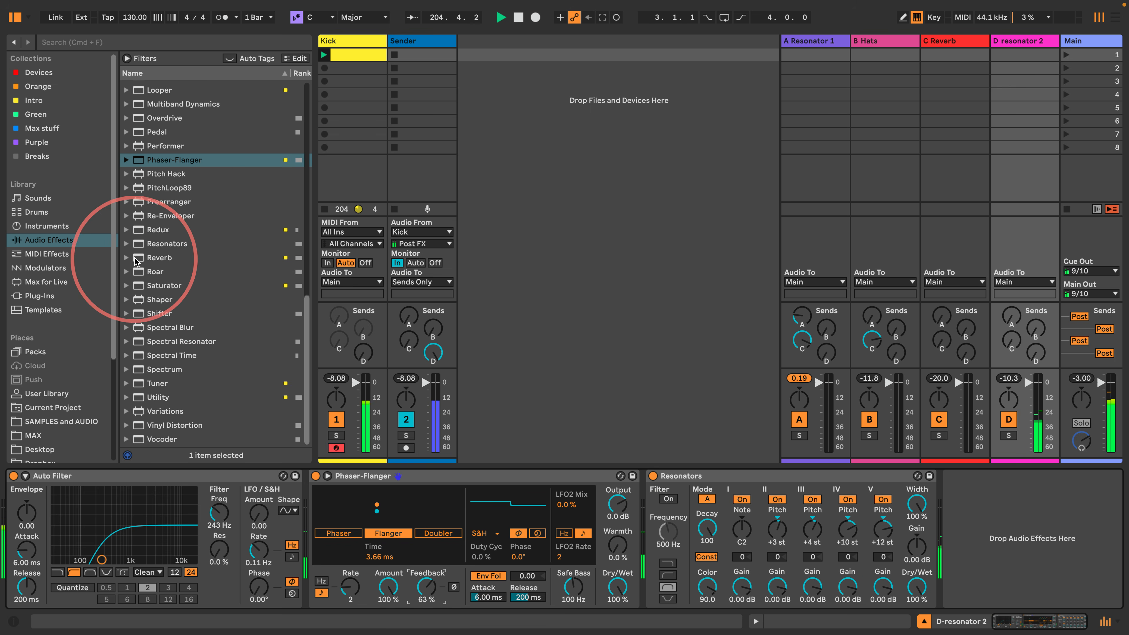
left_click_drag(157, 258, 962, 531)
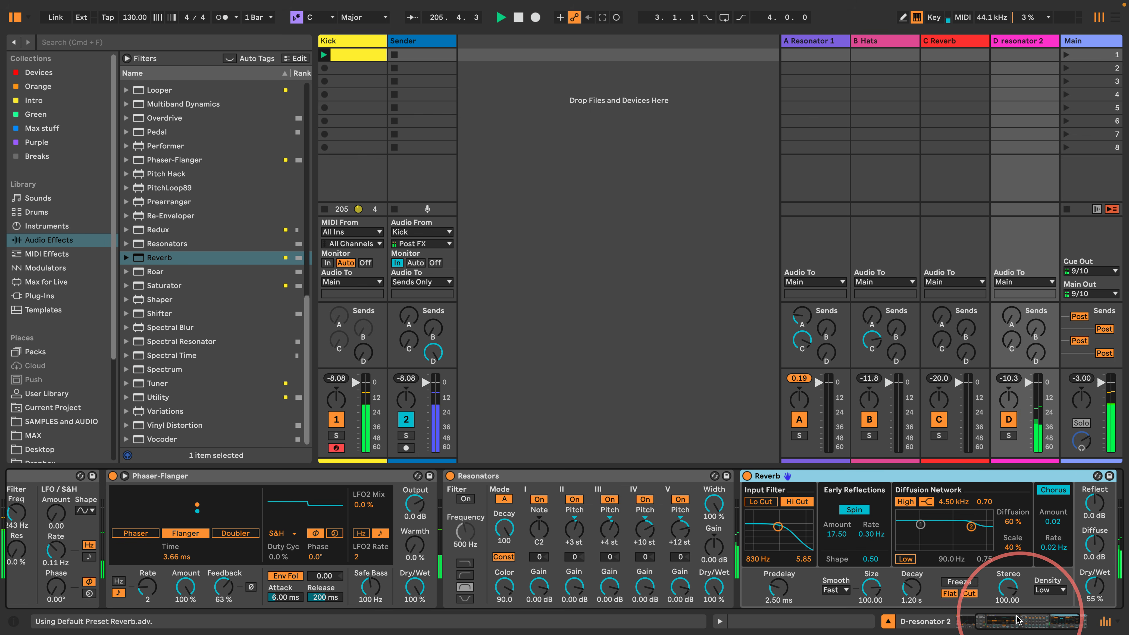
left_click_drag(1021, 587, 1020, 545)
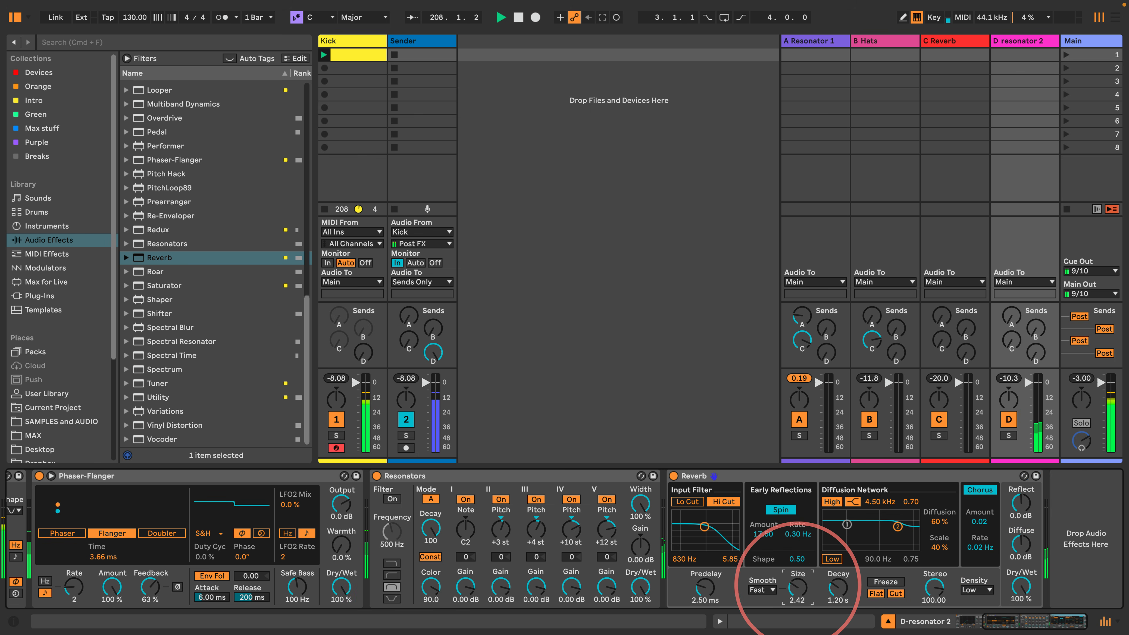
left_click_drag(838, 588, 837, 567)
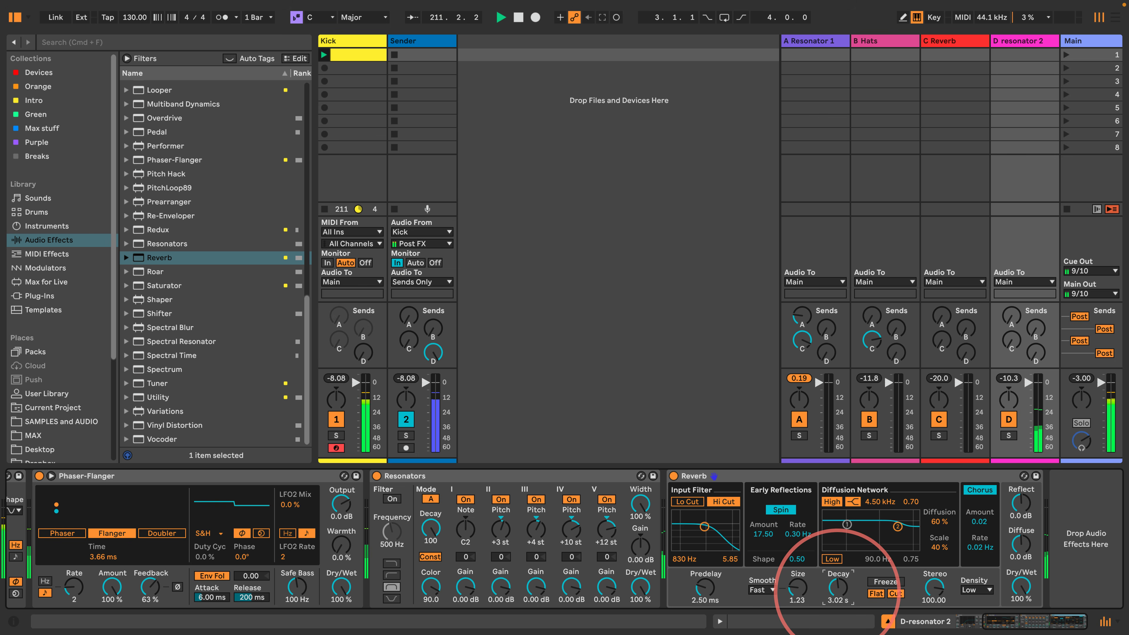
Step: Add a Dynamic Tube after the Reverb with Bias 52%, and lengthen the Reverb's Decay to 6.83 s
scroll(172, 280, "up", 5)
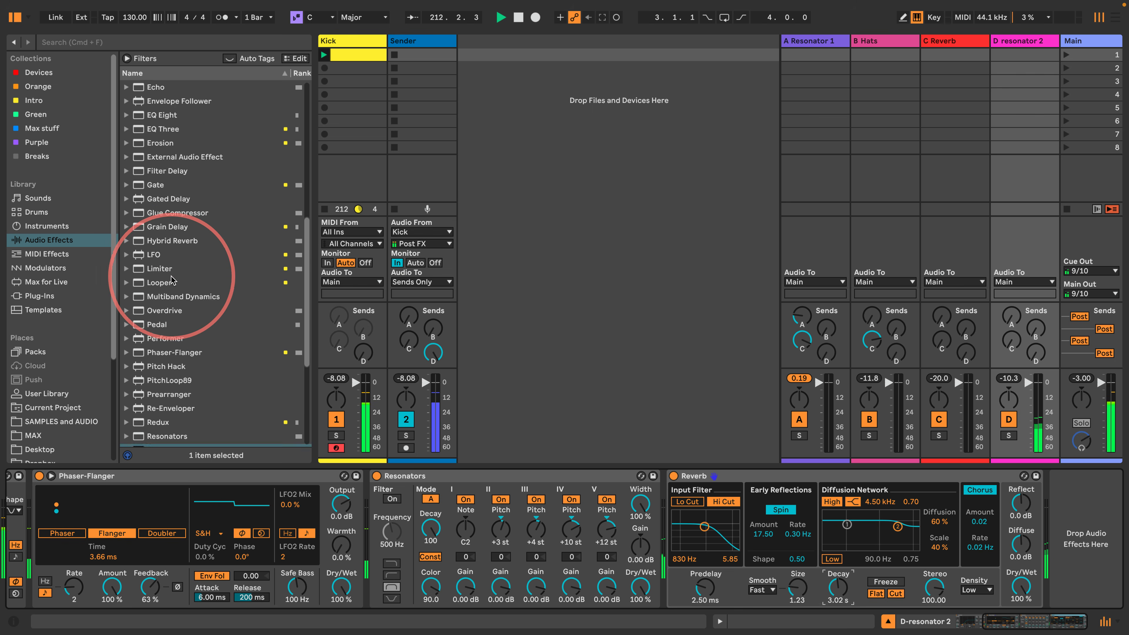
scroll(172, 280, "up", 6)
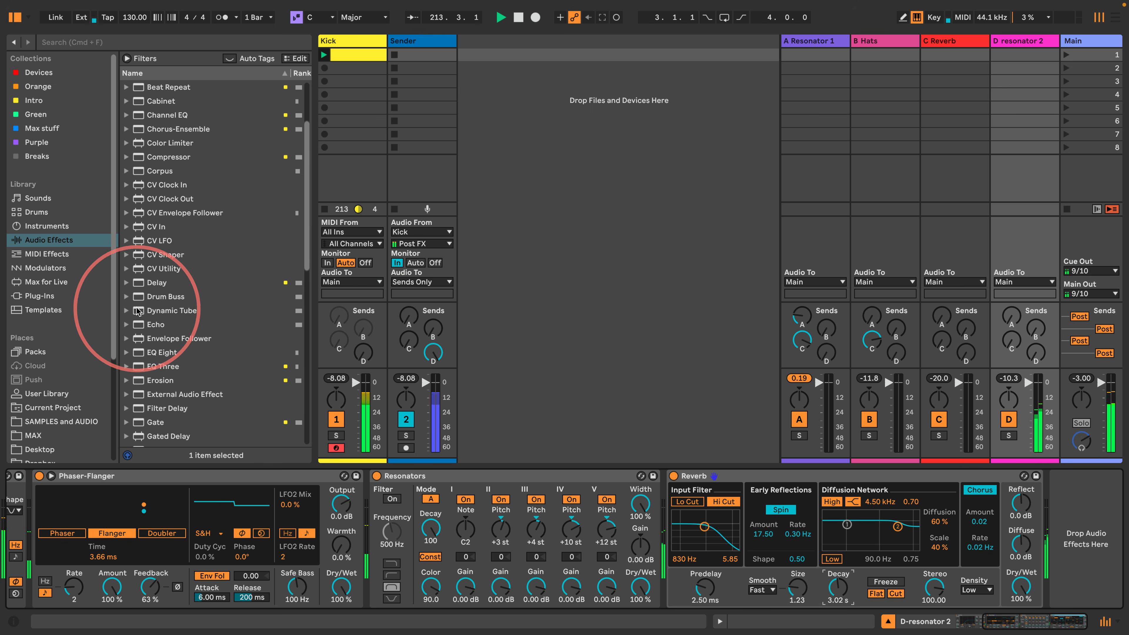
left_click_drag(139, 310, 1071, 496)
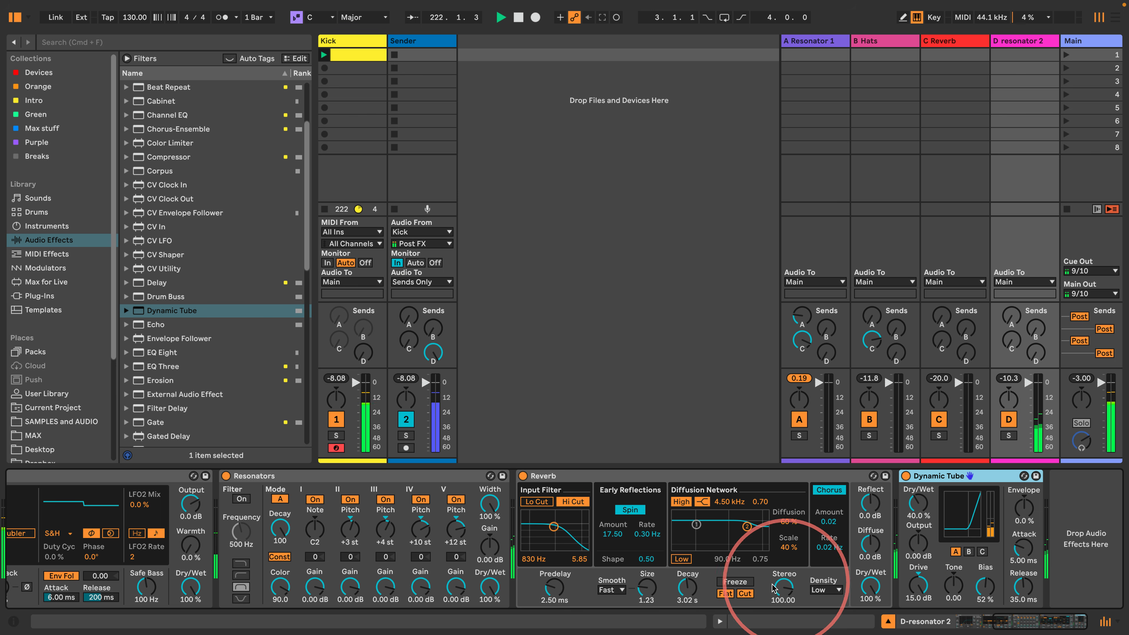
left_click_drag(687, 594, 687, 578)
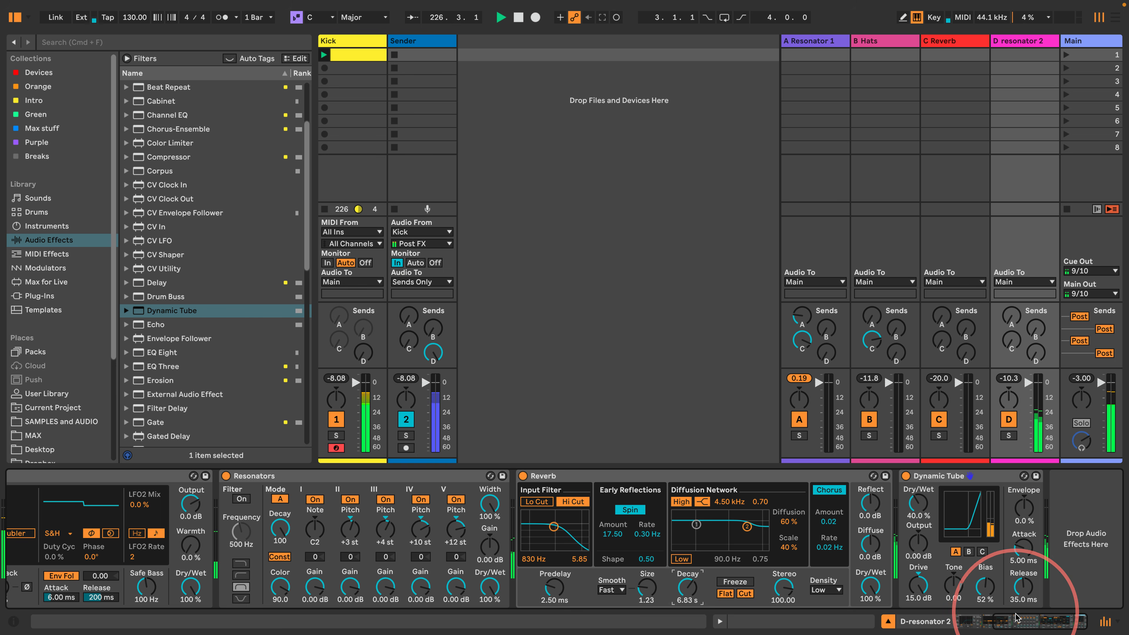
Step: Copy the Kick-sidechained Compressor from the Resonator 1 return to the end of the resonator 2 device chain
left_click(814, 41)
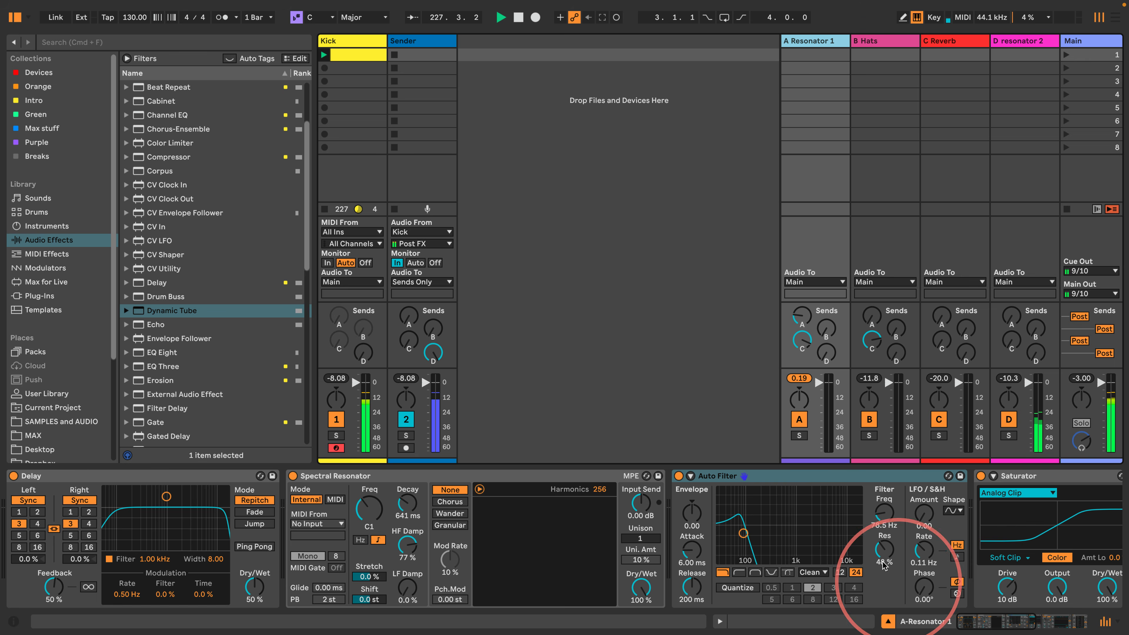
scroll(756, 498, "right", 10)
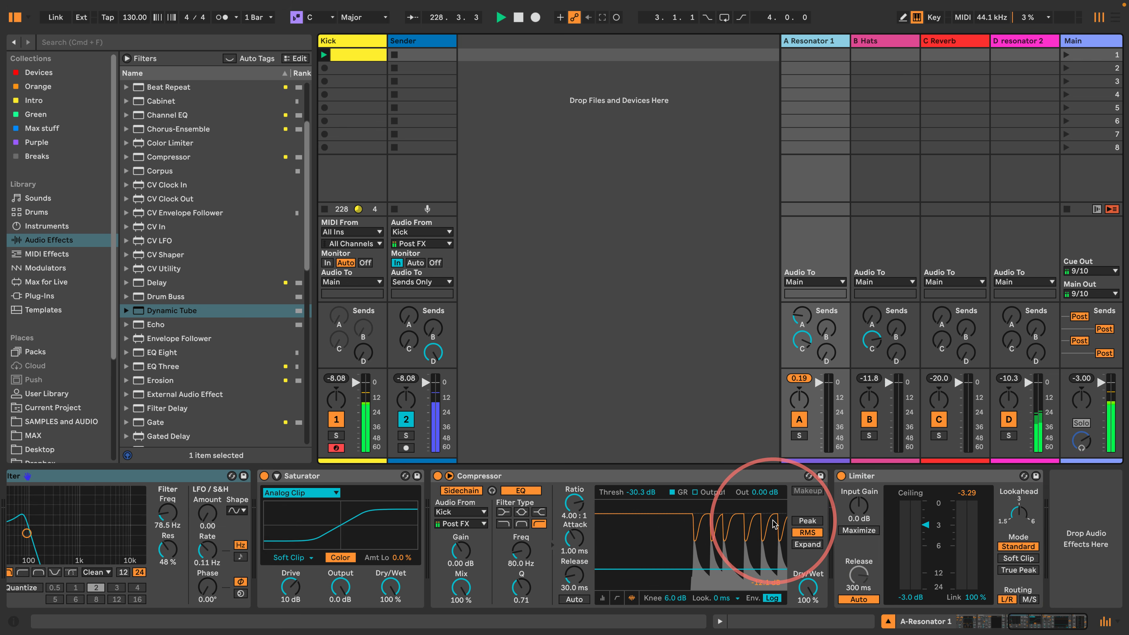
left_click(583, 477)
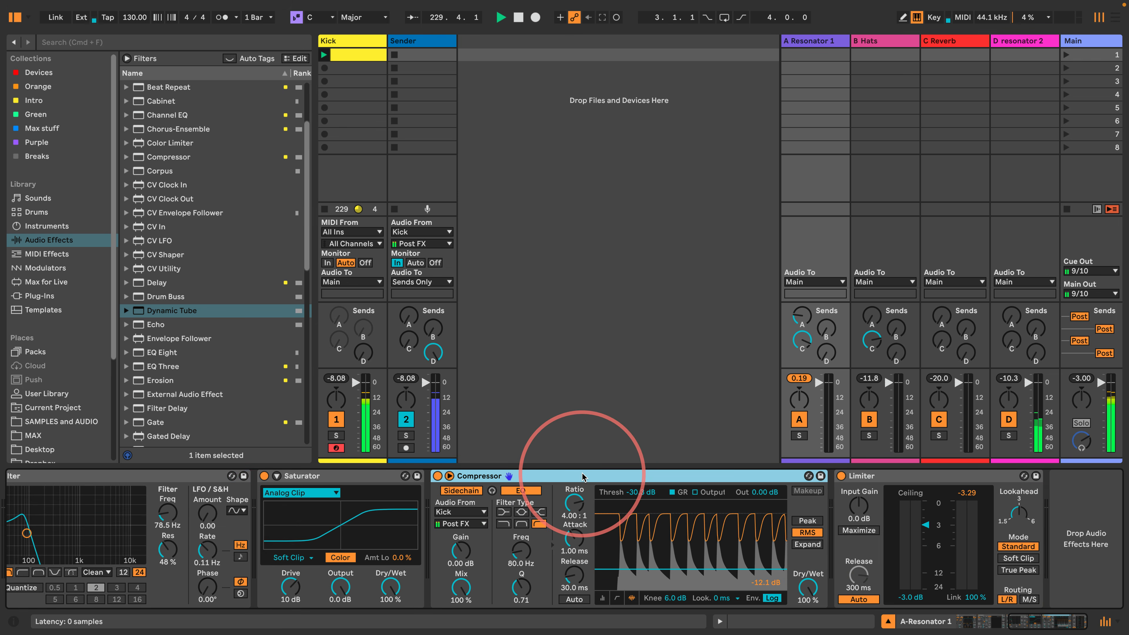
left_click_drag(583, 476, 1053, 507)
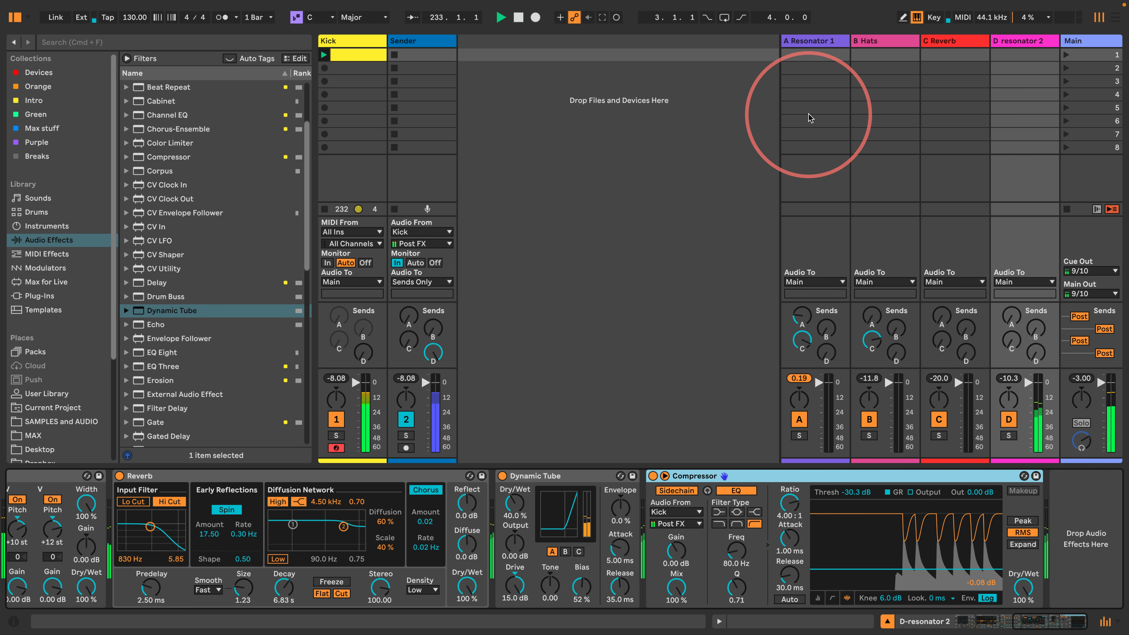
left_click_drag(715, 476, 1059, 512)
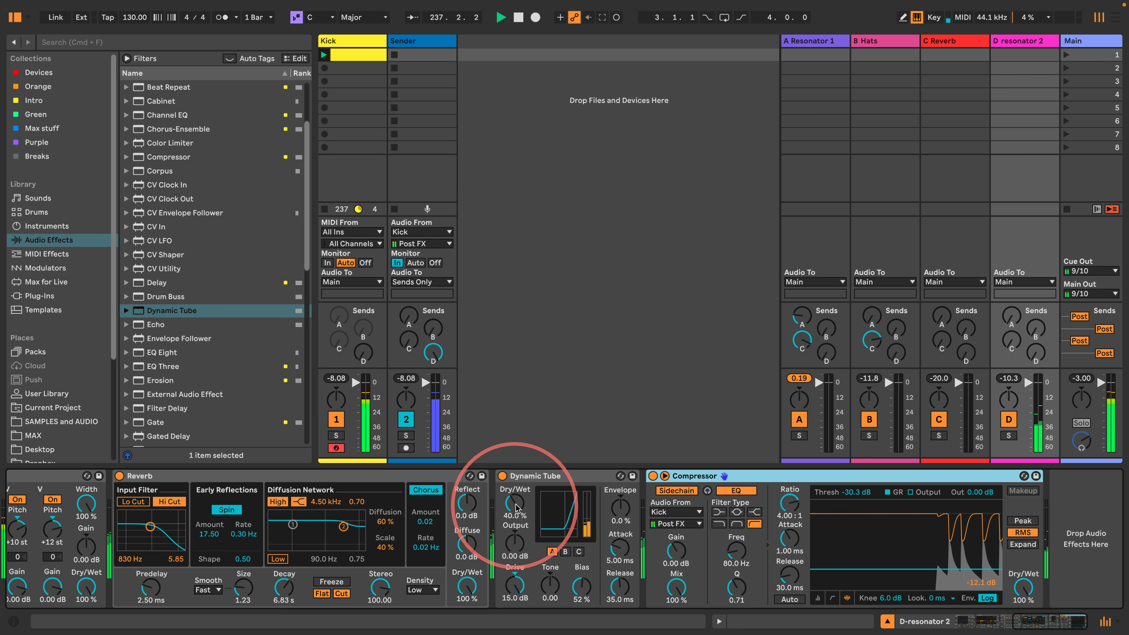
Step: Set the Dynamic Tube's Dry/Wet to 50.8% and add a Limiter at the end of the resonator 2 chain
left_click_drag(514, 503, 514, 497)
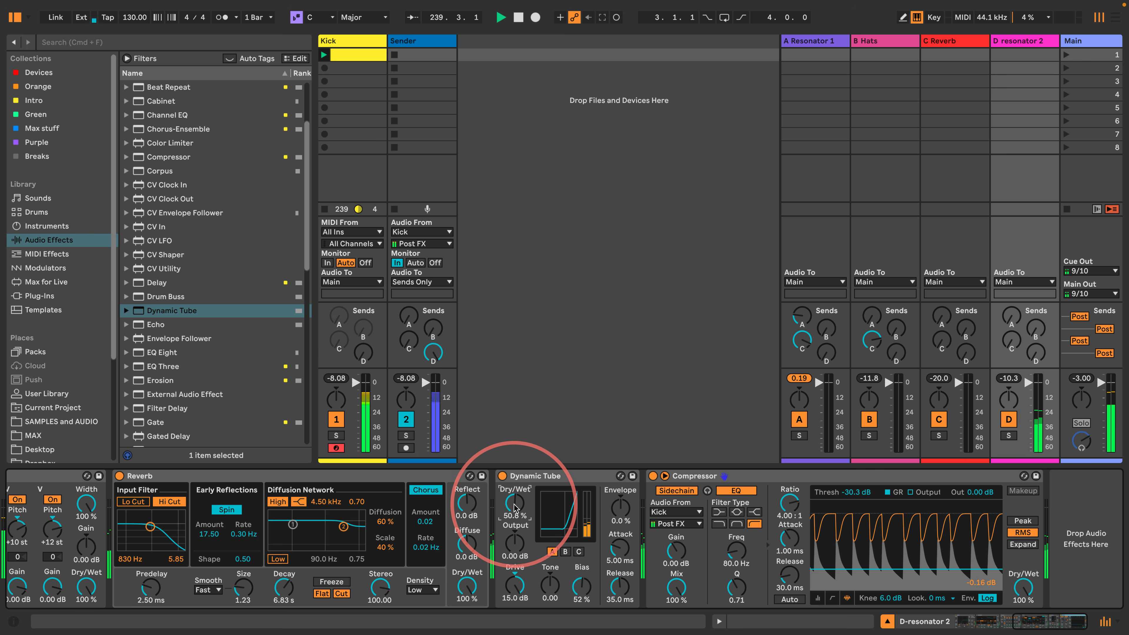
scroll(171, 365, "down", 5)
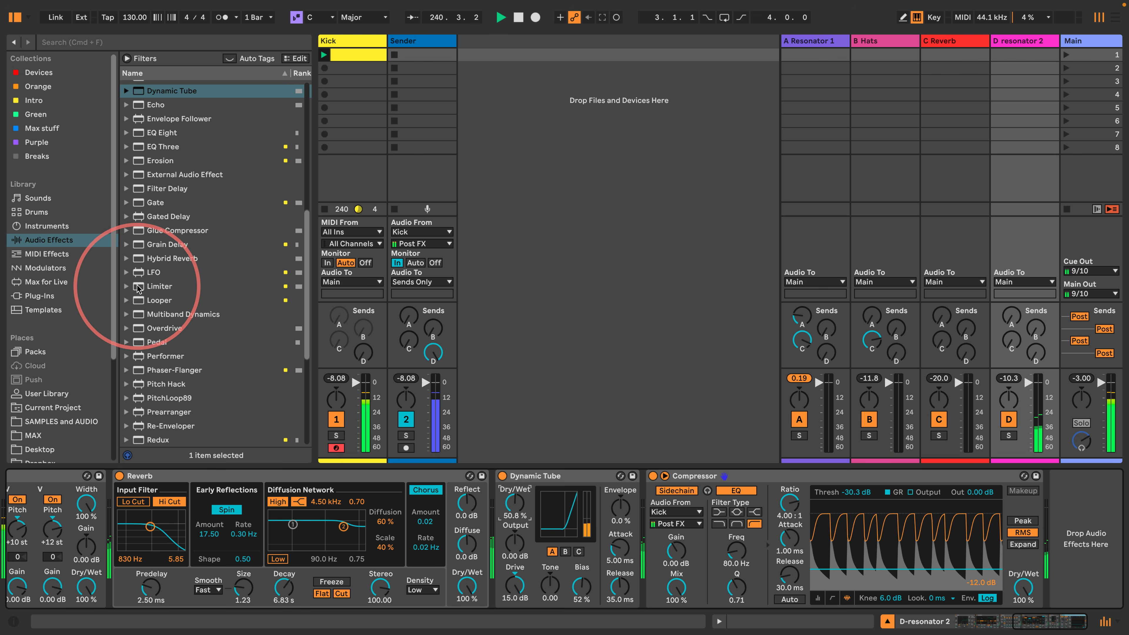
left_click_drag(134, 286, 1036, 614)
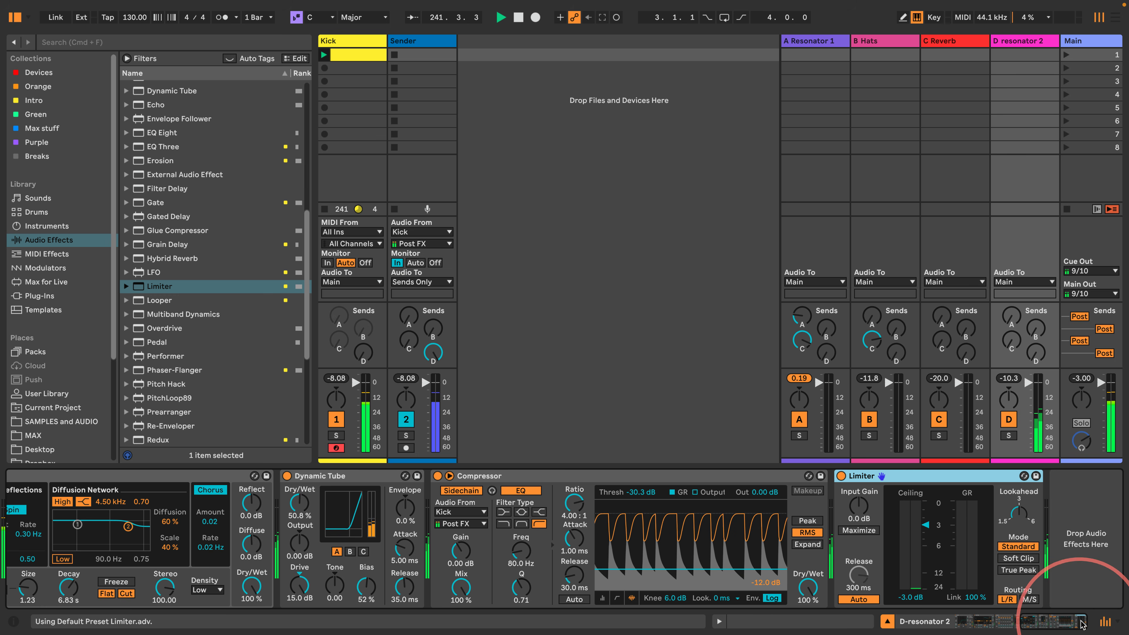
Step: Enable resonator 2's own send D at a low feedback level and set the return's volume to -3 dB
left_click(1036, 352)
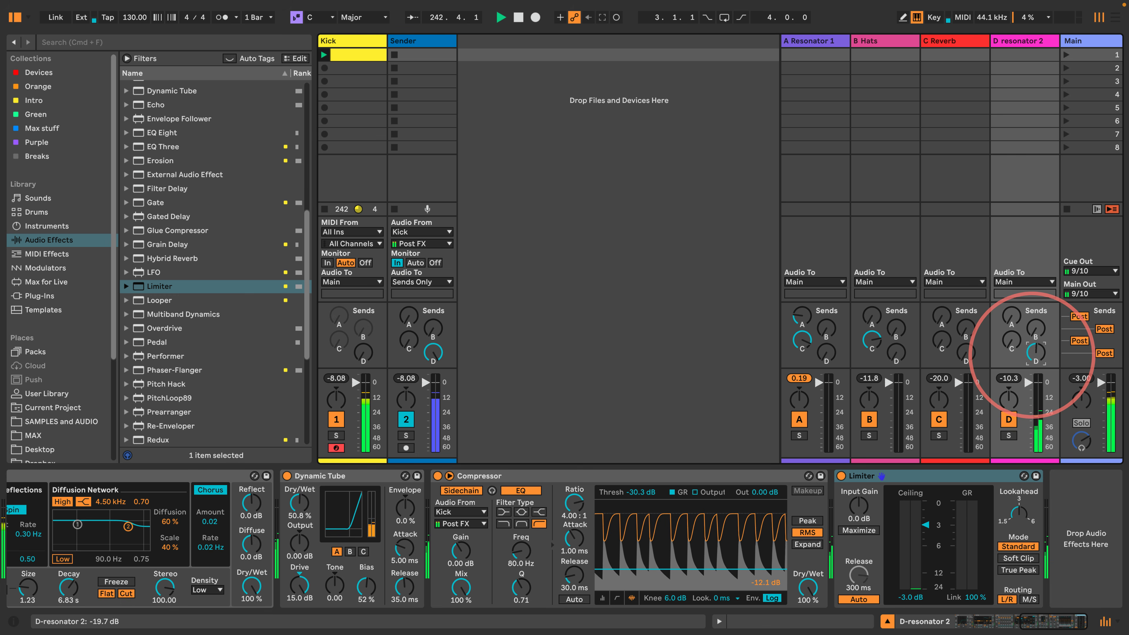
left_click_drag(1035, 352, 1035, 357)
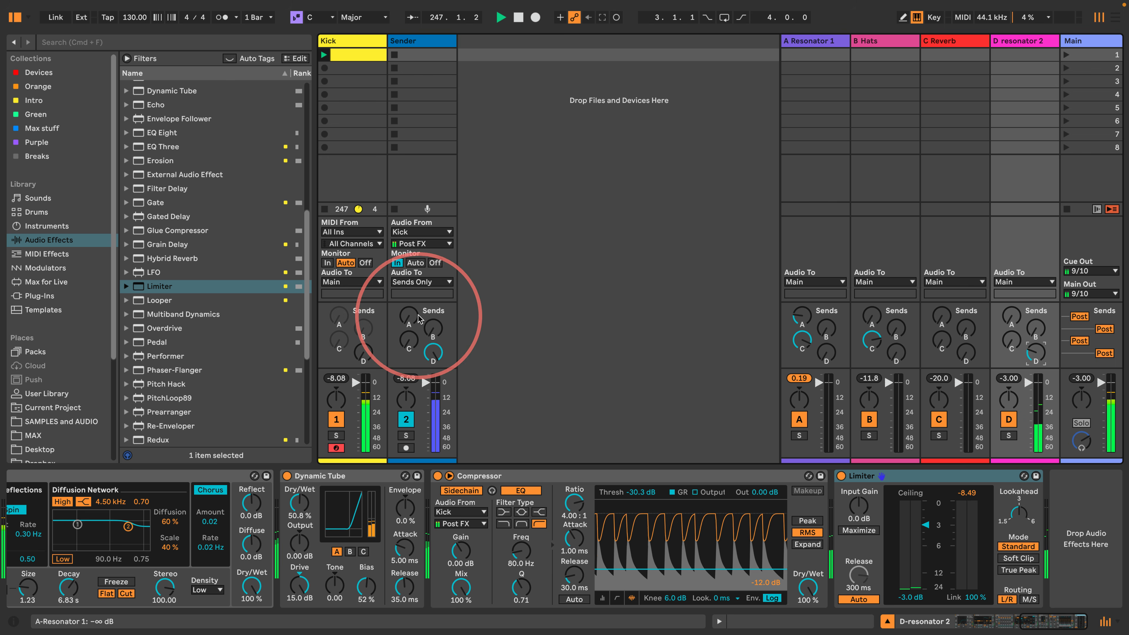
Step: Turn the Sender track's sends A, B and C fully up and disable all sends on the Kick track
left_click_drag(432, 329, 433, 267)
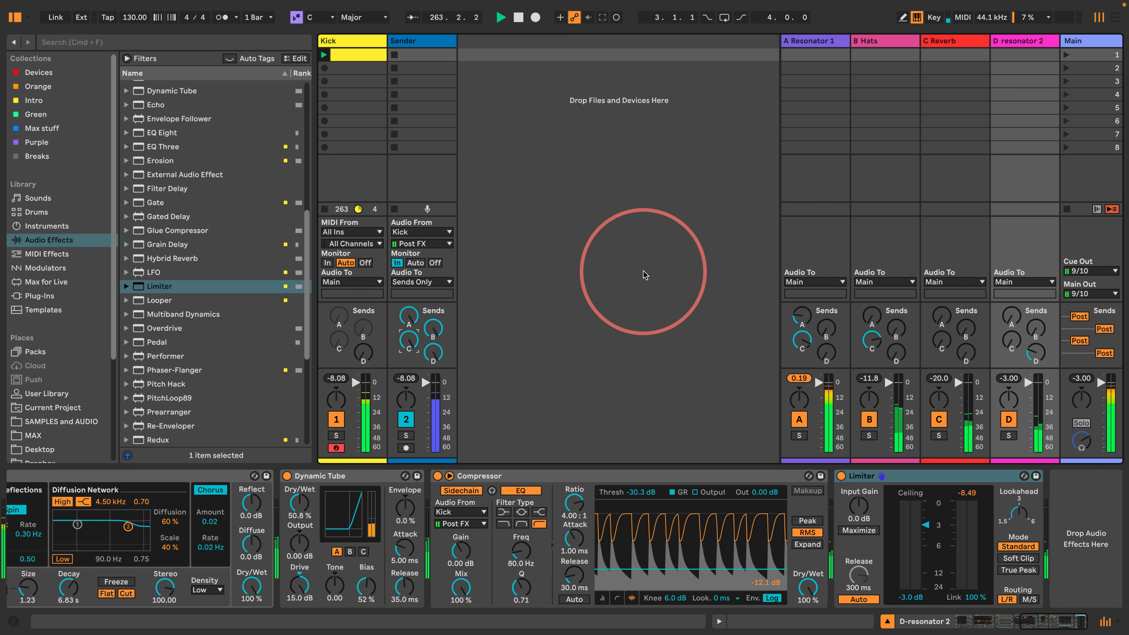
right_click(362, 354)
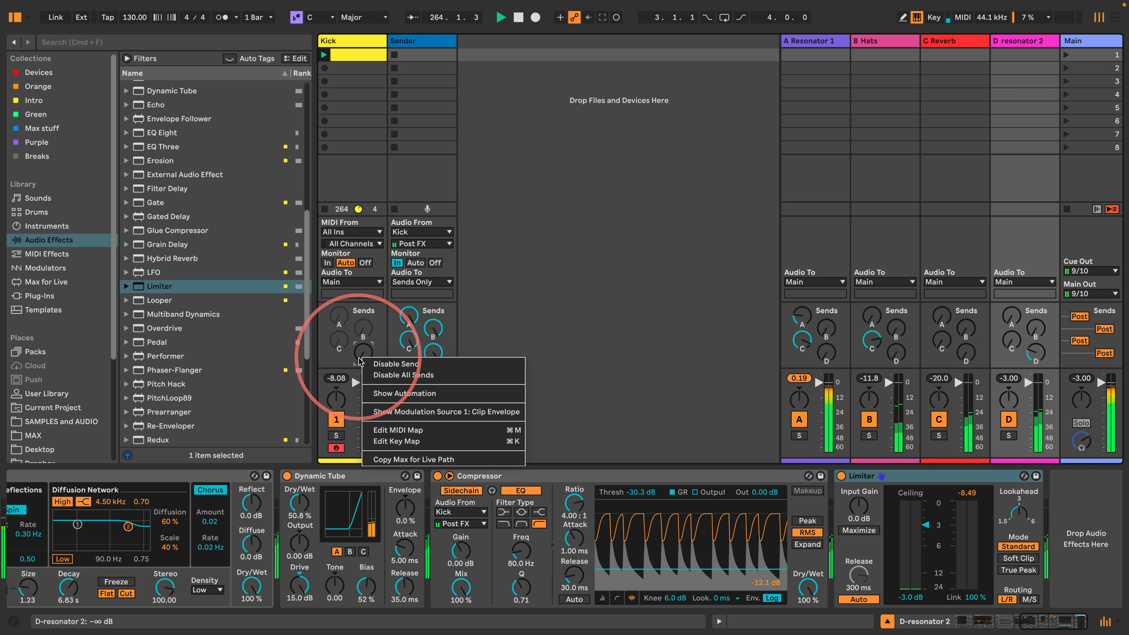
left_click(376, 375)
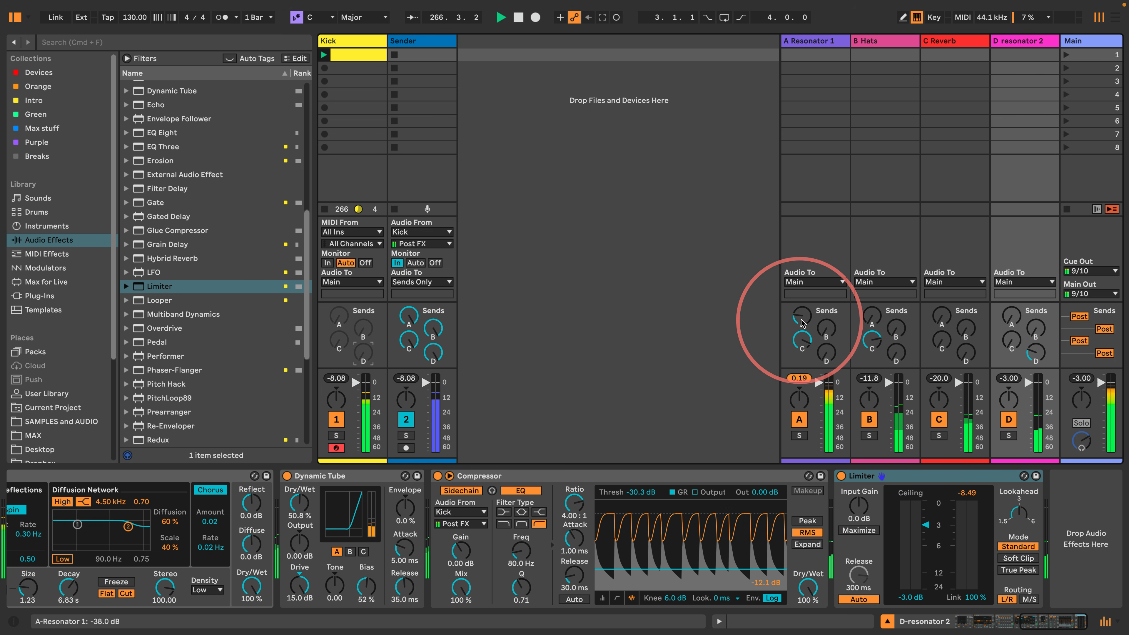
Step: Raise Resonator 1's own send A to about -4.8 dB and rename the return Bass Reso
left_click_drag(801, 322, 801, 312)
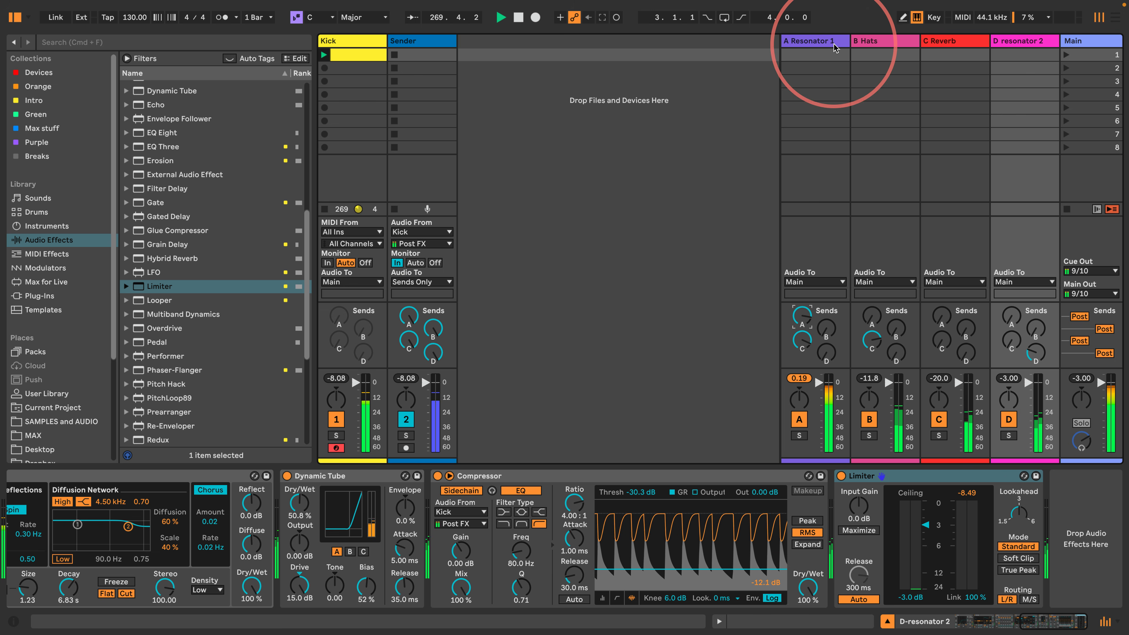
left_click(819, 46)
key("super+r")
type("Bass")
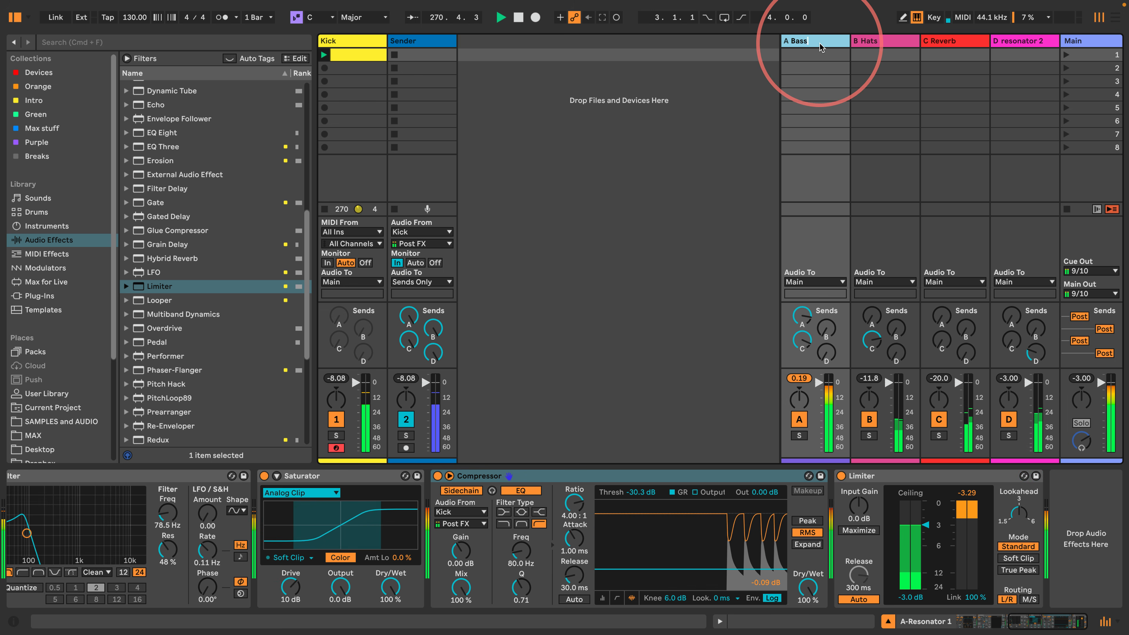
type(" Reso")
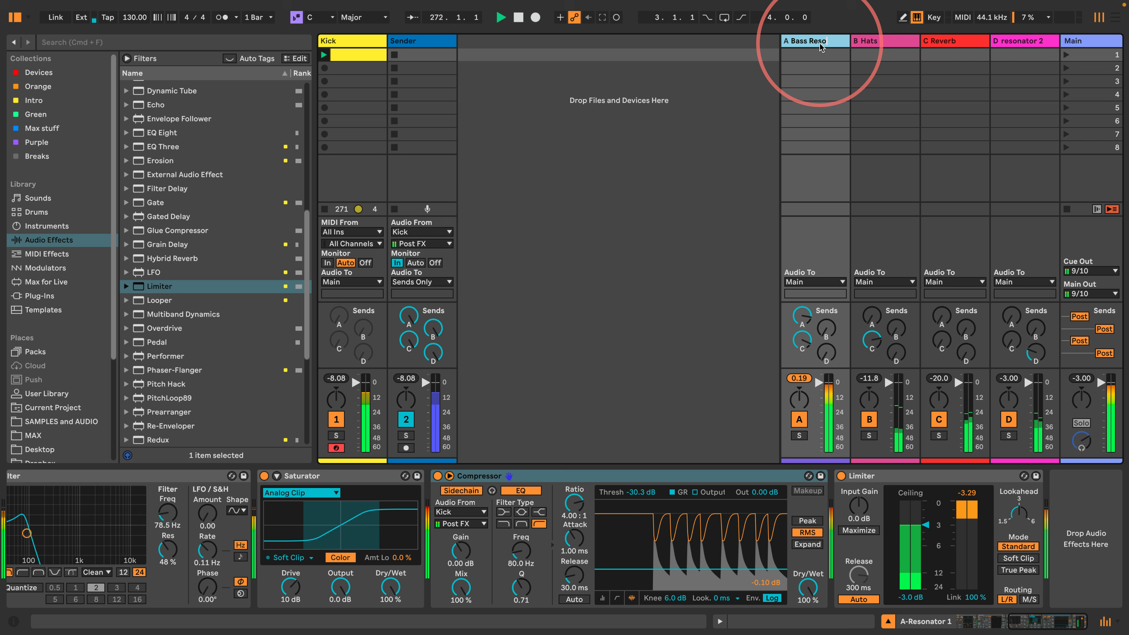
key("Return")
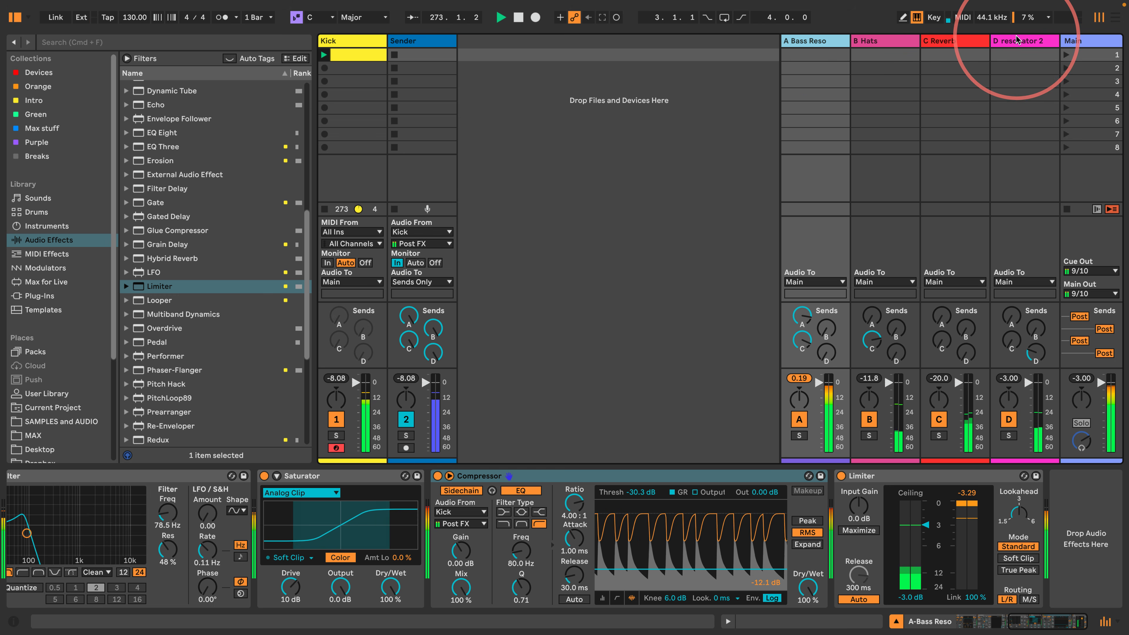
Step: Rename the resonator 2 return Pad Reso
left_click(1002, 55)
key("super+r")
type("P")
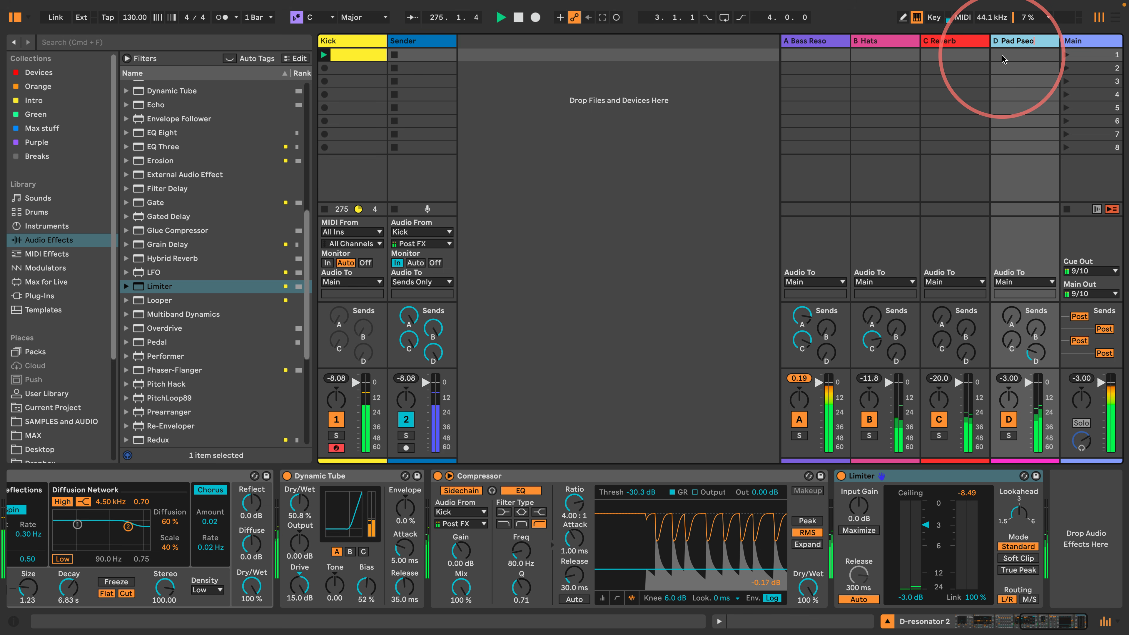
type("ad Pseo")
key("BackSpace")
key("BackSpace")
key("BackSpace")
key("BackSpace")
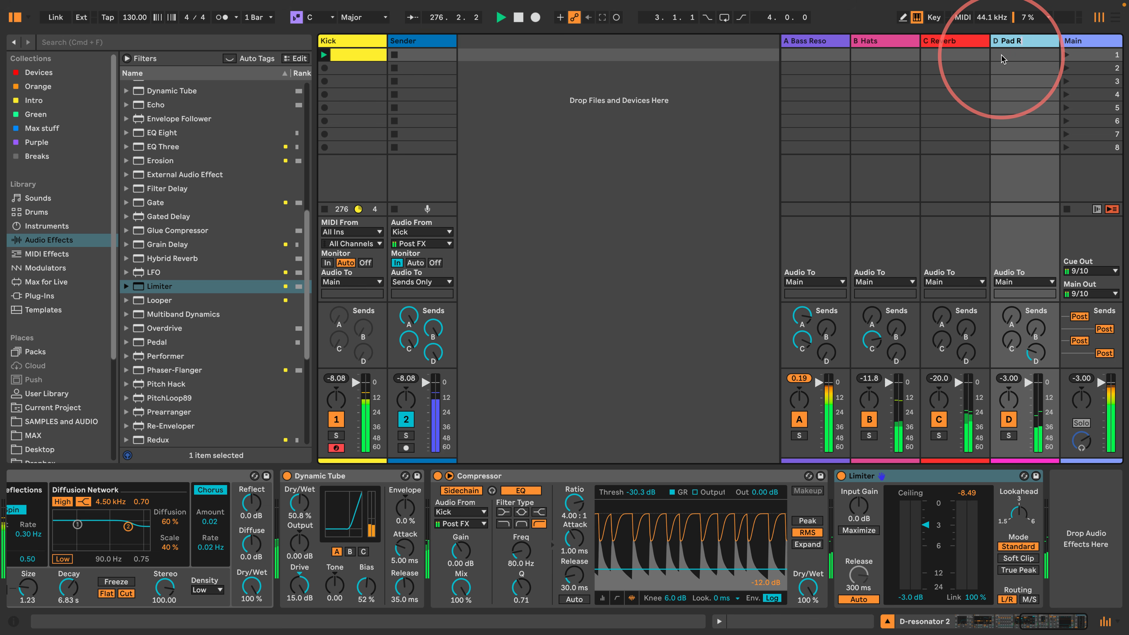
Step: Lower Bass Reso's own send A and raise its Auto Filter cutoff to 100 Hz
left_click(802, 40)
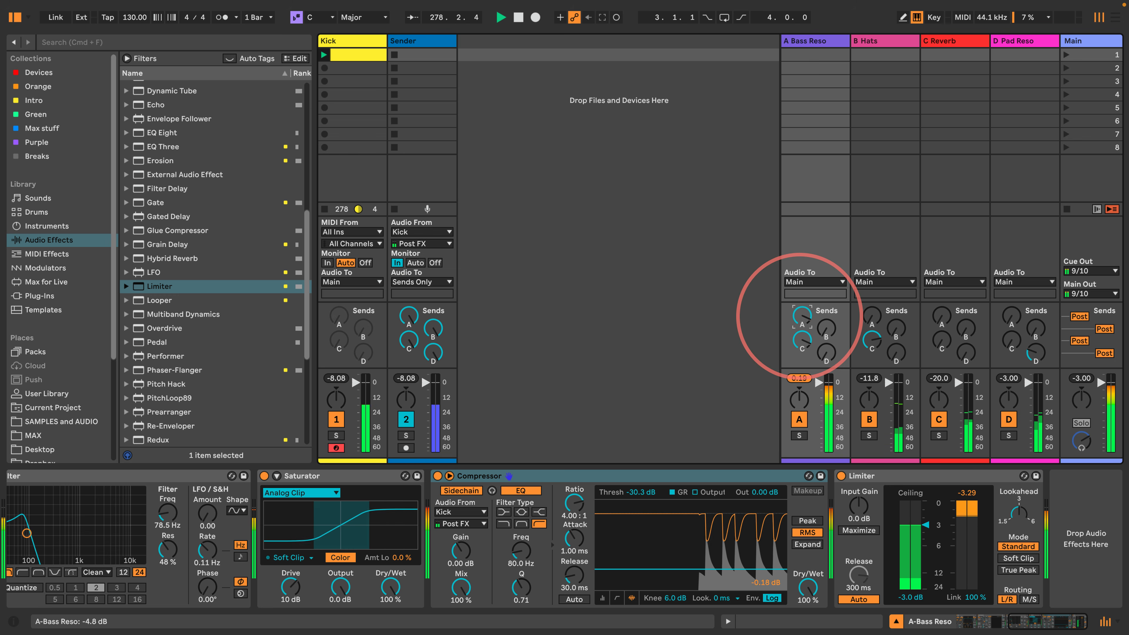
left_click(803, 315)
left_click_drag(798, 316, 803, 335)
left_click_drag(1053, 622, 1007, 621)
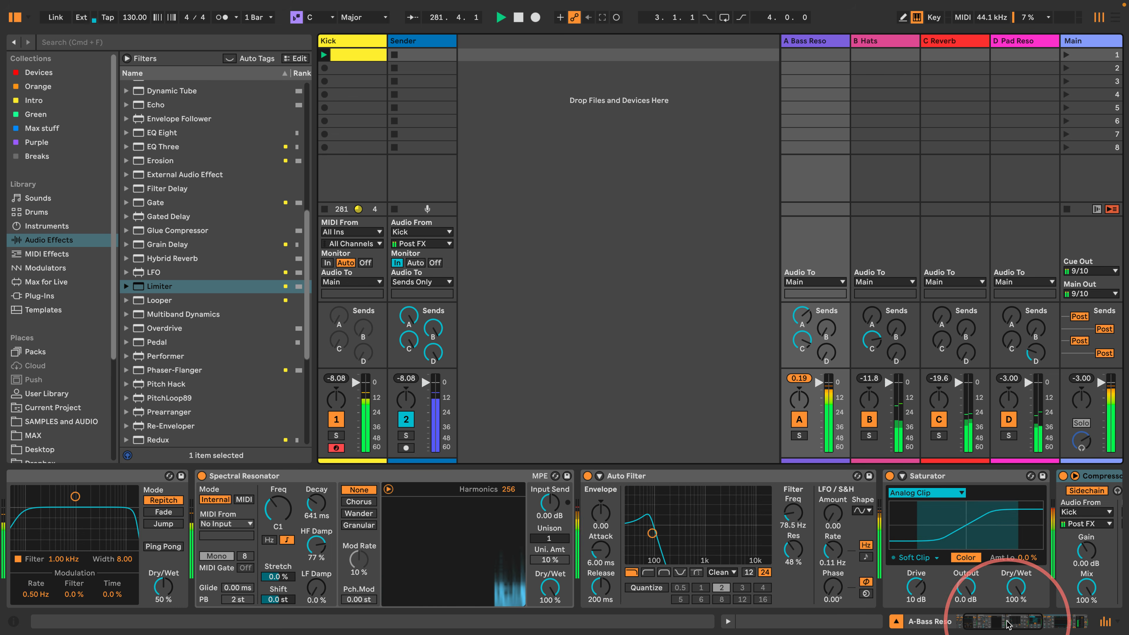
left_click_drag(650, 540, 658, 534)
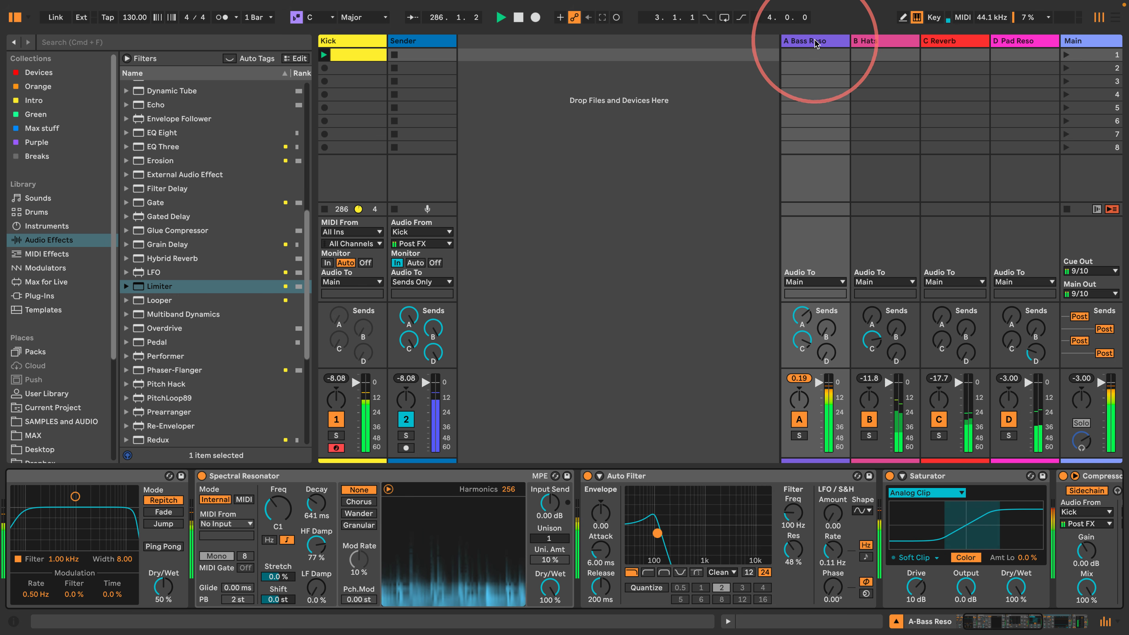
left_click(807, 45)
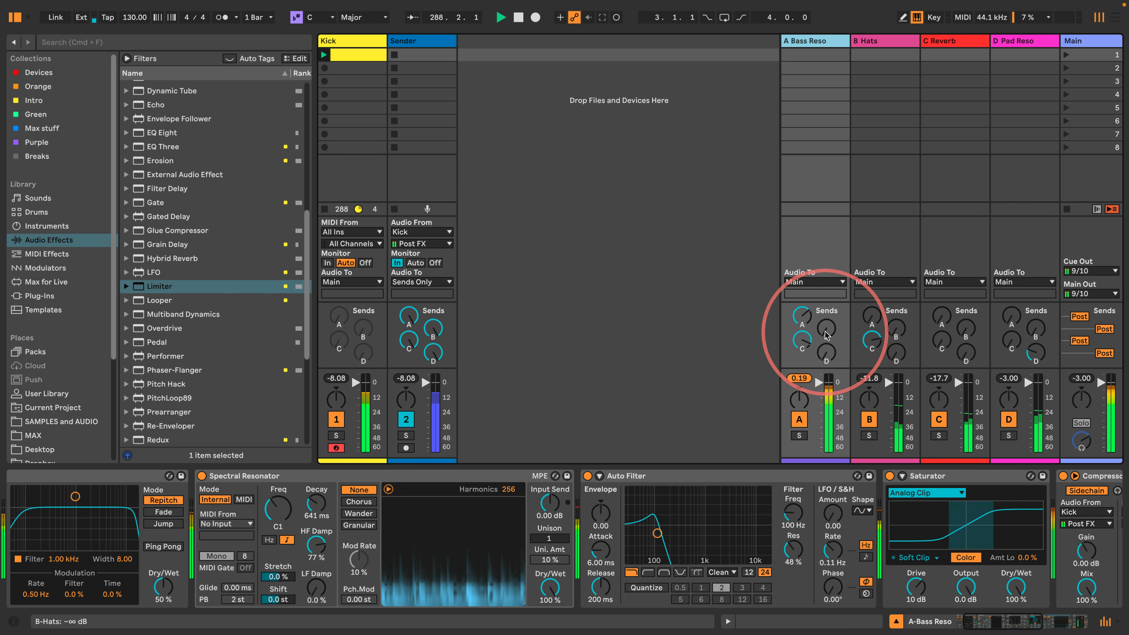
Step: Turn up Bass Reso's send B and tune its Auto Filter to a 124 Hz cutoff with 36% resonance
left_click_drag(827, 328, 827, 293)
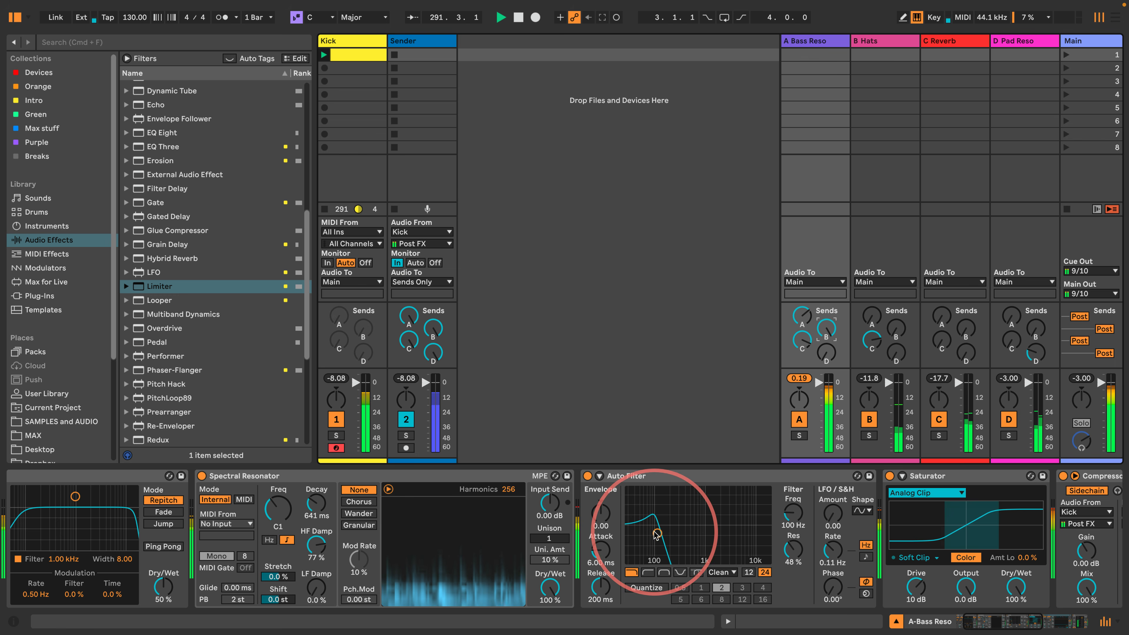
mouse_move(656, 534)
left_mouse_down()
mouse_move(678, 533)
mouse_move(656, 537)
left_mouse_up()
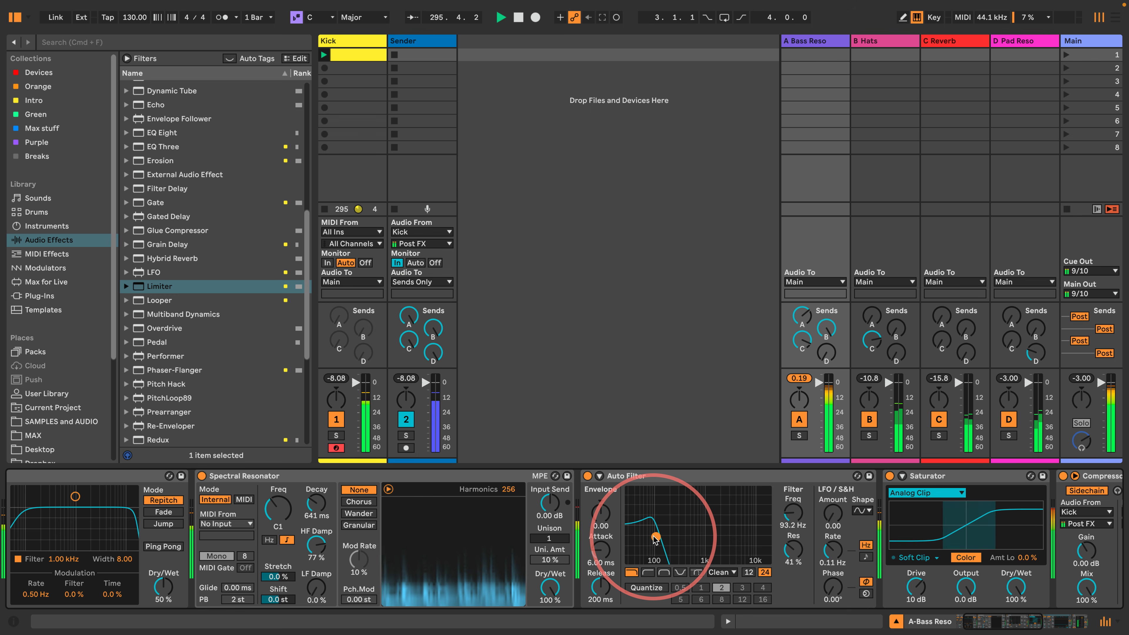
mouse_move(655, 539)
left_mouse_down()
mouse_move(727, 537)
mouse_move(659, 540)
left_mouse_up()
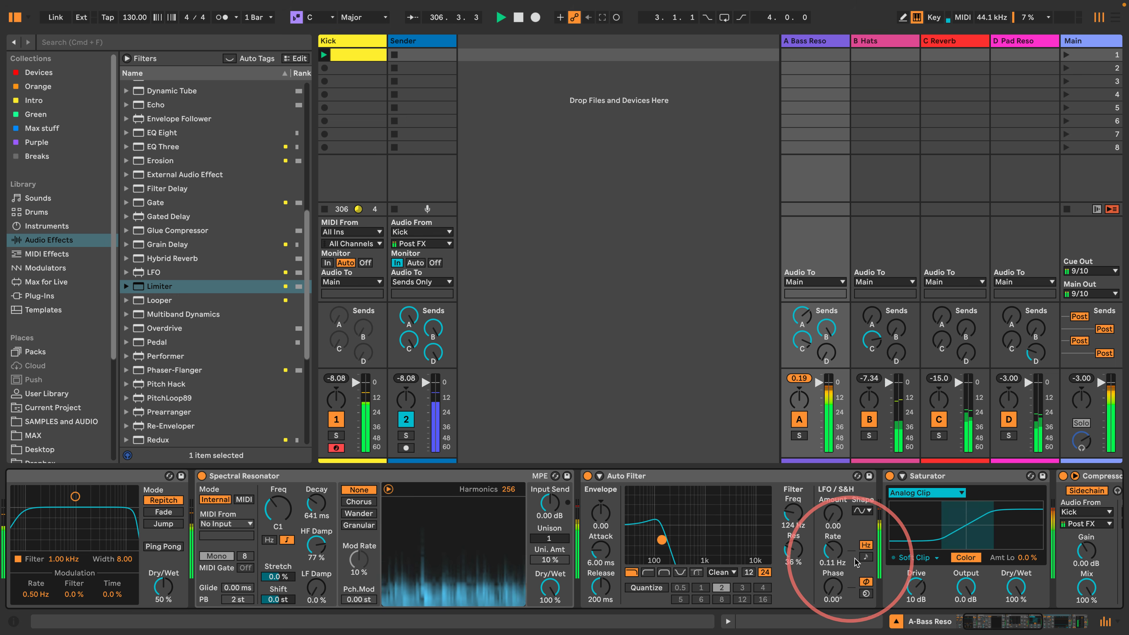
Step: Sync Bass Reso's Auto Filter LFO to tempo at rate 4 with amount 5.00, and set the cutoff to 148 Hz with 35% resonance
left_click(864, 556)
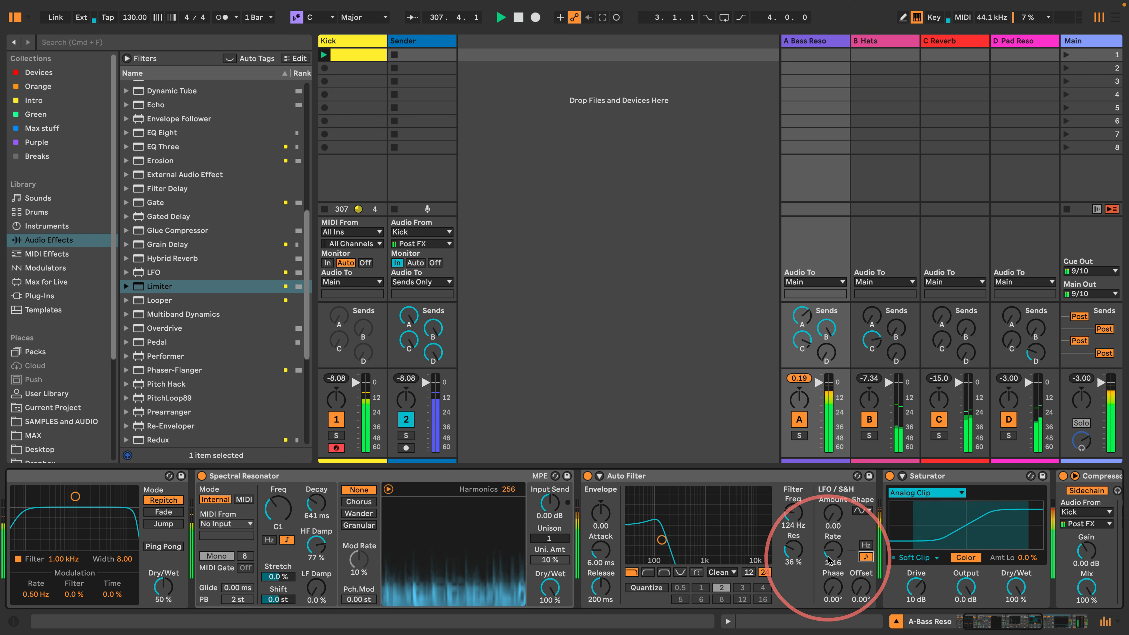
left_click_drag(828, 560, 828, 538)
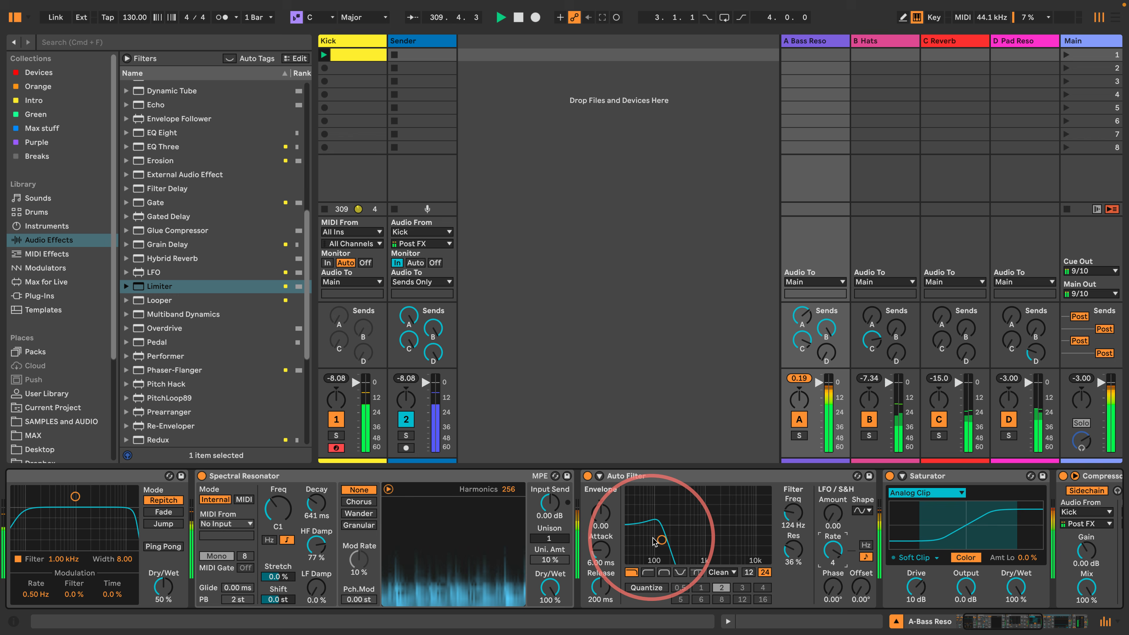
left_click_drag(661, 539, 666, 540)
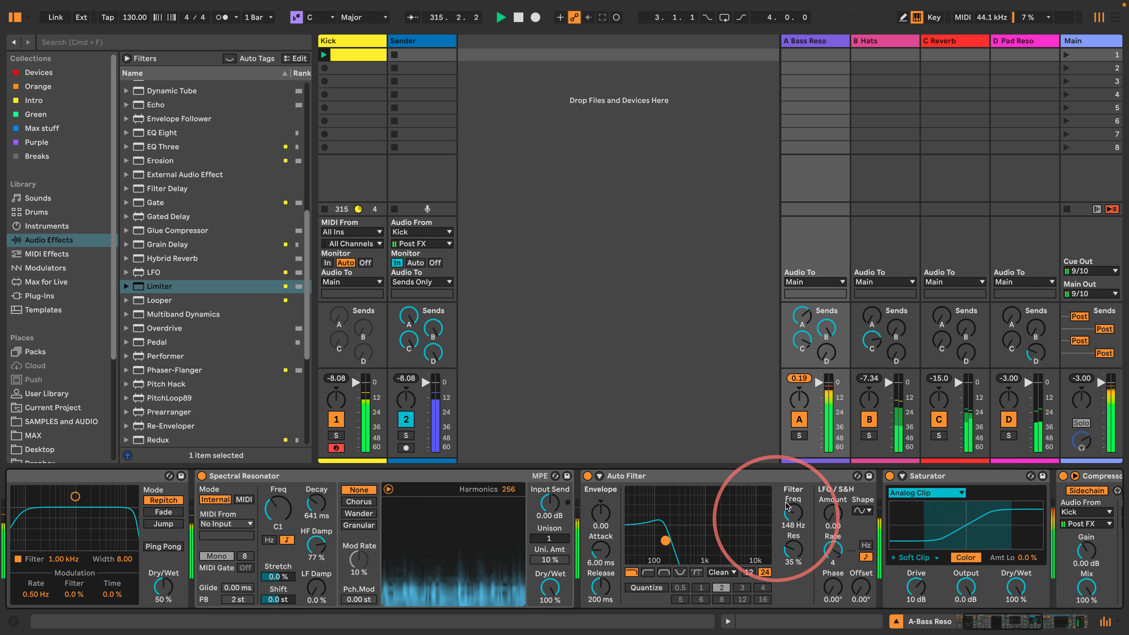
left_click_drag(837, 524, 837, 512)
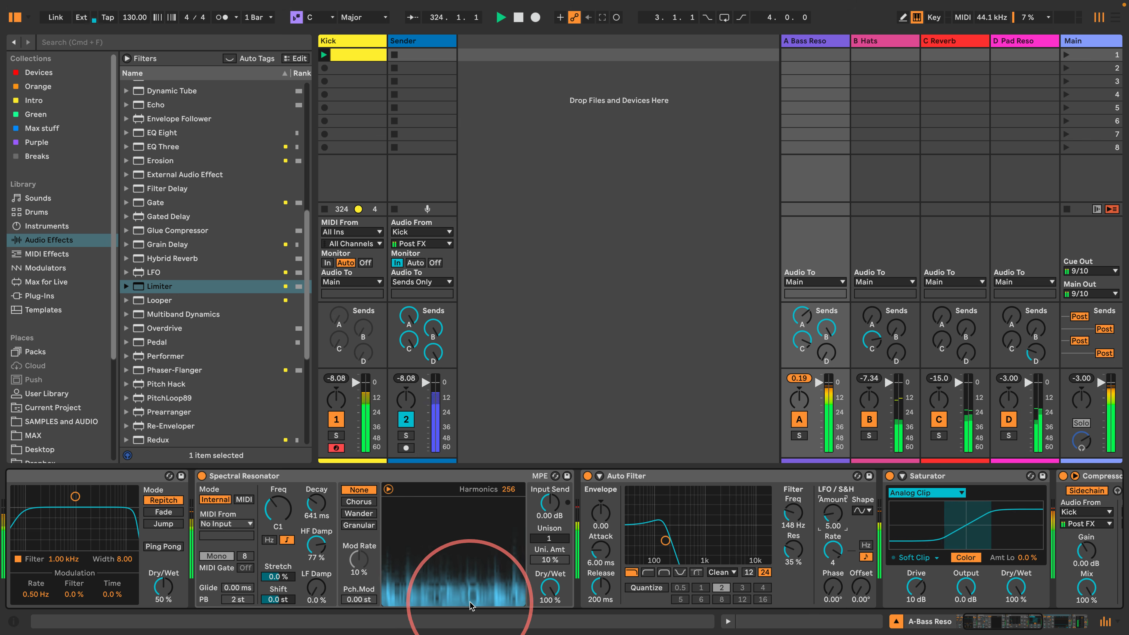
Step: Set Bass Reso's Spectral Resonator HF Damp to 74% and its Decay to 550 ms
mouse_move(316, 546)
left_mouse_down()
mouse_move(311, 508)
mouse_move(314, 547)
left_mouse_up()
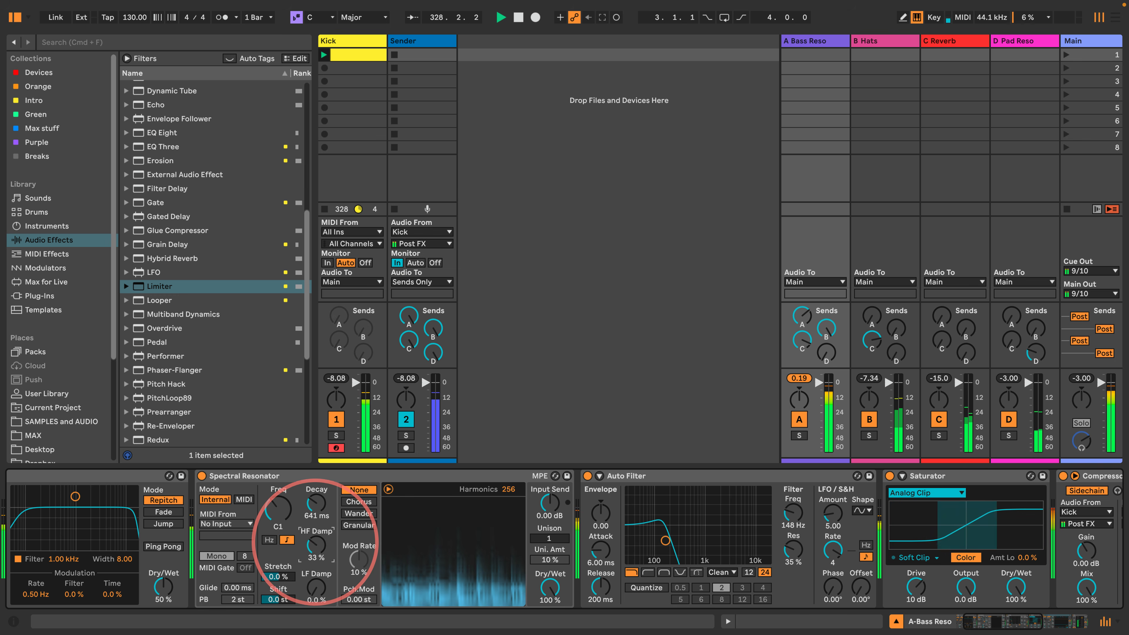
left_click_drag(314, 547, 315, 544)
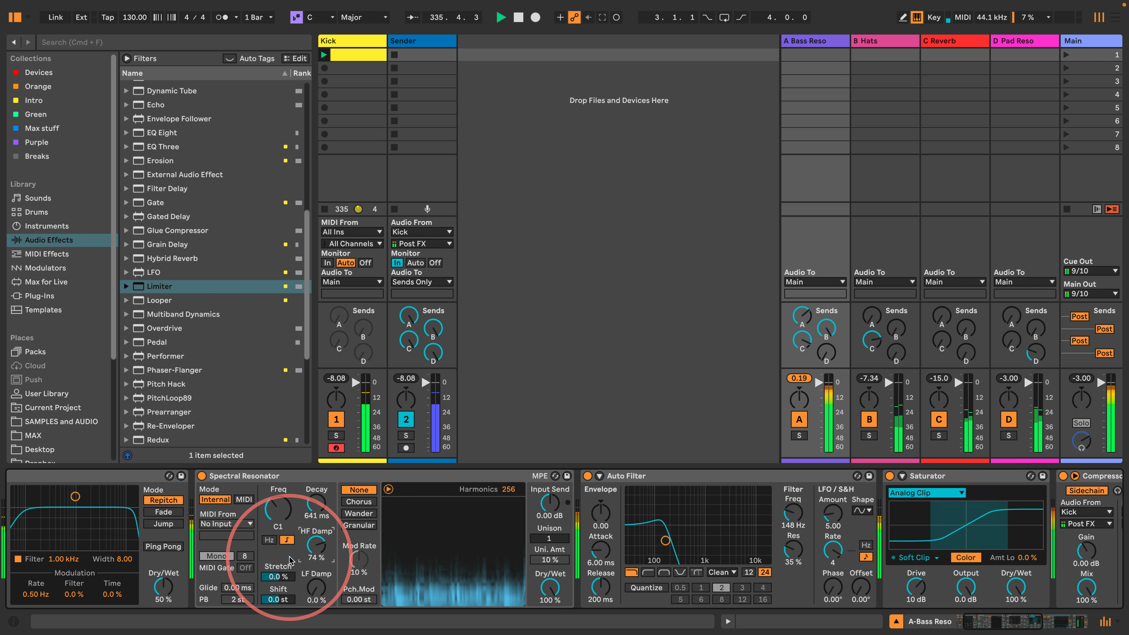
mouse_move(316, 504)
left_mouse_down()
mouse_move(316, 440)
mouse_move(316, 493)
left_mouse_up()
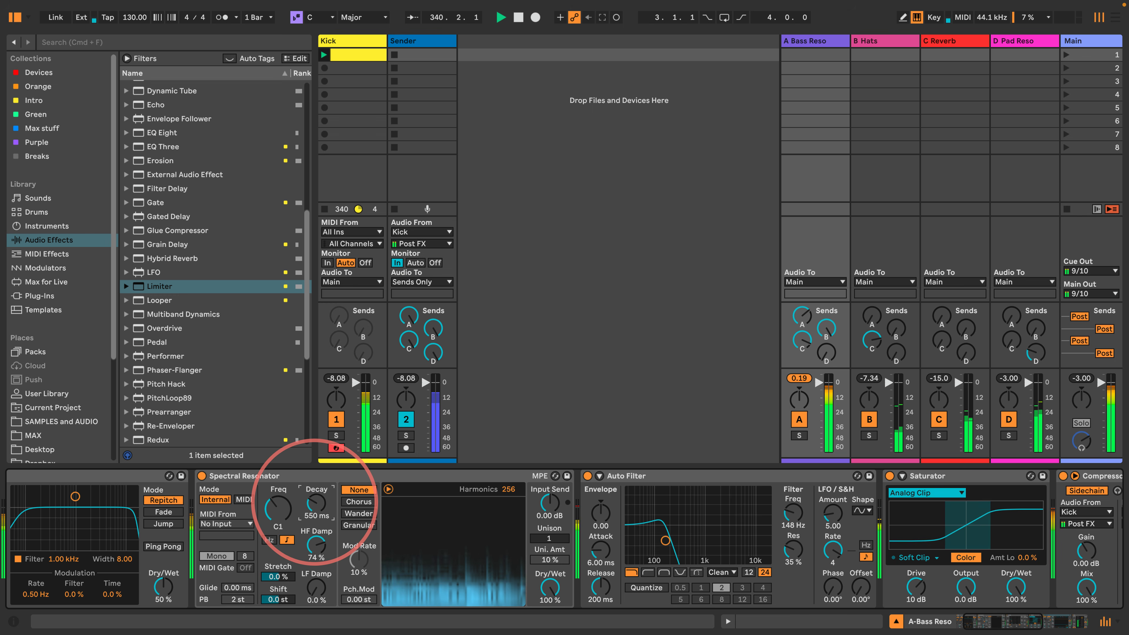
Step: Set the delay time in Bass Reso's Delay to 5 sixteenths on both channels
left_click_drag(986, 622, 964, 623)
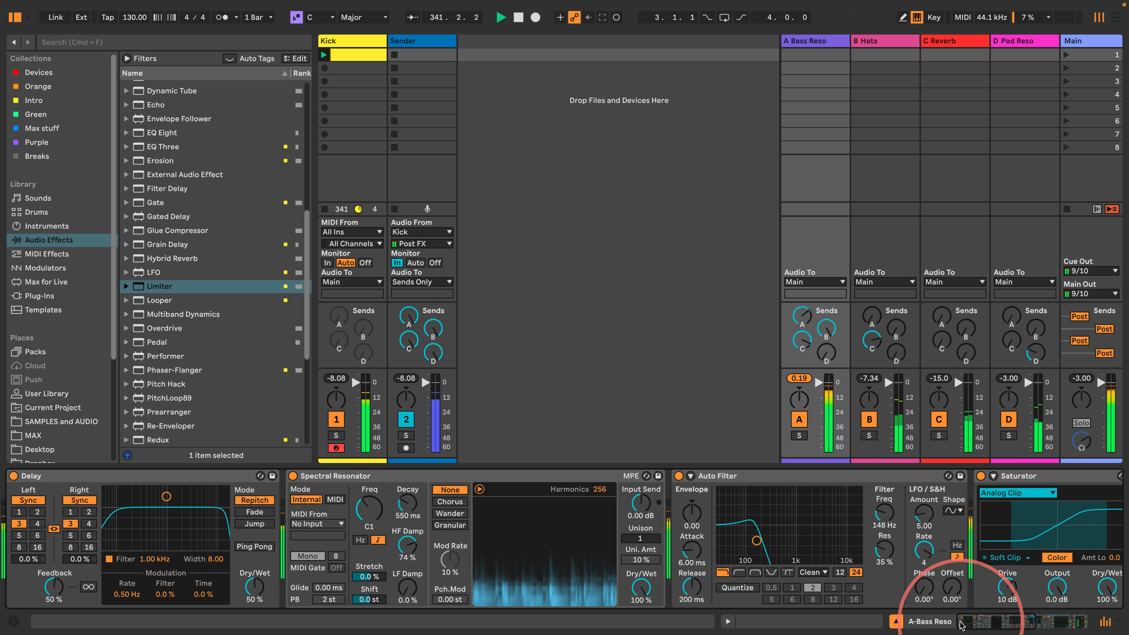
left_click(89, 523)
left_click(70, 535)
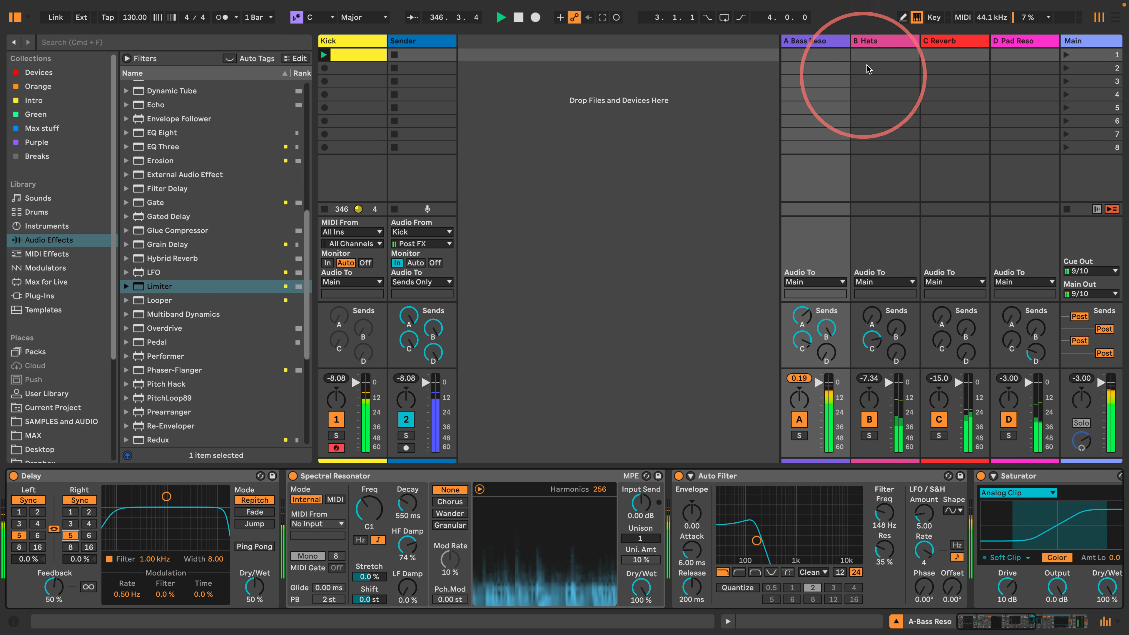
Step: Set the Hats return's Vocoder to 8 bands, a range of 20 Hz to 18 kHz and a bandwidth of about 167%
left_click(873, 40)
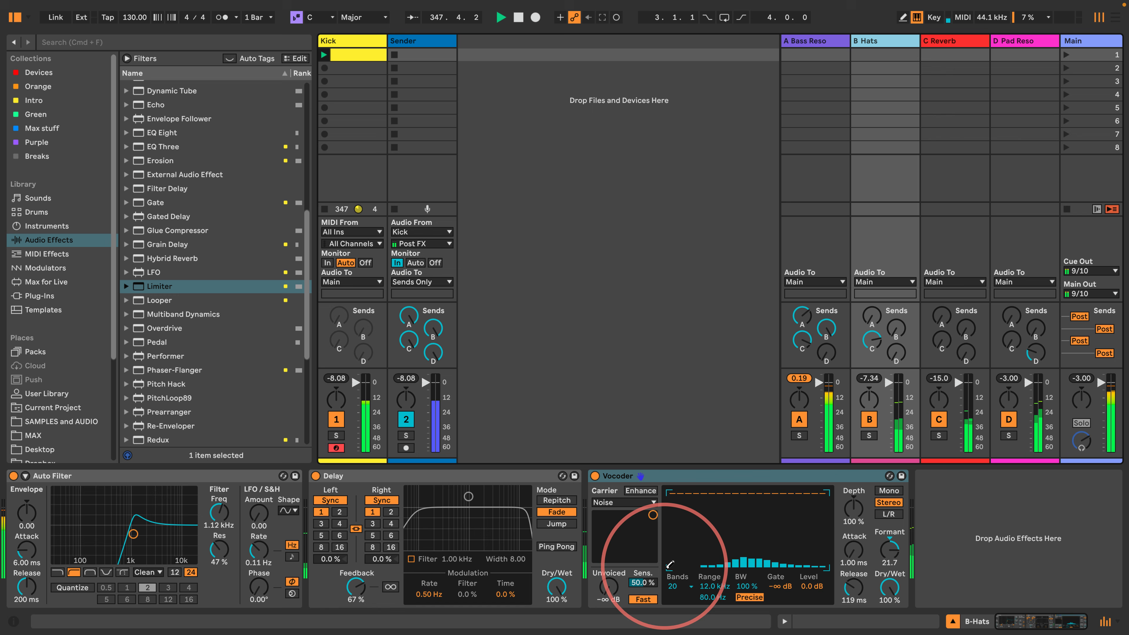
left_click(673, 586)
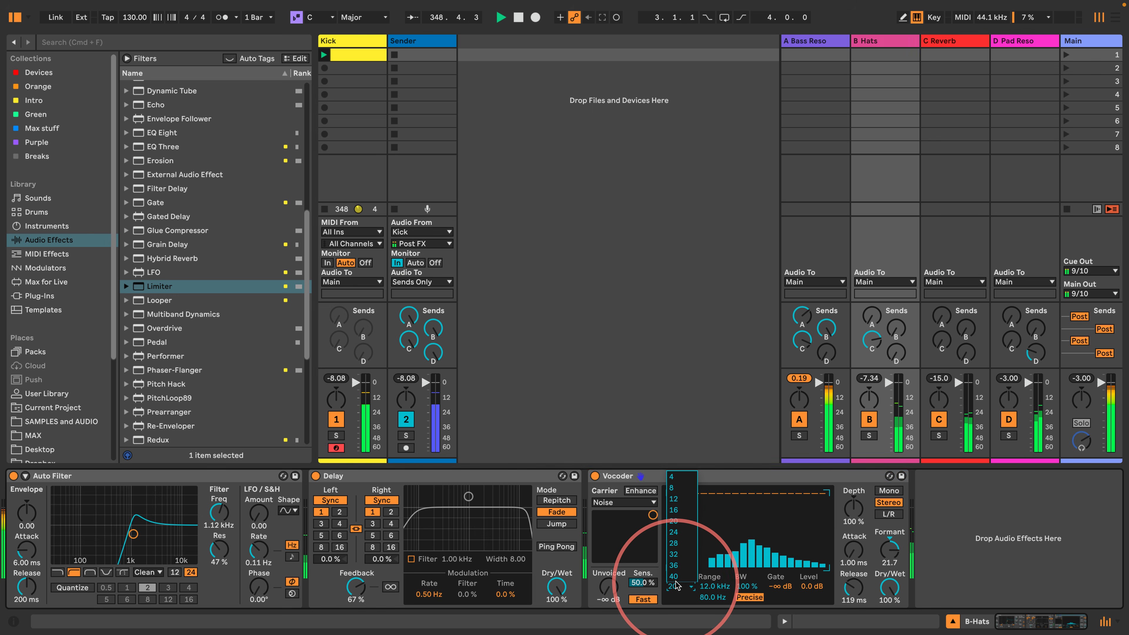
left_click(675, 576)
left_click(673, 586)
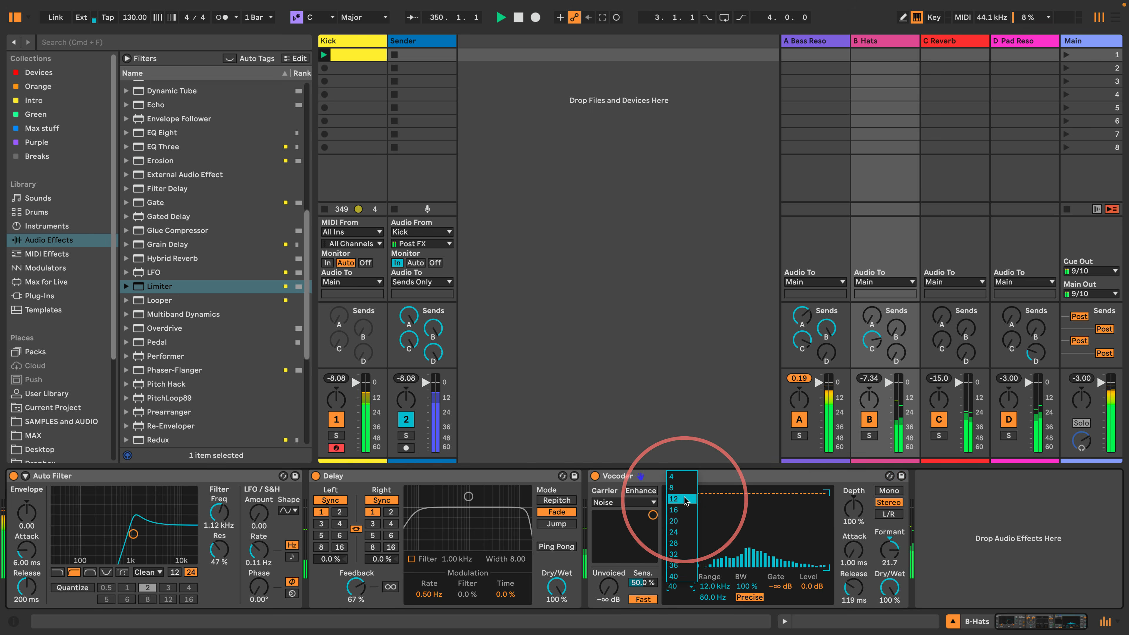
left_click(677, 488)
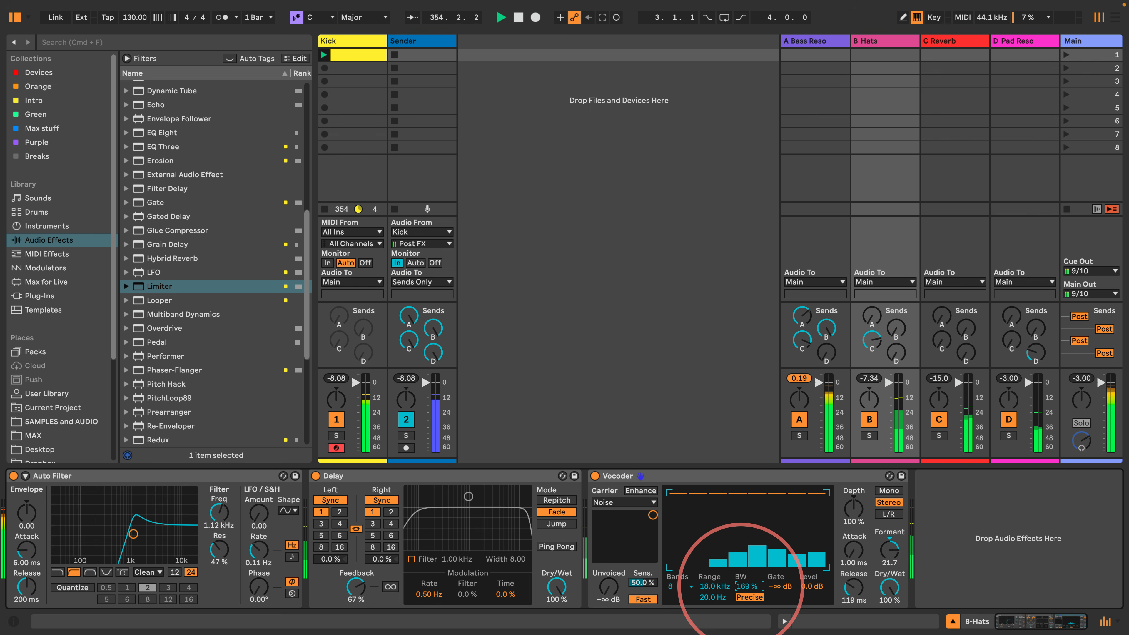
Step: Set the Hats Vocoder's Formant to 26.3 and its Release to 63.1 ms
left_click_drag(889, 550, 862, 541)
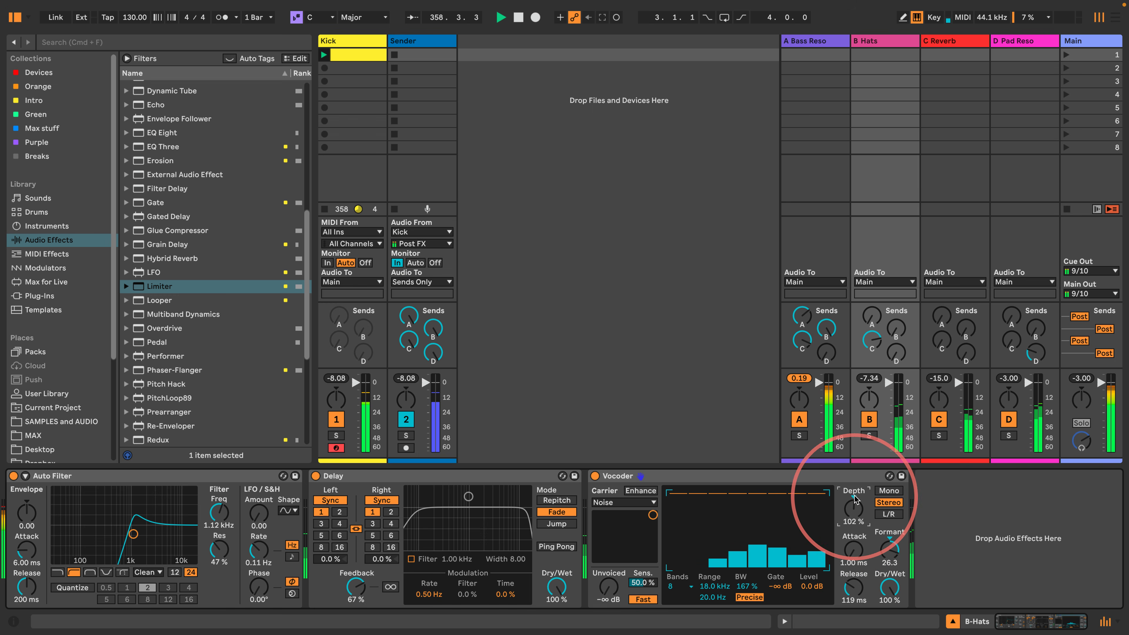
left_click_drag(852, 587, 852, 571)
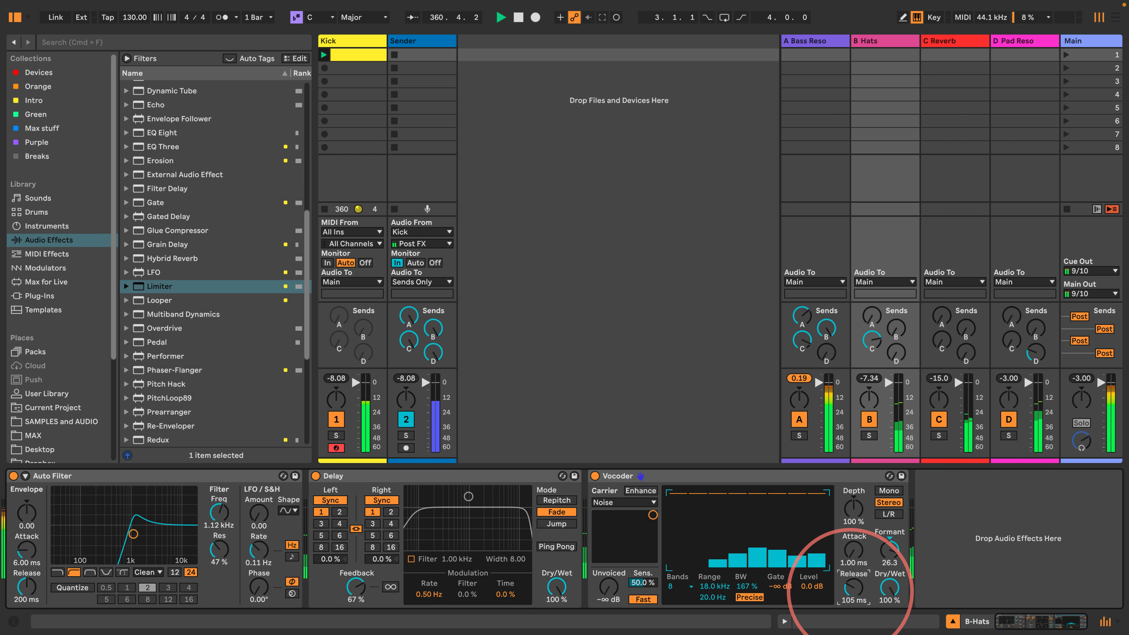
left_click_drag(852, 587, 852, 590)
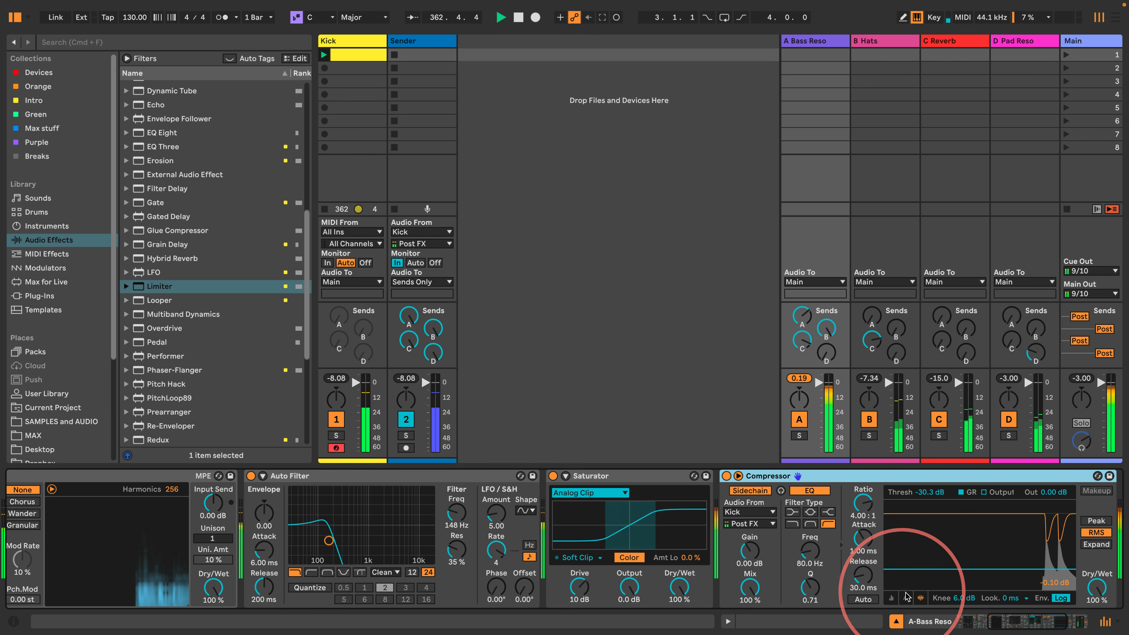
Step: Copy Bass Reso's sidechain Compressor after the Vocoder on the Hats return and add a Limiter behind it
left_click_drag(1008, 621, 909, 621)
left_click(70, 523)
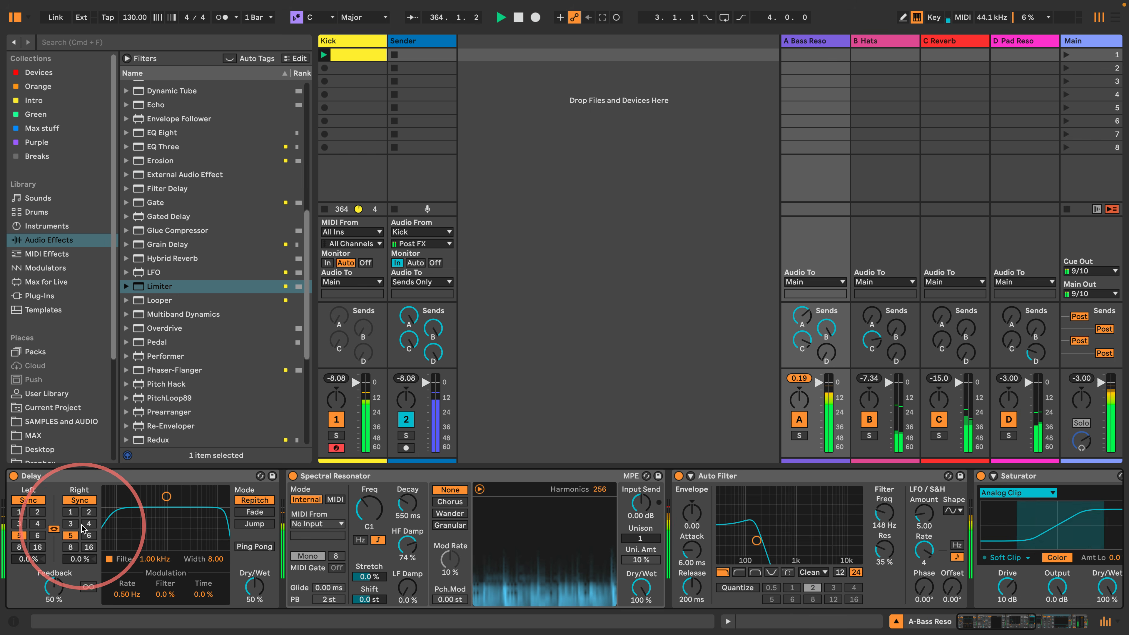
scroll(491, 529, "right", 15)
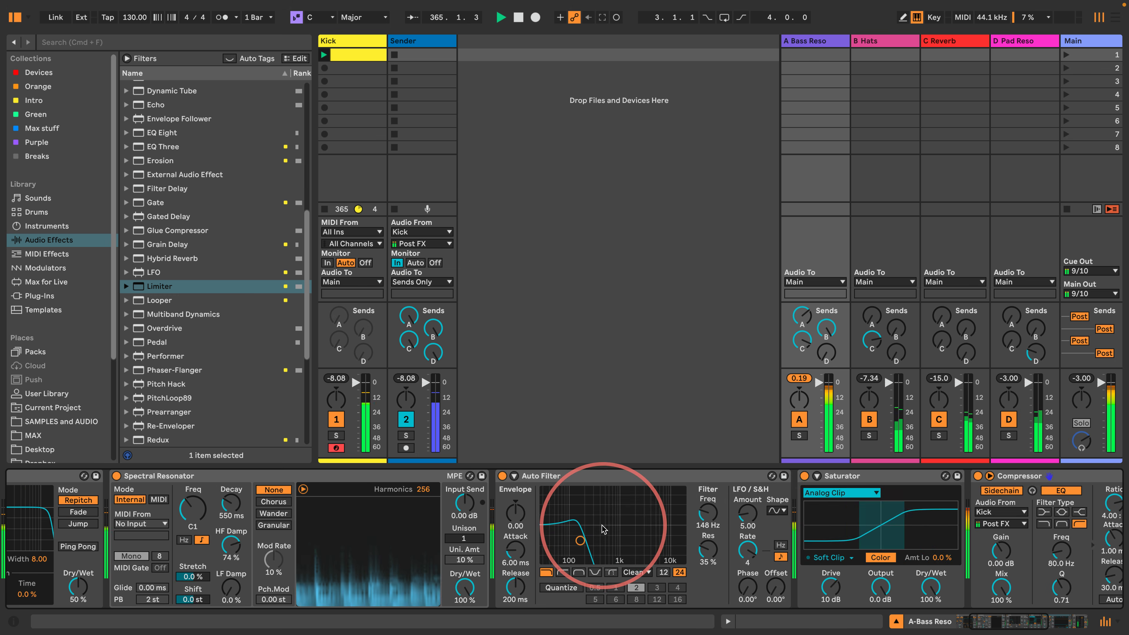
left_click_drag(595, 476, 948, 522)
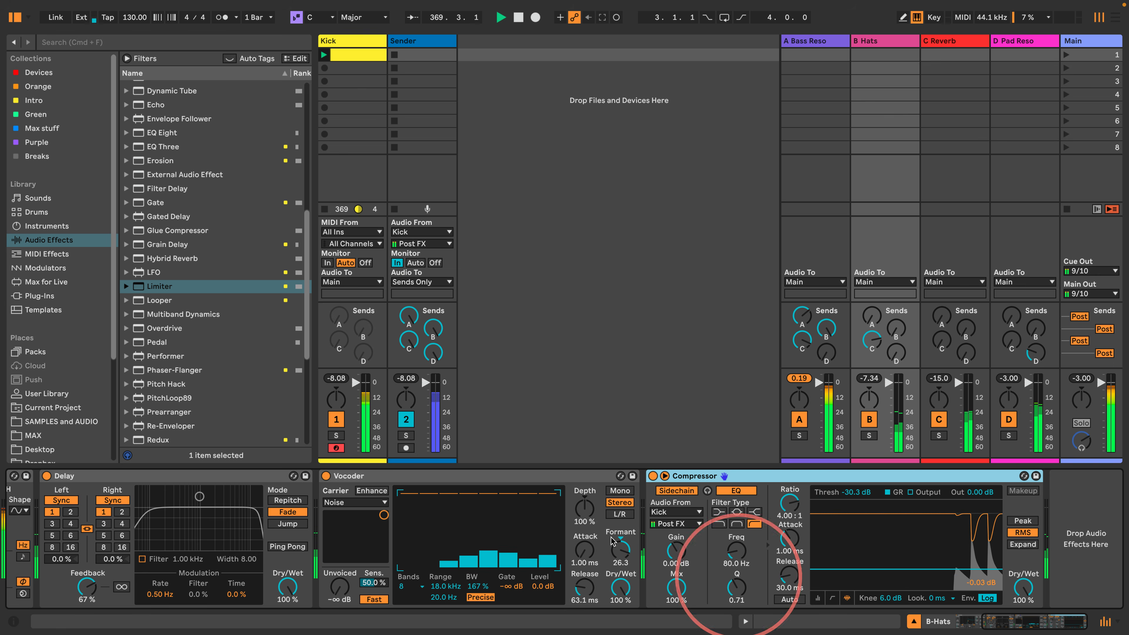
left_click_drag(152, 297, 1085, 535)
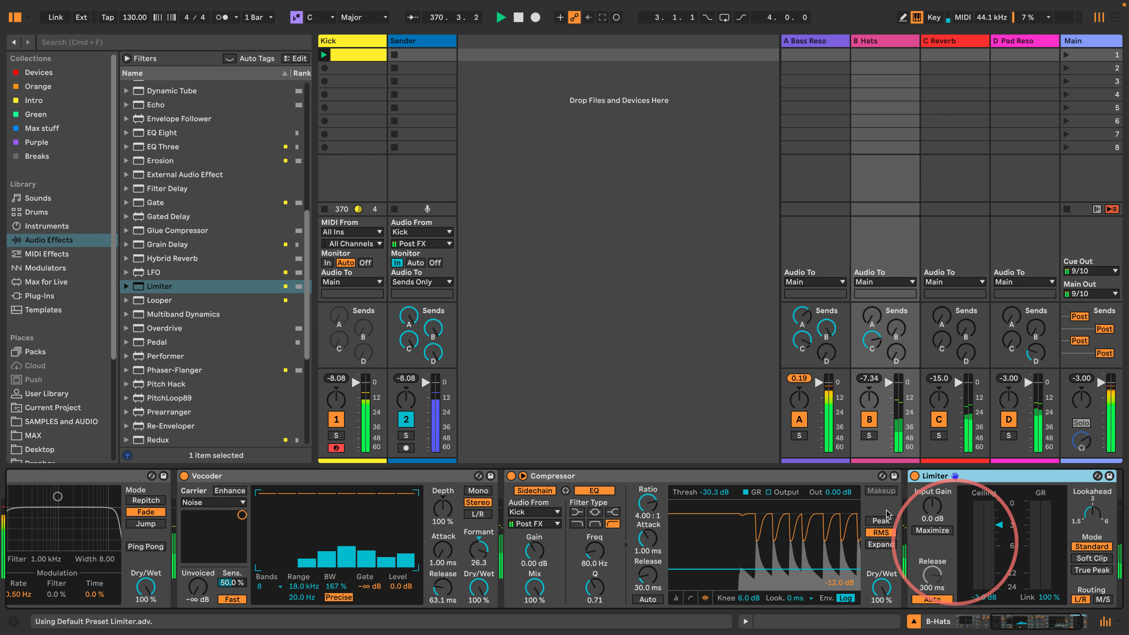
Step: Feed the Hats return back into itself by setting its send B to about -29 dB
left_click_drag(895, 331, 895, 280)
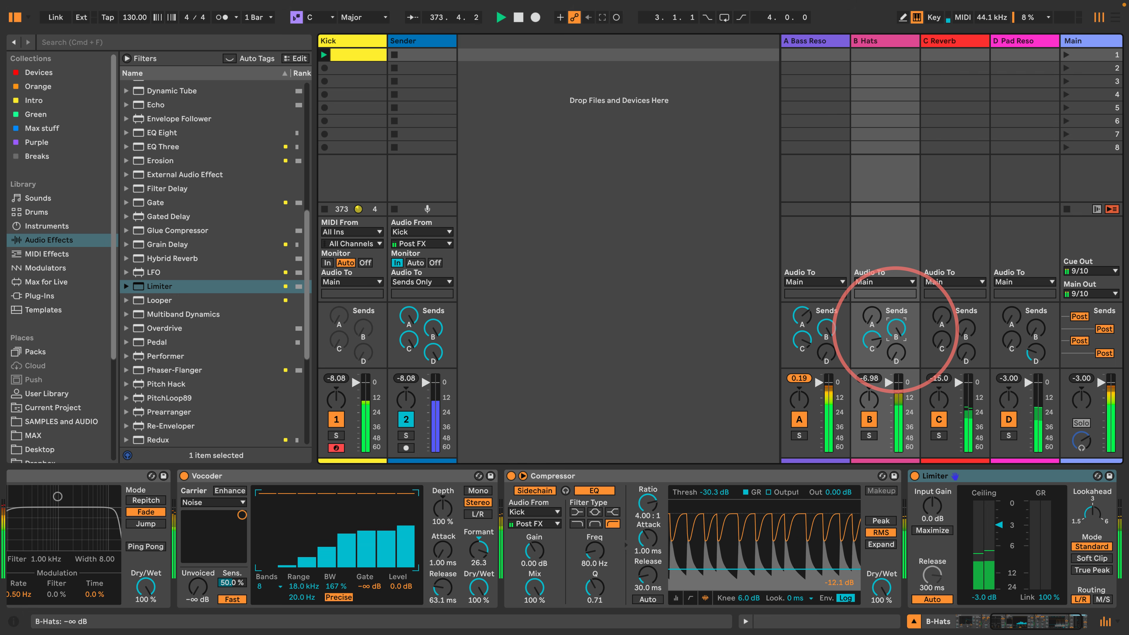
left_click_drag(896, 329, 895, 351)
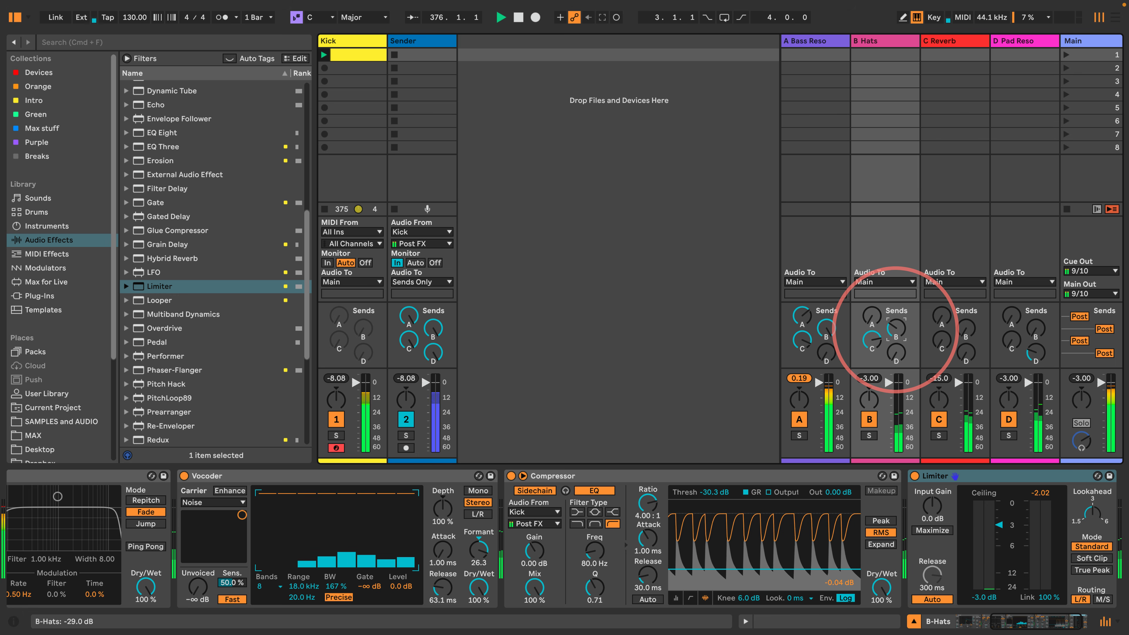
left_click_drag(895, 351, 895, 353)
Step: Audition the Hats and Pad Reso returns solo with the Kick muted, then restore the full mix
left_click(336, 419)
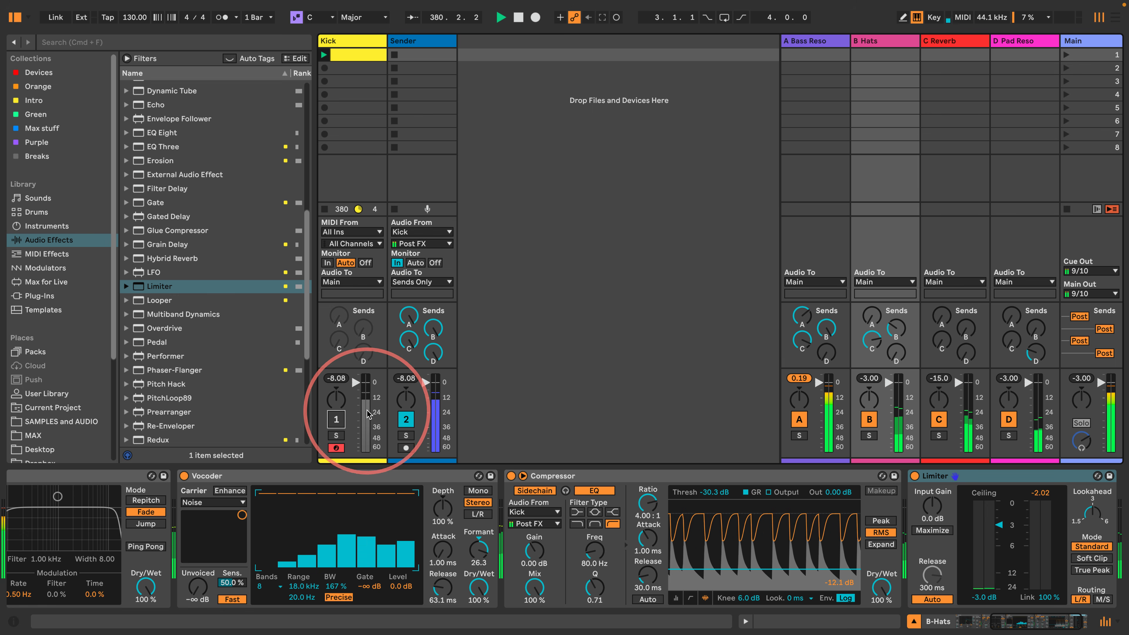
left_click(869, 436)
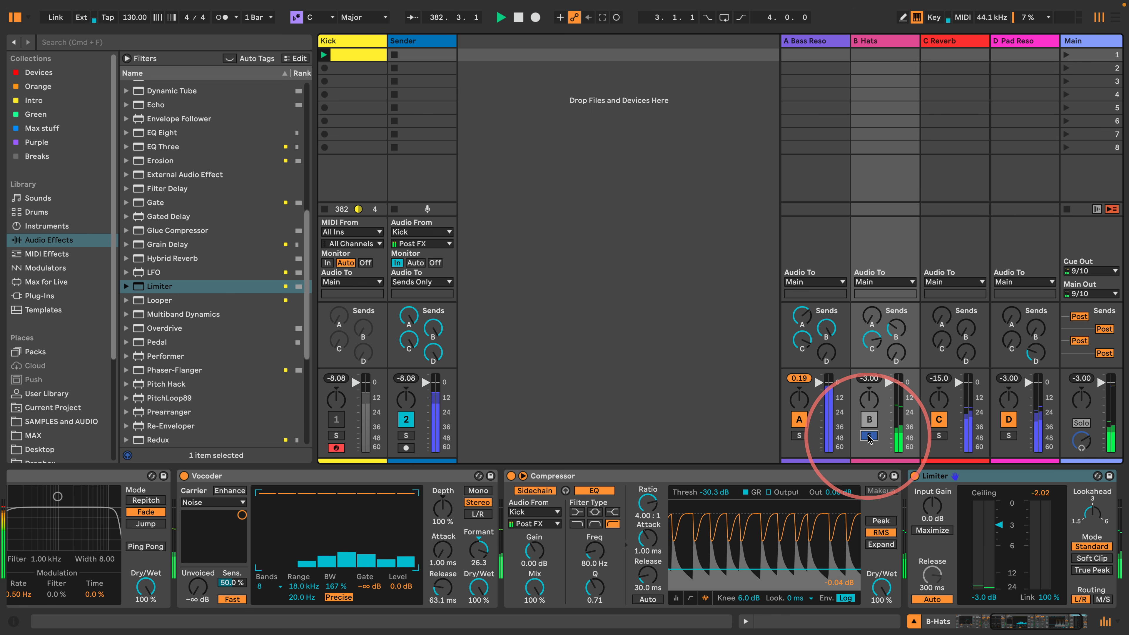
left_click(1008, 435)
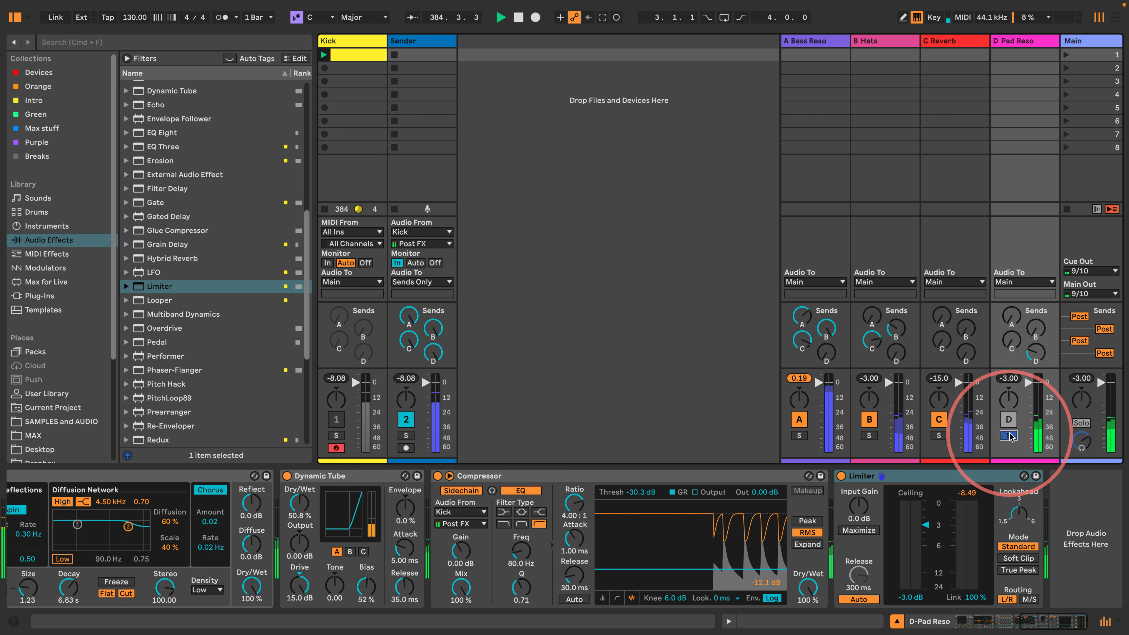
left_click(1008, 435)
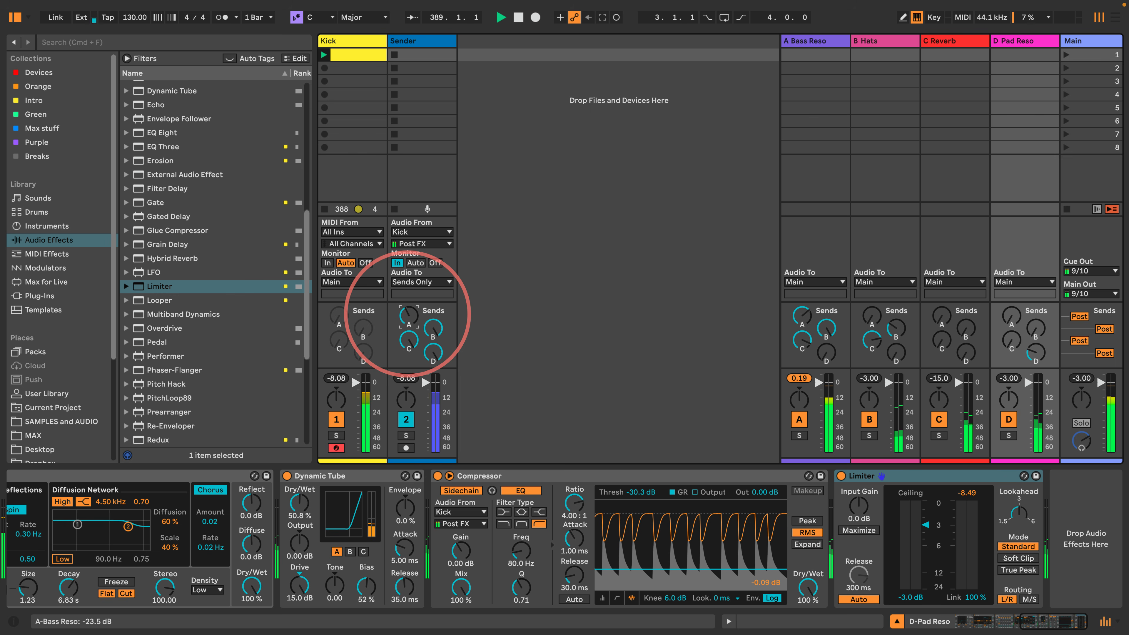
Step: Turn the Sender track's send A off and lower Bass Reso's own send A to about -64 dB
left_click_drag(408, 316, 408, 335)
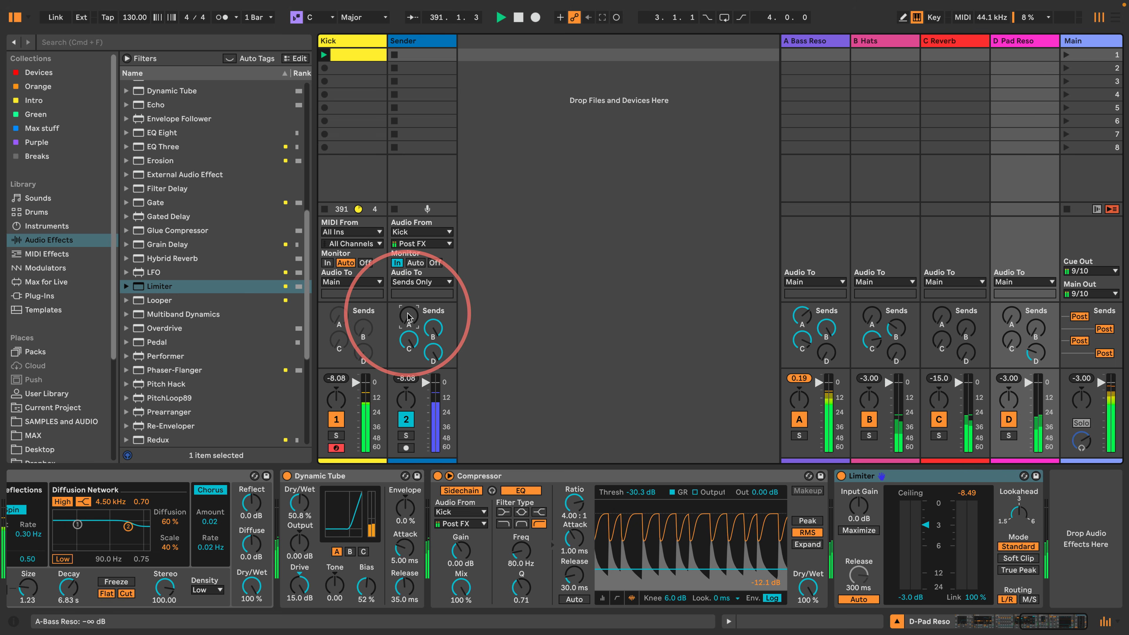
left_click(801, 316)
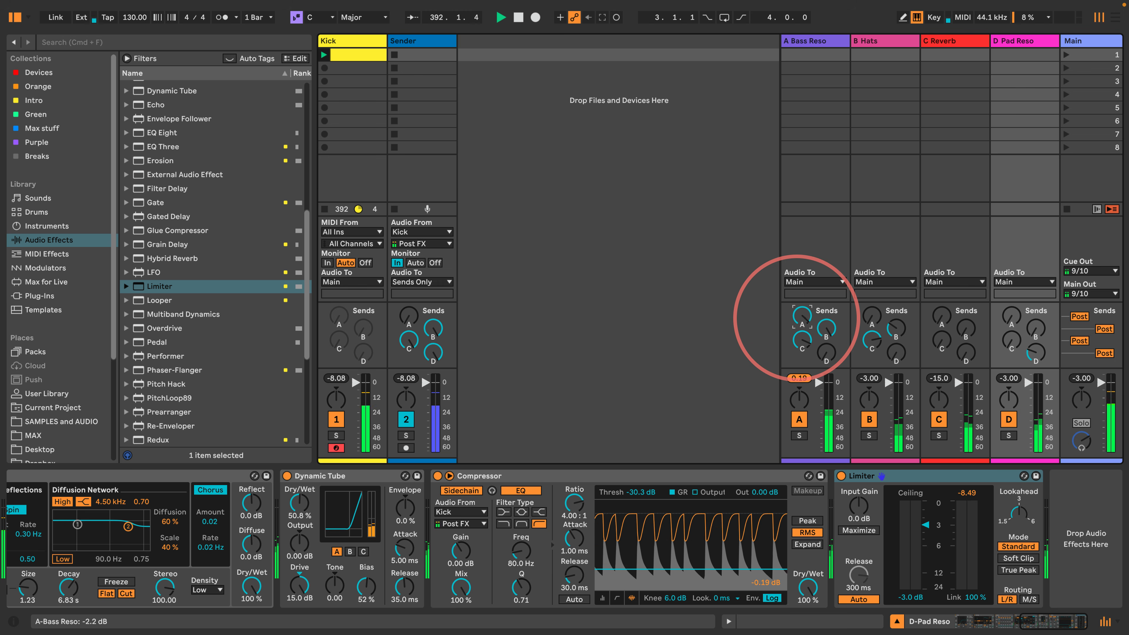
left_click_drag(802, 316, 802, 326)
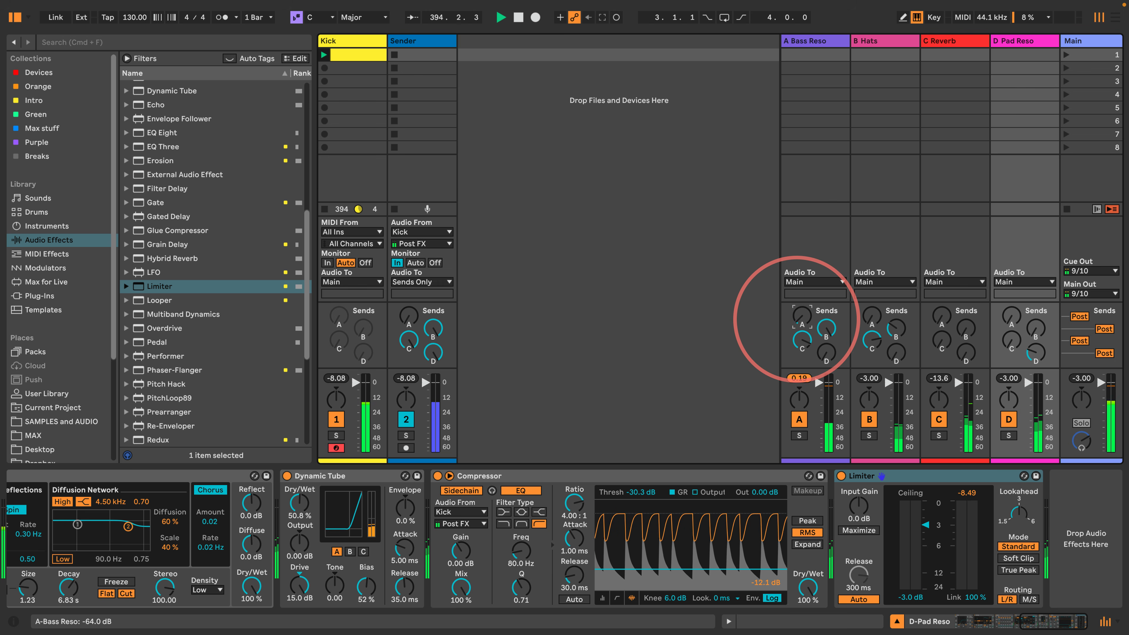
left_click(609, 340)
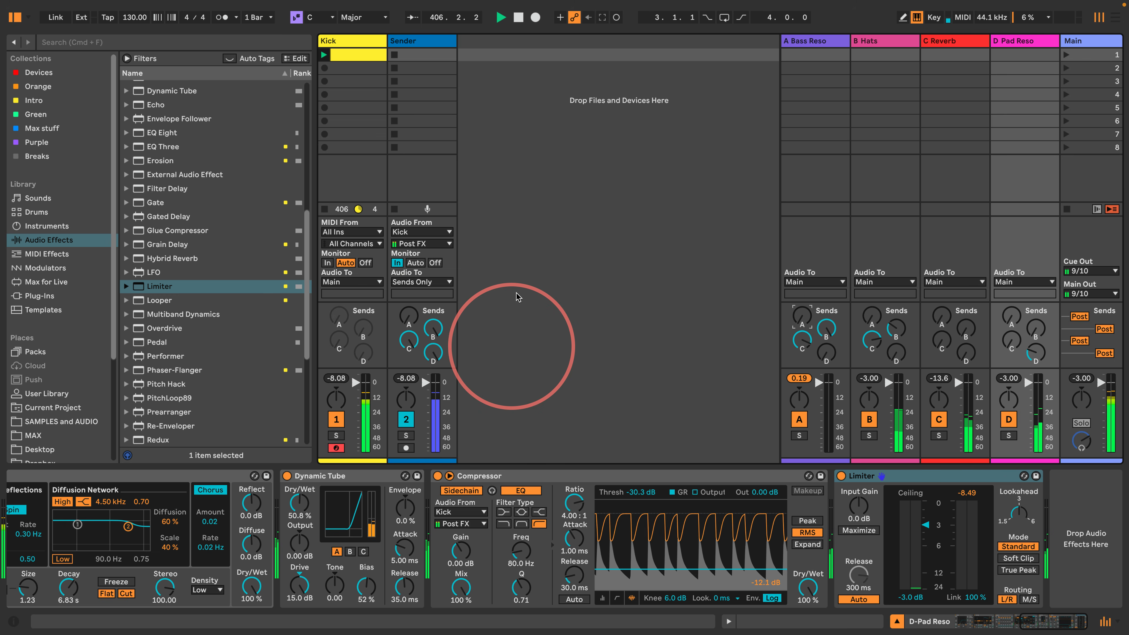
Step: Raise the Sender track's send A to about -1.3 dB and show the Bass Reso return's devices
left_click(407, 316)
left_click_drag(407, 315, 407, 297)
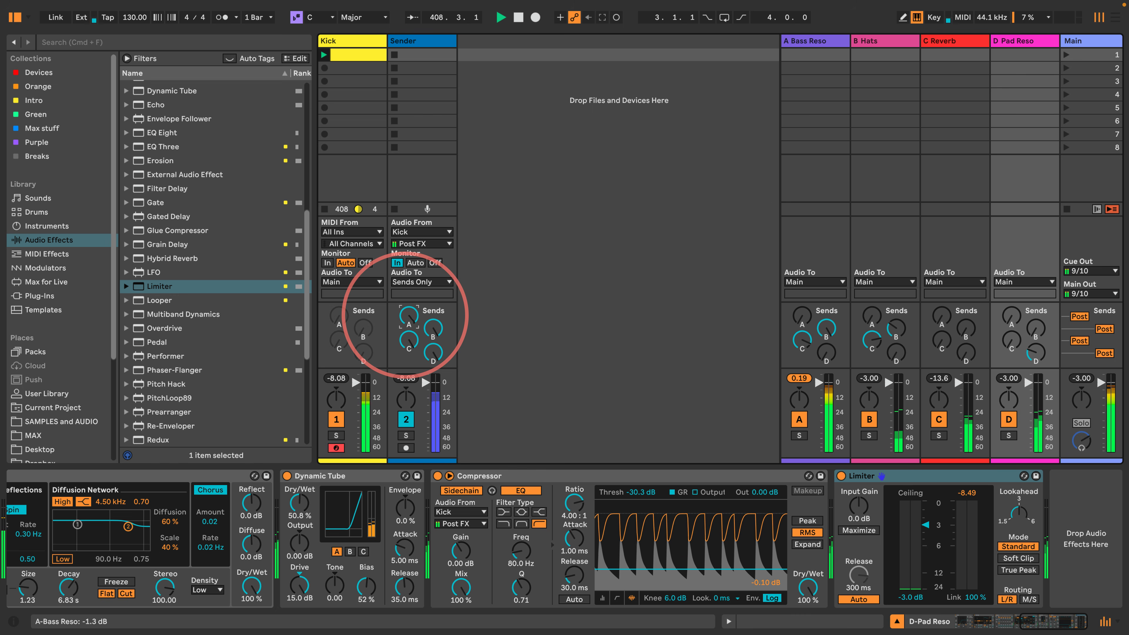
left_click(815, 41)
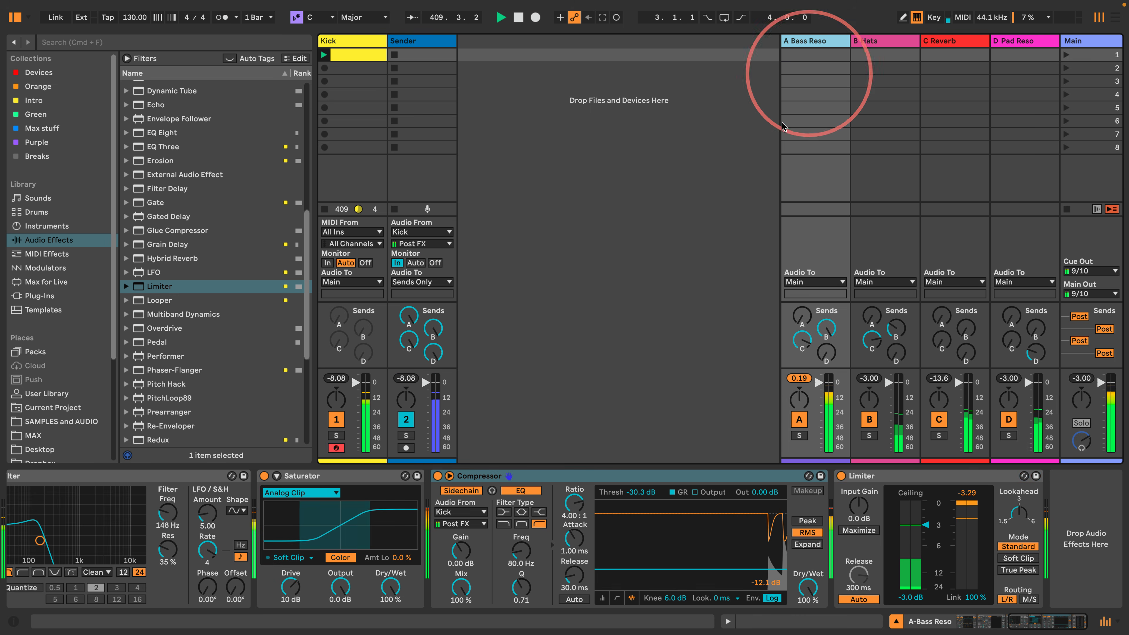
Step: Raise the Bass Reso return's send D to about -11.4 dB and fine-tune the Sender track's send A
scroll(1020, 574, "left", 5)
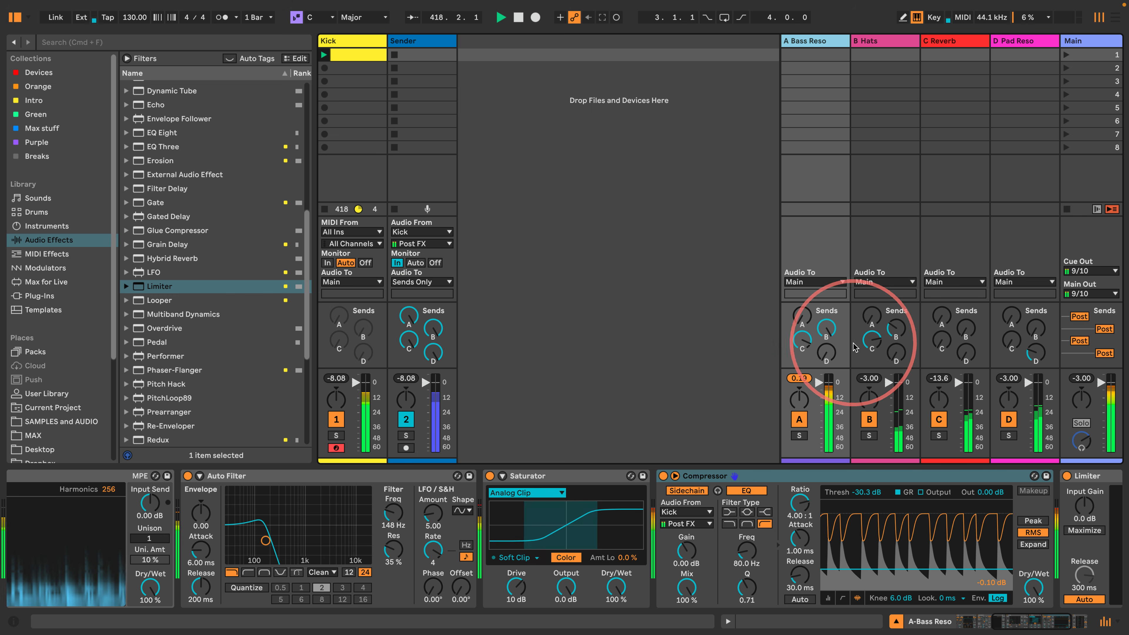
left_click_drag(834, 358, 826, 355)
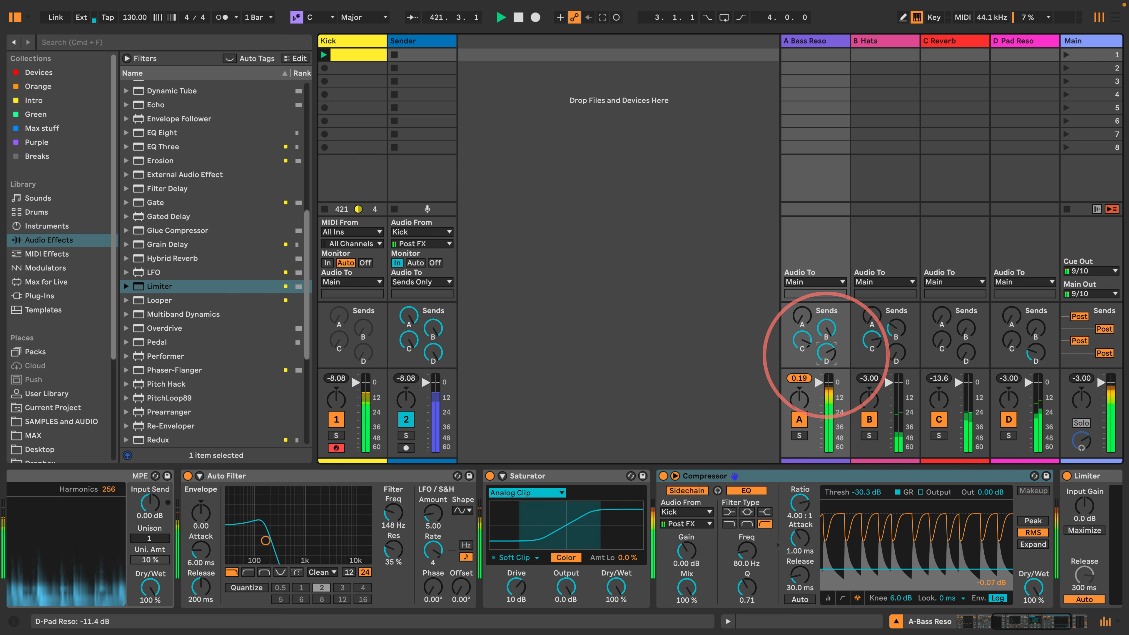
left_click_drag(408, 315, 407, 314)
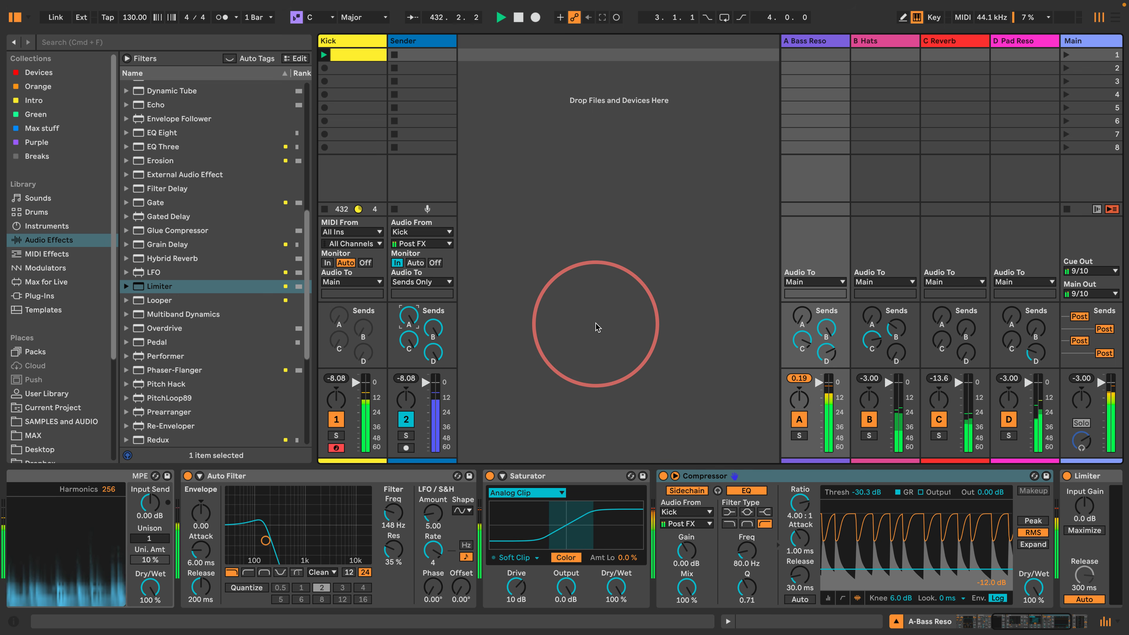
Step: Set the Pad Reso Reverb's Size to 0.63 and the return's own send D to about -25 dB
left_click(1011, 44)
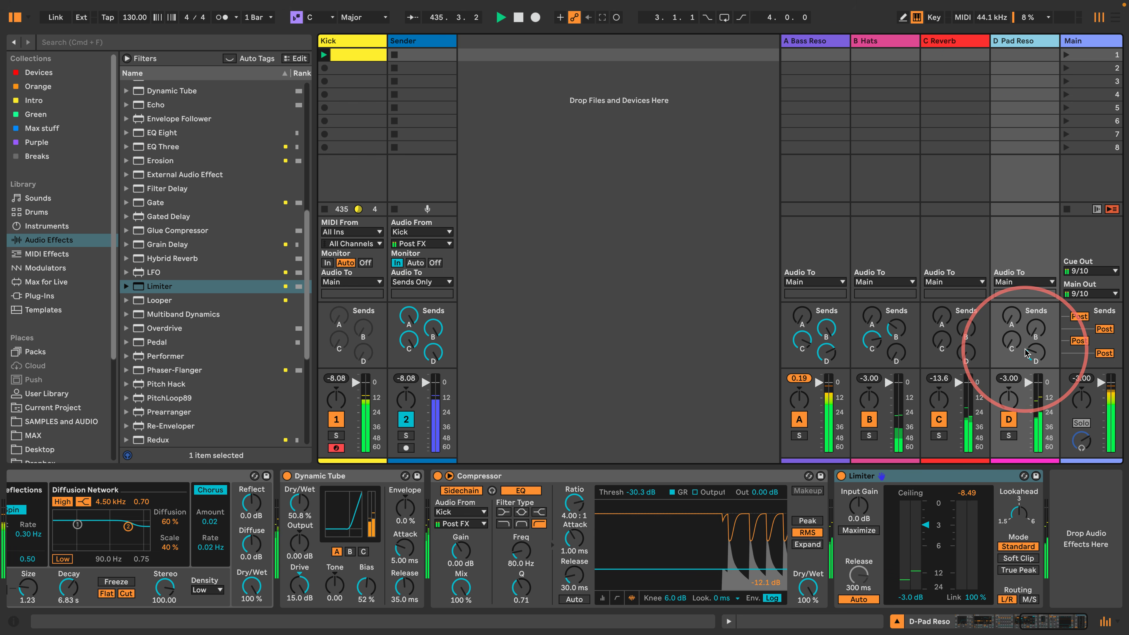
left_click_drag(1040, 621, 1000, 621)
left_click_drag(542, 591, 542, 618)
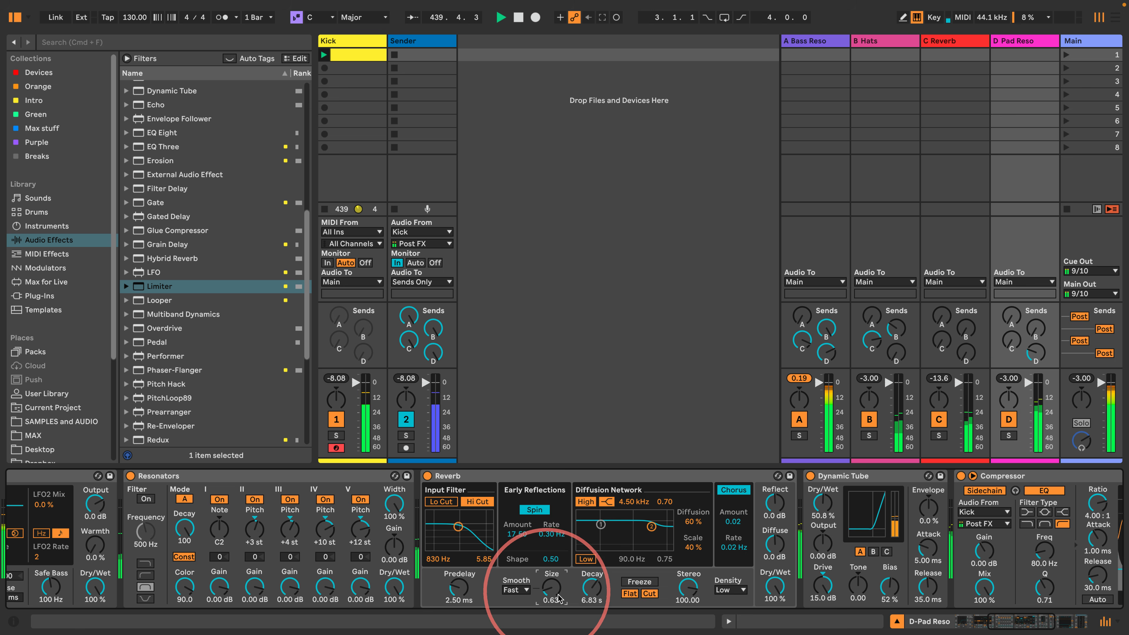
left_click(1035, 351)
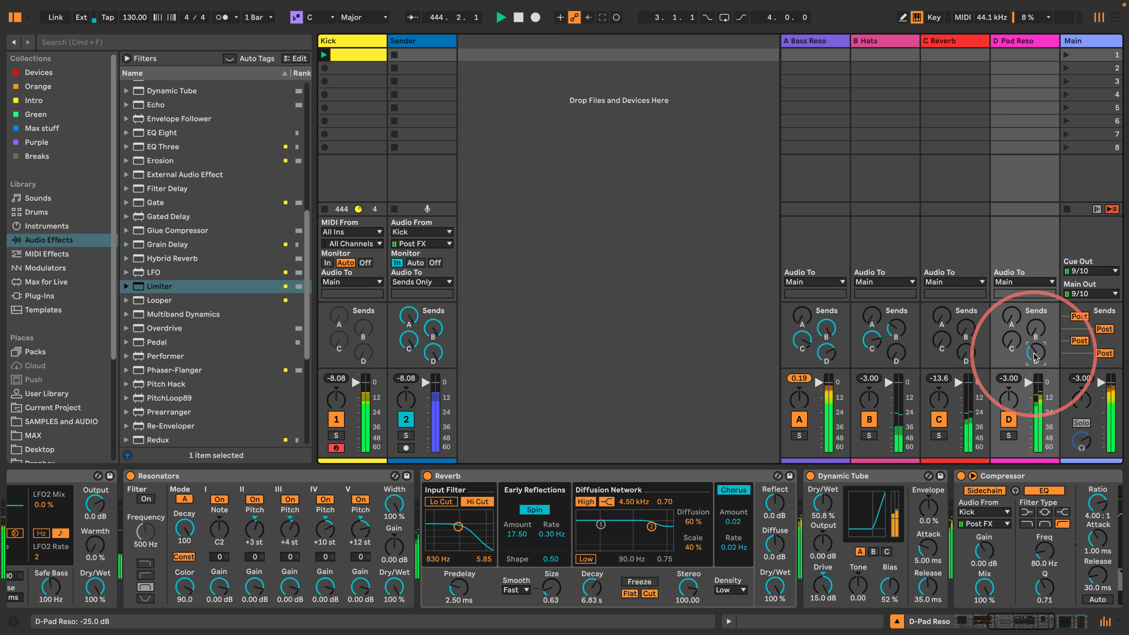
Step: Add a high-pass Auto Filter at about 323 Hz after Pad Reso's Dynamic Tube and set the return's send D to about -34 dB
scroll(176, 191, "up", 10)
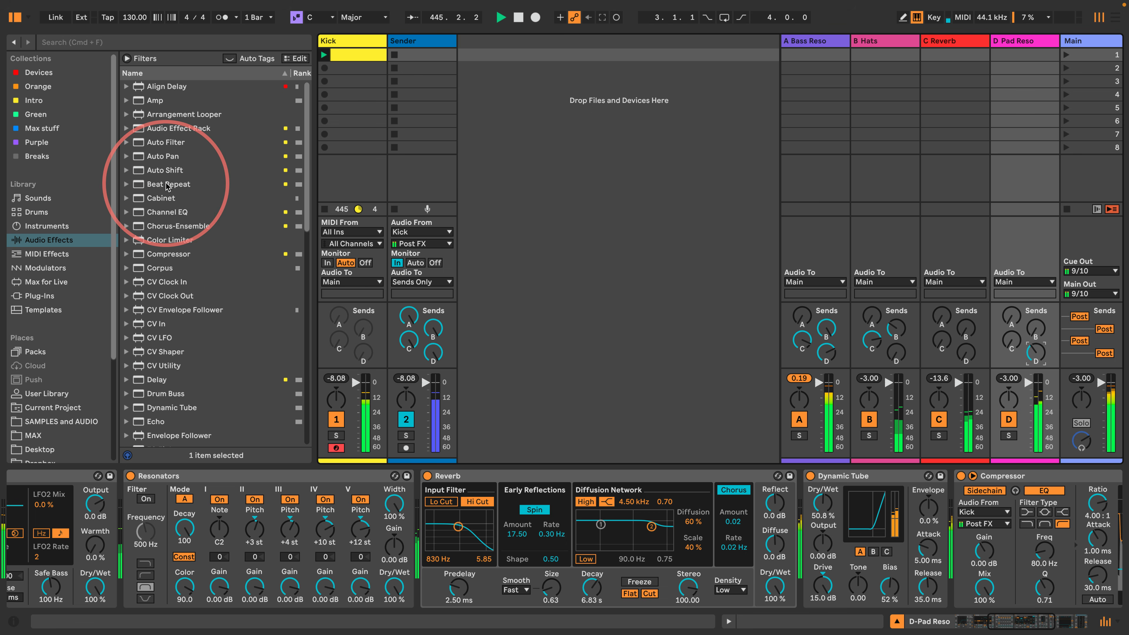
left_click_drag(166, 142, 922, 551)
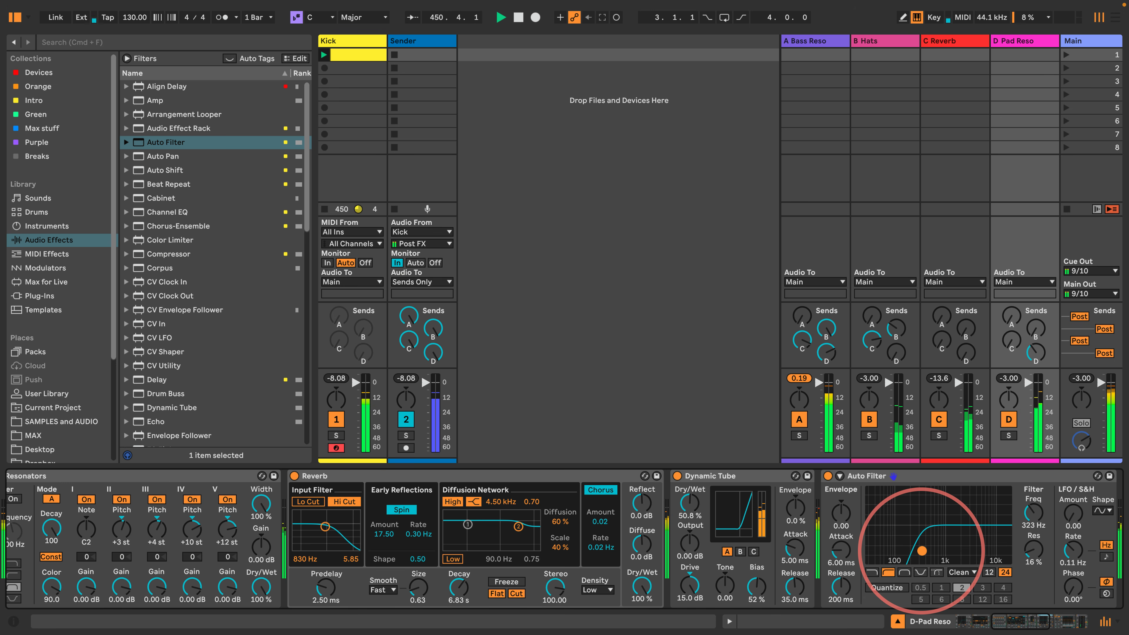
left_click_drag(1036, 350, 1033, 353)
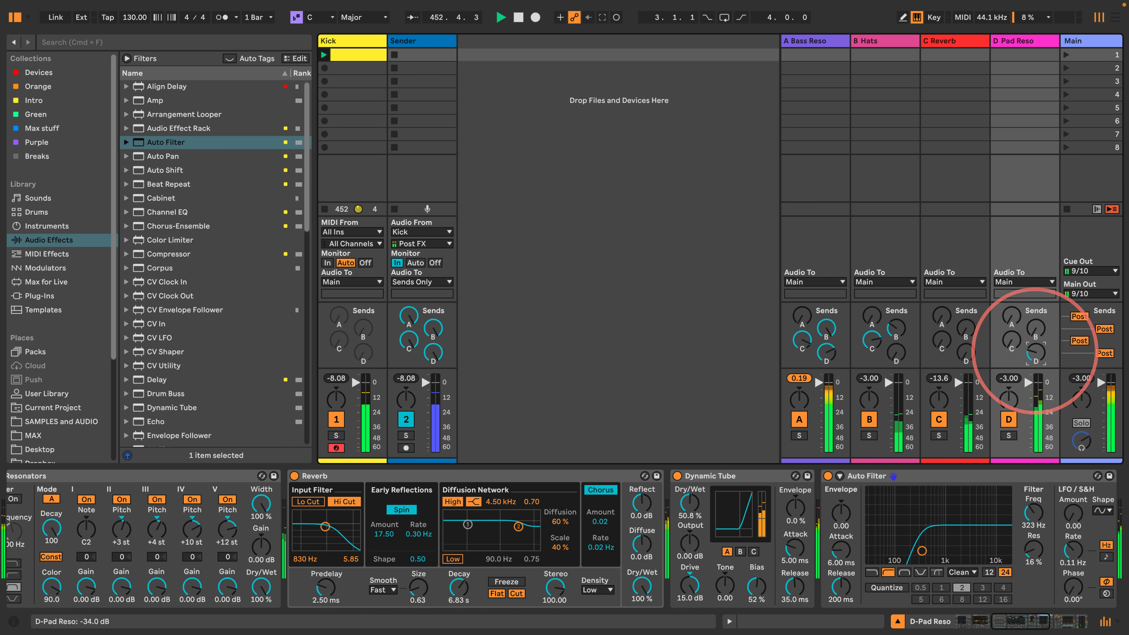
Step: Enlarge the mixer section, lower the Pad Reso return's volume to -6.0 dB and set its send D to about -32 dB
left_click_drag(1029, 382, 961, 279)
left_click_drag(1027, 289, 1028, 294)
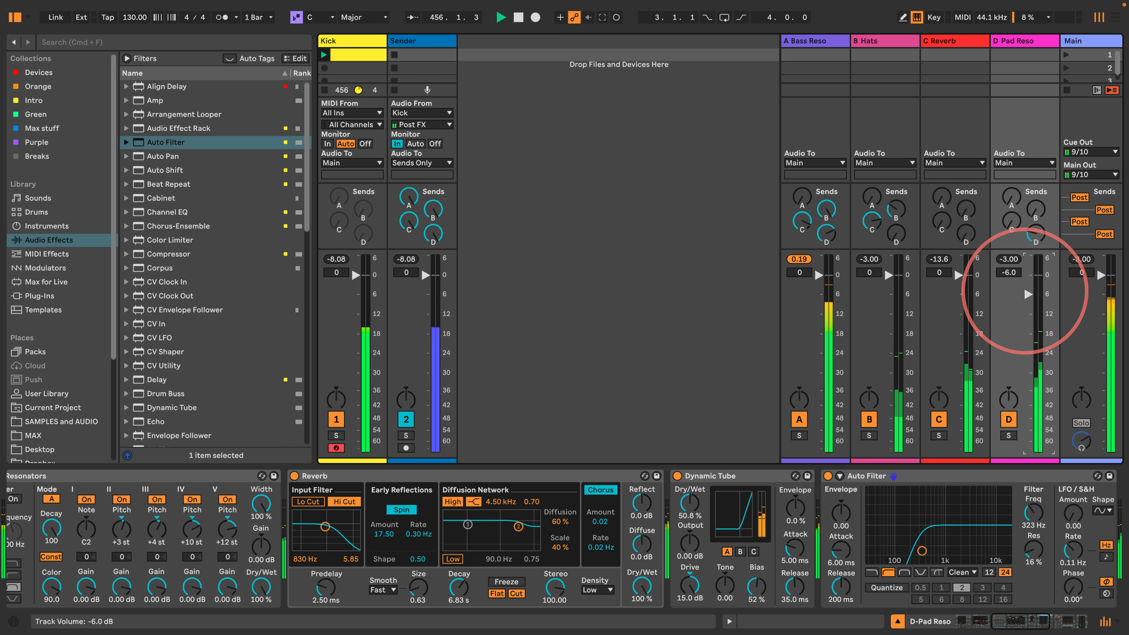
left_click_drag(1022, 232, 1028, 227)
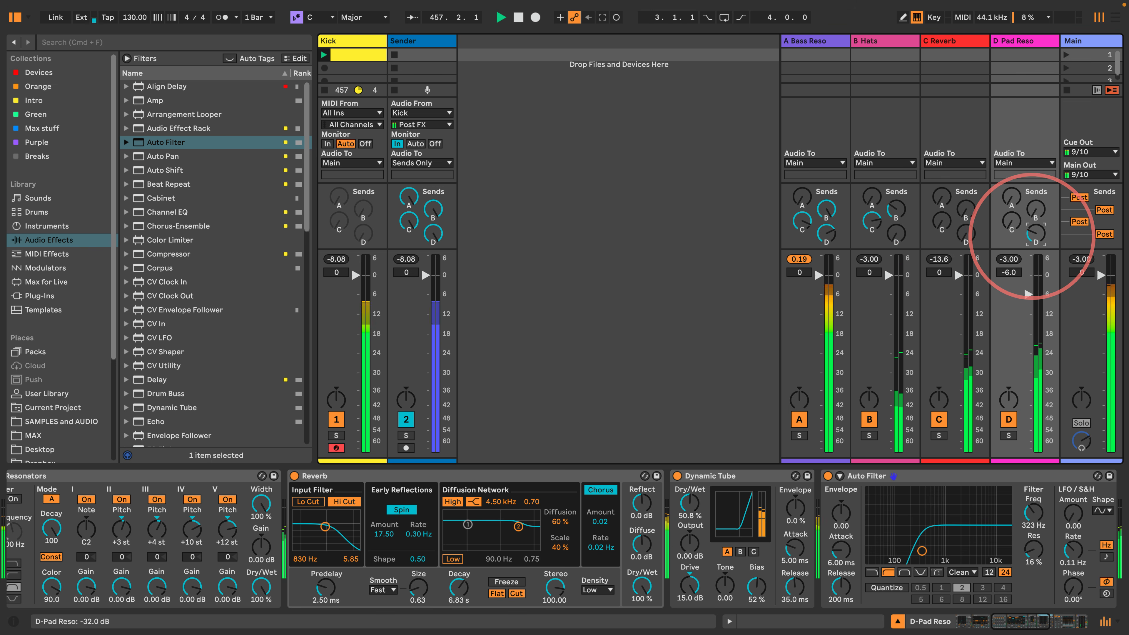
Step: Try the Kick track's DS Kick with its Drive raised to about 90.6 %
left_click(327, 41)
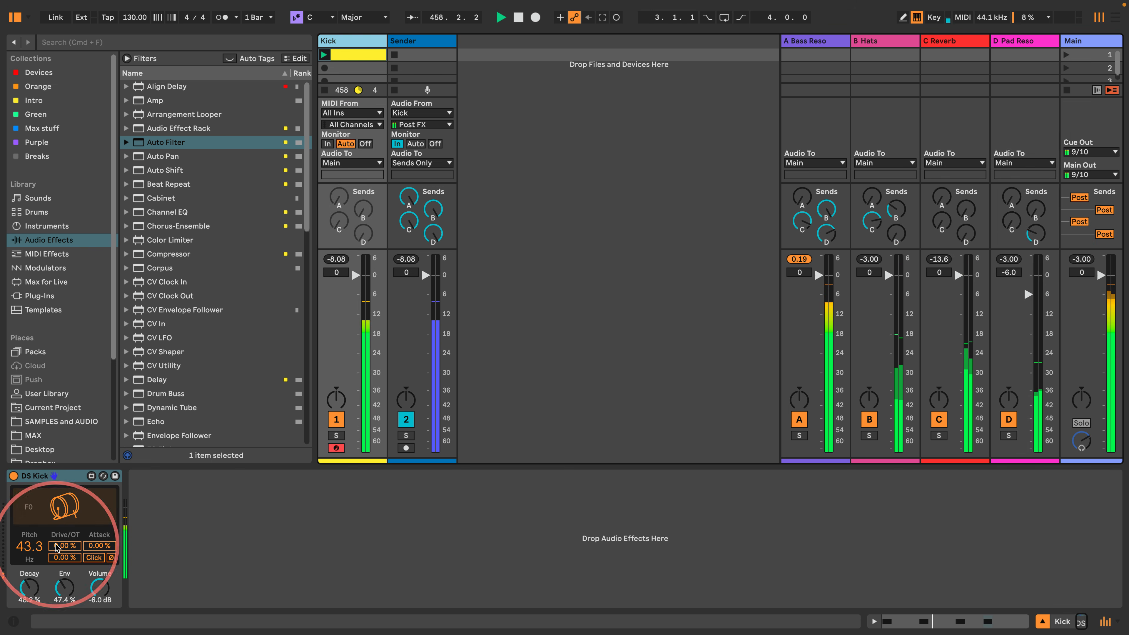
left_click_drag(55, 546, 55, 485)
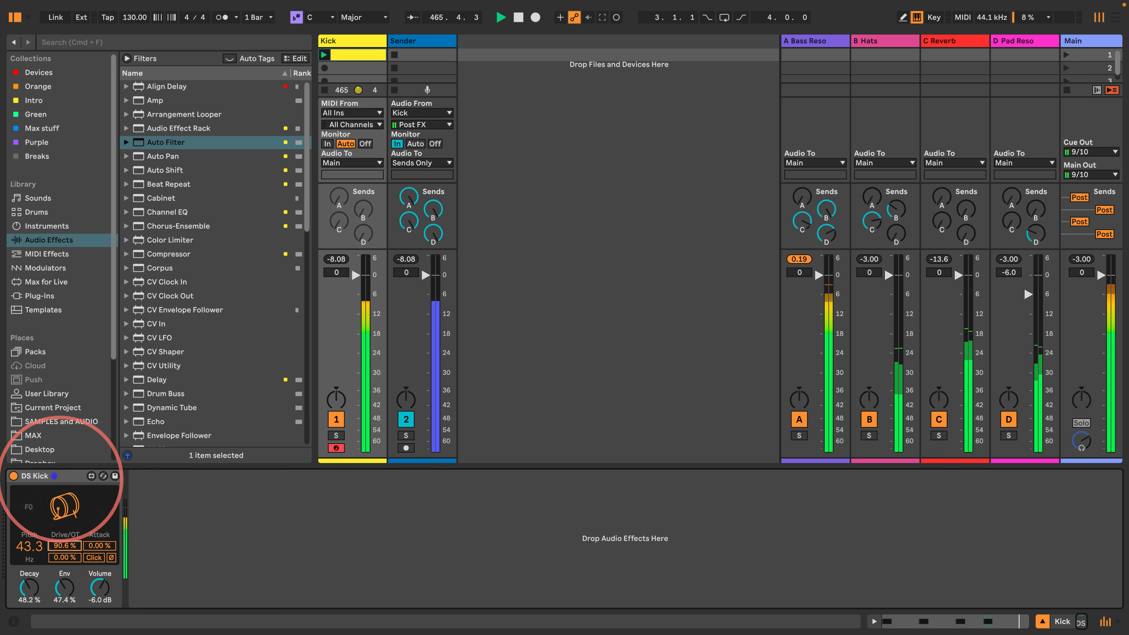
Step: Try a long 6.14 s Decay with HF Damp at 0.0 % on Bass Reso's Spectral Resonator
left_click(805, 44)
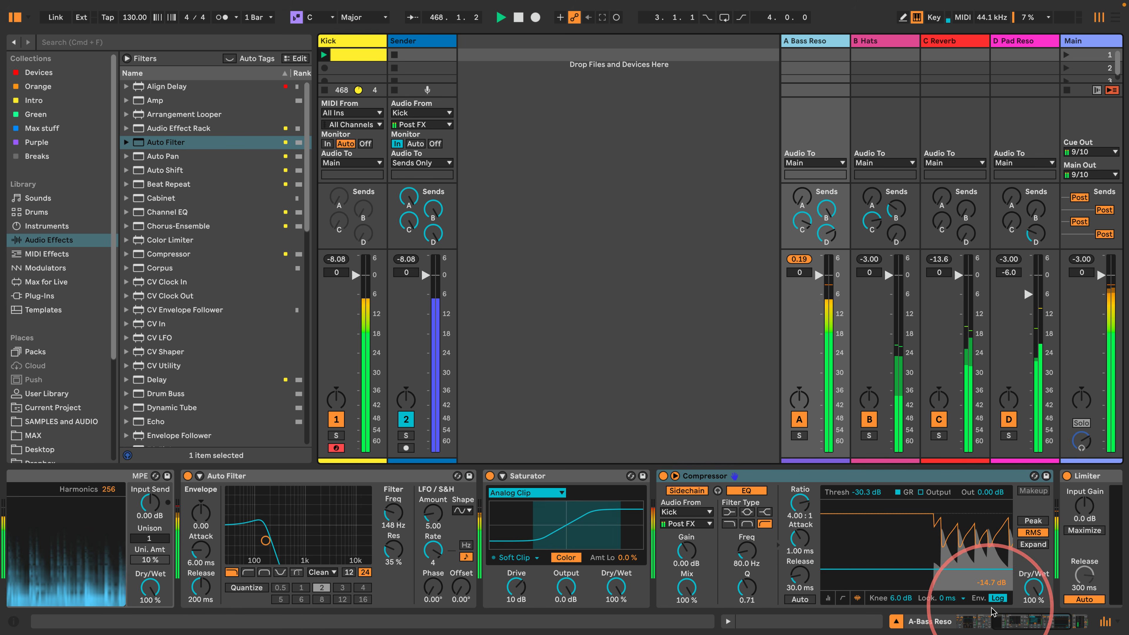
left_click_drag(1005, 621, 955, 621)
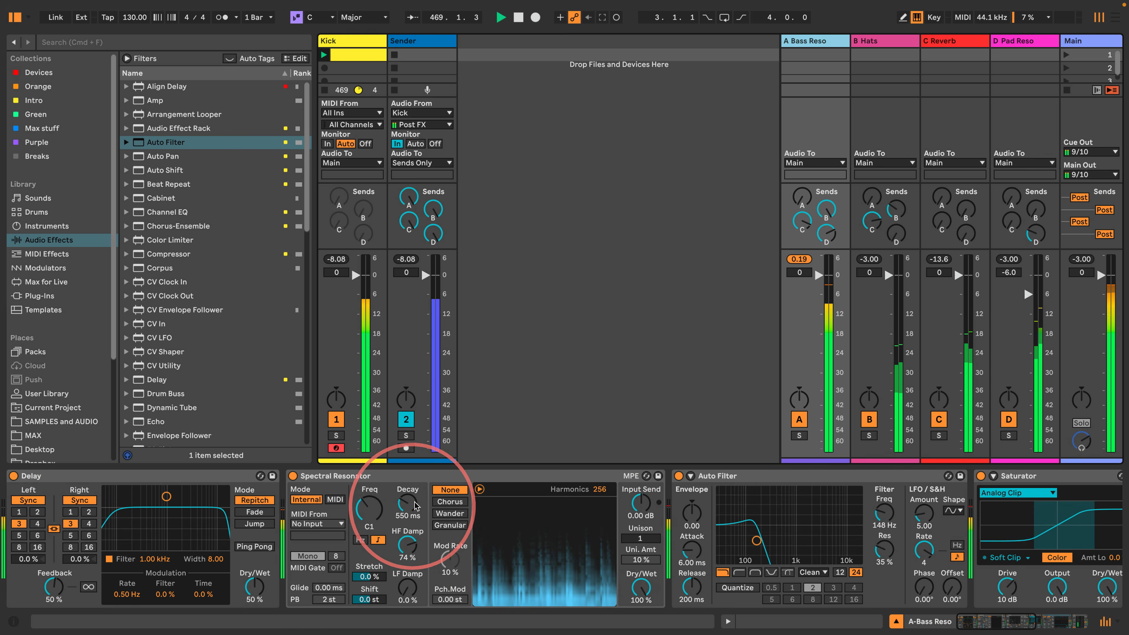
left_click_drag(415, 506, 416, 473)
left_click_drag(405, 504, 405, 502)
left_click_drag(405, 541, 405, 543)
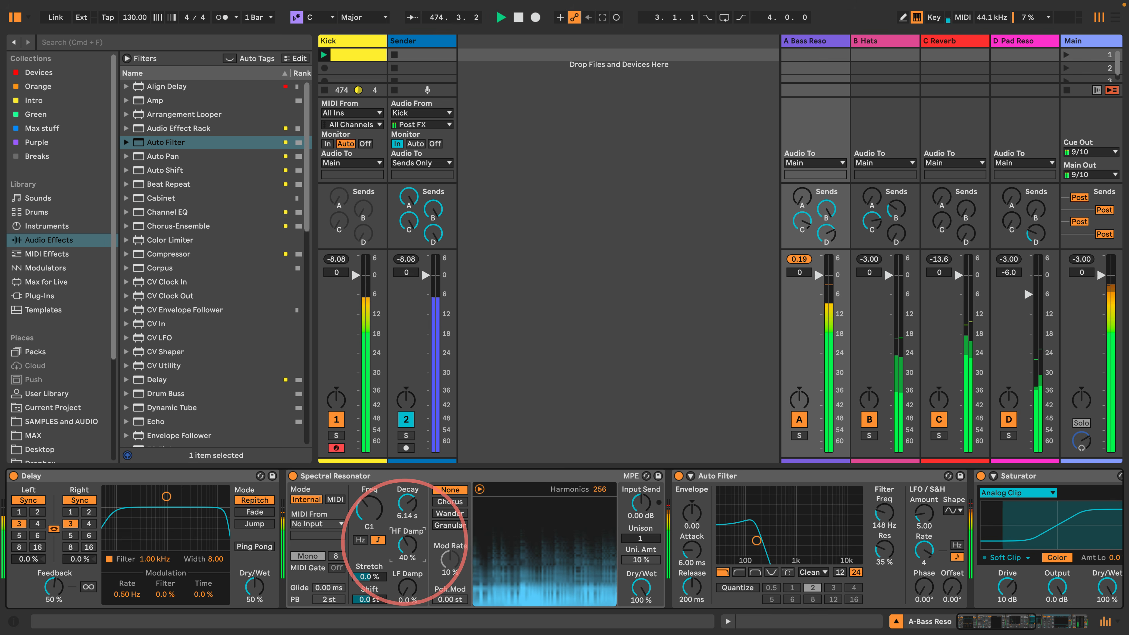
left_click_drag(405, 544, 405, 545)
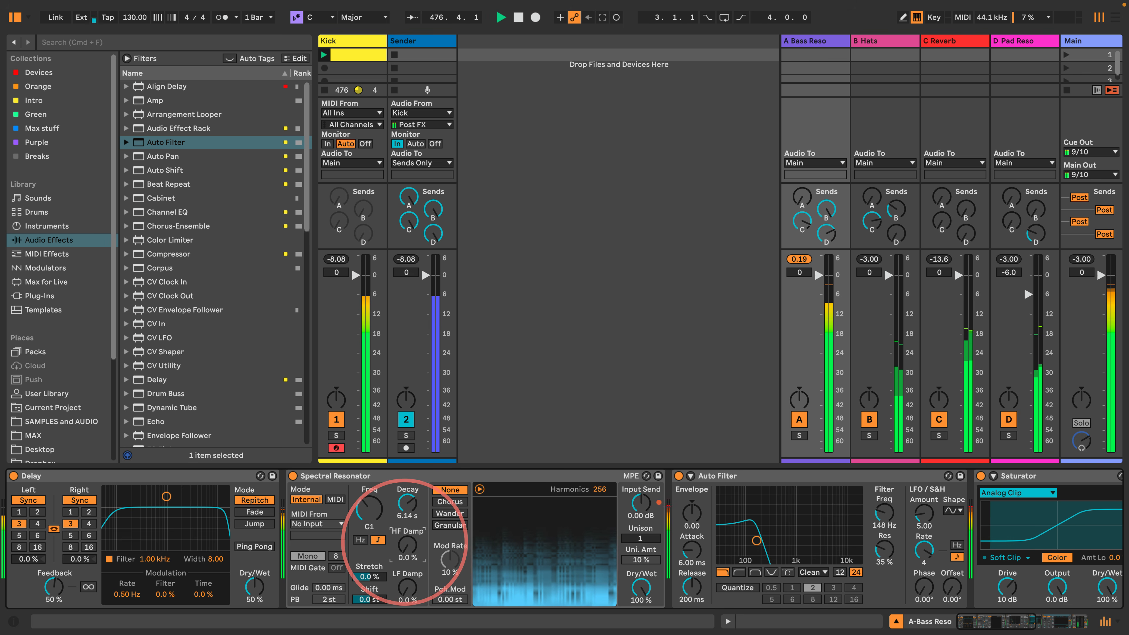
Step: Try the Spectral Resonator's Freq at A#0, return it to C1, and set Decay to about 198 ms and HF Damp to about 63 %
left_click_drag(406, 503, 370, 517)
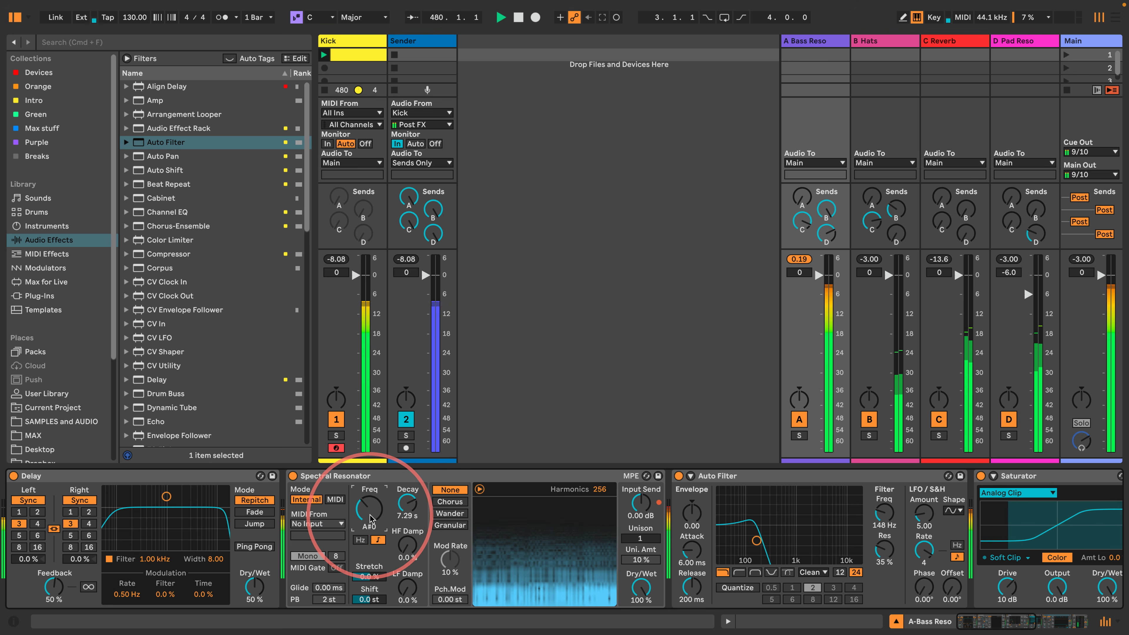
left_click_drag(372, 522, 408, 505)
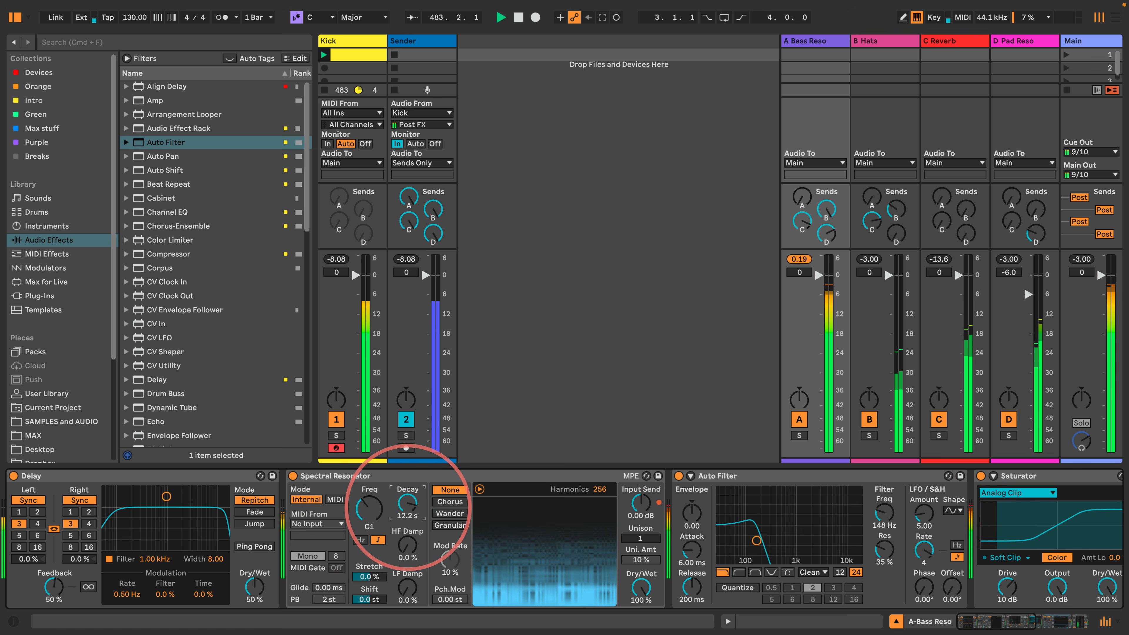
mouse_move(407, 503)
left_mouse_down()
mouse_move(413, 550)
mouse_move(413, 520)
left_mouse_up()
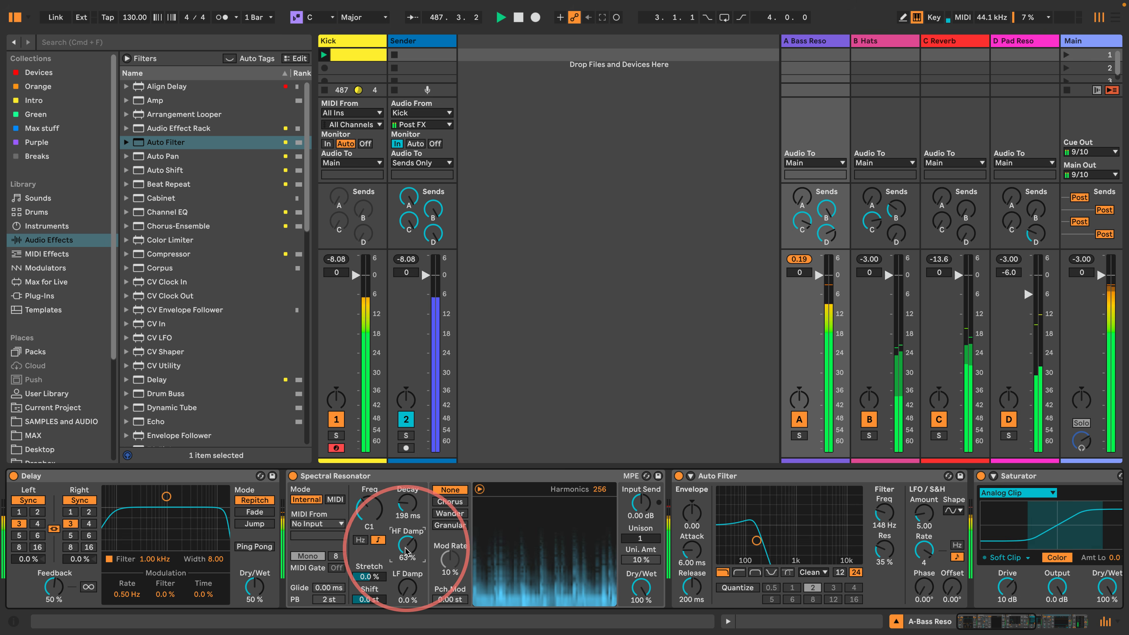
Step: Reset the Drive of DS Kick on the Kick track to 0.00 %
left_click(350, 41)
left_click_drag(64, 545, 64, 580)
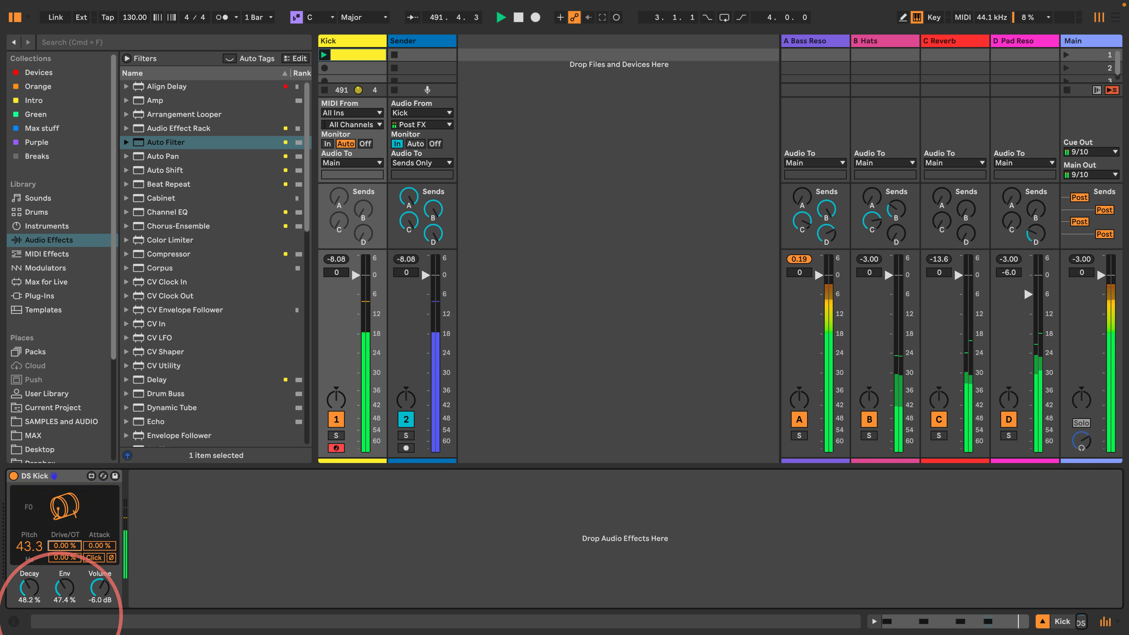
Step: On the Hats return, set the Delay's Feedback to 79 % and the Auto Filter to about 786 Hz with 56 % resonance
left_click(870, 41)
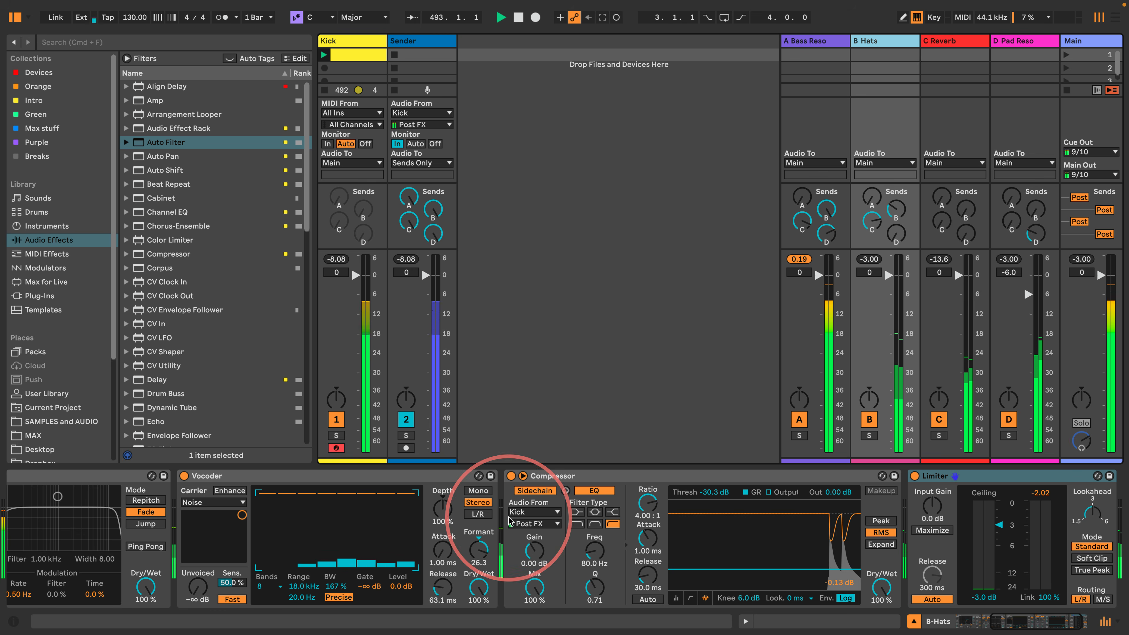
scroll(415, 540, "left", 10)
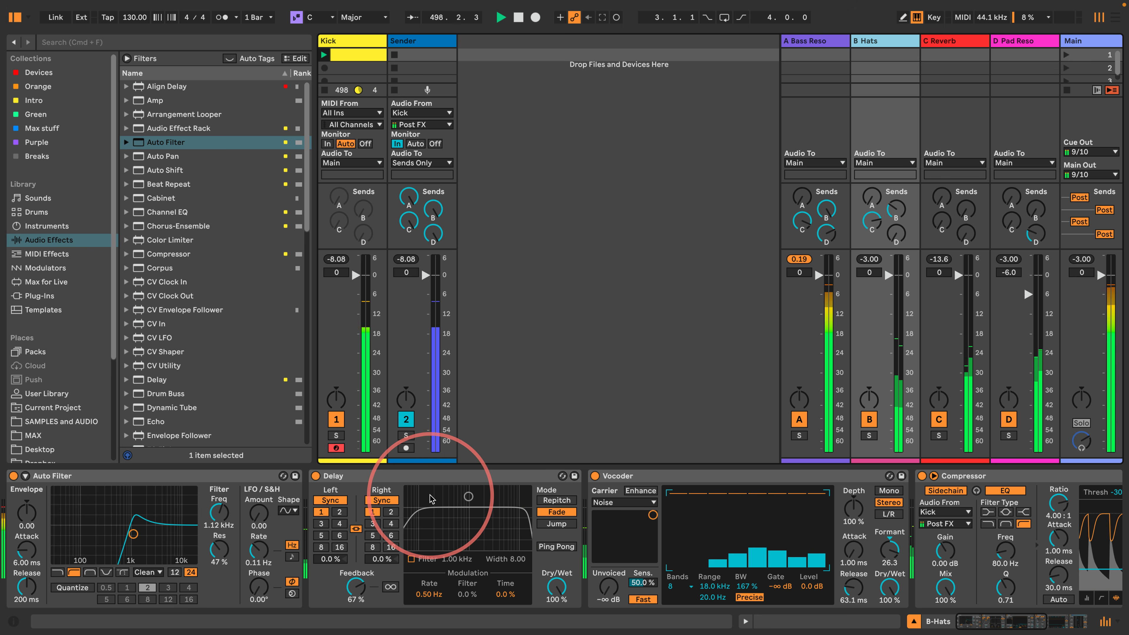
left_click_drag(355, 589, 355, 578)
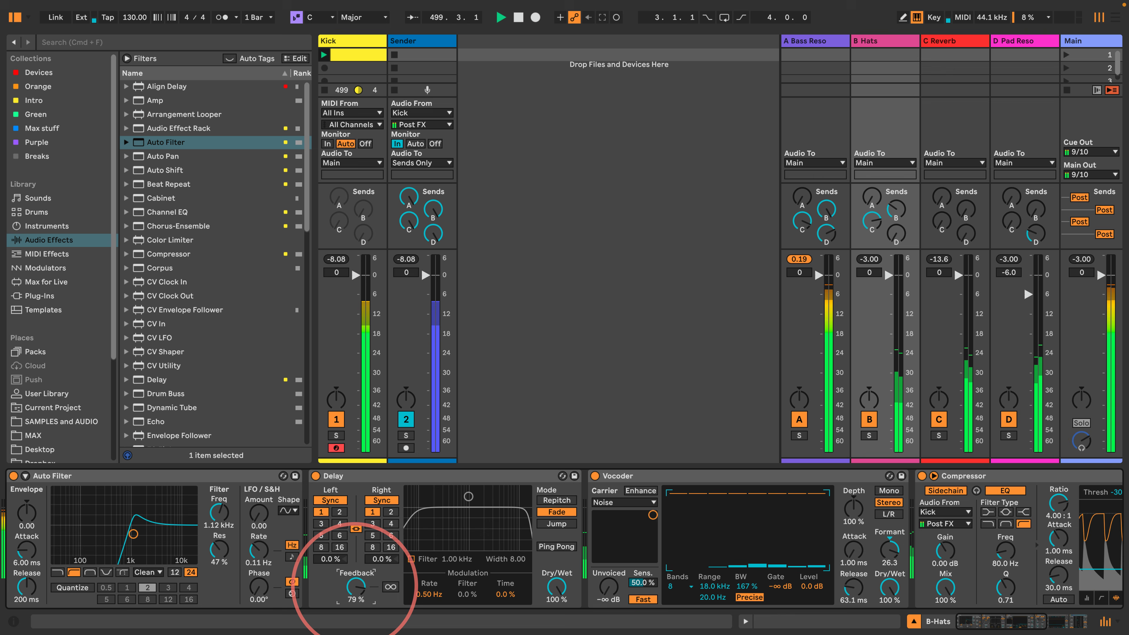
mouse_move(133, 533)
left_mouse_down()
mouse_move(142, 505)
mouse_move(179, 493)
mouse_move(106, 490)
mouse_move(125, 526)
mouse_move(111, 498)
mouse_move(67, 492)
mouse_move(126, 529)
left_mouse_up()
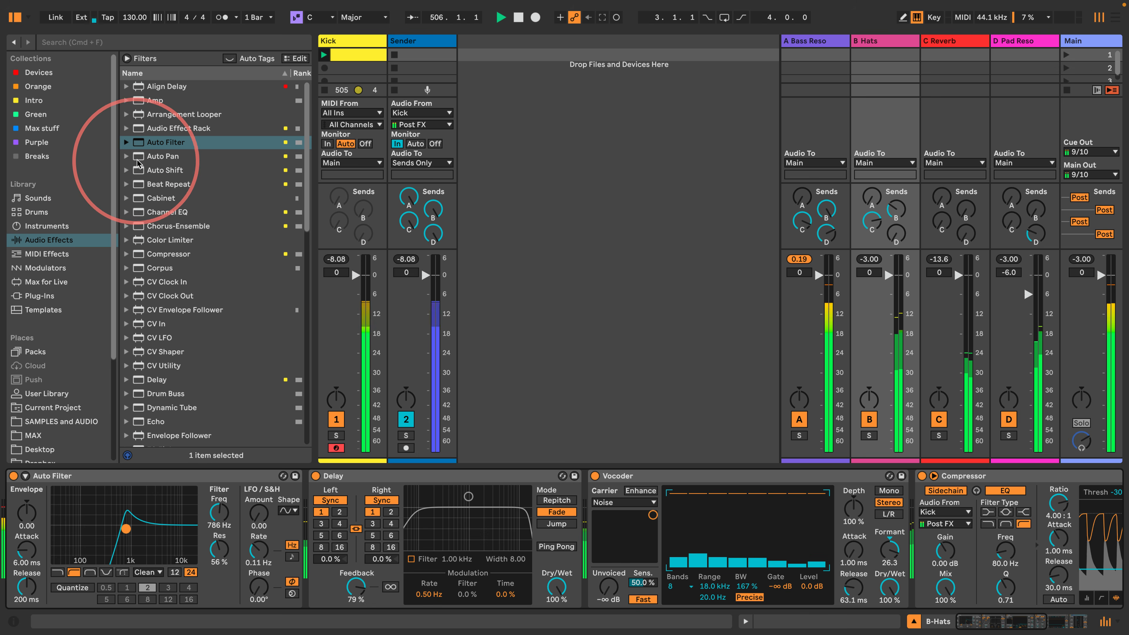
Step: Insert Auto Pan after the Hats return's Vocoder with an inverted sawtooth wave, tempo-synced 1/2 Rate, 100 % Amount and 0° Phase
left_click_drag(146, 156, 903, 526)
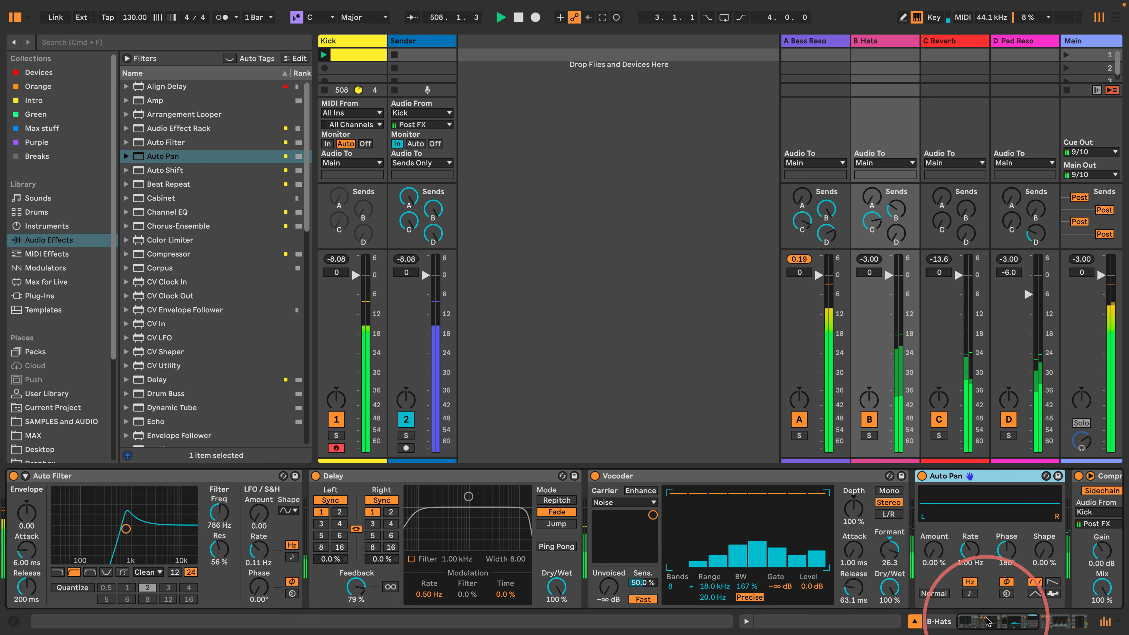
left_click_drag(989, 621, 1025, 621)
left_click(577, 582)
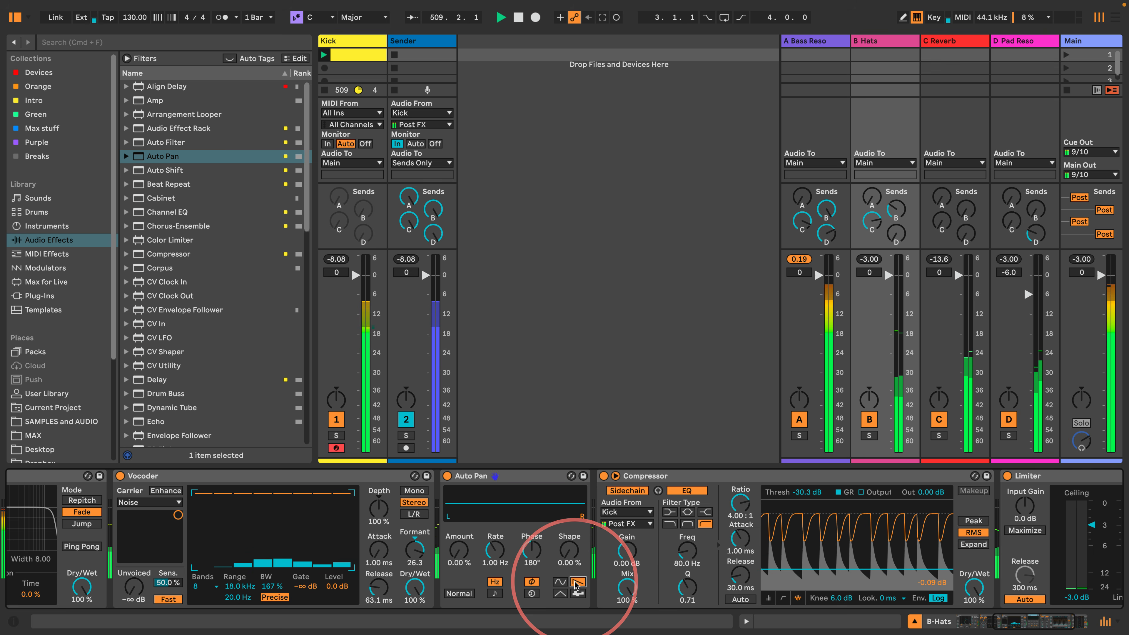
left_click(459, 593)
left_click(495, 593)
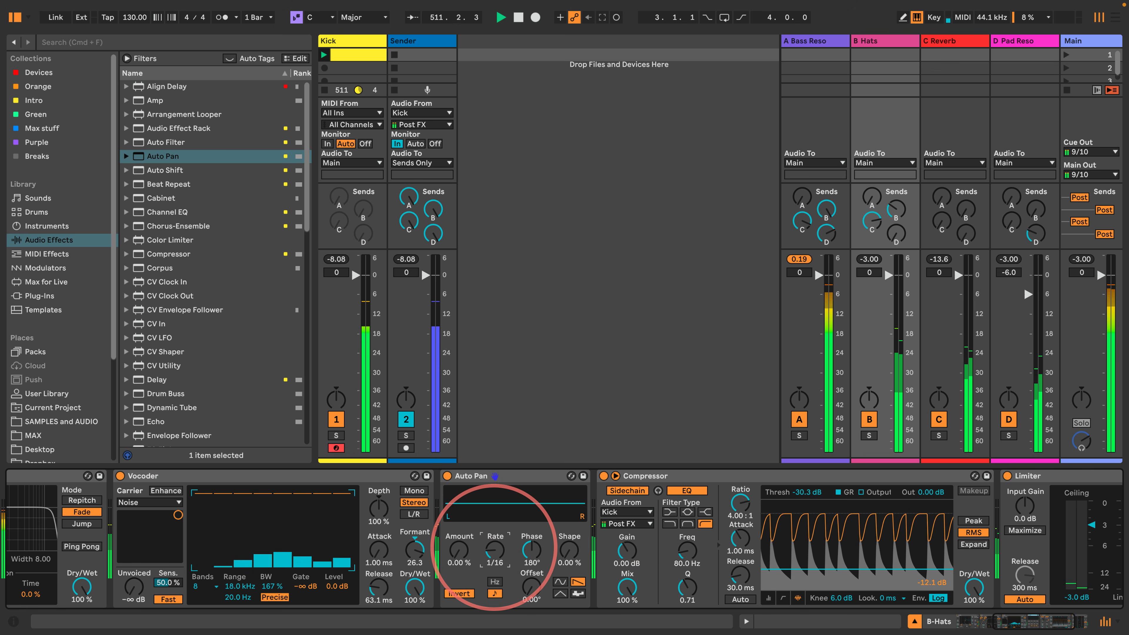
left_click_drag(493, 547, 456, 550)
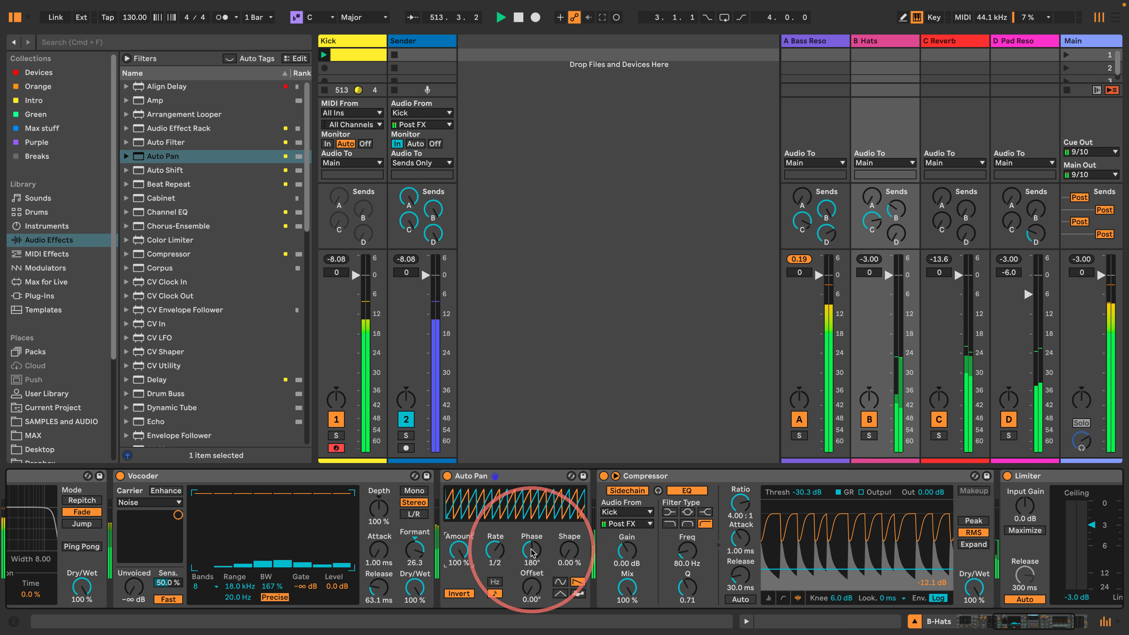
left_click_drag(528, 549, 527, 552)
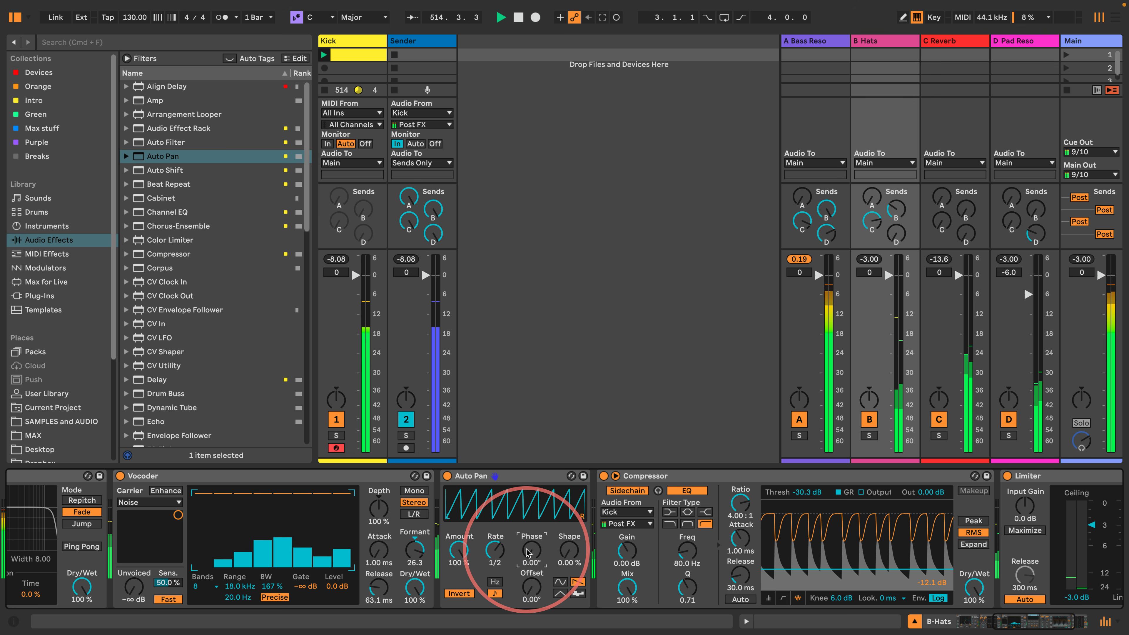
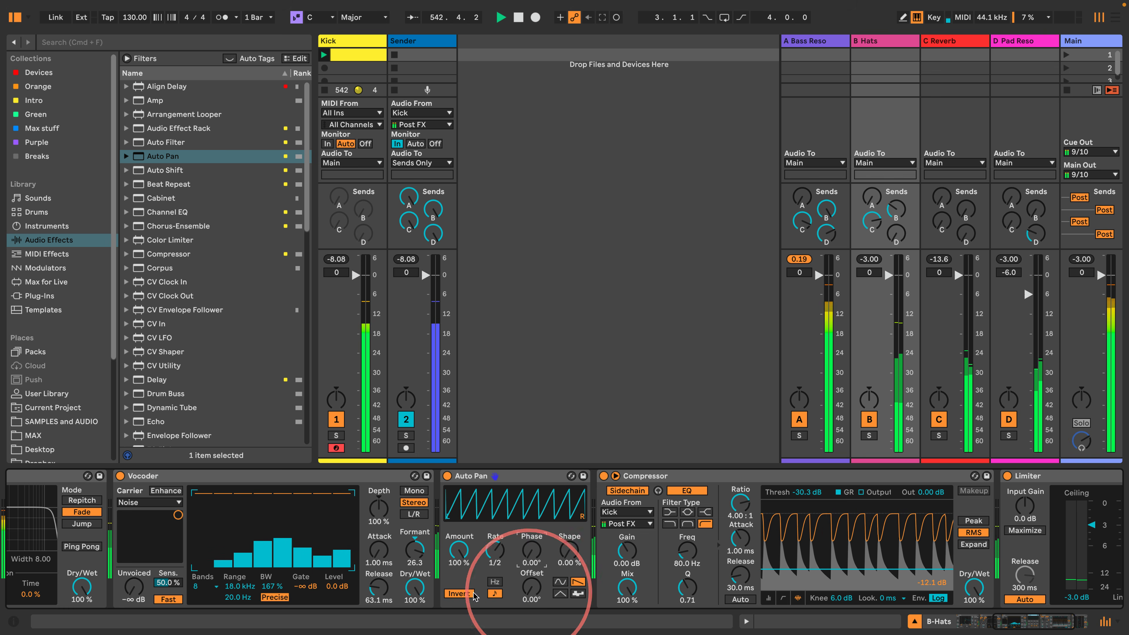
Step: Set the Hats Vocoder to 32 bands, shorten its Release to about 22.8 ms, and show the Pad Reso return's devices
left_click(1019, 624)
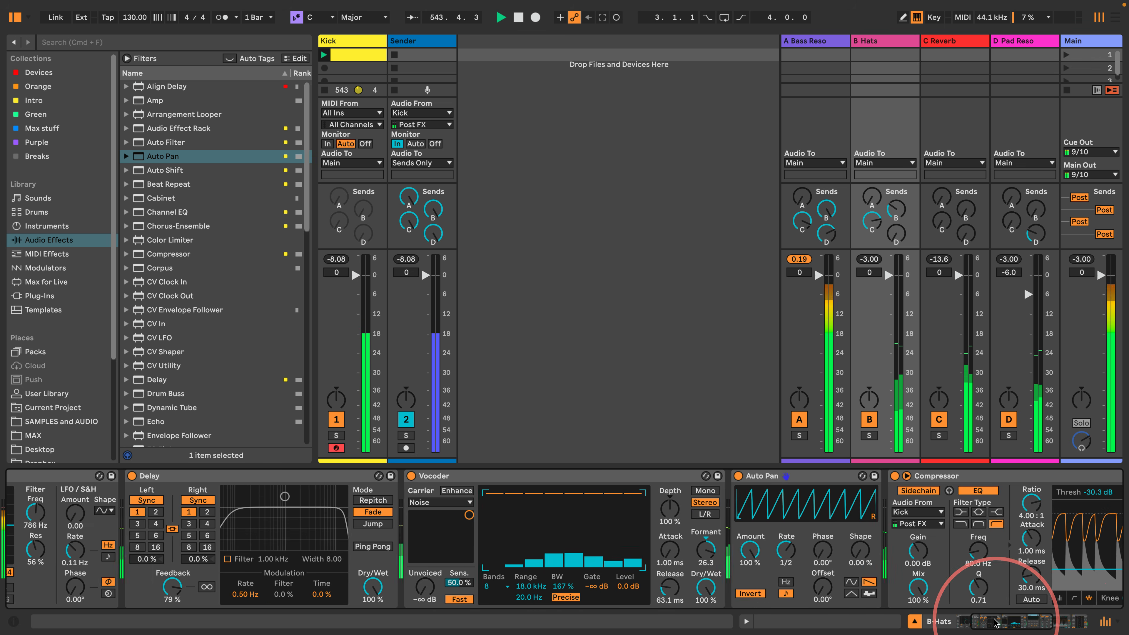
left_click(555, 586)
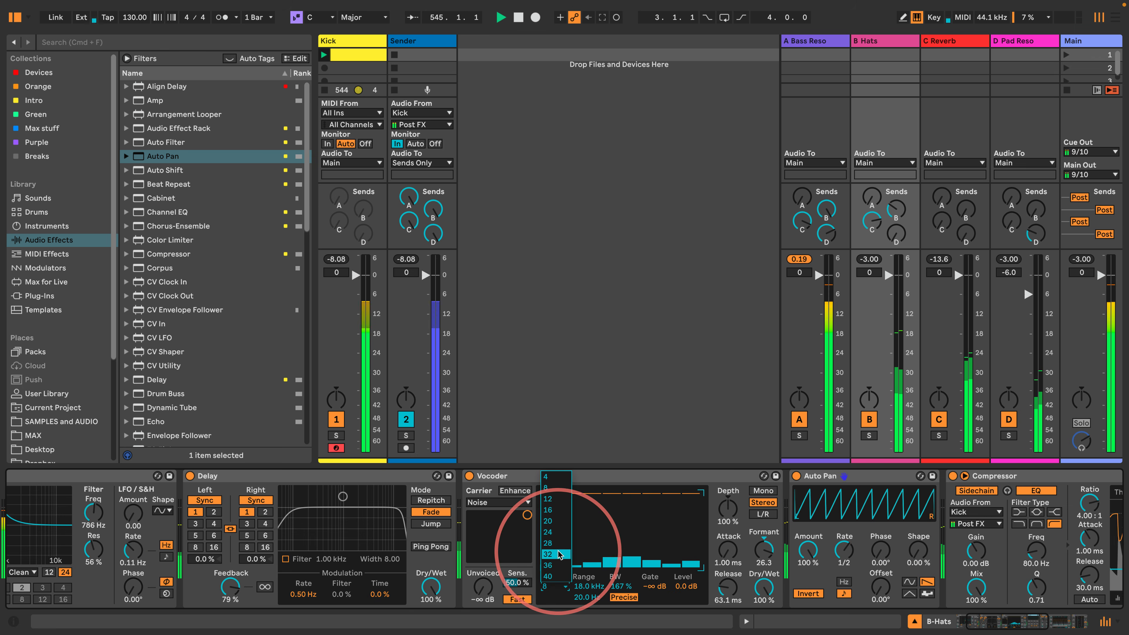
left_click(555, 554)
left_click_drag(724, 582, 725, 582)
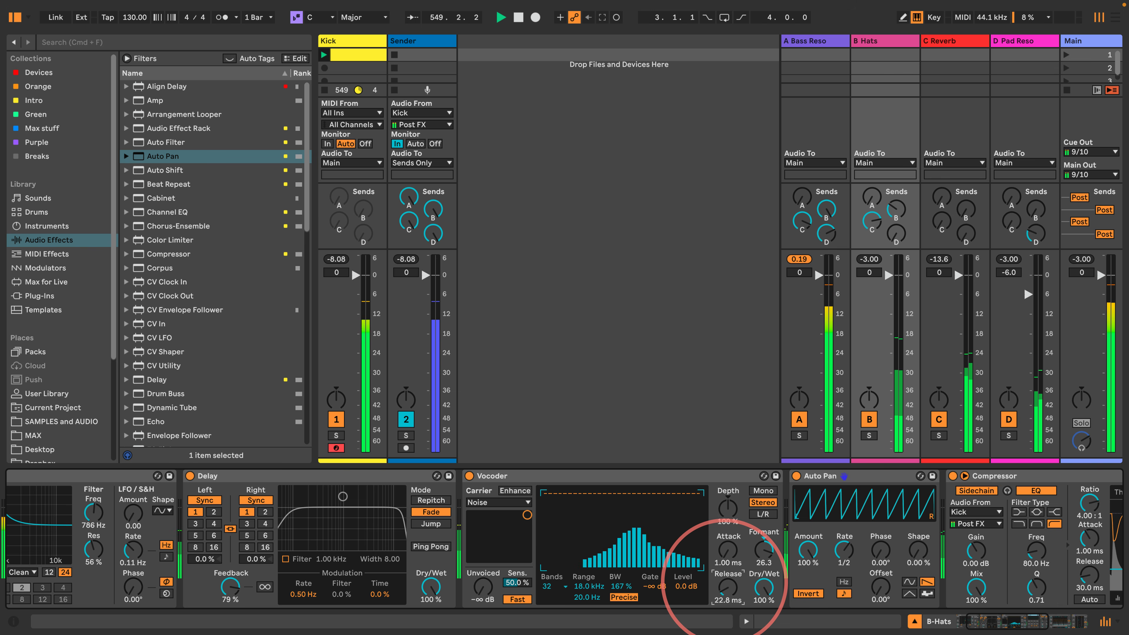
left_click_drag(724, 582, 725, 583)
left_click(1006, 42)
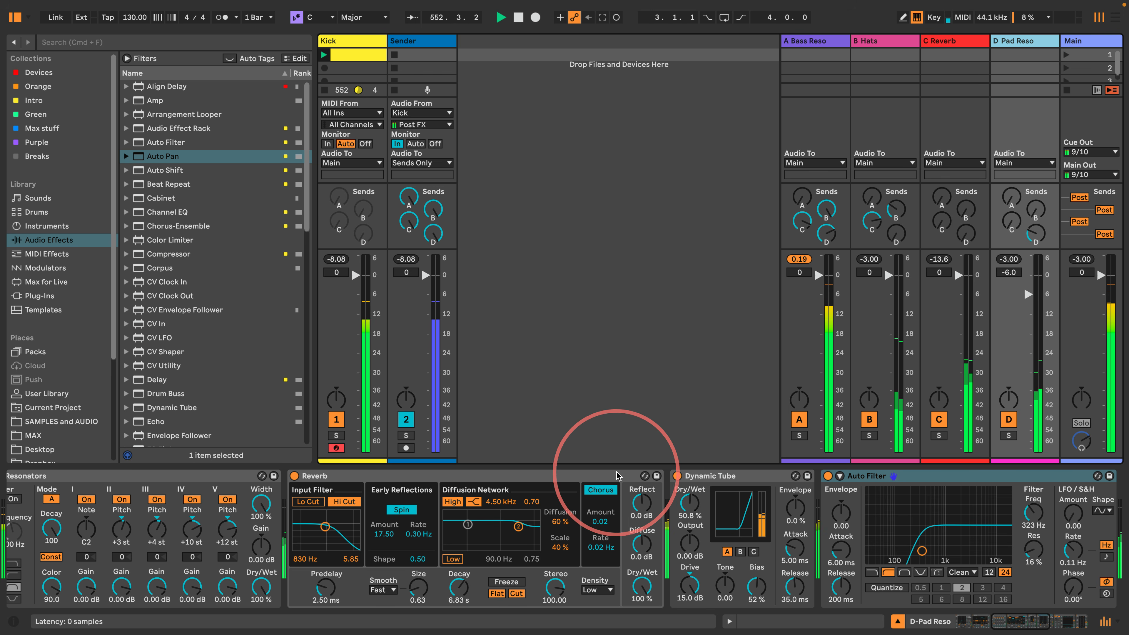
Step: On the Pad Reso return, switch Resonators to Mode B and set Phaser-Flanger Feedback to 82 % and Time to 7.41 ms
scroll(996, 587, "left", 10)
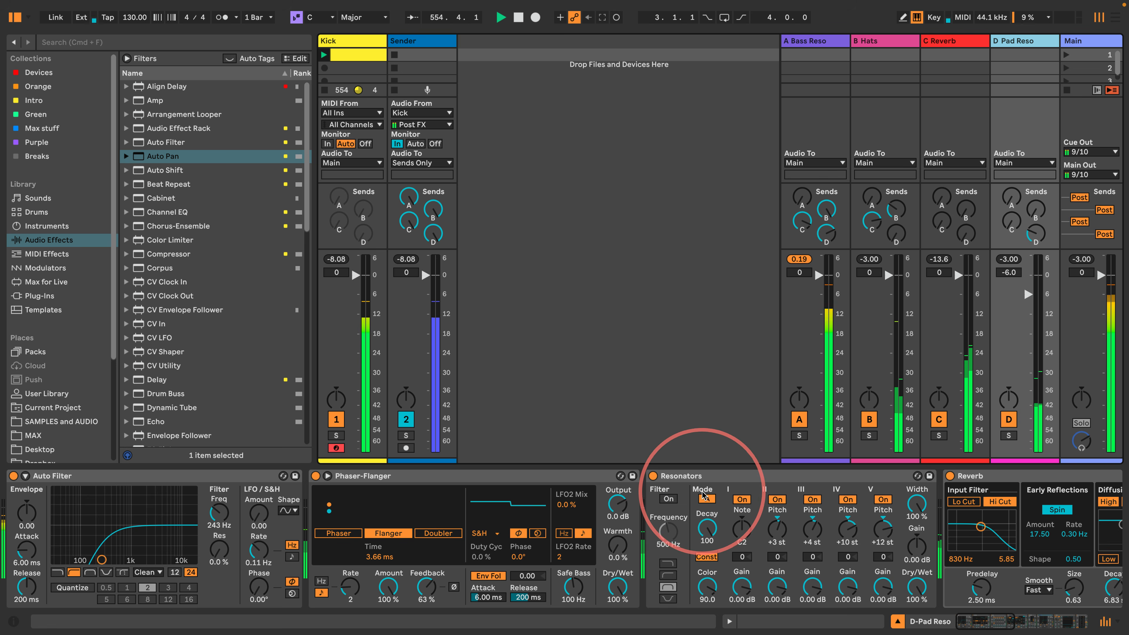
left_click(707, 499)
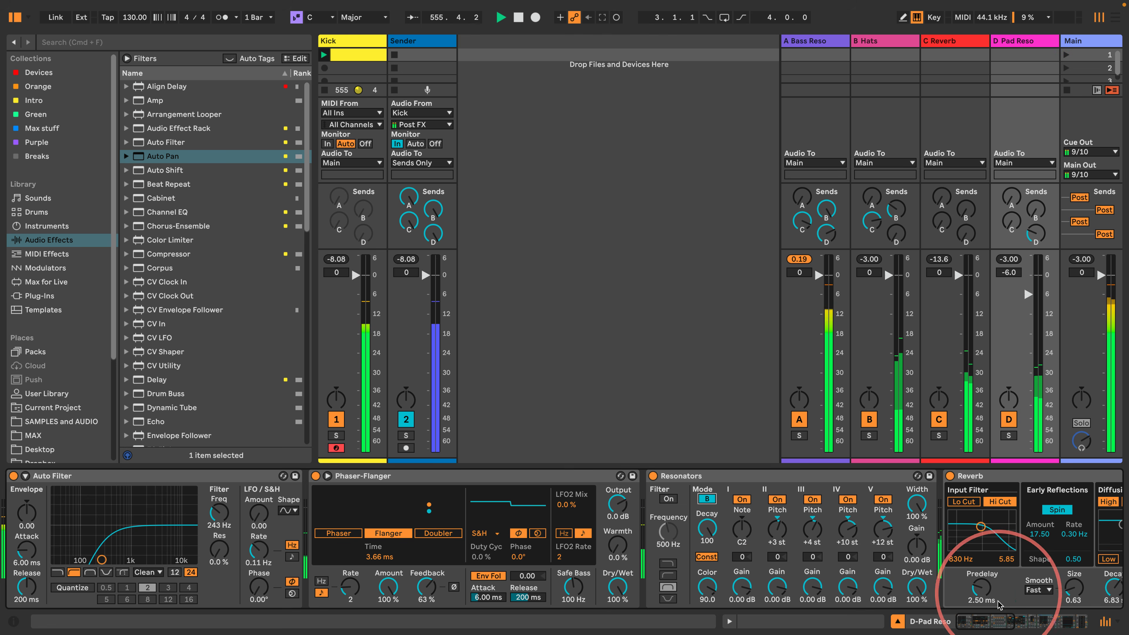
scroll(1018, 547, "right", 5)
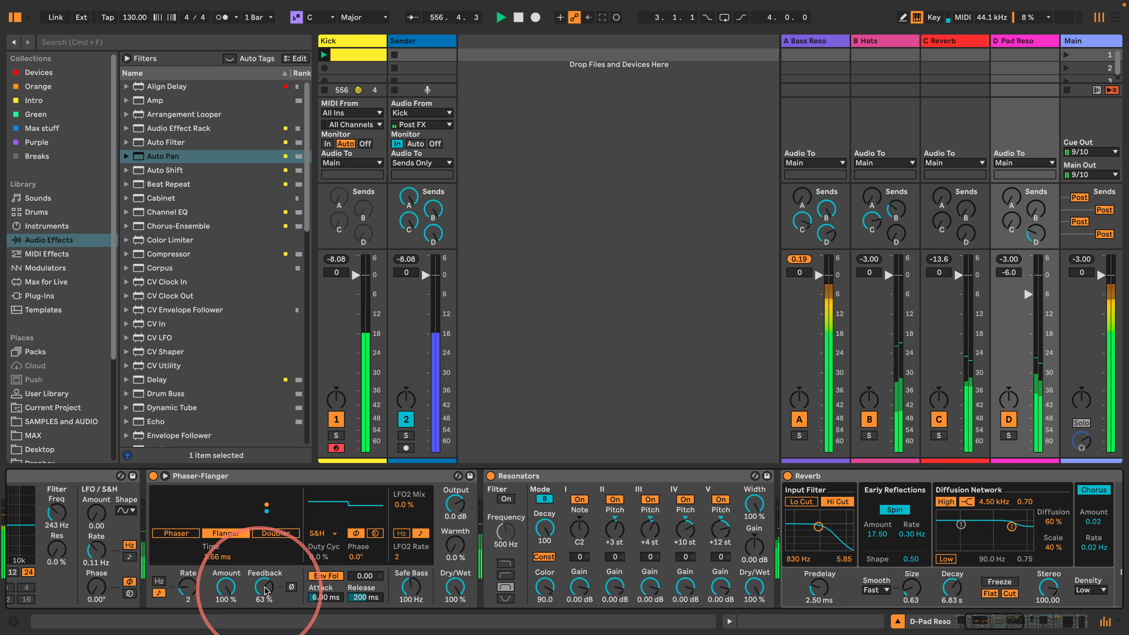
left_click_drag(264, 589, 263, 578)
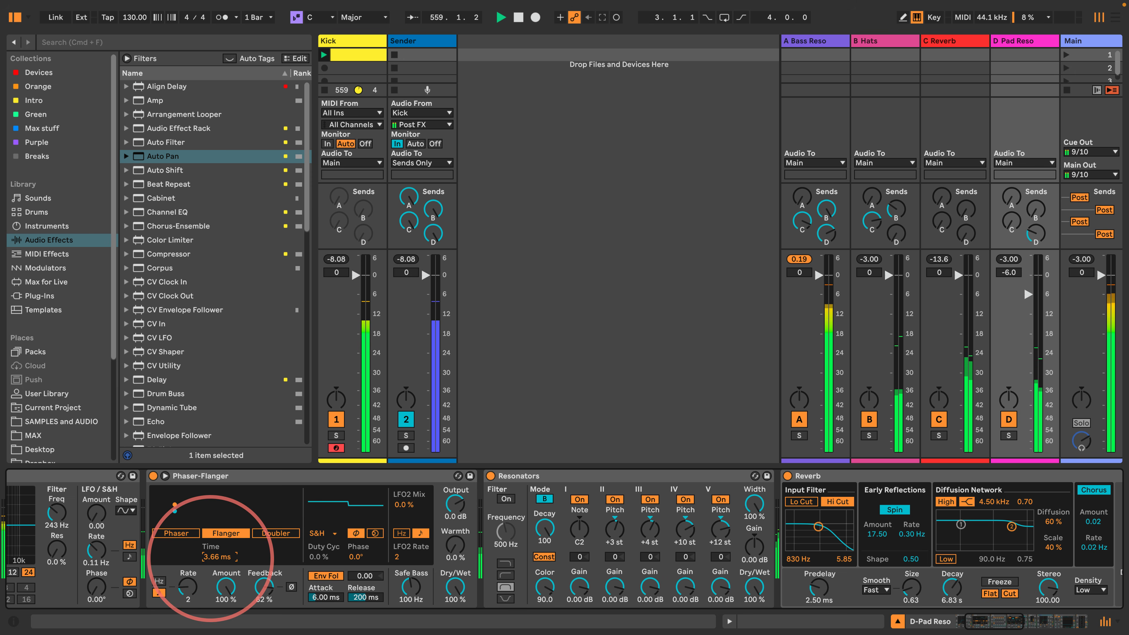
left_click_drag(211, 560, 210, 558)
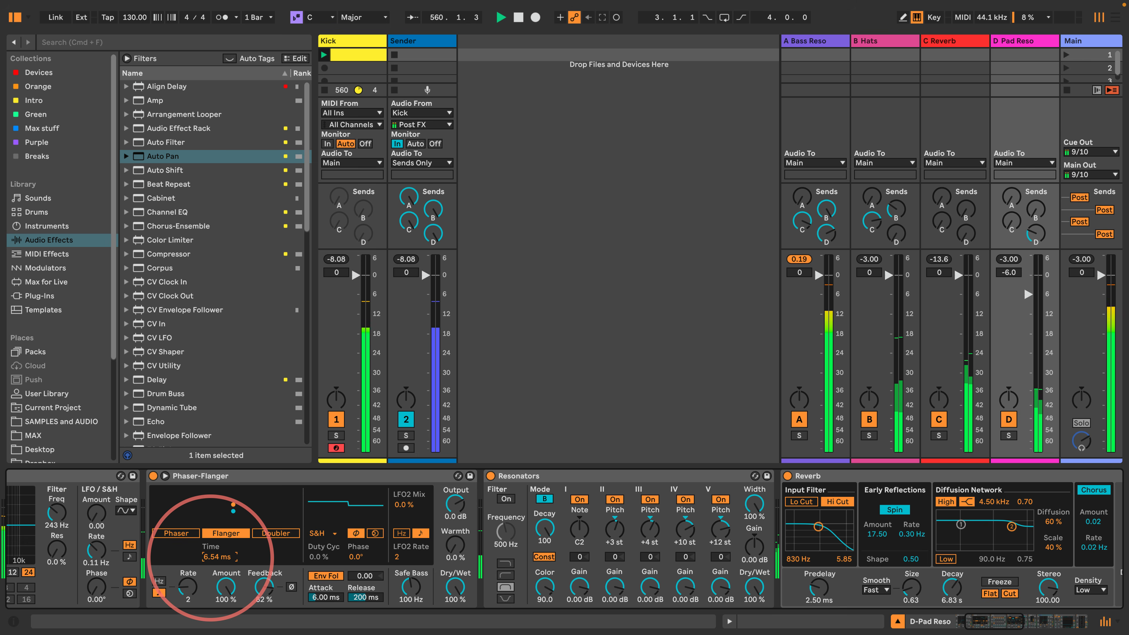
Step: Adjust the Pad Reso return's Send D into itself, trying levels of -22, -20 and -18 dB before lowering it again
left_click(1035, 232)
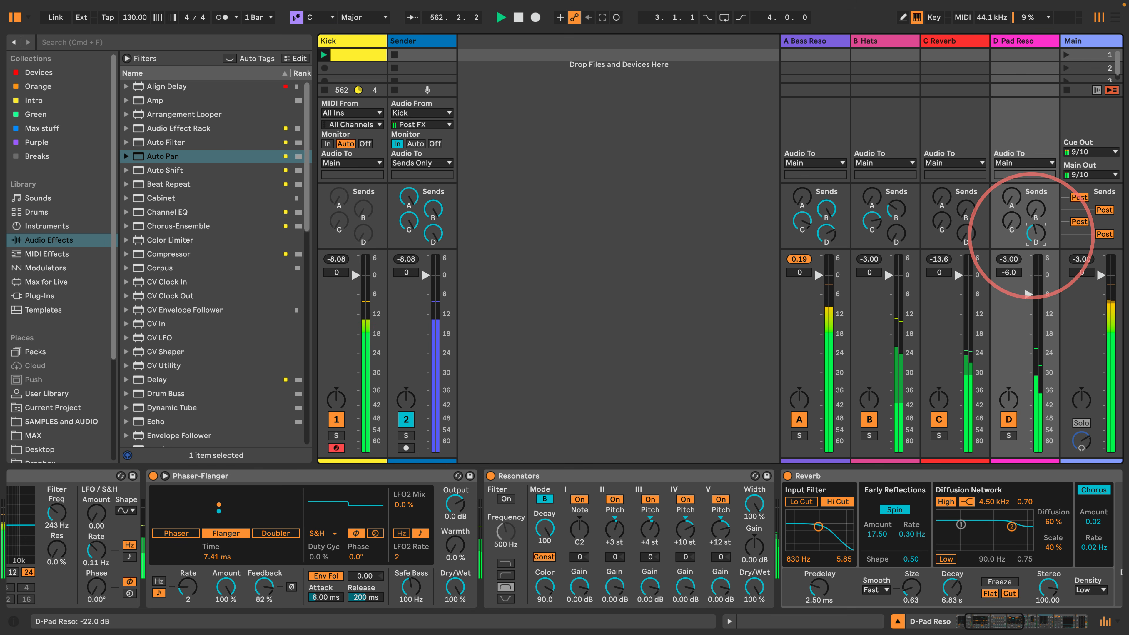
left_click_drag(1035, 232, 1035, 231)
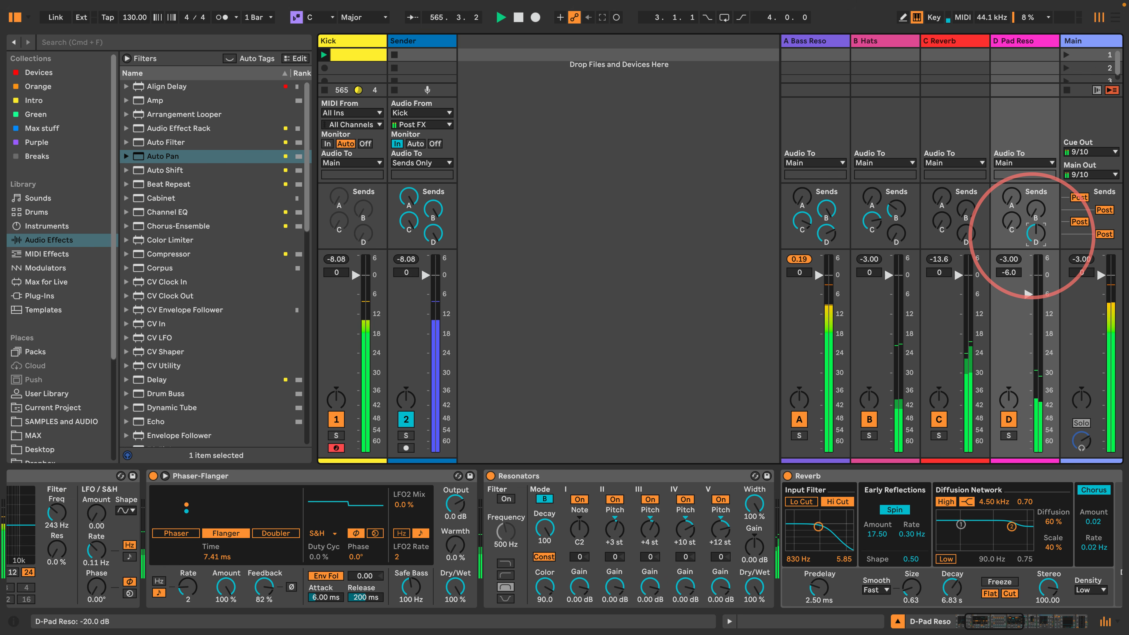
left_click_drag(1035, 231, 1035, 231)
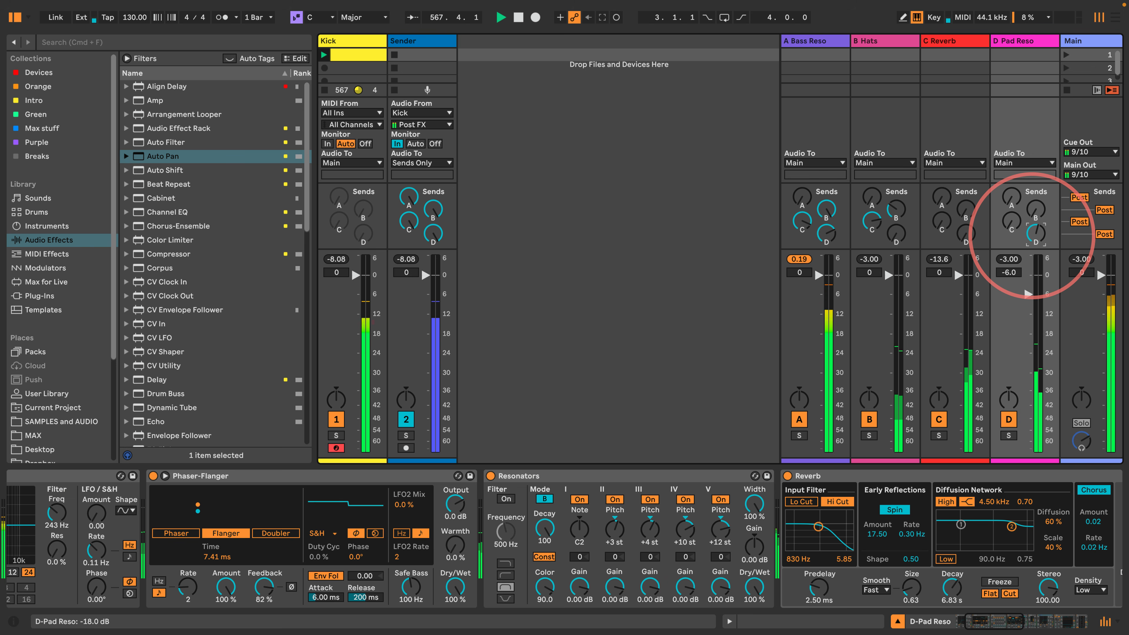
left_click_drag(1032, 235, 1031, 237)
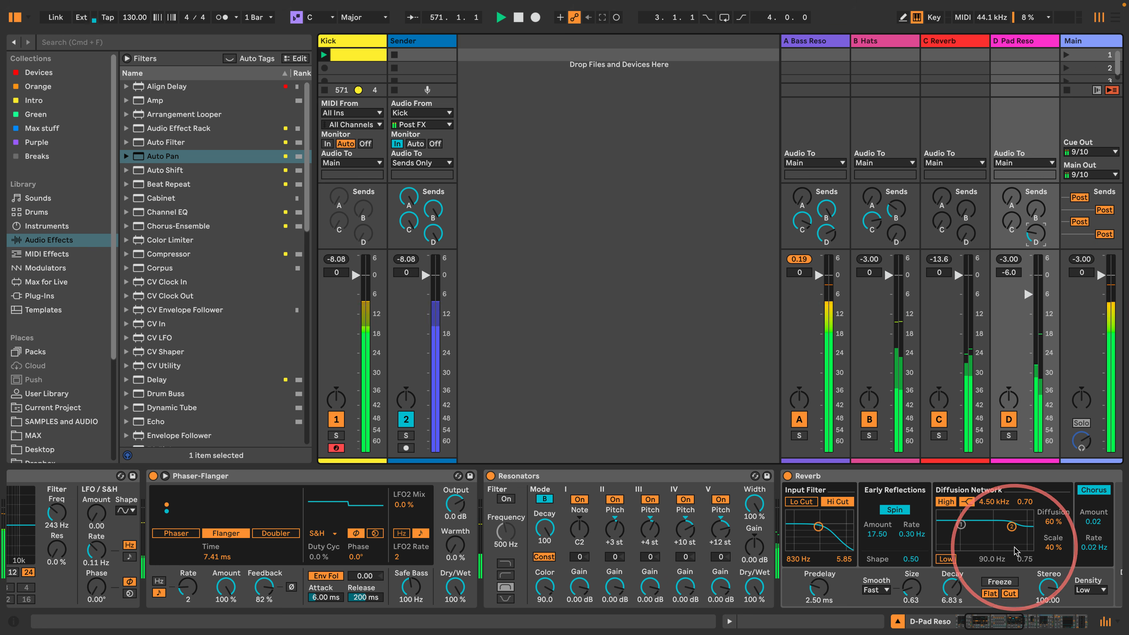
Step: On the Main track, insert the Multiband Dynamics OTT preset before the Limiter, inside an Audio Effect Rack
left_click_drag(983, 622, 1049, 623)
left_click(1090, 43)
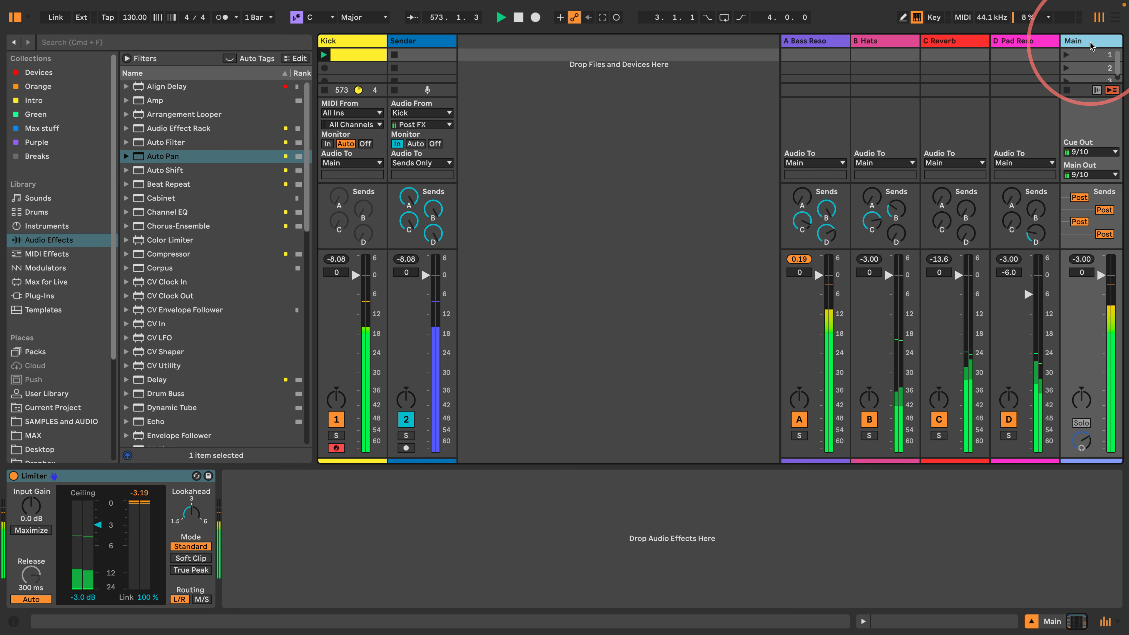
scroll(172, 302, "down", 7)
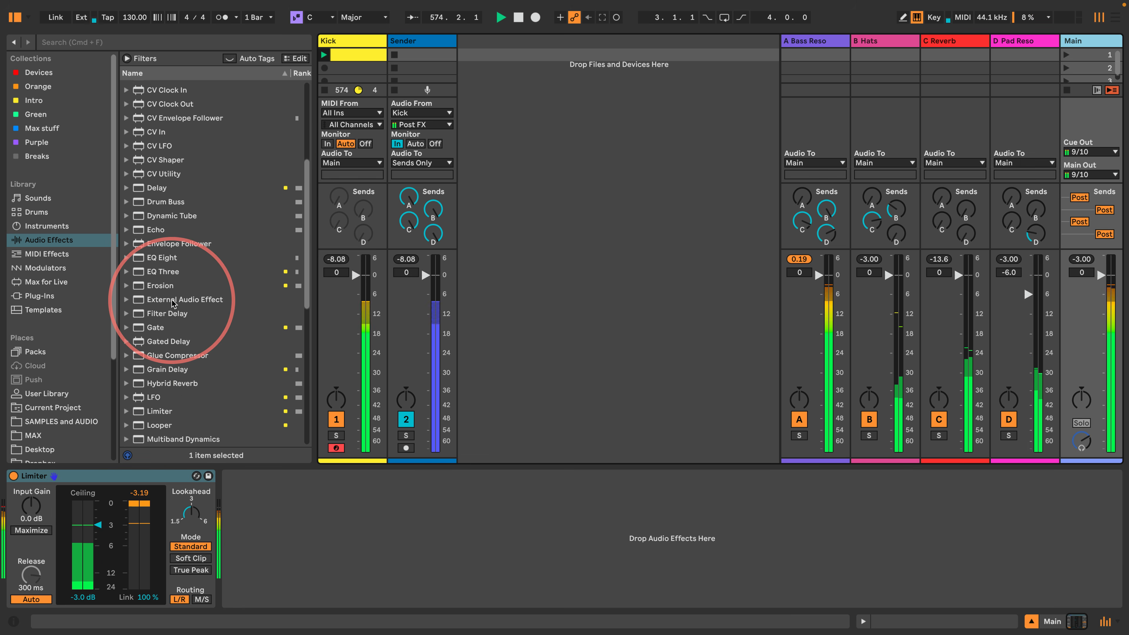
left_click(124, 339)
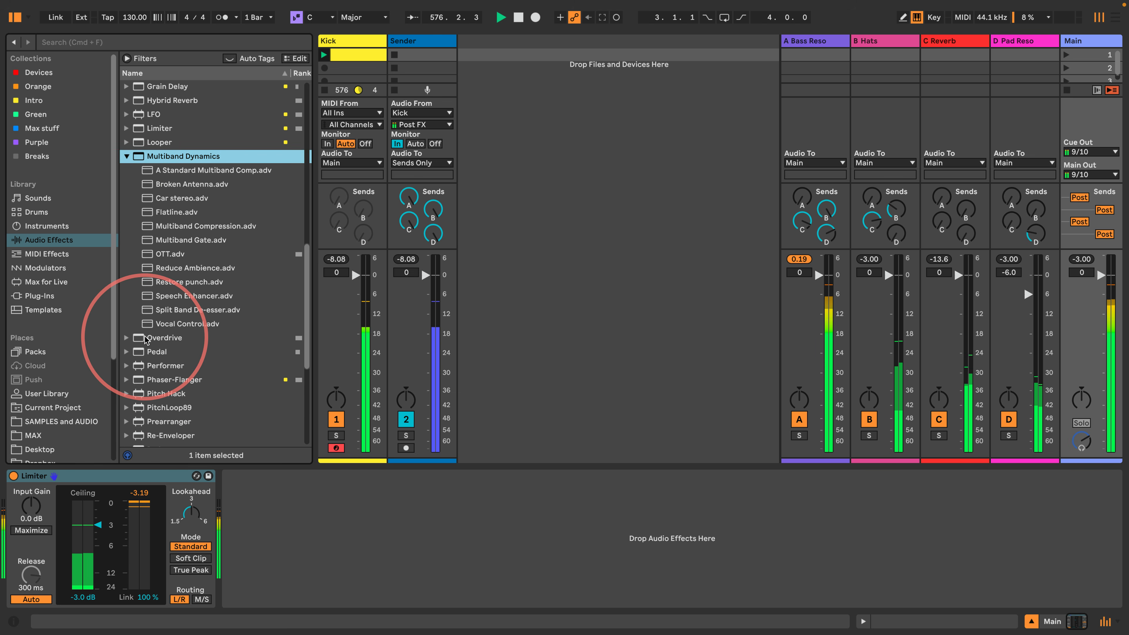
left_click_drag(222, 254, 18, 491)
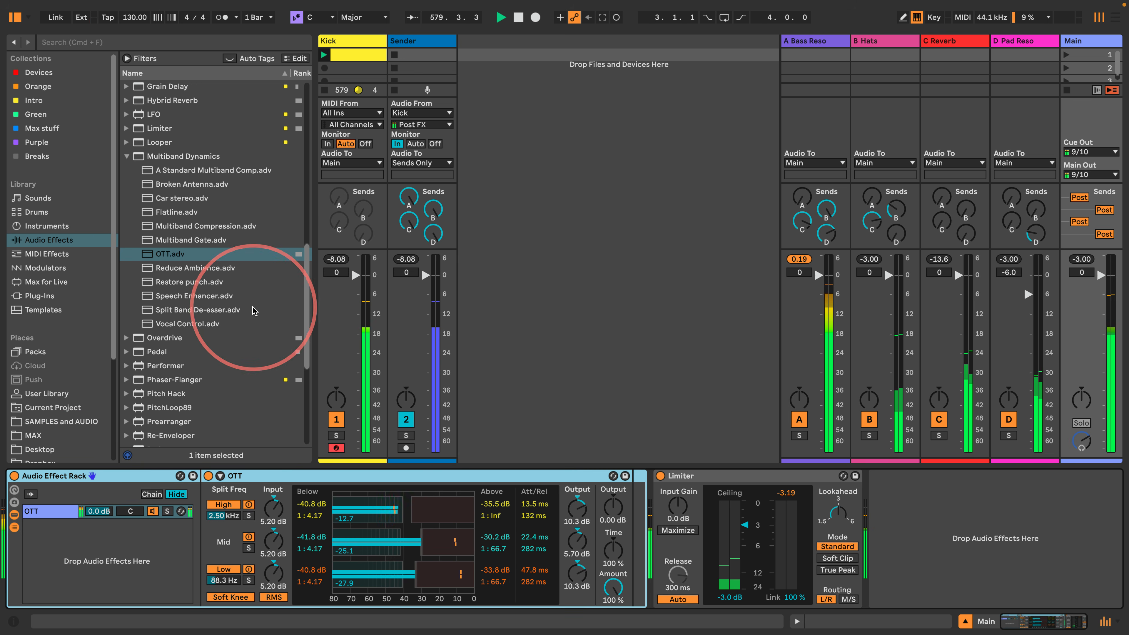
Step: Add Drum Buss as a parallel chain in the Main rack with Drive 0.0 %, Transients -1.00 and Comp enabled
left_click(126, 156)
scroll(195, 268, "up", 5)
scroll(194, 269, "up", 5)
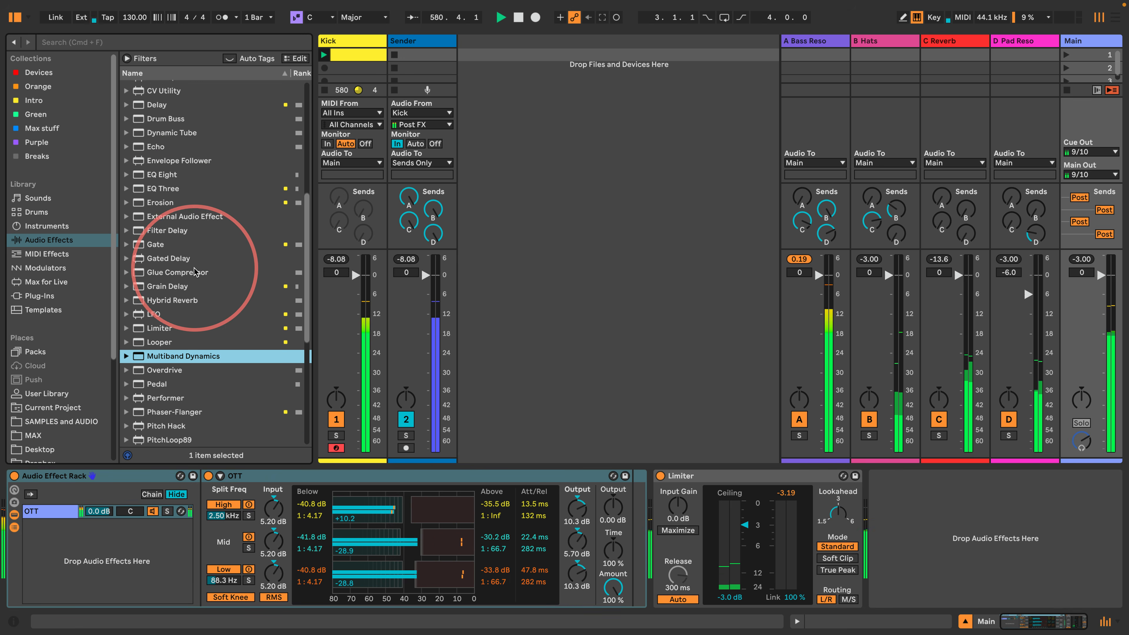
left_click_drag(138, 201, 58, 534)
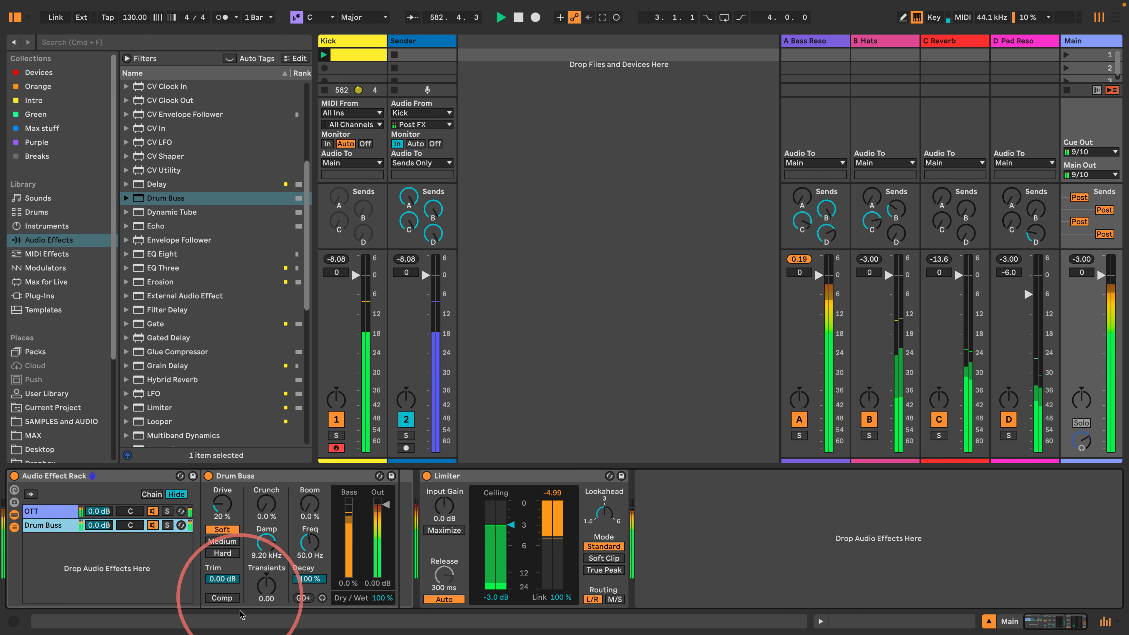
left_click_drag(264, 585, 263, 586)
left_click_drag(222, 502, 222, 516)
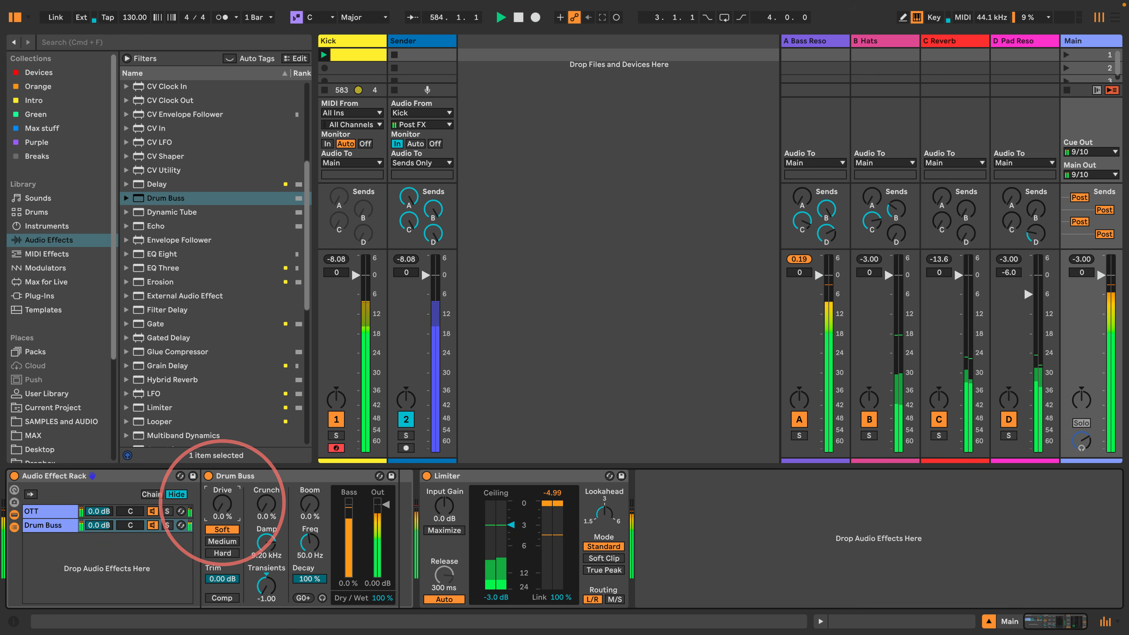
left_click(219, 597)
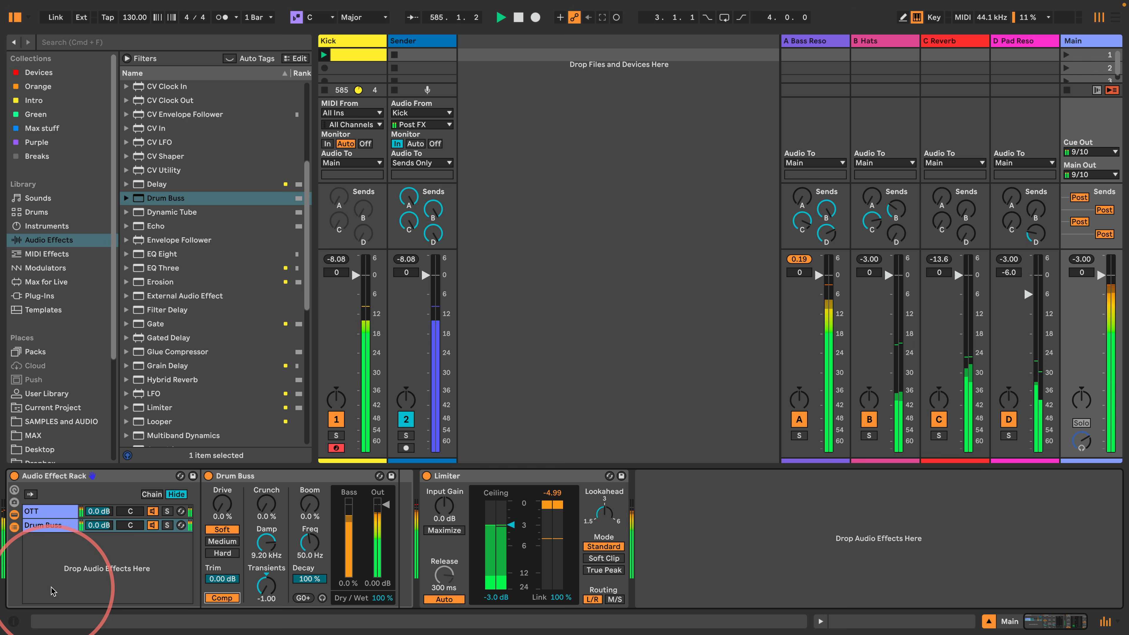
Step: Compare the OTT and Drum Buss chains by silencing each, restore OTT to 0.0 dB, and set Drum Buss Damp to 20.0 kHz
left_click_drag(97, 508, 98, 510)
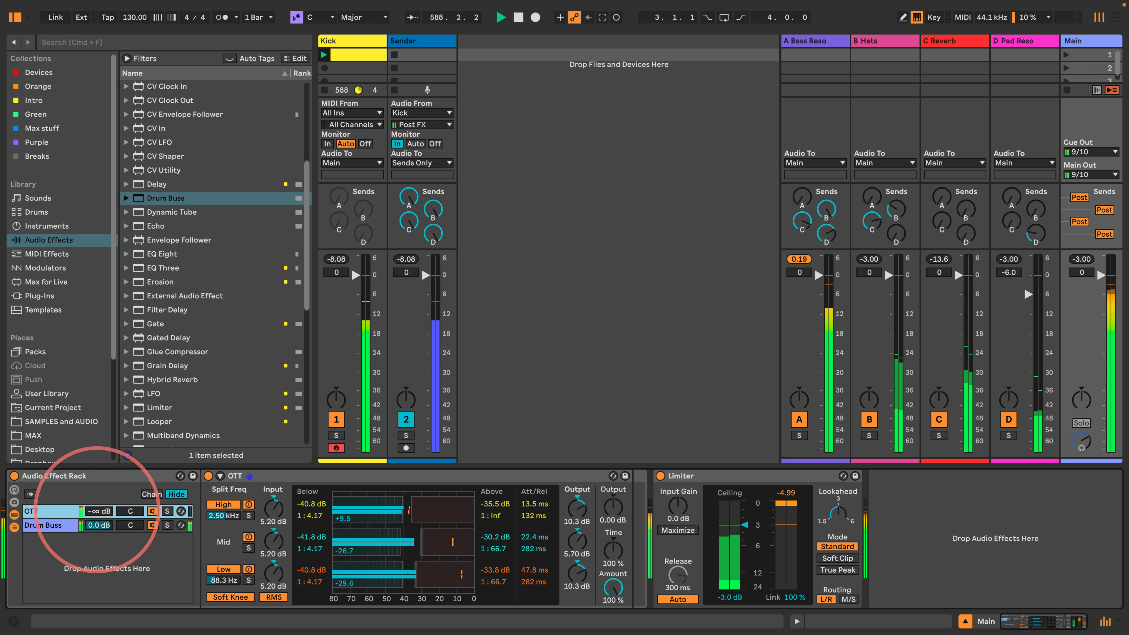
left_click_drag(97, 509, 98, 509)
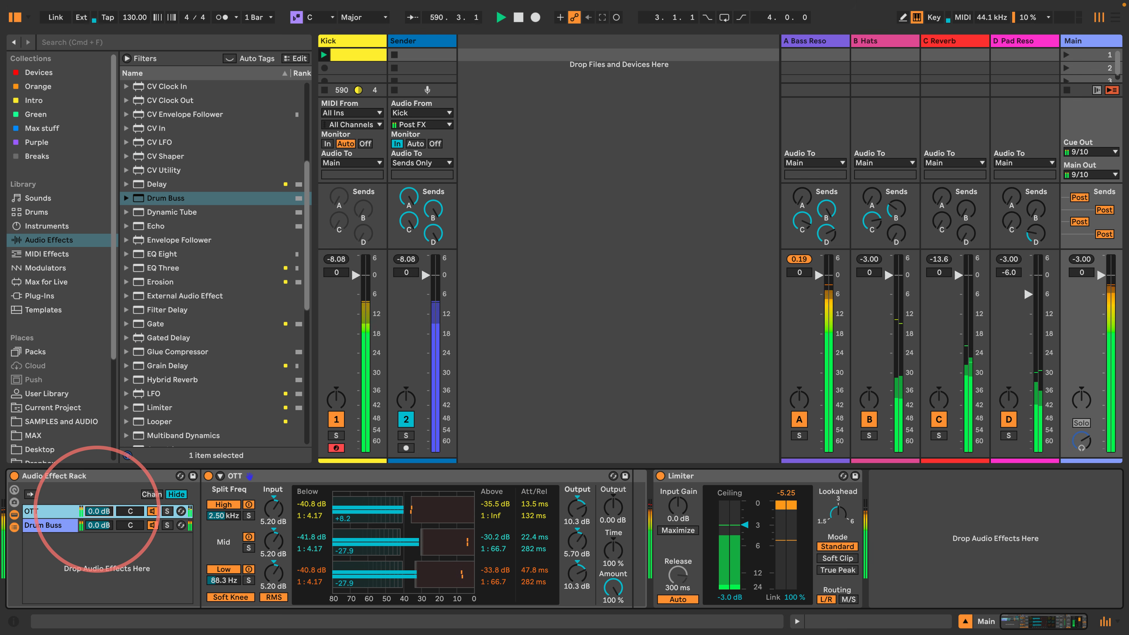
left_click_drag(98, 509, 98, 516)
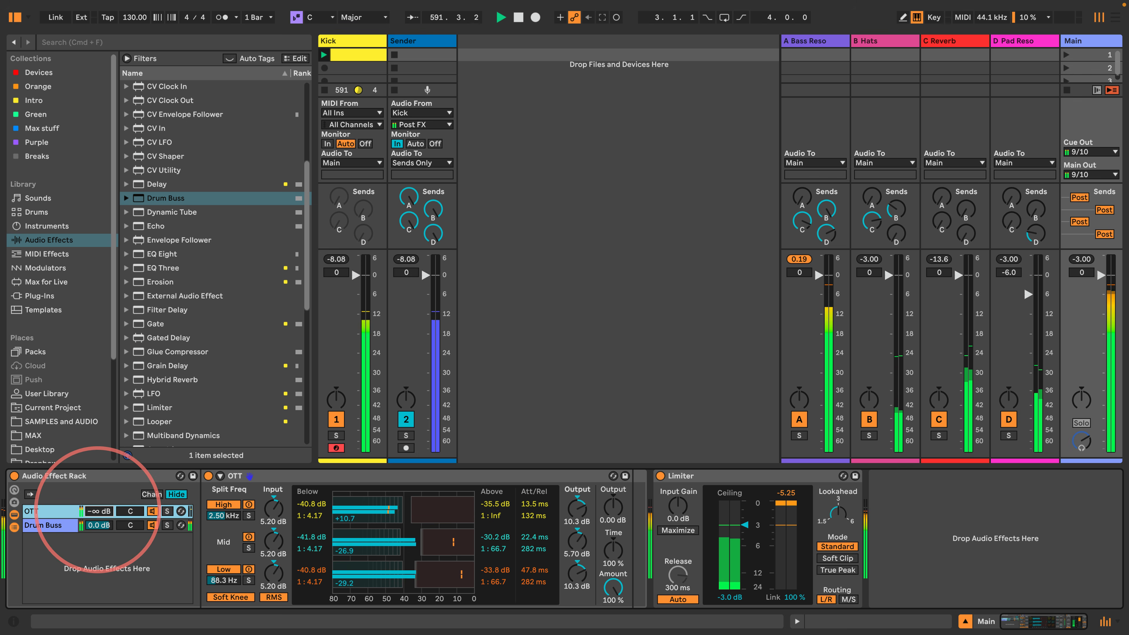
left_click(54, 524)
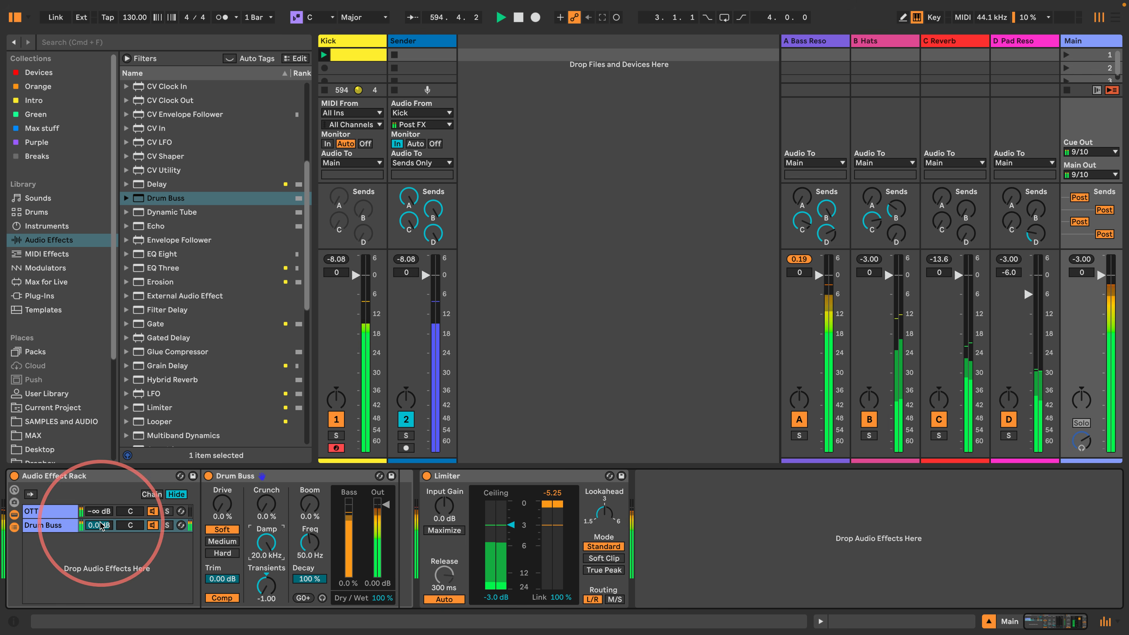
left_click_drag(98, 516, 99, 512)
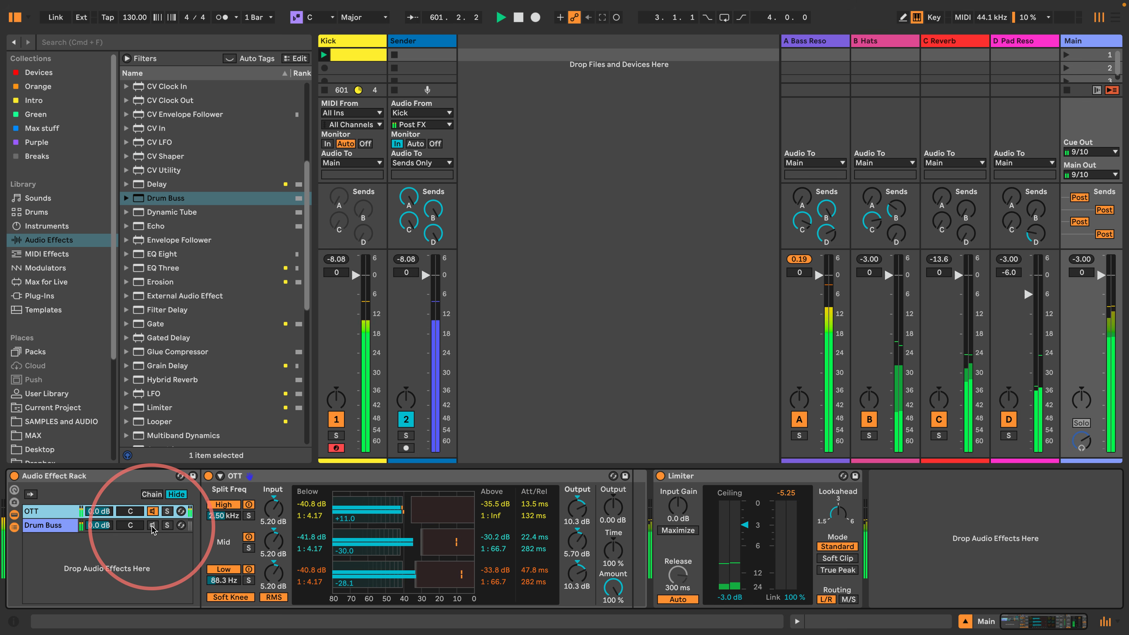
left_click(152, 526)
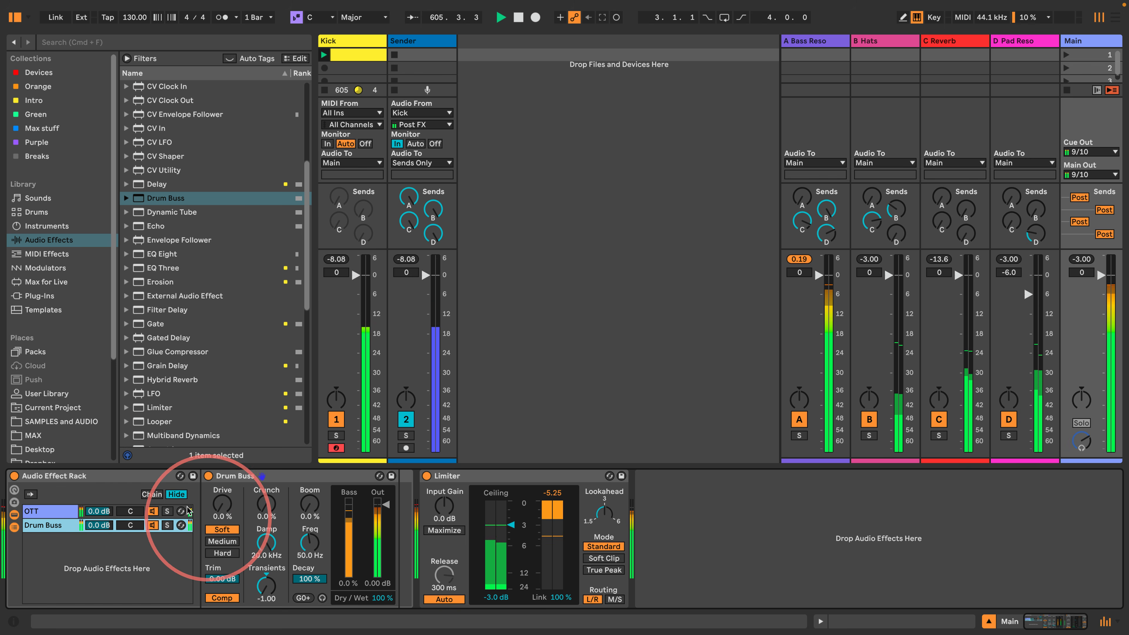
Step: Insert Align Delay after Drum Buss in its chain, using Samples delay mode with linked channels set to 6 samples
scroll(168, 222, "up", 5)
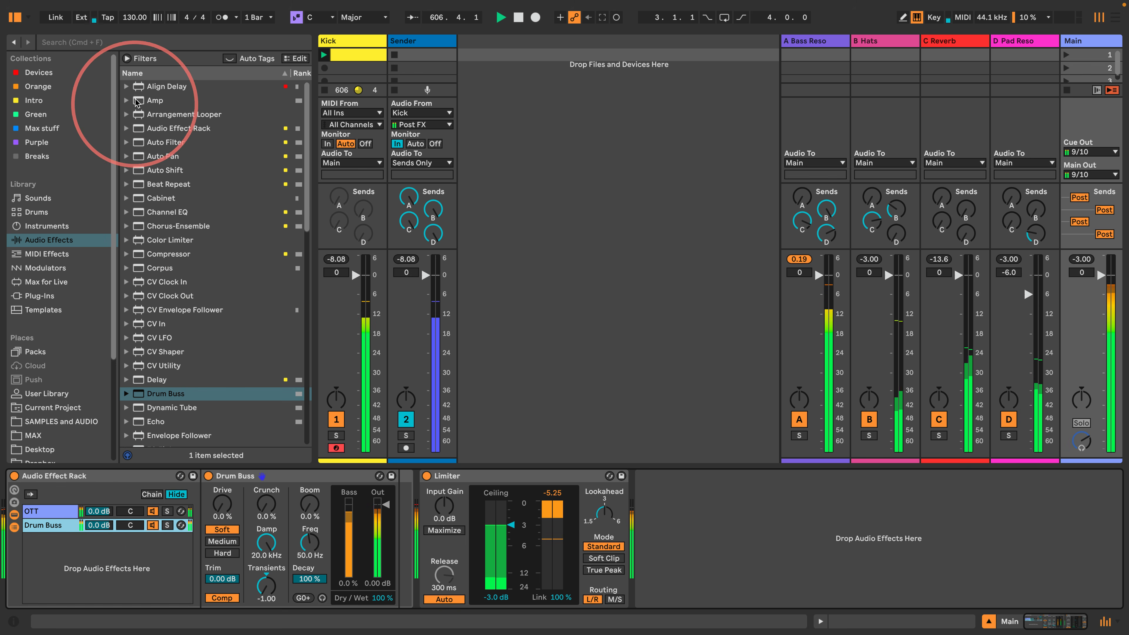
mouse_move(166, 86)
left_mouse_down()
mouse_move(409, 458)
mouse_move(395, 529)
mouse_move(390, 493)
mouse_move(396, 525)
left_mouse_up()
left_click(437, 557)
left_click(436, 579)
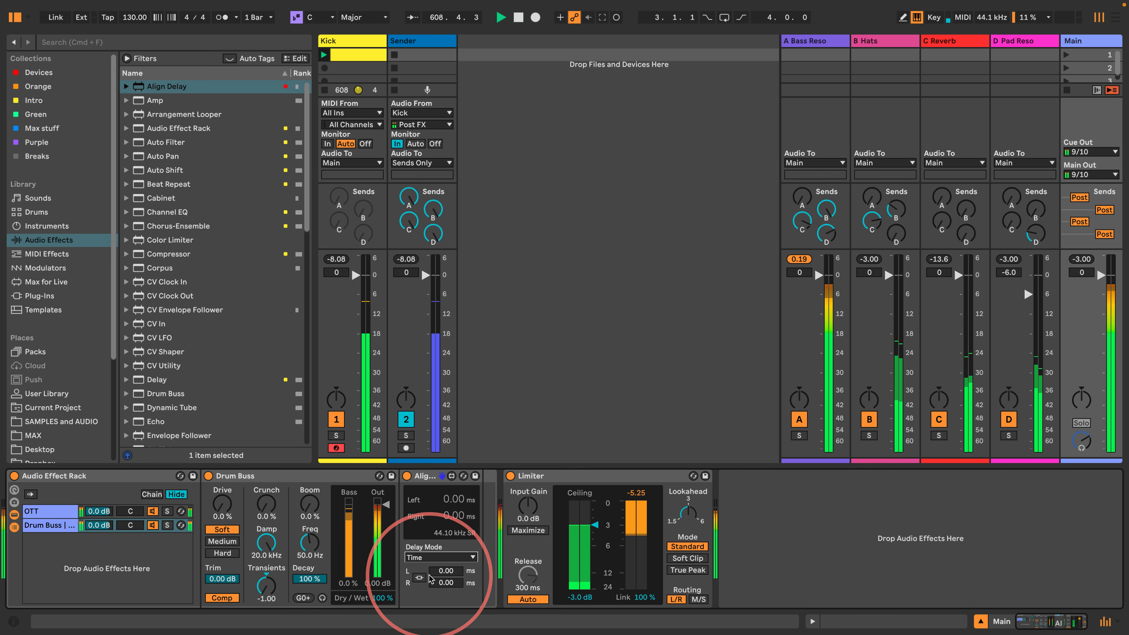
left_click_drag(442, 571, 448, 565)
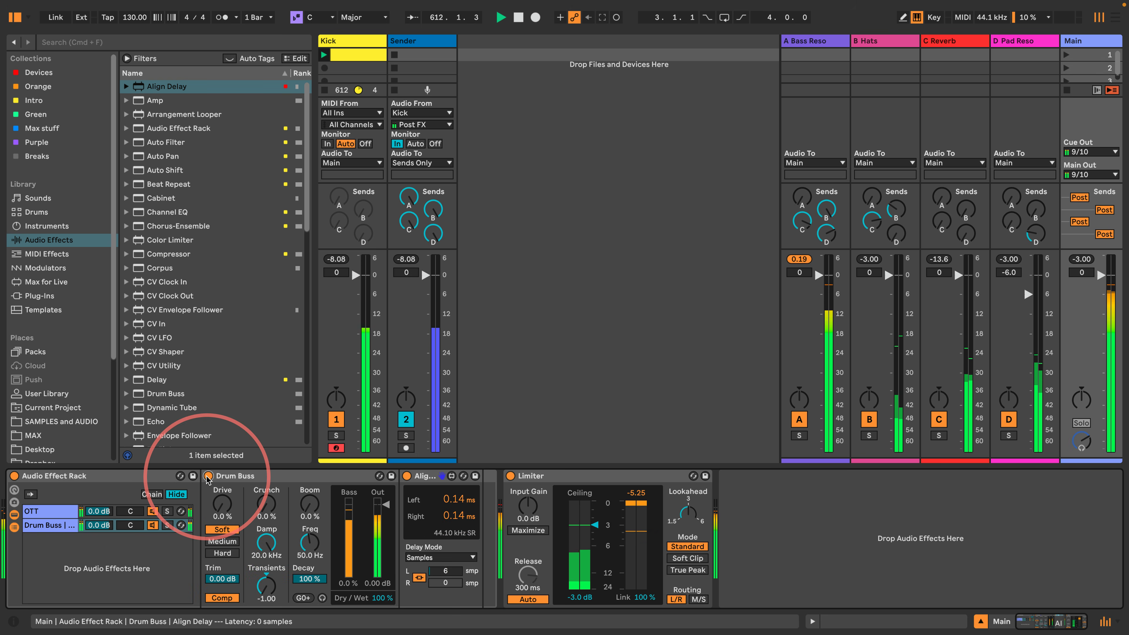
Step: Compare the Main sound with Align Delay bypassed and with the OTT chain muted, restoring each
left_click(406, 476)
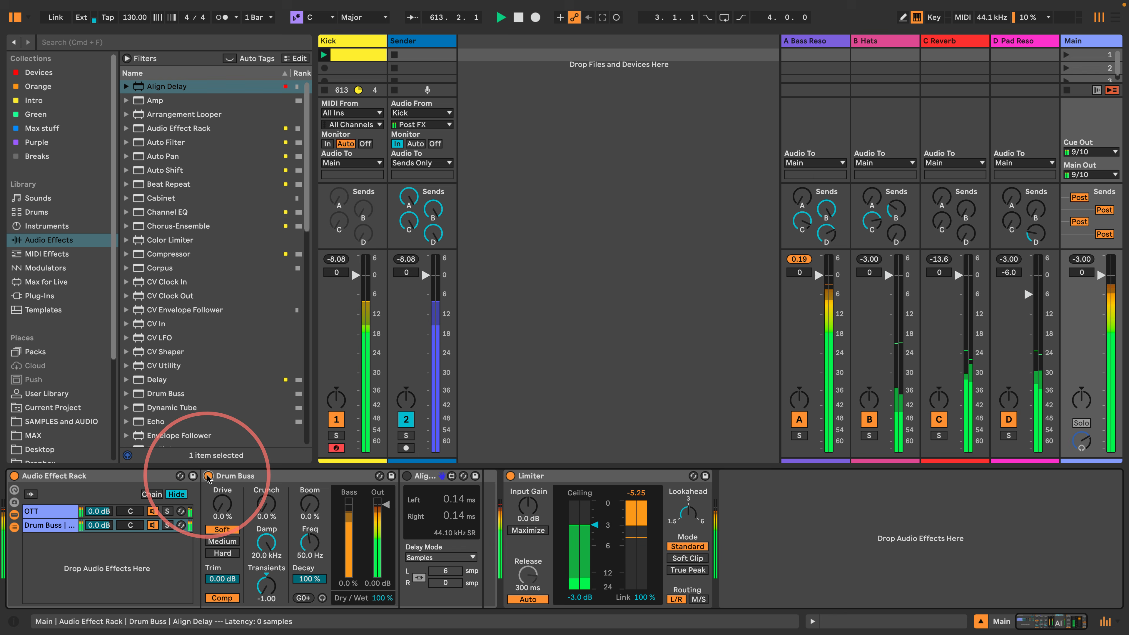
left_click(406, 477)
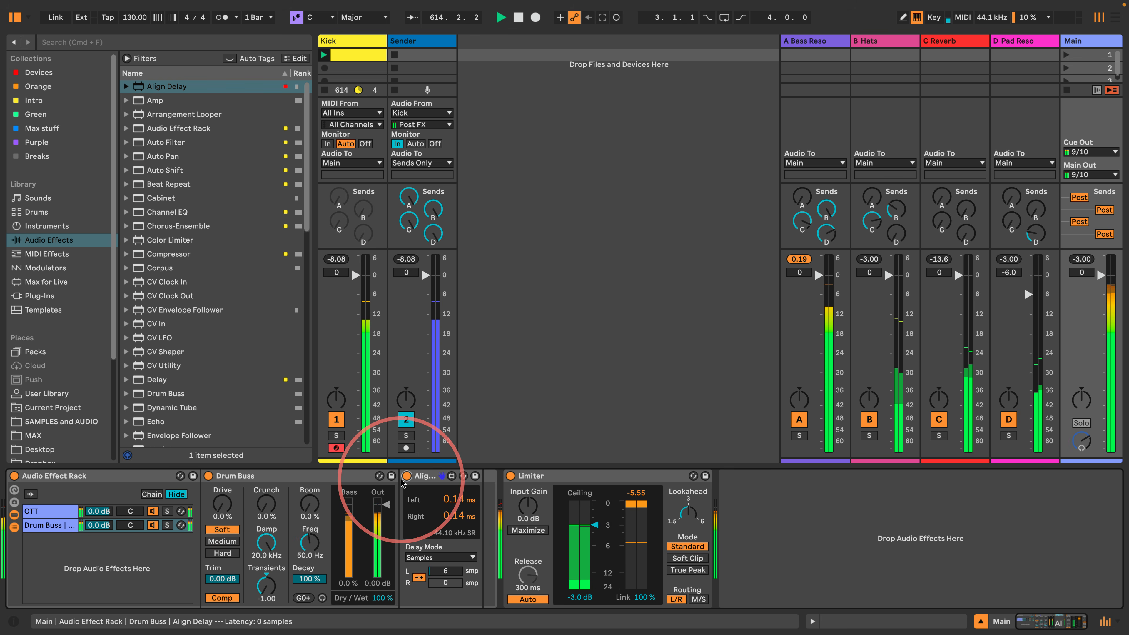
left_click(152, 511)
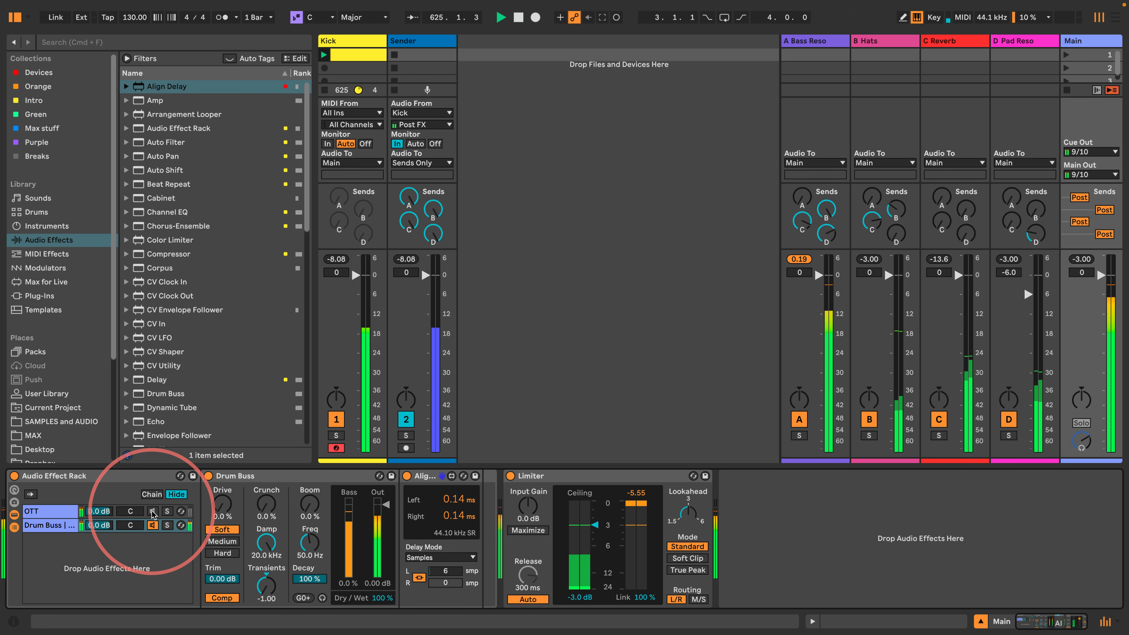
left_click(152, 511)
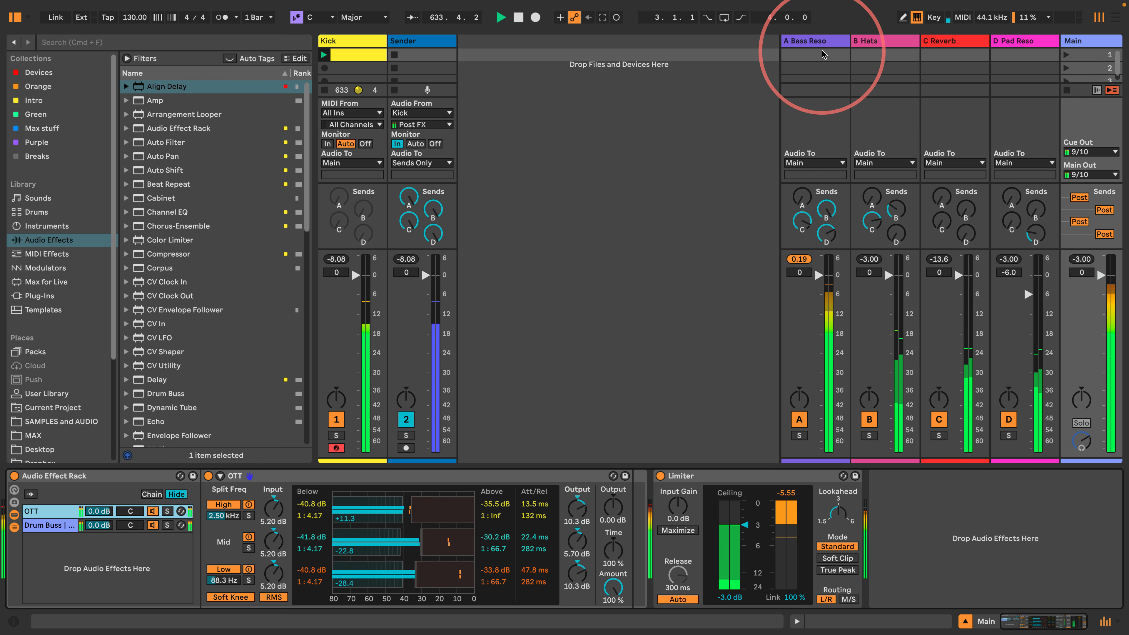
Step: Raise the Bass Reso return's Send A to feed the return back into itself
left_click_drag(802, 196, 802, 194)
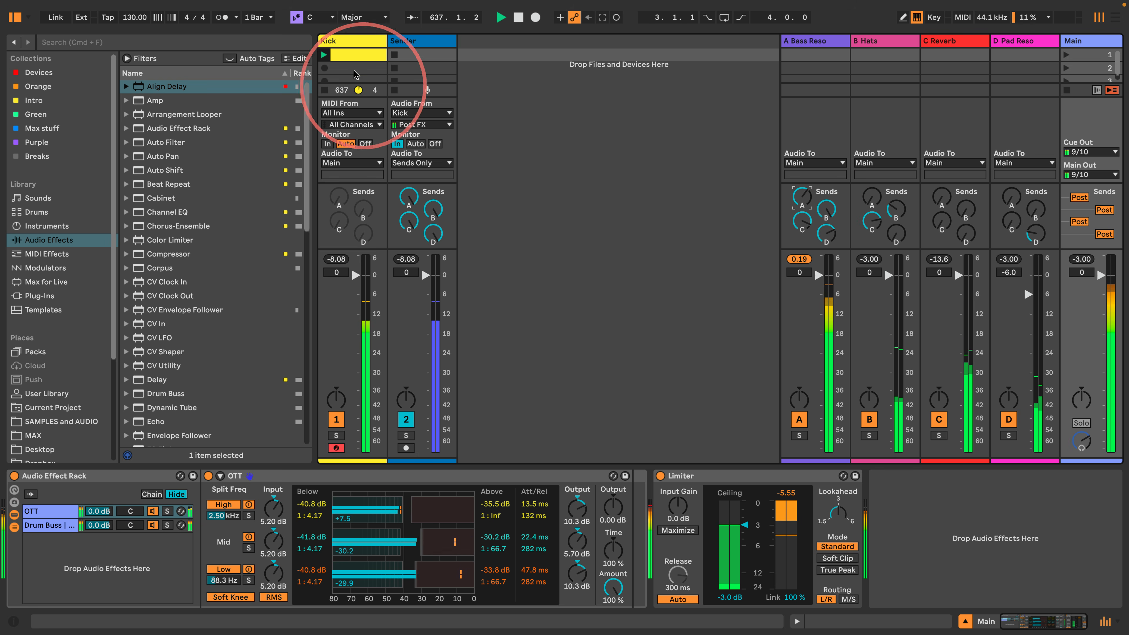
Step: Duplicate the Kick clip into the second slot, move its last C3 note to beat 1.4, and launch the copy
left_click(355, 55)
left_click_drag(355, 55, 356, 68)
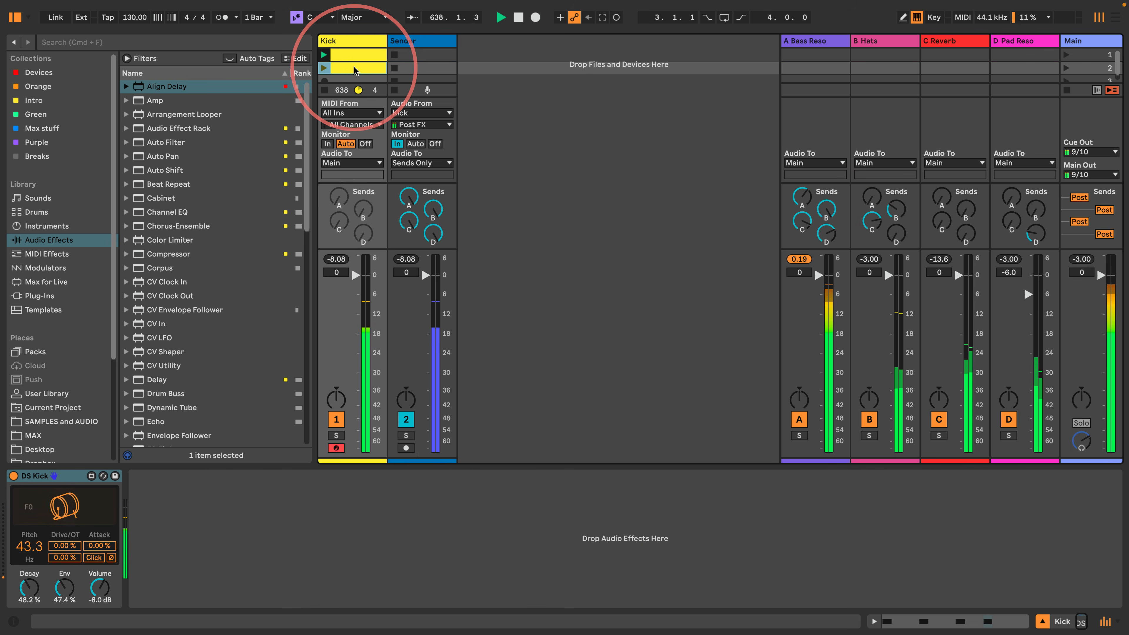
double_click(355, 68)
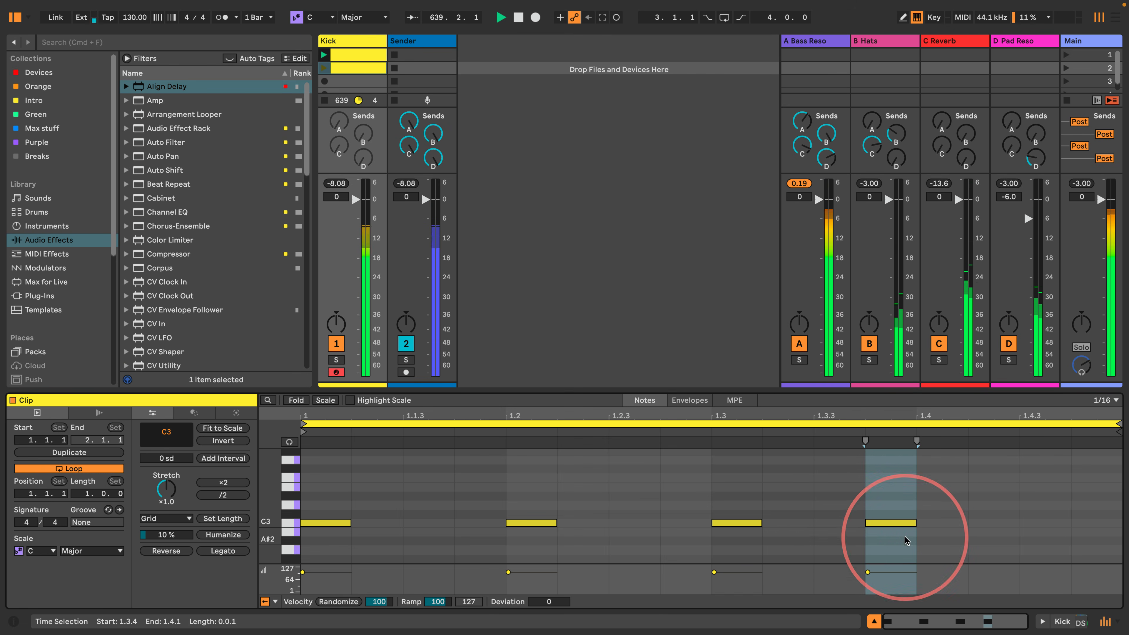
left_click_drag(900, 523, 952, 523)
left_click(323, 67)
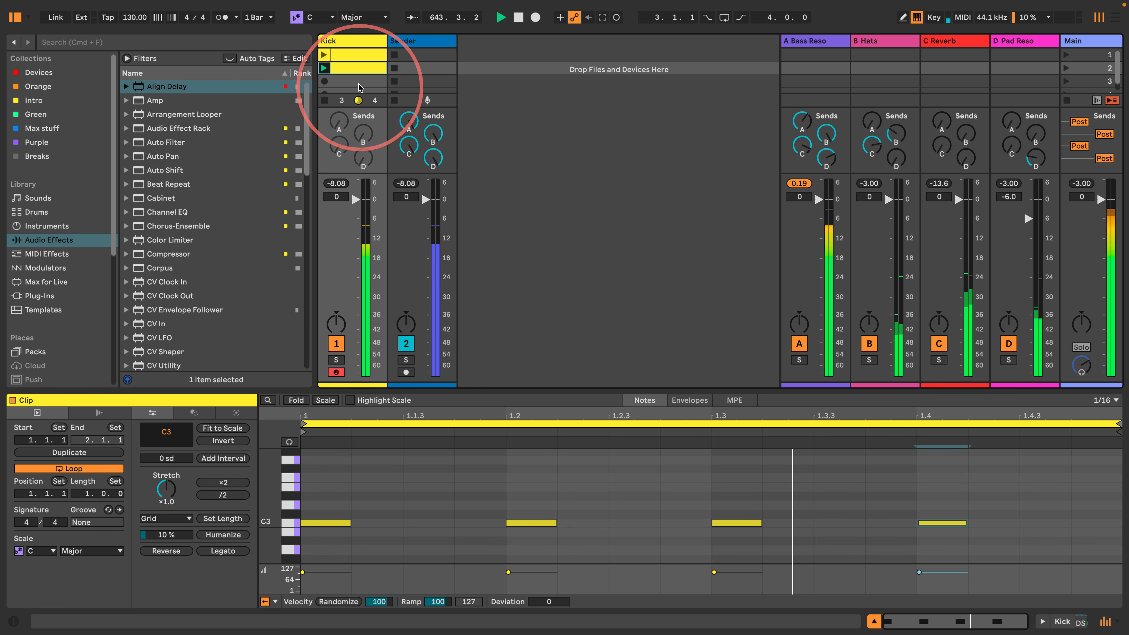
Step: Duplicate the second Kick clip into the third slot and launch the copy
left_click_drag(355, 71, 350, 81)
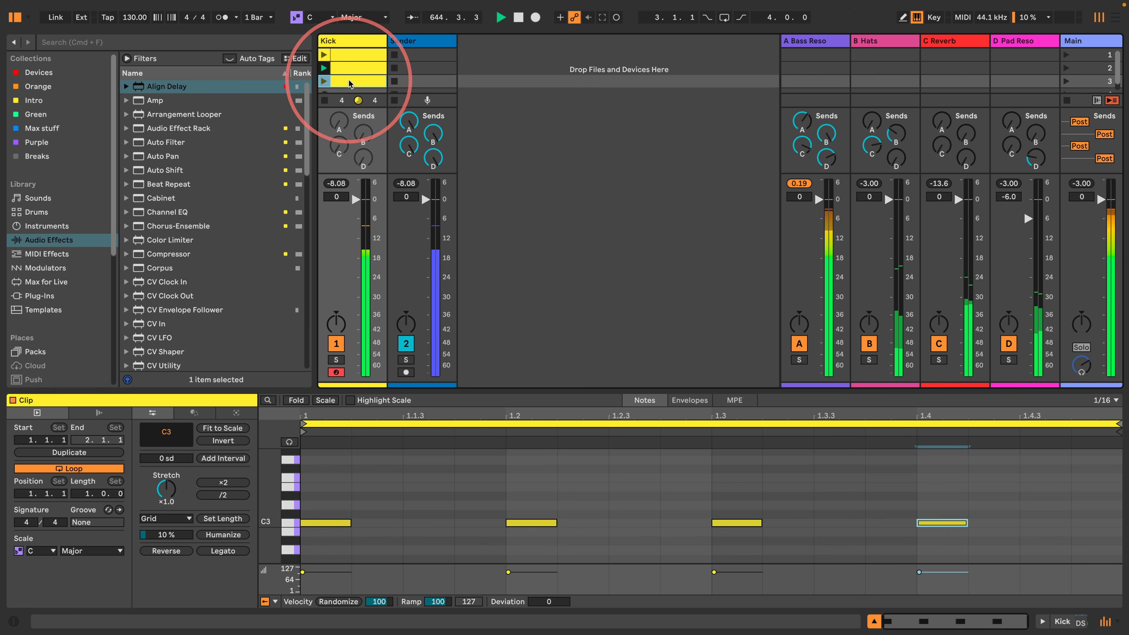
key("Return")
Step: Shift the clip's second and fourth C3 notes one sixteenth earlier and add a C3 note at beat 1.2.3
left_click_drag(546, 546, 472, 460)
key("Left")
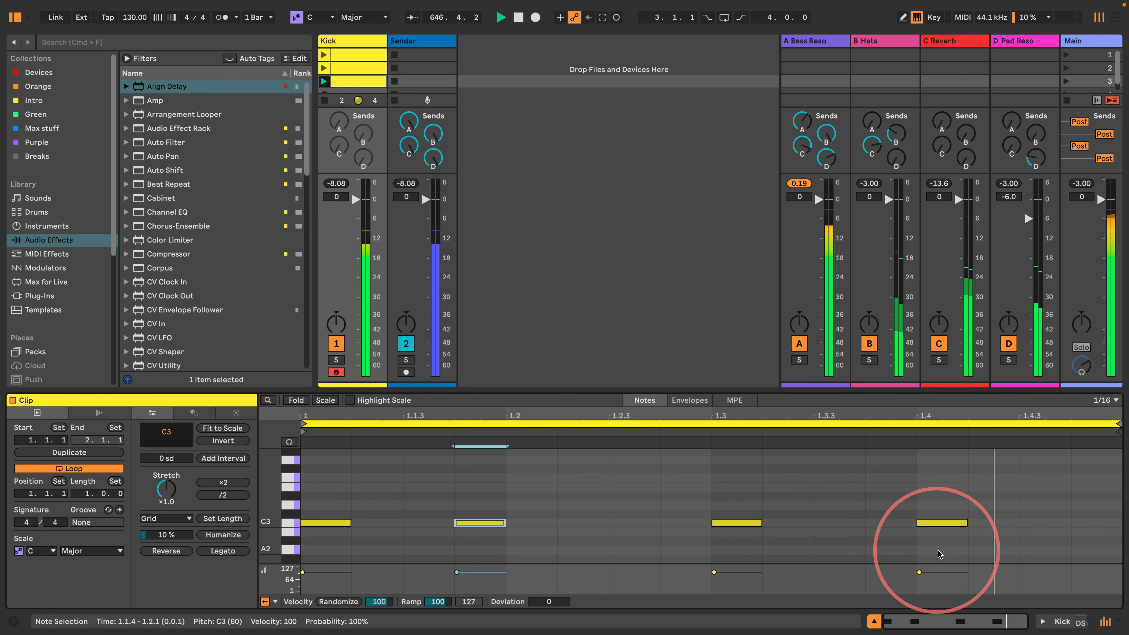
left_click_drag(938, 547, 871, 460)
key("Left")
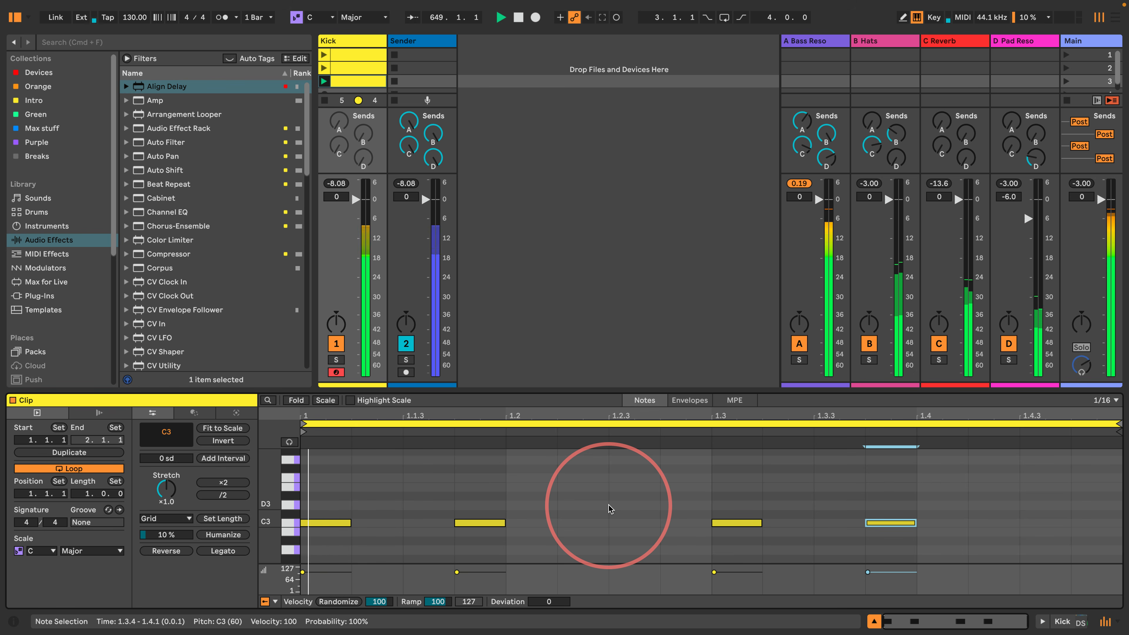
double_click(620, 524)
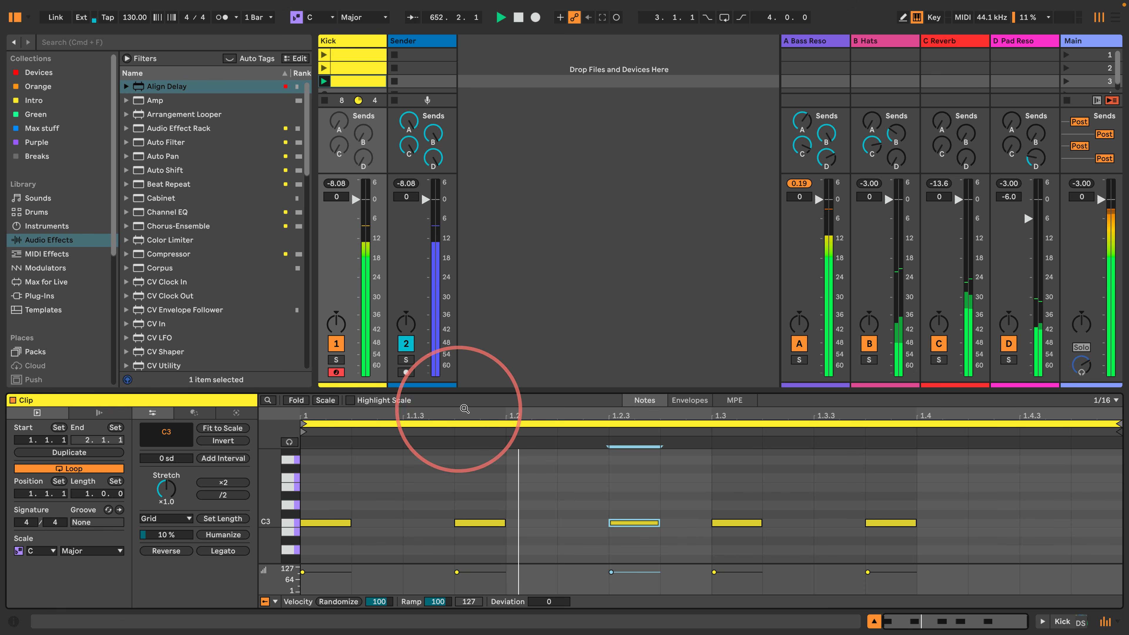
left_click_drag(496, 392, 496, 400)
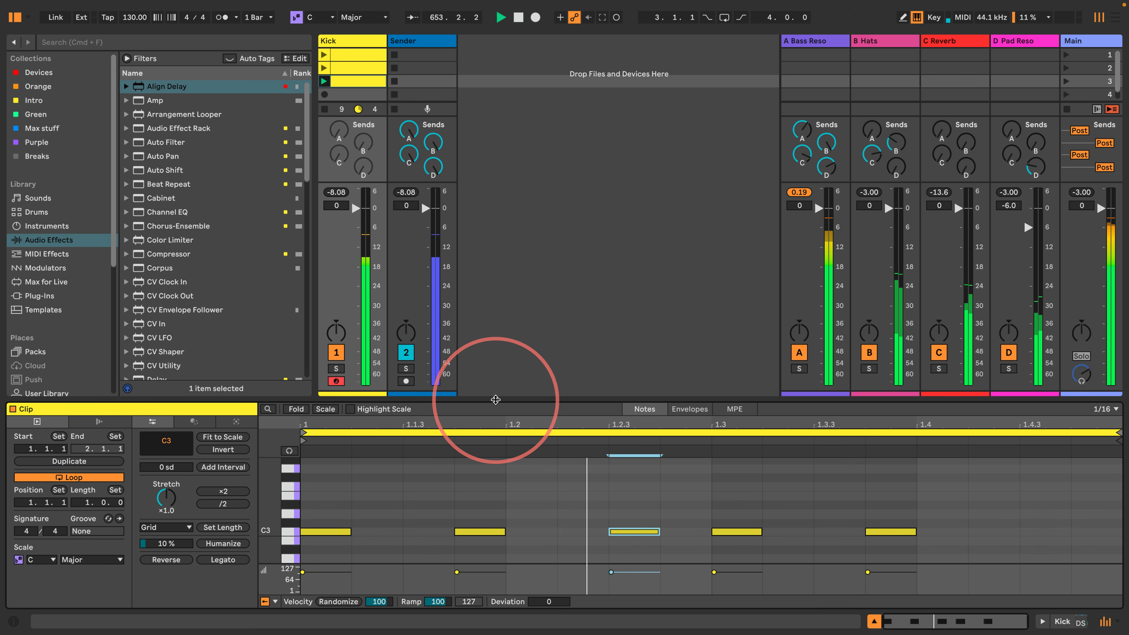
Step: Set the linked Delay on the Bass Reso return to 5 sixteenths
left_click(818, 42)
double_click(818, 42)
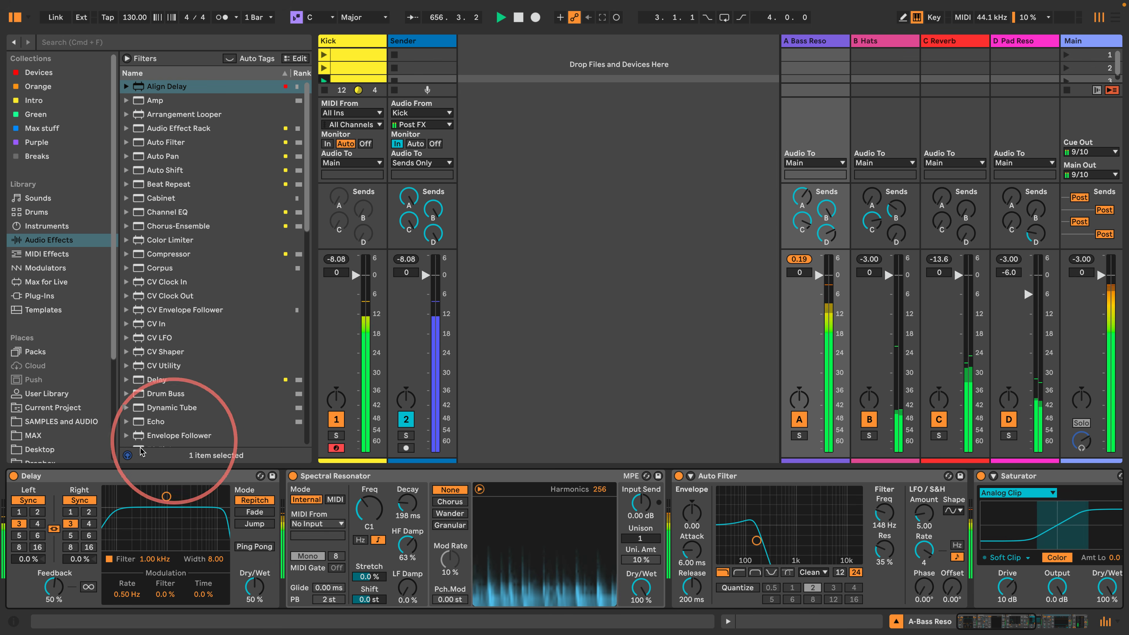
left_click(69, 536)
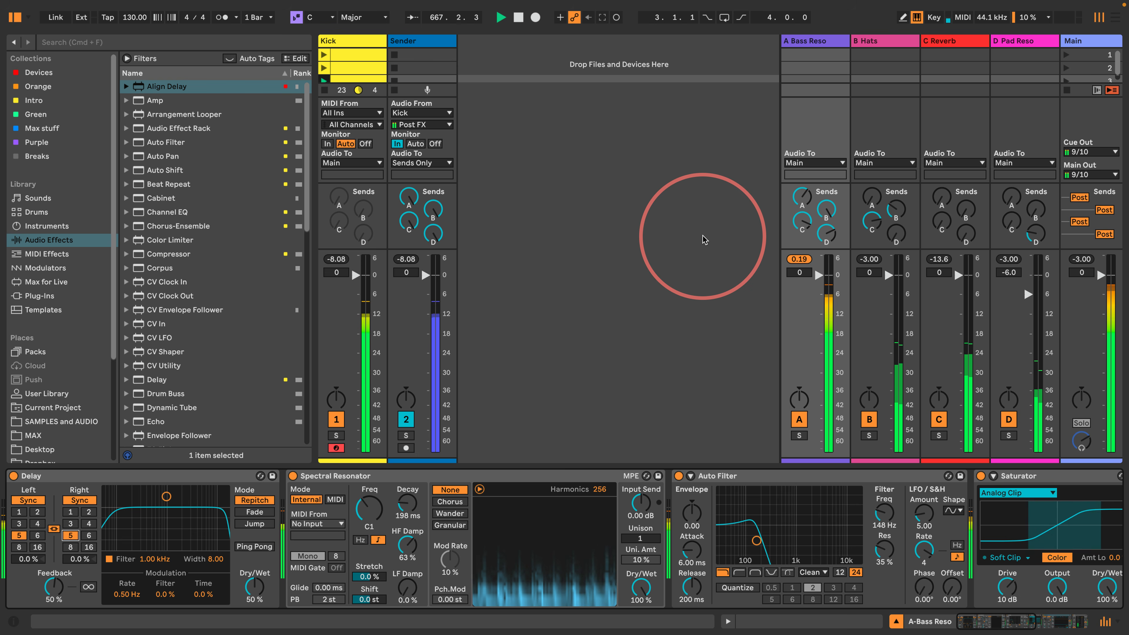
Step: Insert a return track after Pad Reso and name it Crash
left_click(1021, 41)
right_click(1021, 41)
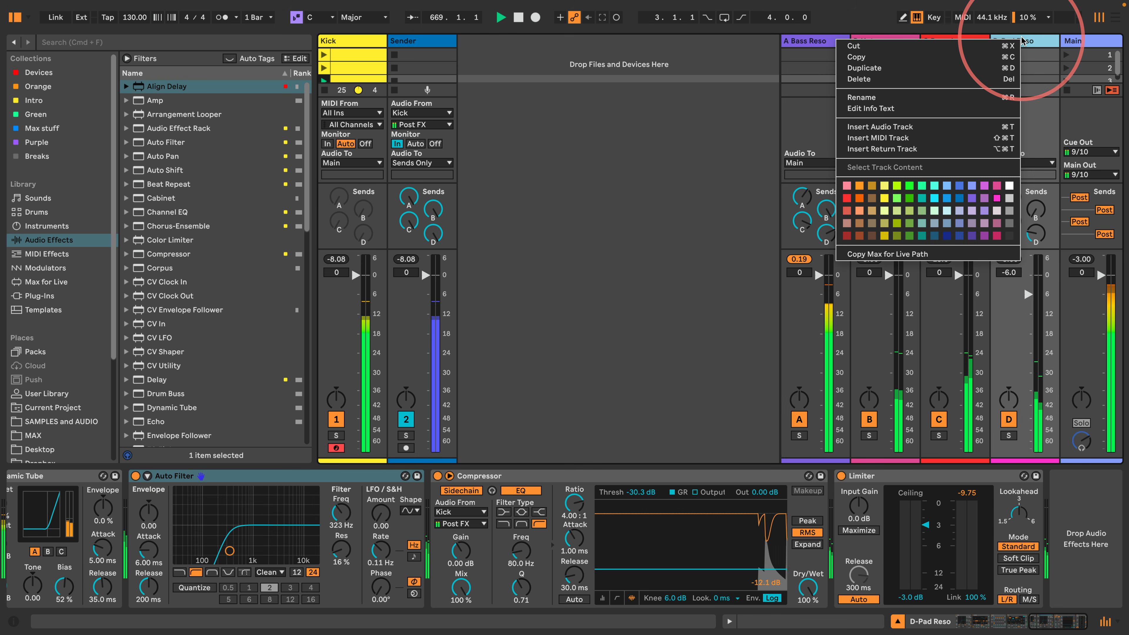
left_click(890, 149)
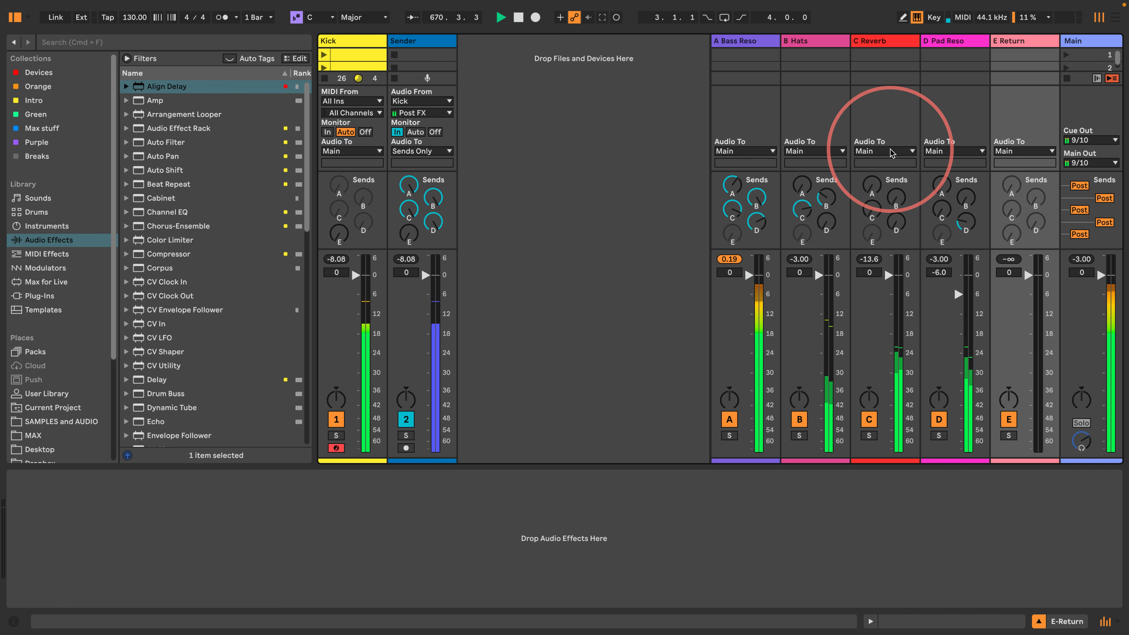
left_click(1014, 41)
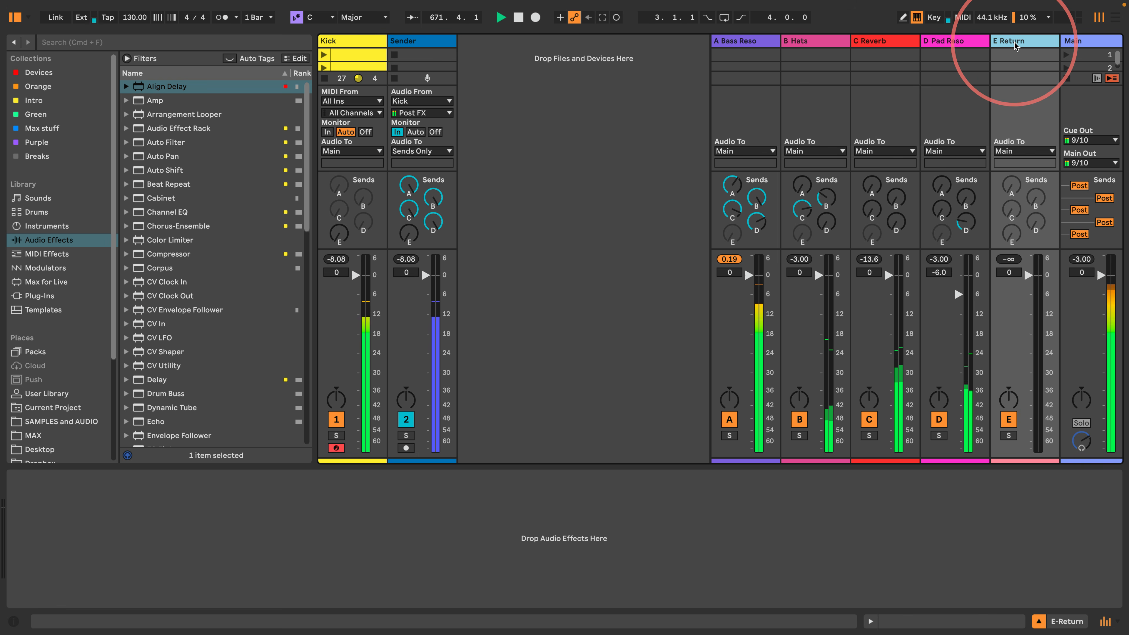
key("super+r")
type("Crash")
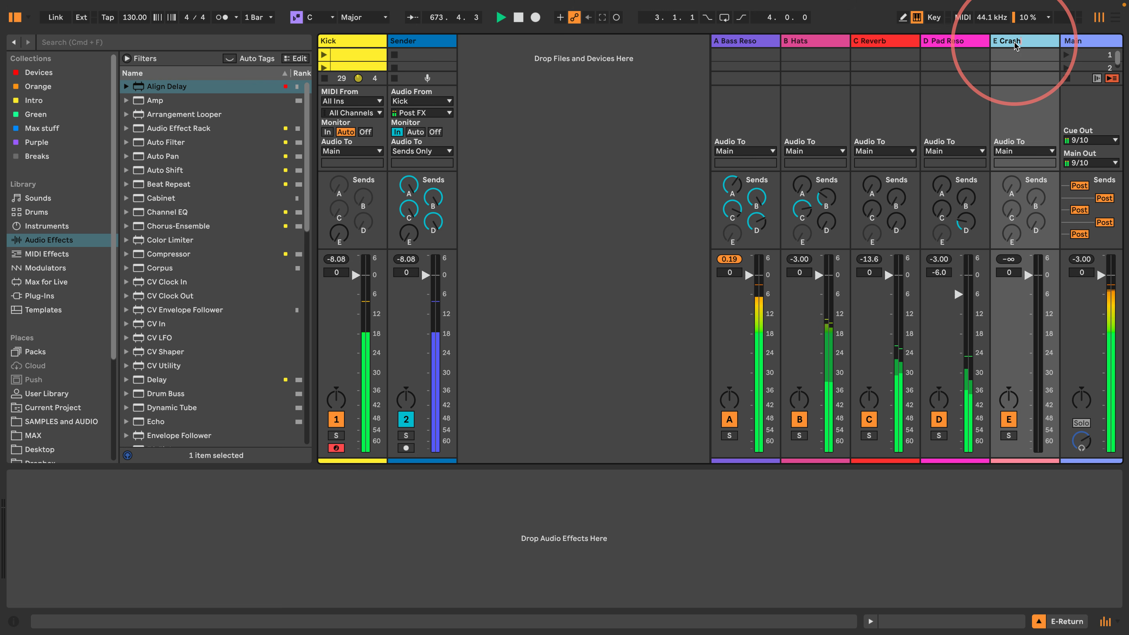
key("Return")
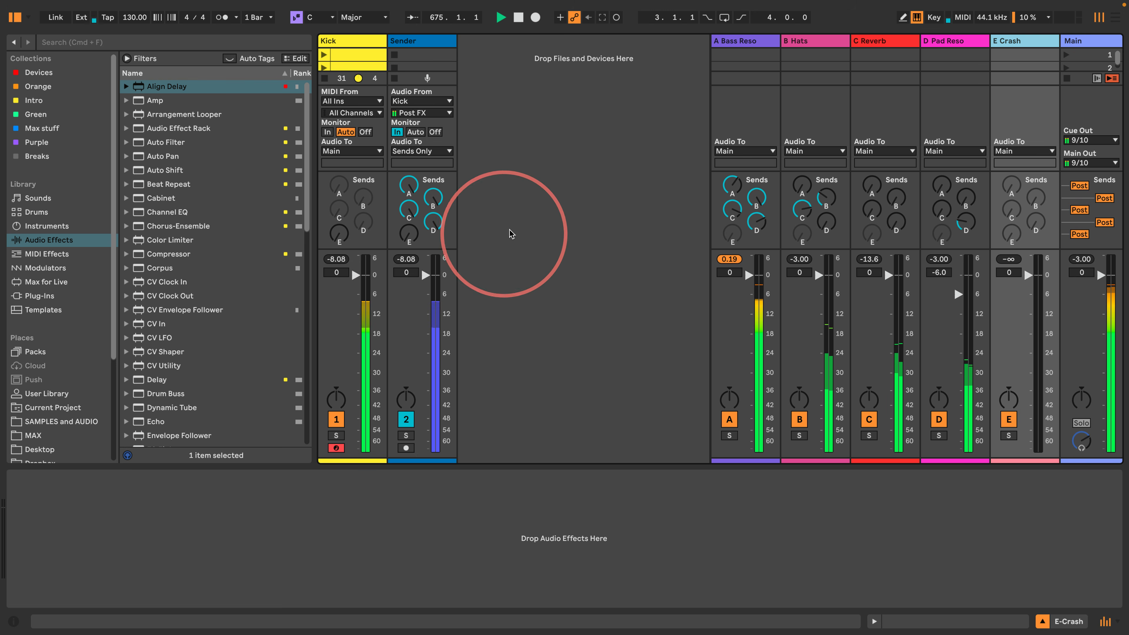
Step: Reset the Sender track's sends A, B, C and D to their minimum
double_click(431, 225)
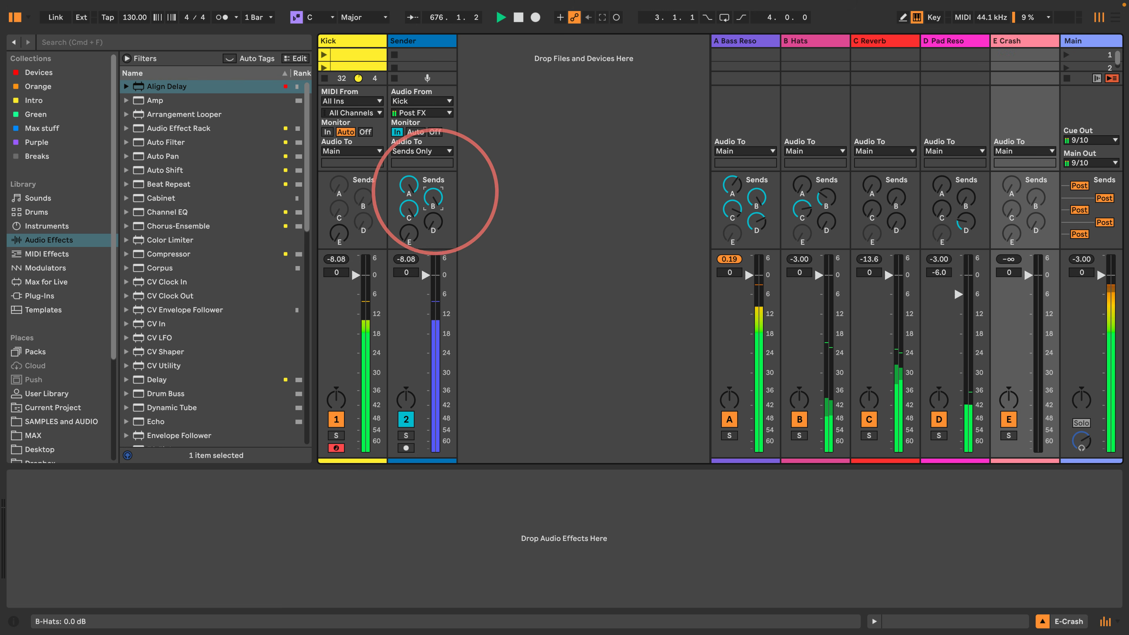
double_click(433, 194)
double_click(407, 208)
double_click(409, 194)
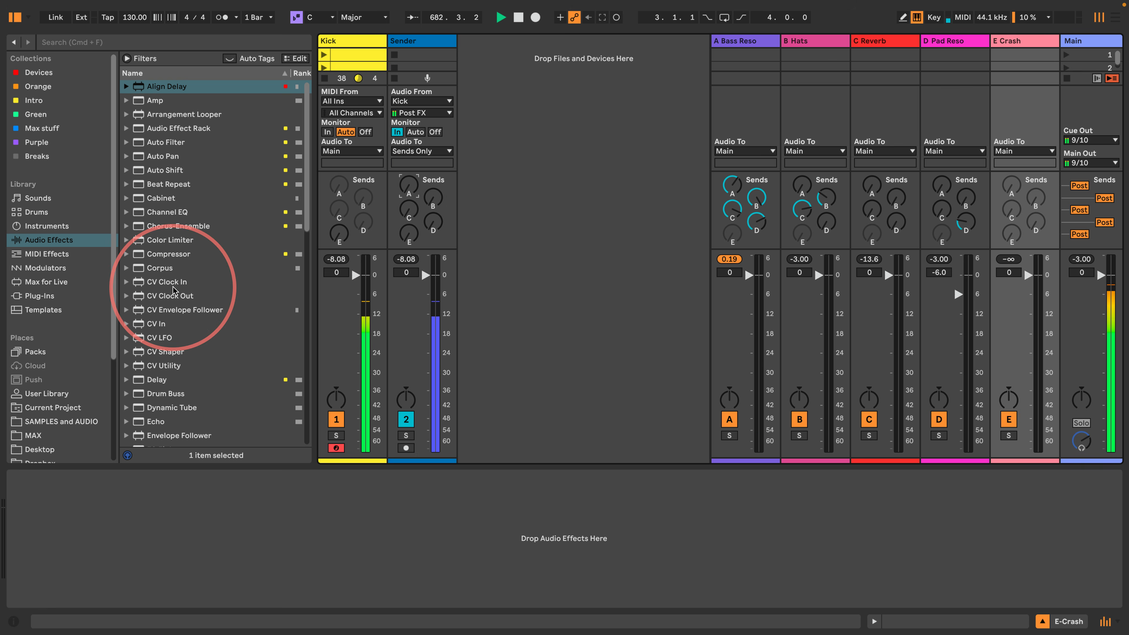
Step: Add Spectral Time to the Crash return with Dry/Wet 100 % and Interval 1, and fully raise Sender's Send E
scroll(173, 290, "down", 12)
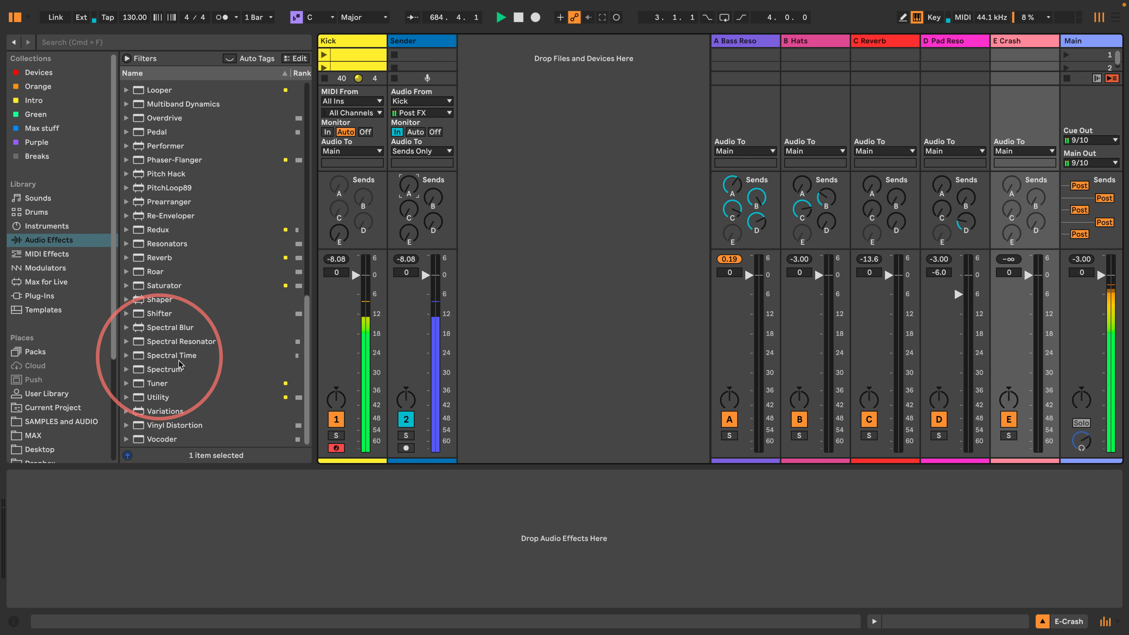
left_click_drag(139, 356, 1024, 40)
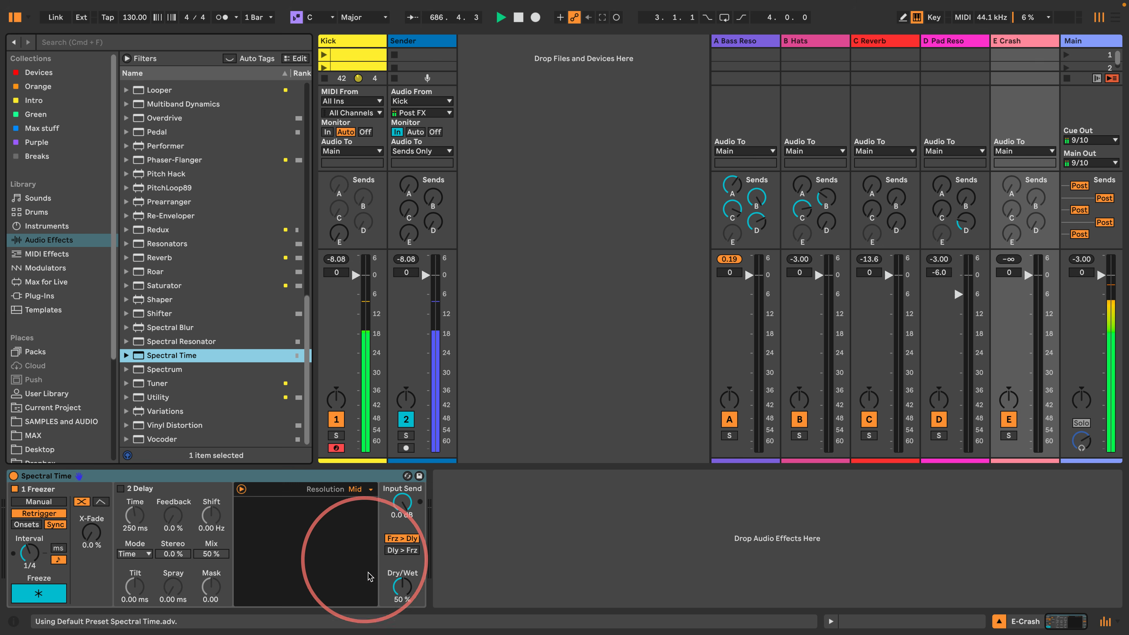
left_click(398, 578)
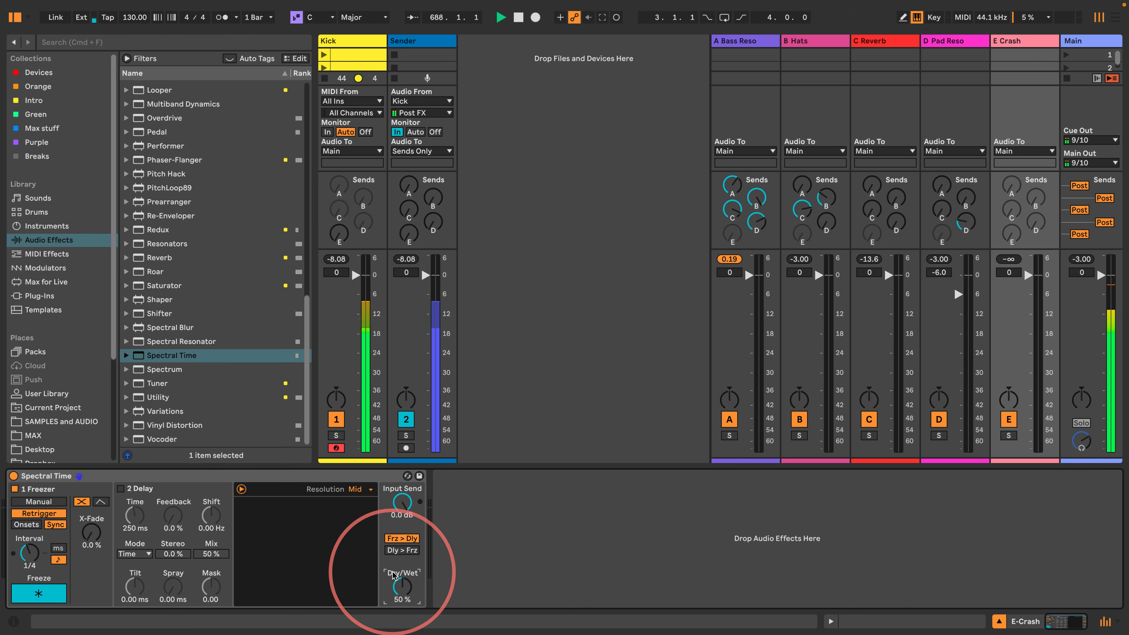
left_click_drag(394, 586, 395, 538)
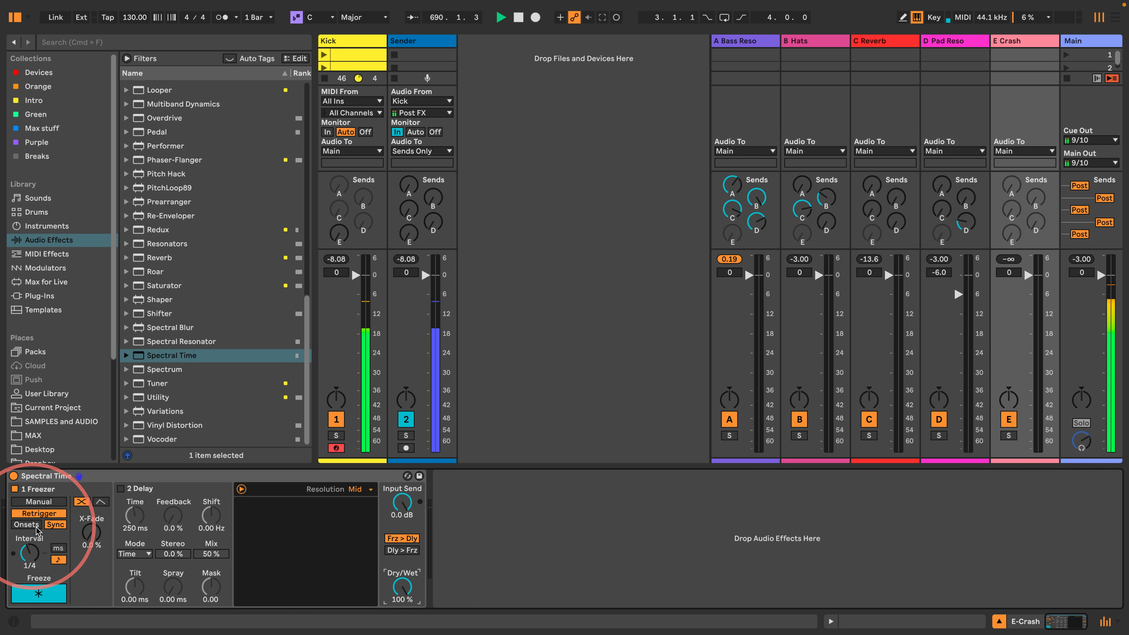
left_click_drag(27, 560, 28, 551)
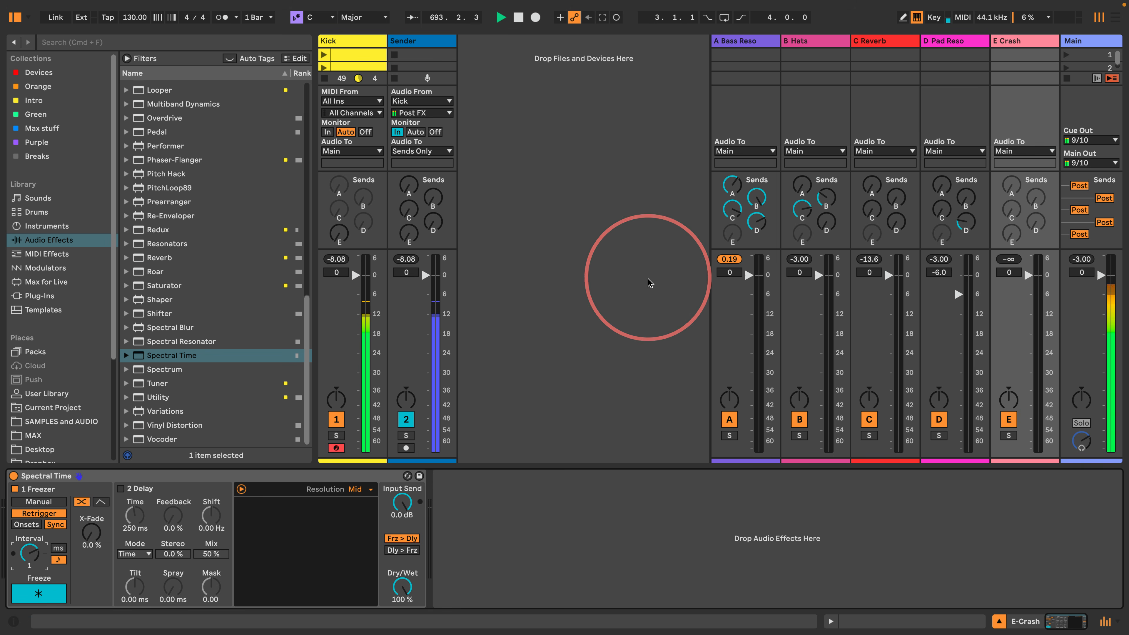
left_click(408, 233)
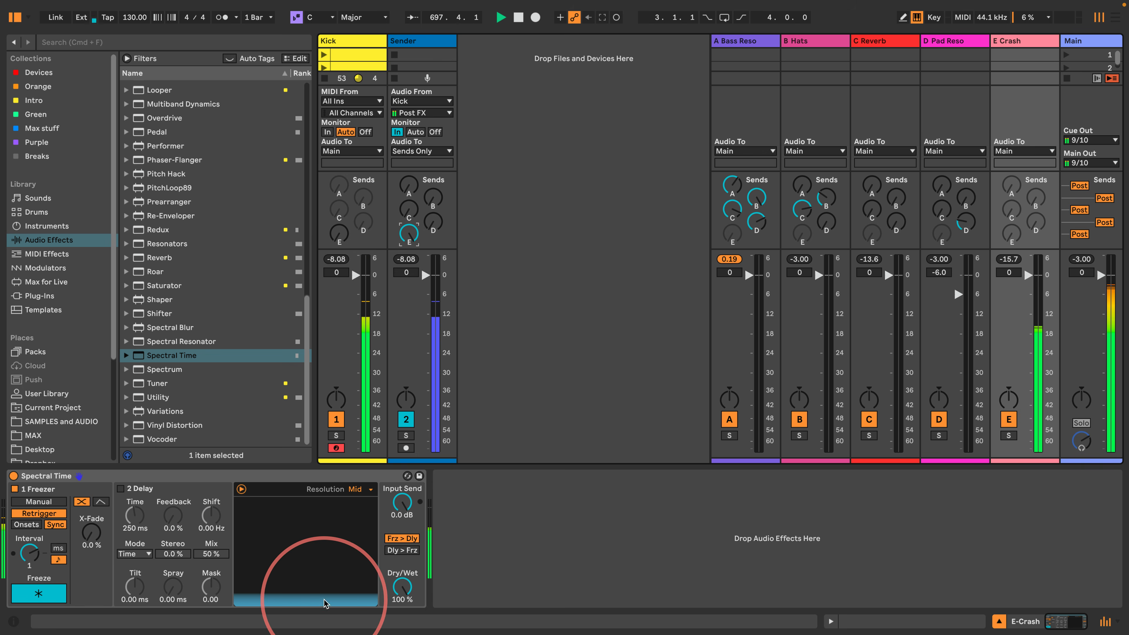
Step: Insert Auto Filter before Spectral Time as a 24 dB high-pass at about 183 Hz
scroll(169, 205, "up", 12)
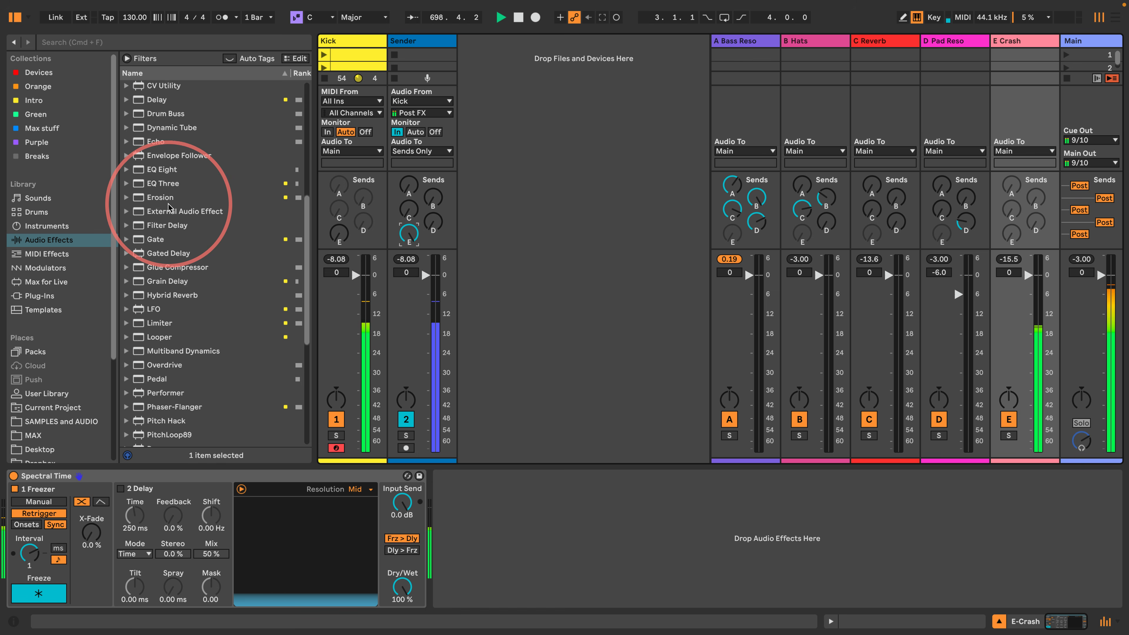
left_click_drag(132, 144, 97, 560)
left_click(75, 572)
Step: Insert Reverb between Auto Filter and Spectral Time with Dry/Wet 100 % and Size about 0.85, restarting playback to hear it
scroll(168, 313, "down", 10)
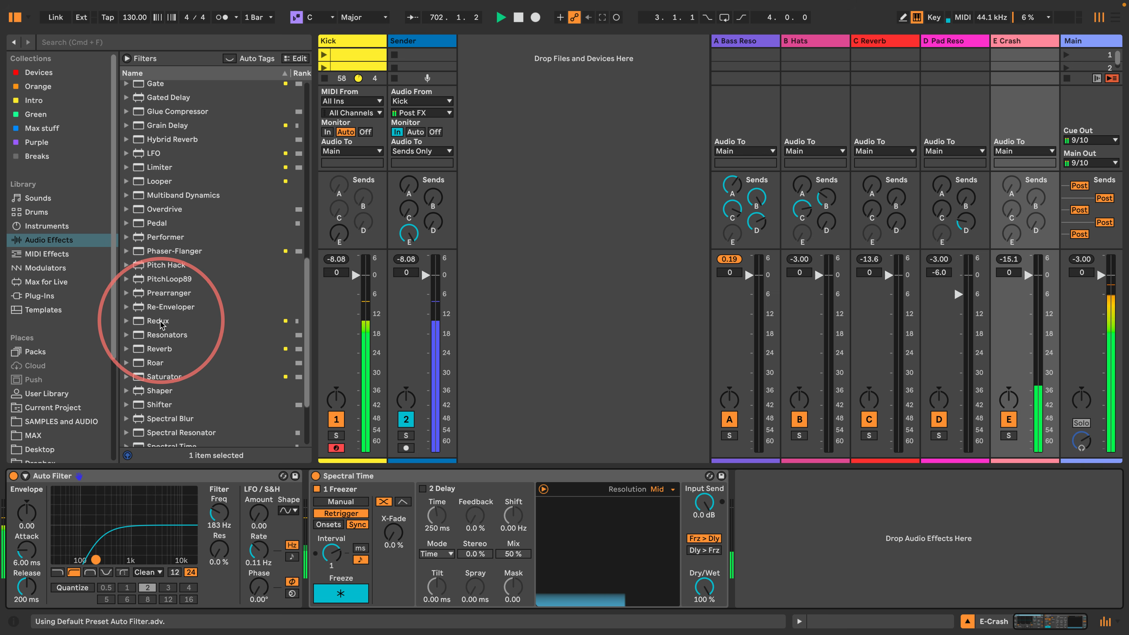
left_click_drag(160, 349, 311, 515)
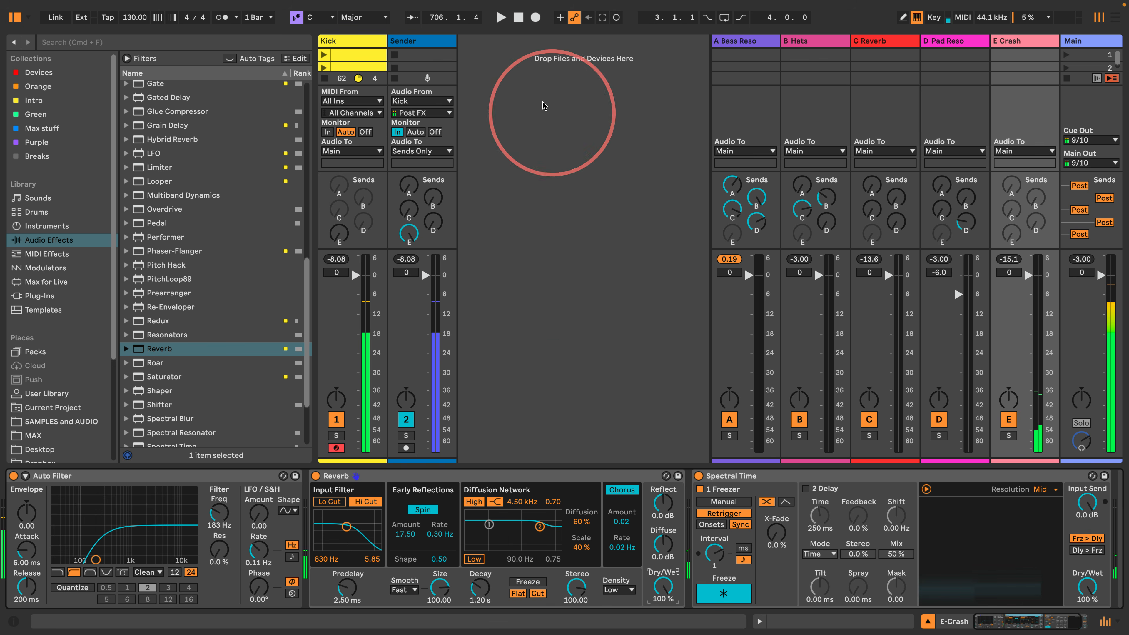
left_click(517, 19)
left_click(501, 18)
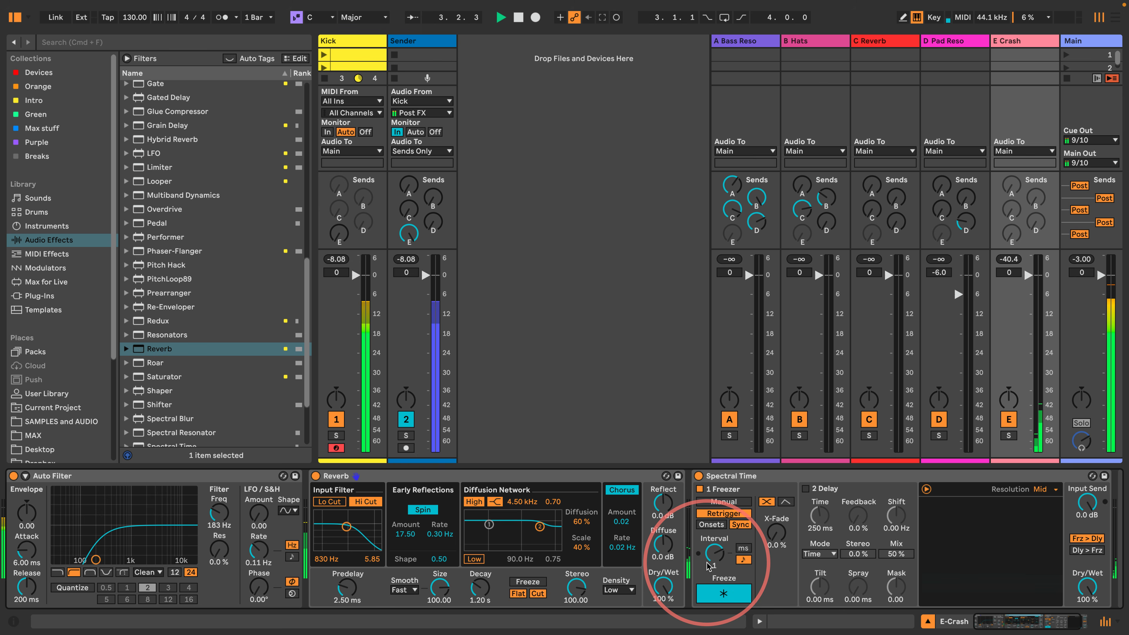
left_click(1012, 627)
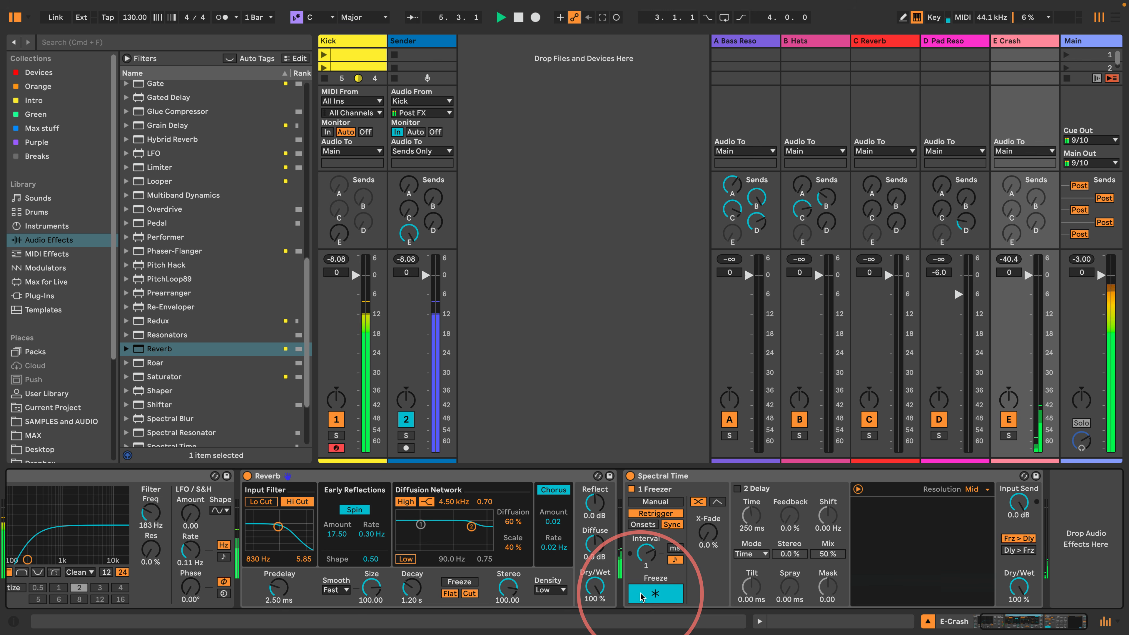
left_click_drag(366, 587, 366, 590)
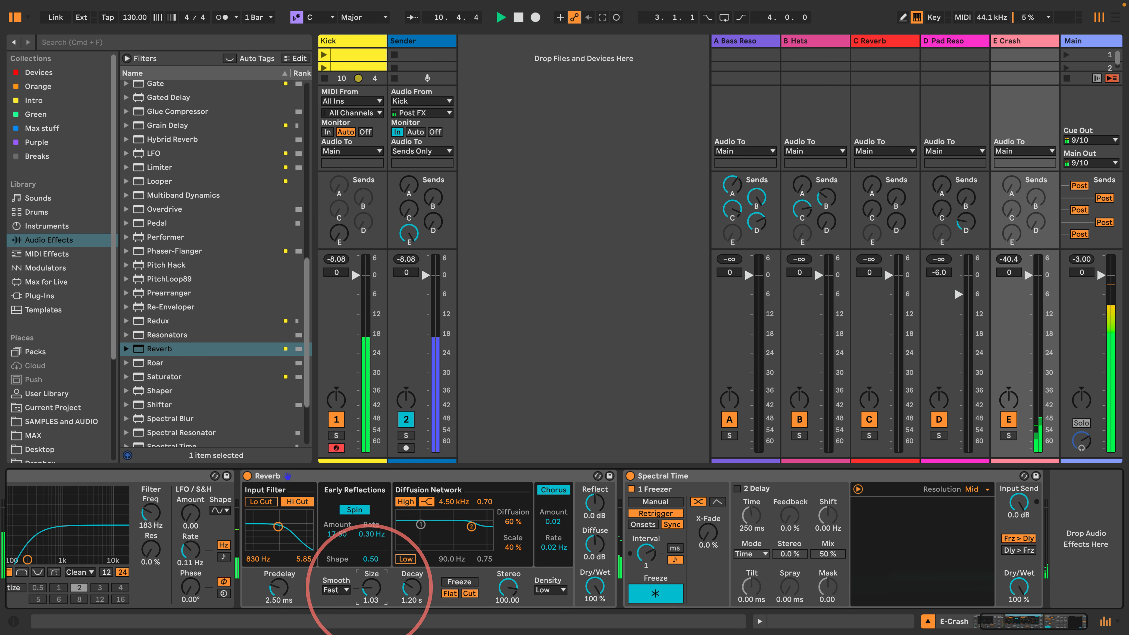
Step: Try the Freezer's fade-in/fade-out mode with a Fade Out of about 1.96 s, and switch back to crossfade
left_click(717, 502)
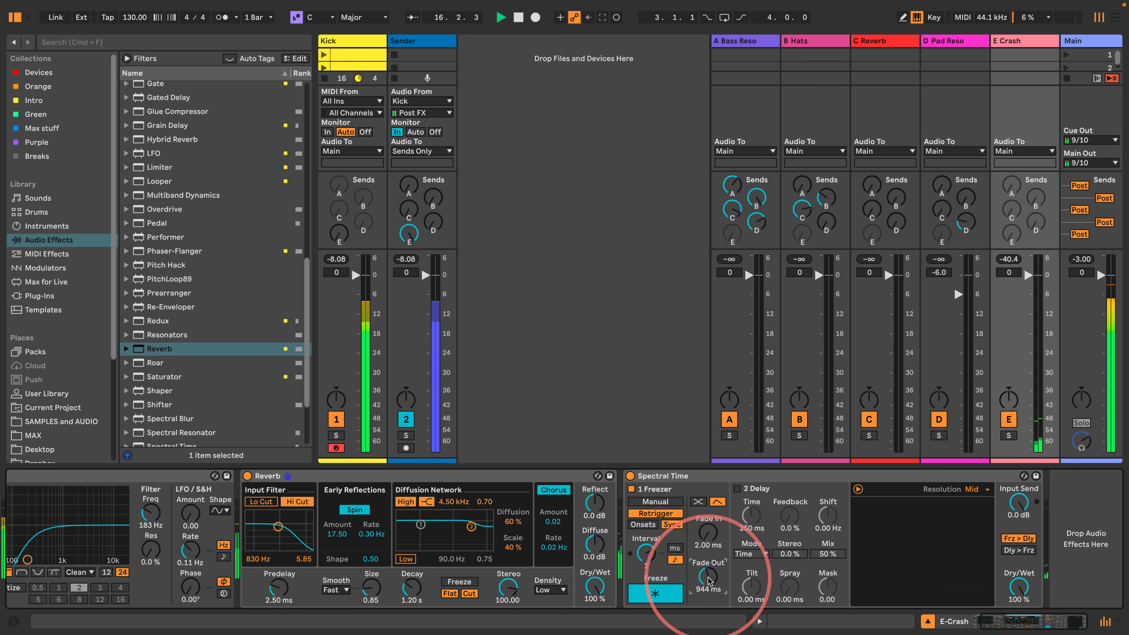
left_click_drag(710, 580, 710, 572)
left_click_drag(707, 577, 708, 576)
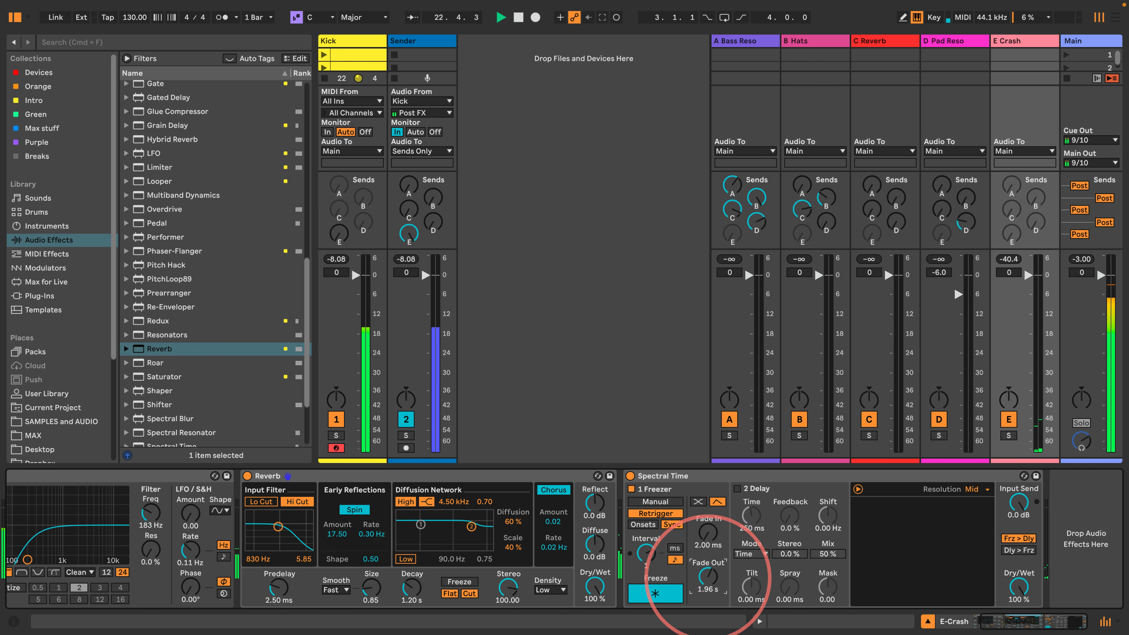
left_click(698, 501)
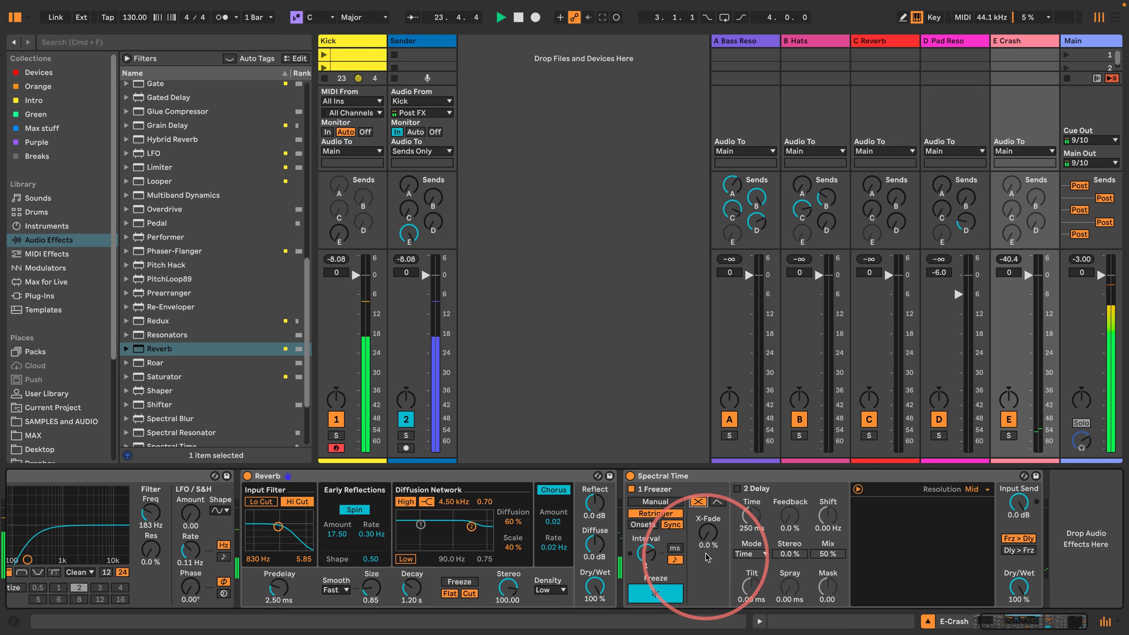
Step: Add Auto Pan after Spectral Time with Amount 100 %, synced Rate 1, a falling sawtooth shape and Phase 0°
scroll(177, 239, "up", 15)
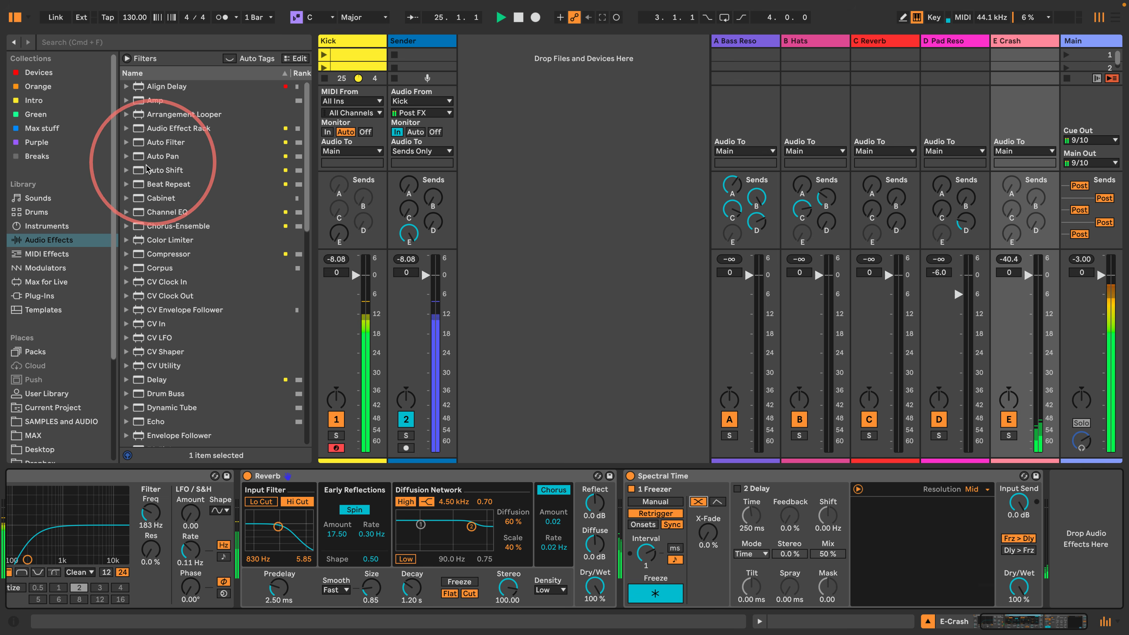
left_click_drag(162, 156, 1067, 520)
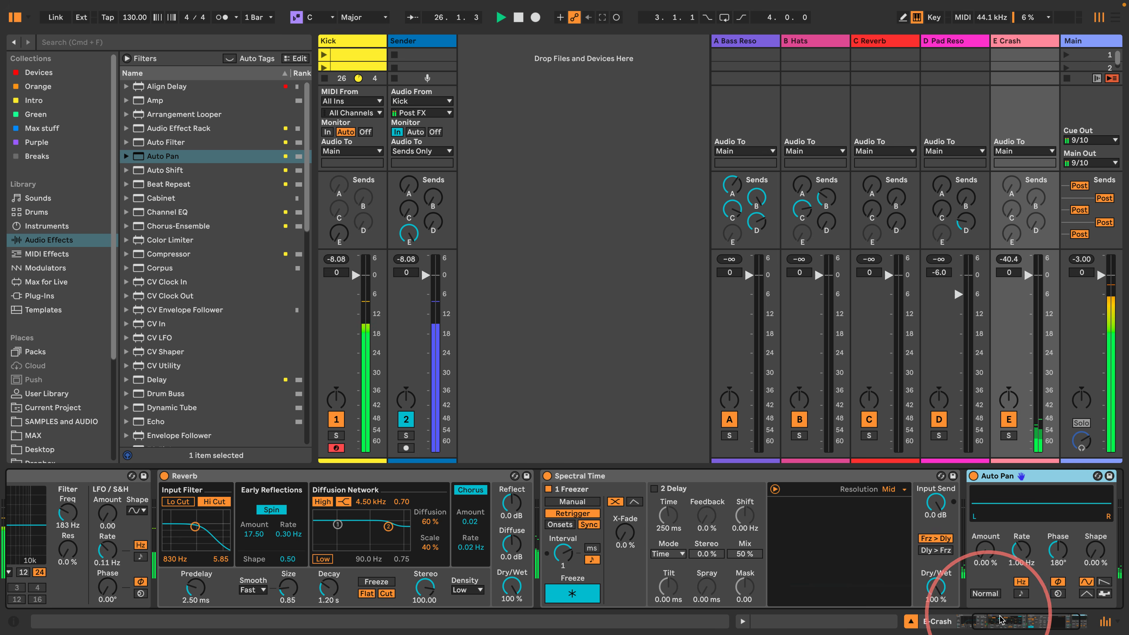
left_click_drag(1001, 621, 1080, 621)
left_click(948, 593)
left_click_drag(948, 552, 909, 494)
left_click(1030, 582)
left_click_drag(974, 571, 974, 613)
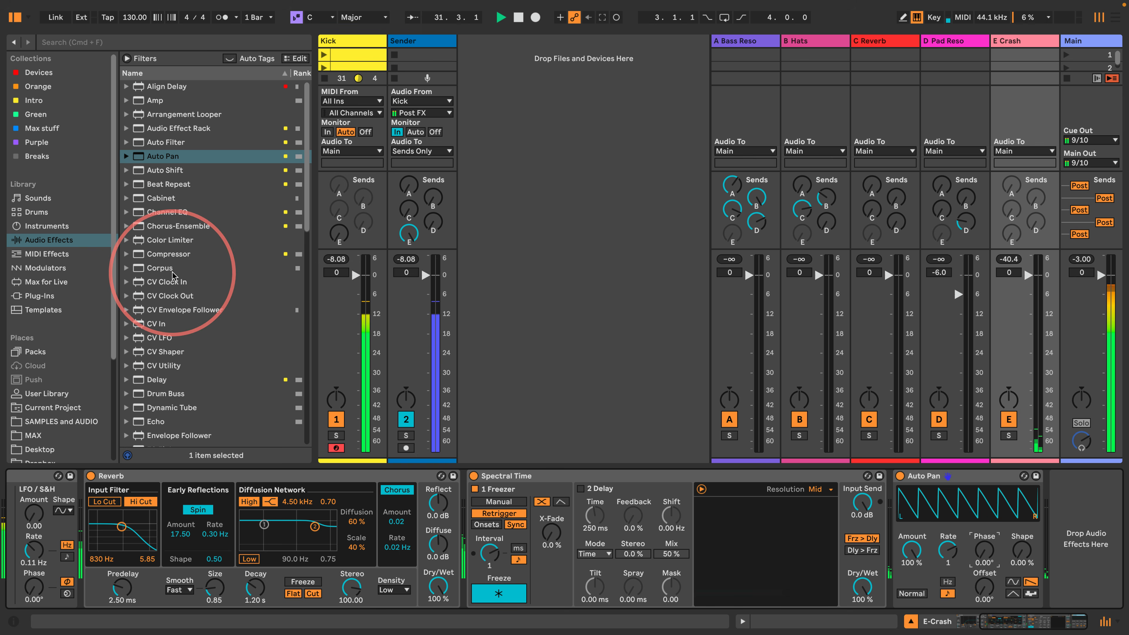
Step: Add Delay after Auto Pan on the Crash return and set its Feedback to 63 %
scroll(178, 289, "down", 3)
left_click_drag(153, 287, 1089, 535)
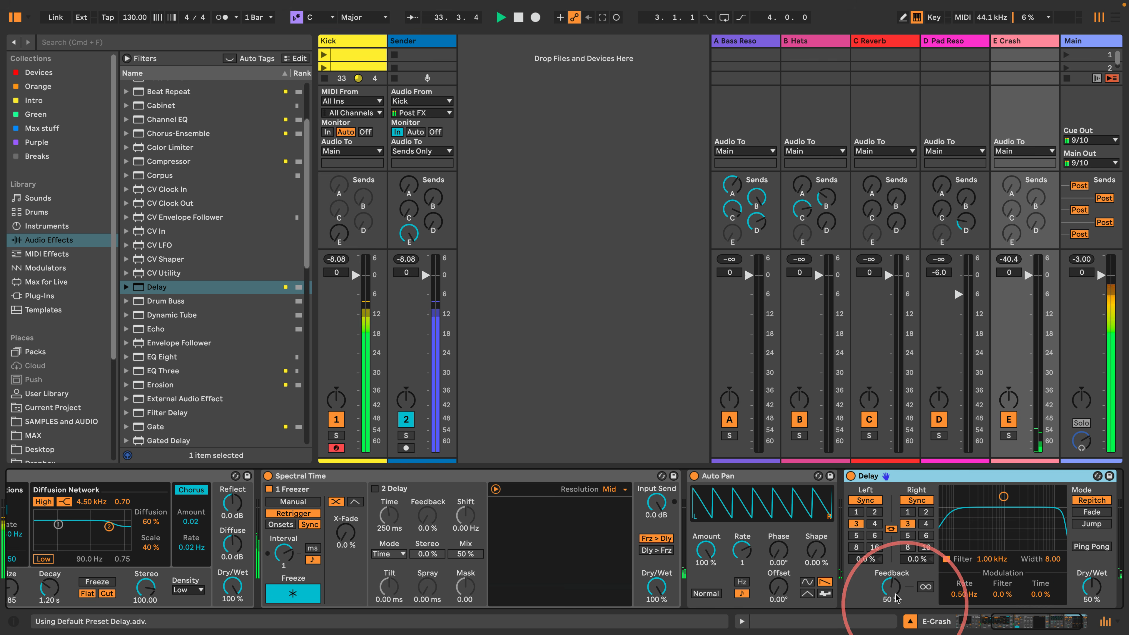
left_click_drag(890, 587, 890, 583)
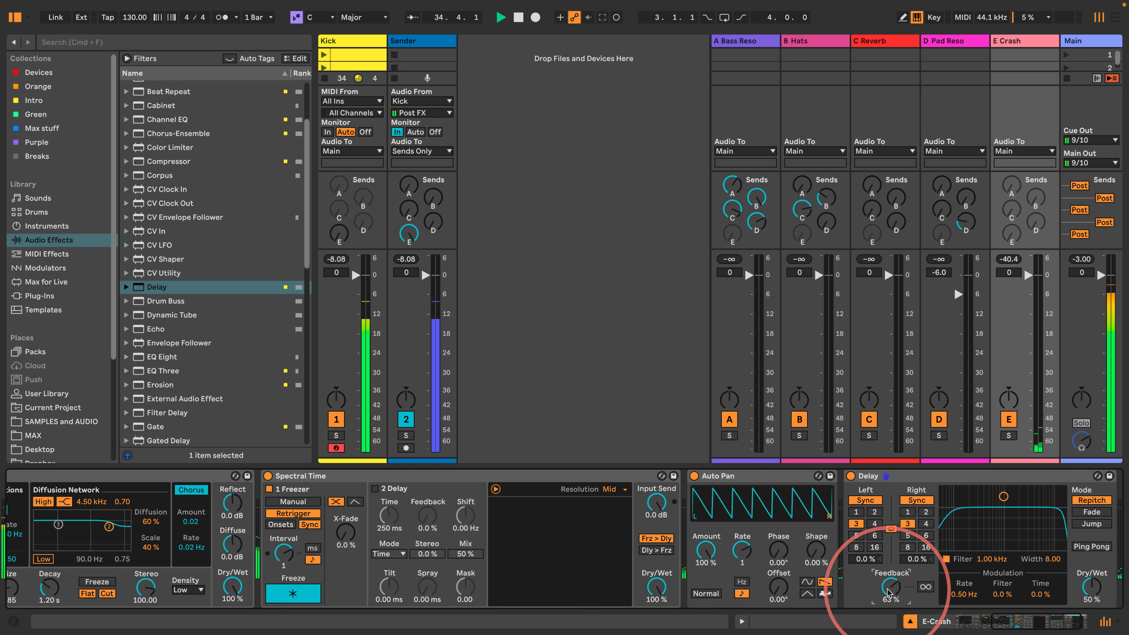
Step: Turn the Sender track's send A to the Bass Reso return fully up
left_click(408, 187)
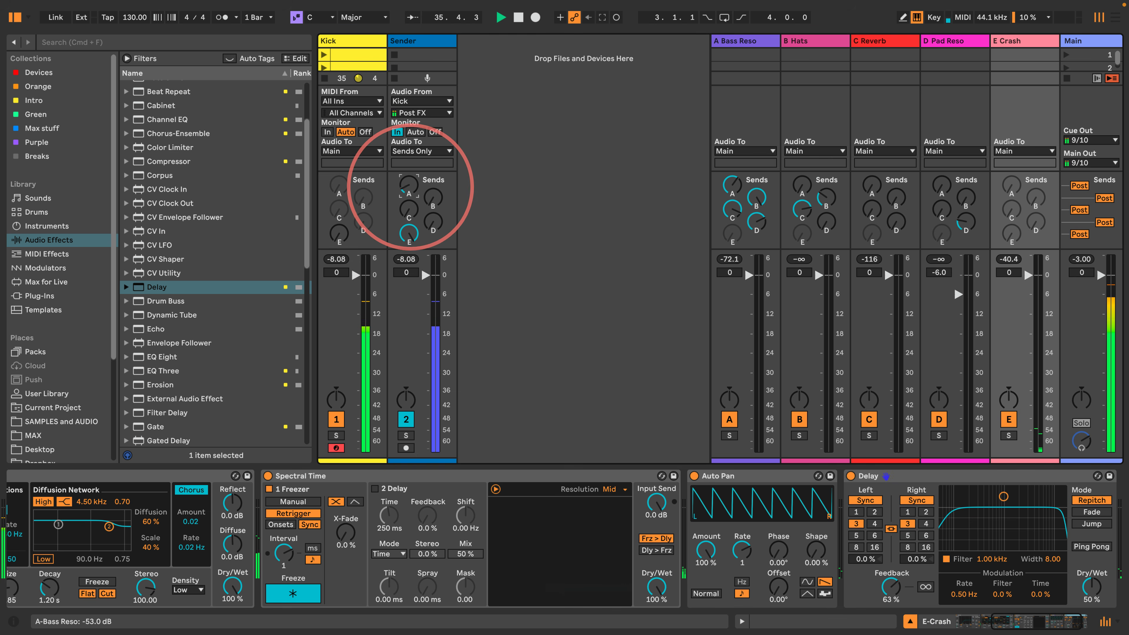
left_click_drag(410, 187, 411, 116)
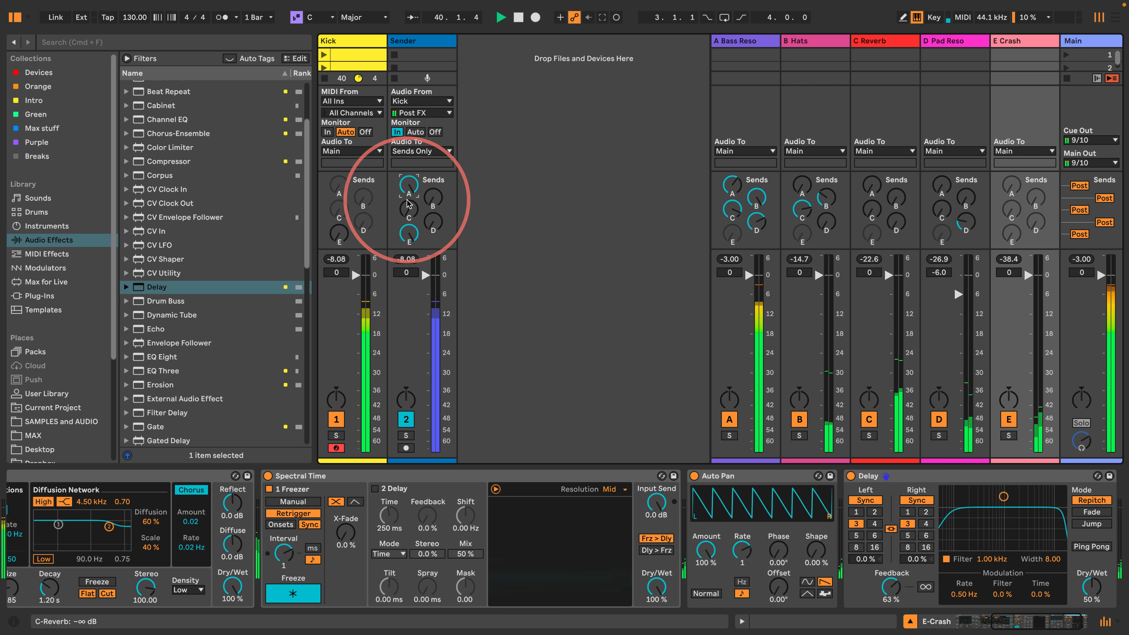
Step: Enable all sends on the Crash, Pad Reso, Reverb, Hats and Bass Reso returns
right_click(1007, 235)
left_click(912, 254)
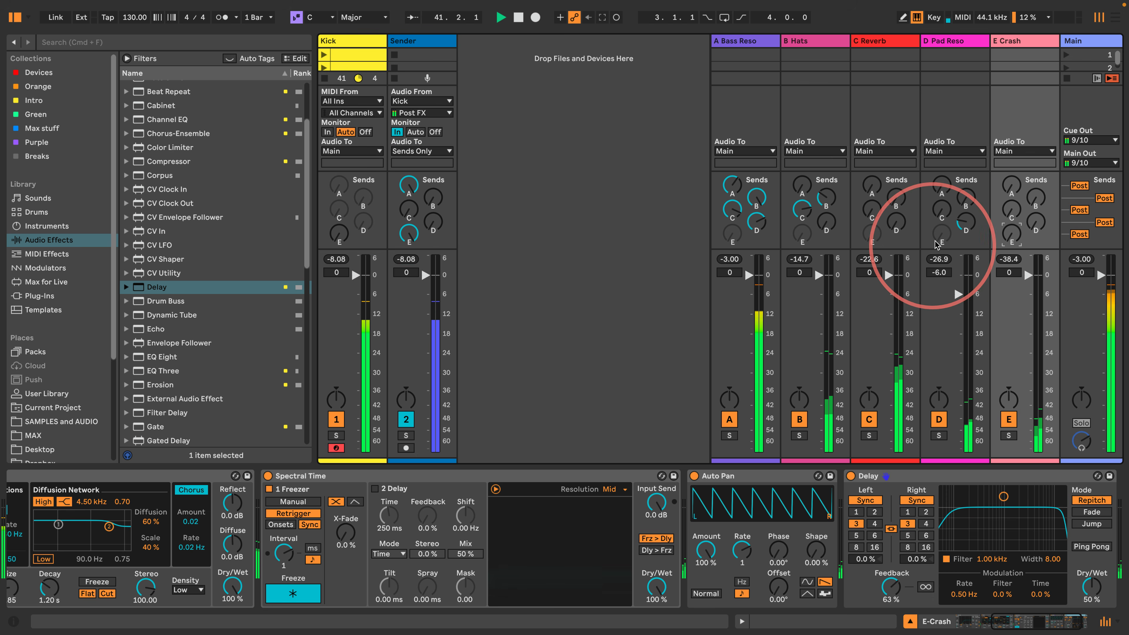
right_click(936, 244)
left_click(955, 260)
right_click(872, 237)
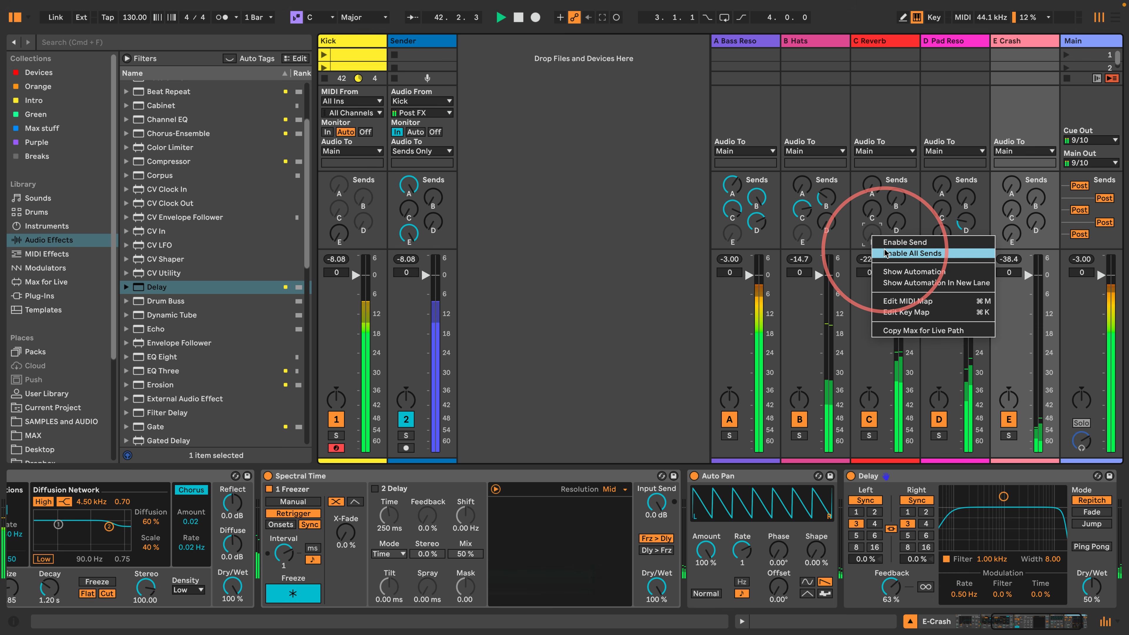
left_click(885, 253)
right_click(802, 234)
left_click(824, 254)
right_click(732, 236)
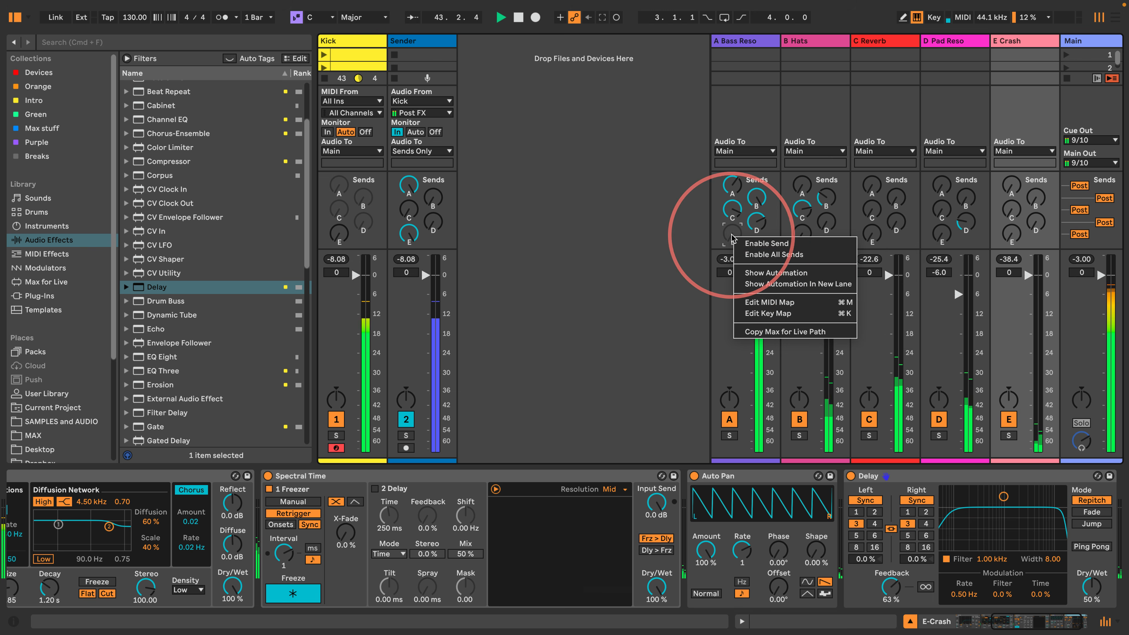
left_click(754, 254)
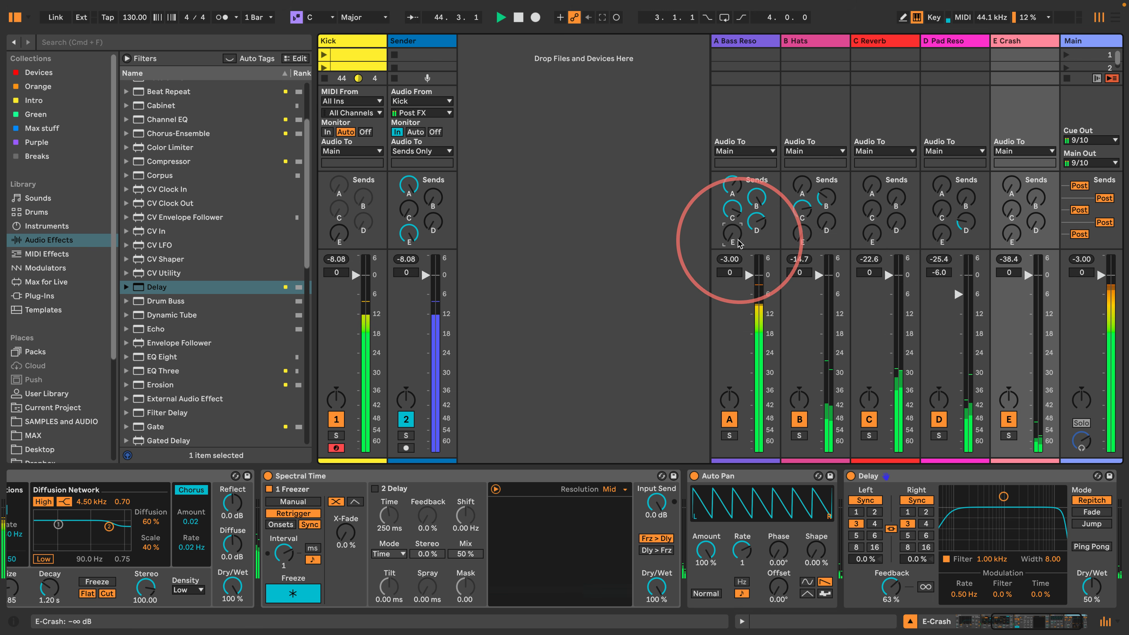
Step: Turn Bass Reso's send E to Crash fully up, and audition it by lowering the Sender's send A to about -45 dB and raising it again
left_click_drag(739, 243, 733, 223)
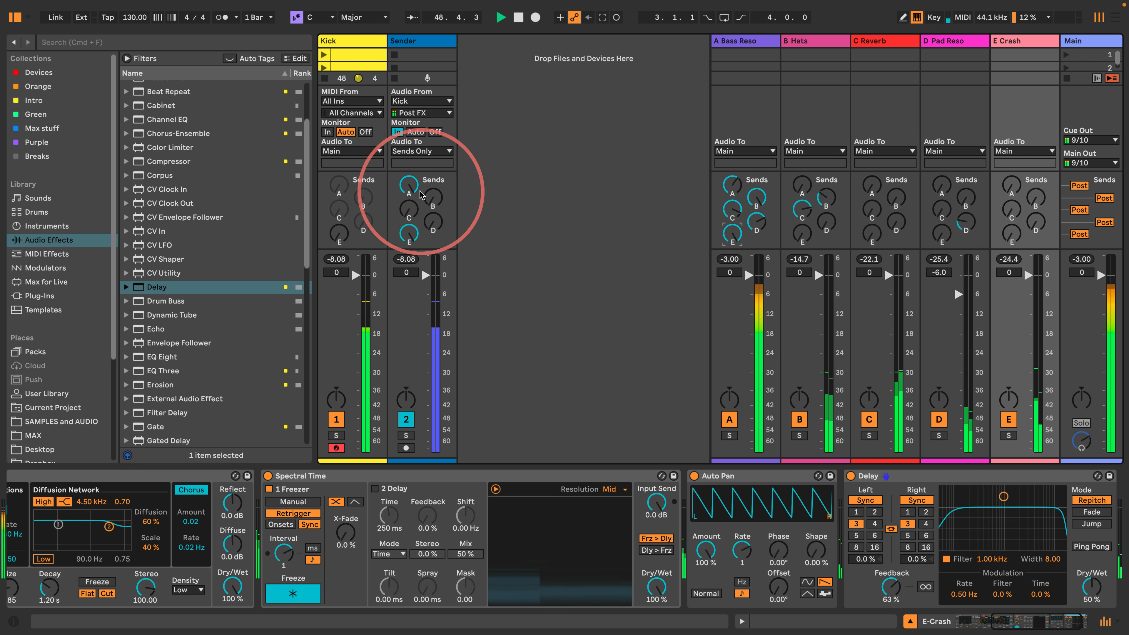
left_click_drag(410, 184, 410, 223)
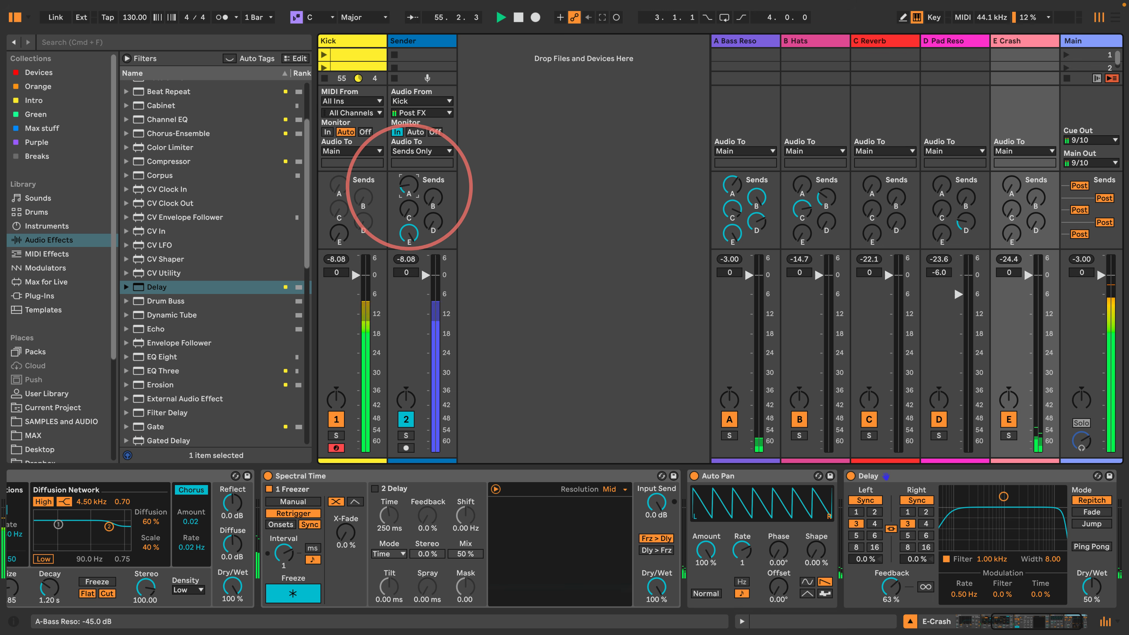
left_click_drag(409, 189, 409, 170)
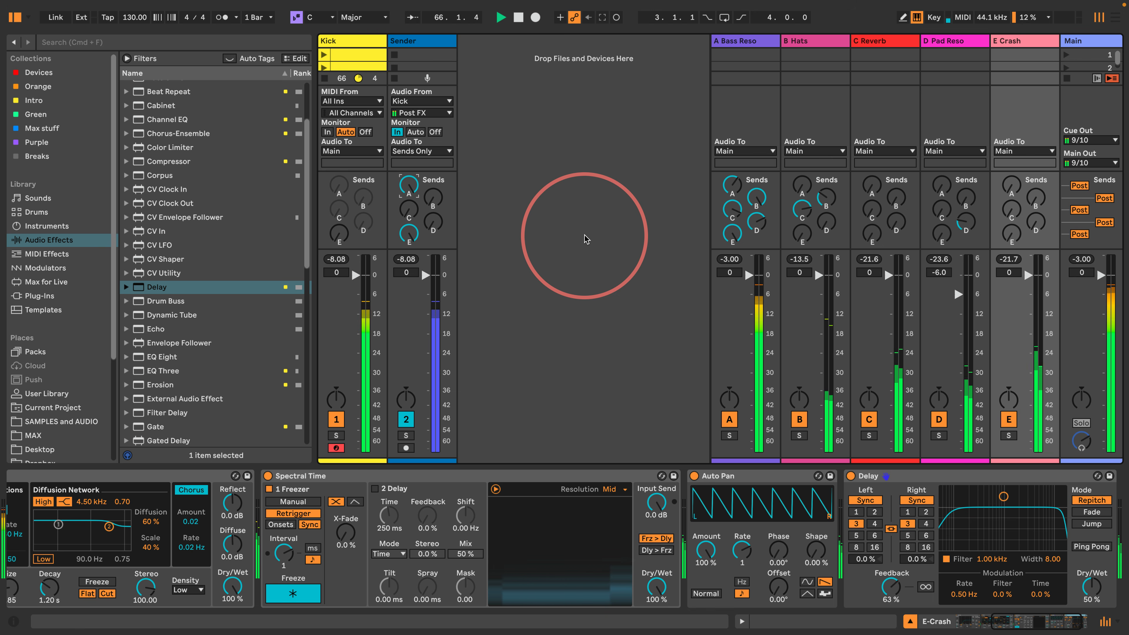
Step: Set the Pad Reso return's volume to -1.0 dB, and try feeding Crash into itself through send E before turning it back down
left_click_drag(957, 294, 958, 277)
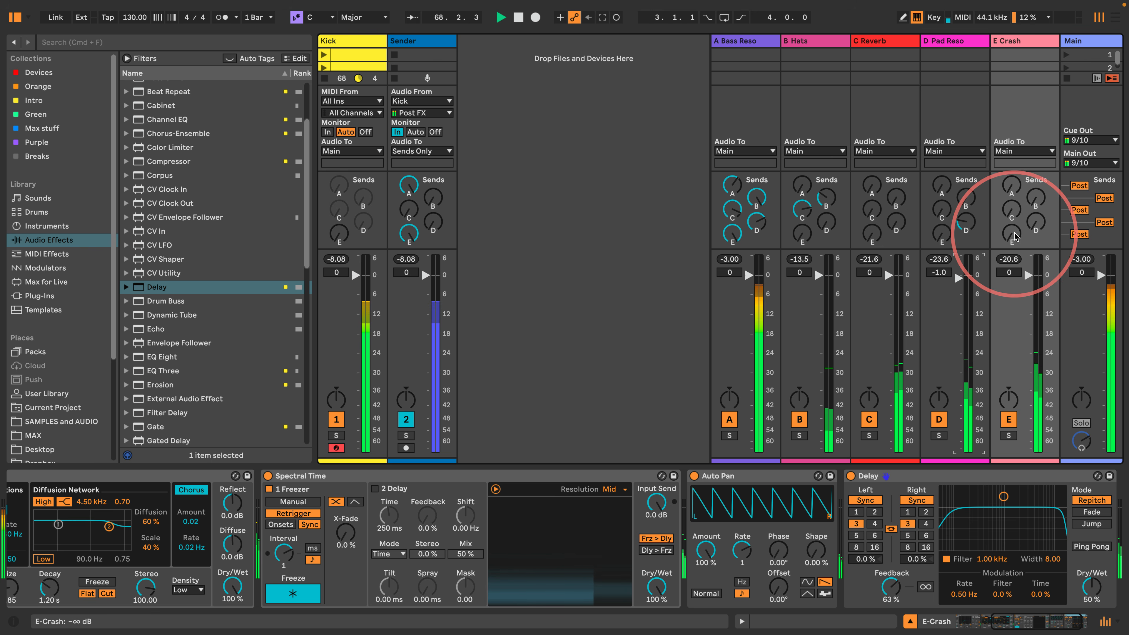
left_click_drag(1014, 233, 1013, 213)
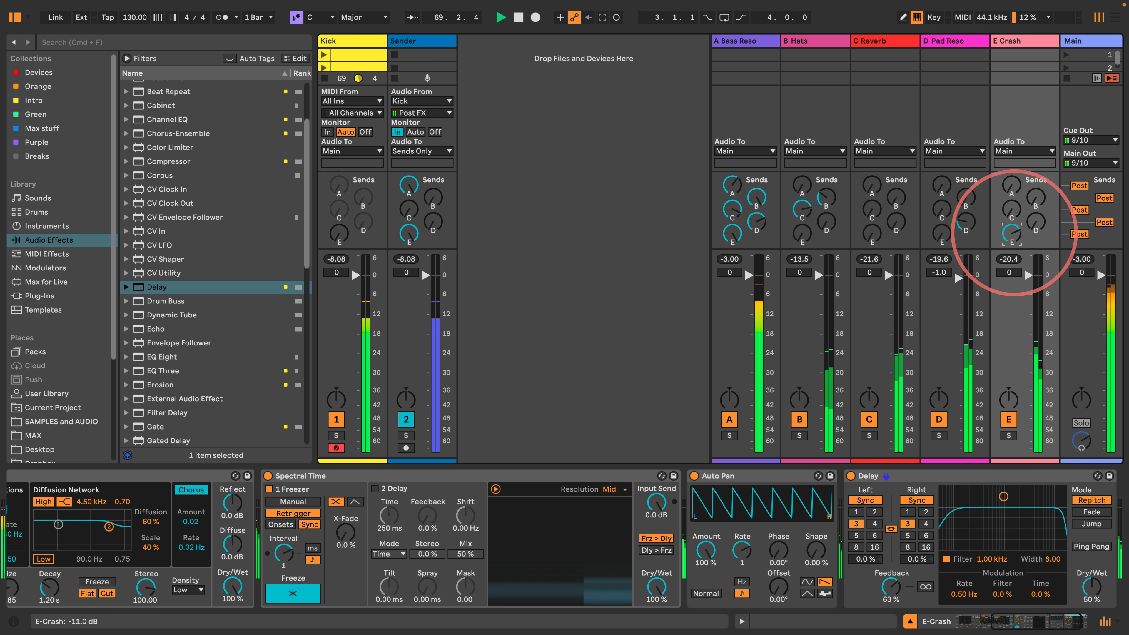
mouse_move(1014, 233)
left_mouse_down()
mouse_move(1014, 251)
mouse_move(1013, 237)
left_mouse_up()
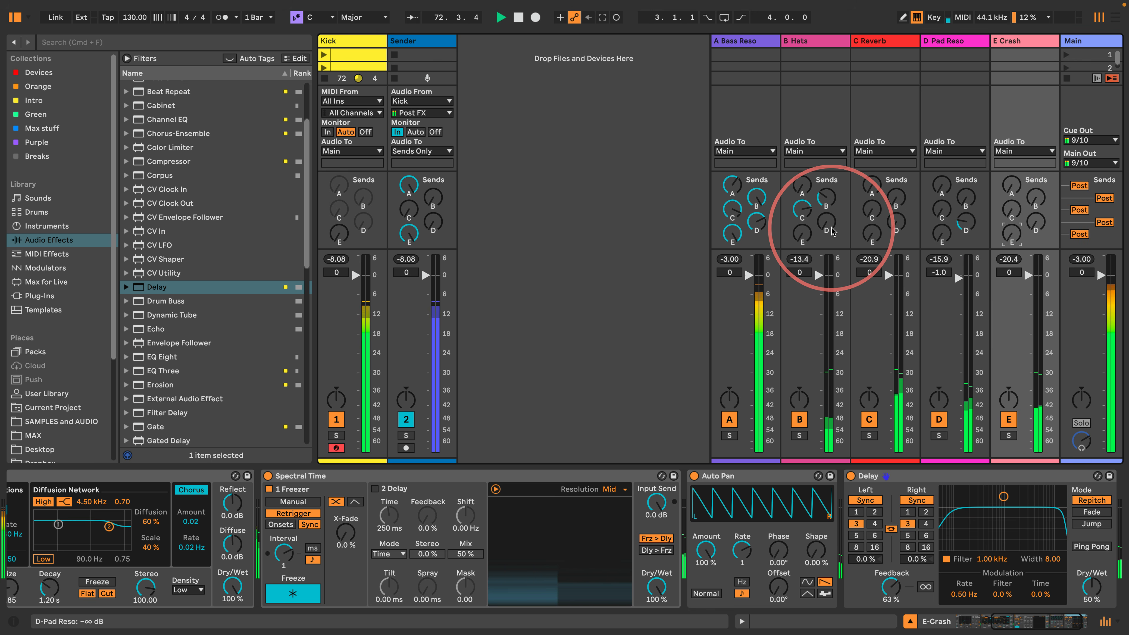
Step: Raise Bass Reso's send C to 0.0 dB, and set the Reverb return's Size to 4.75, Decay to 18.5 s and a higher input filter frequency
left_click(732, 213)
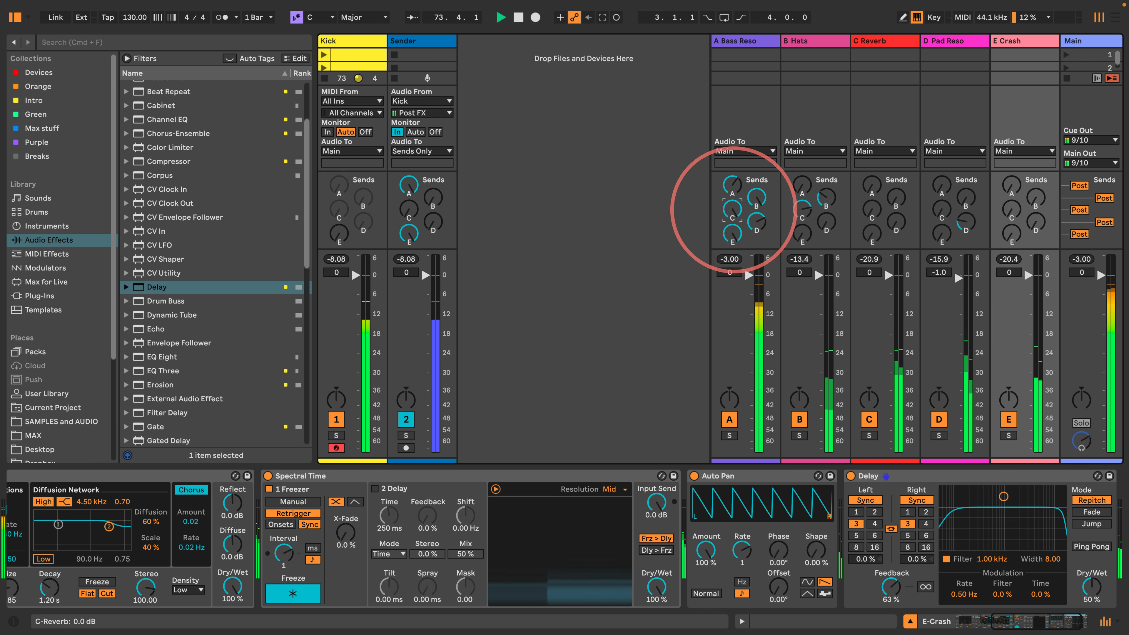
left_click(869, 42)
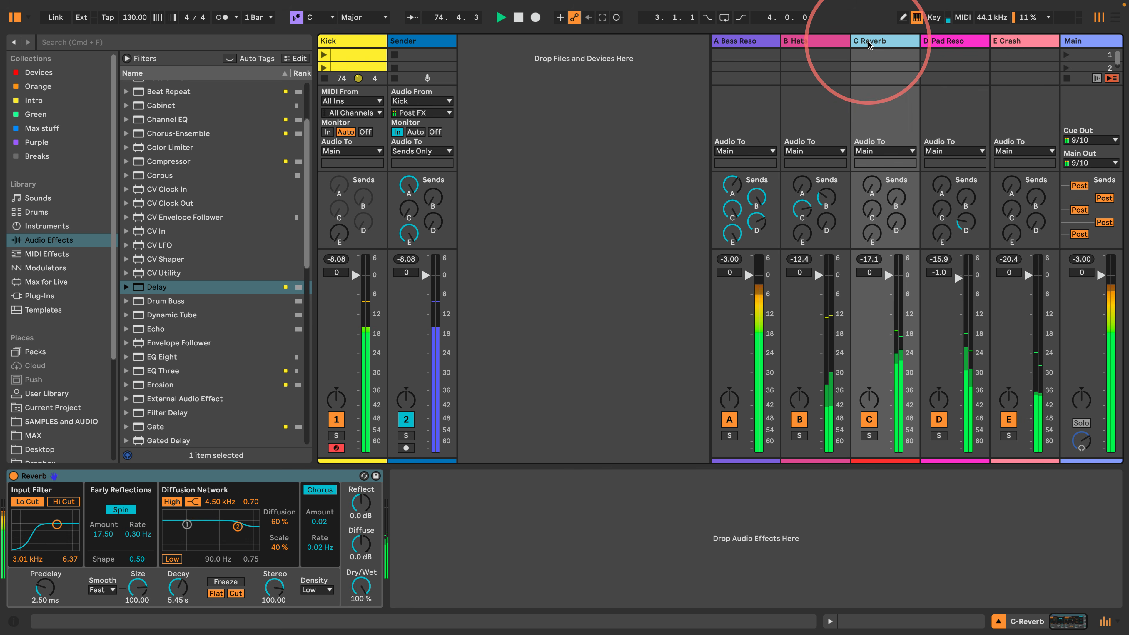
mouse_move(137, 588)
left_mouse_down()
mouse_move(176, 590)
mouse_move(138, 586)
left_mouse_up()
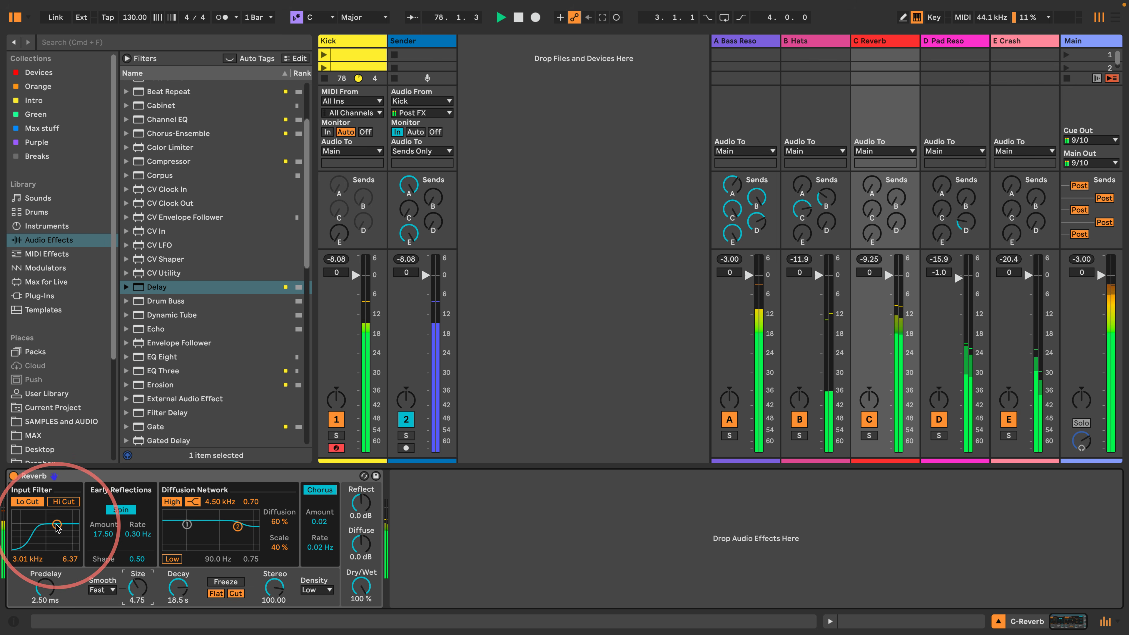
left_click_drag(57, 525, 73, 523)
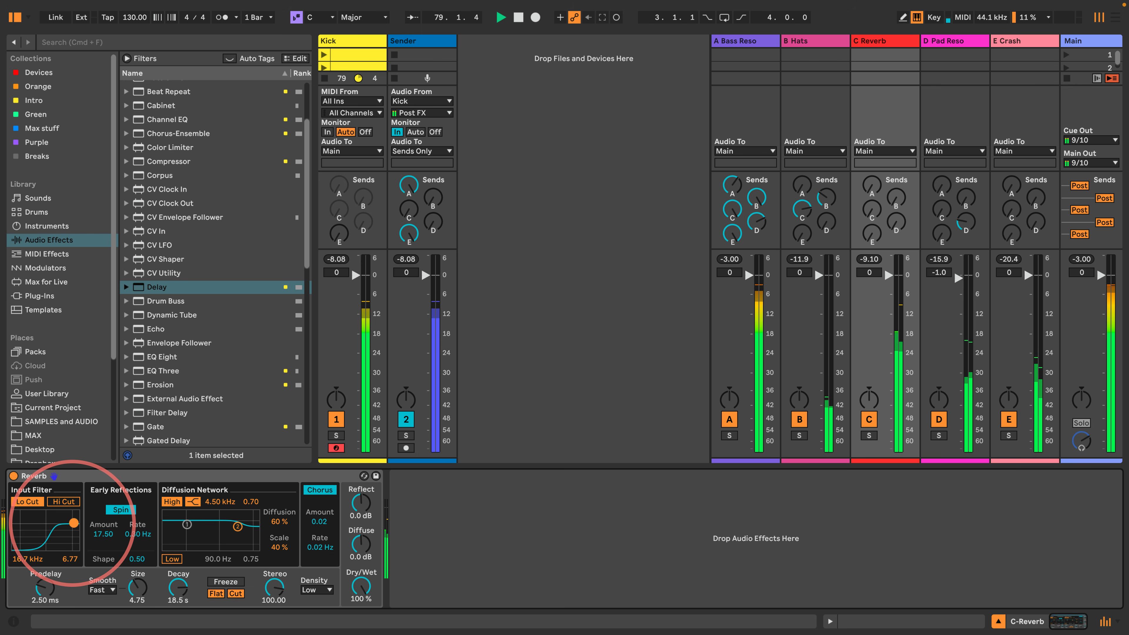
Step: On Bass Reso, set Auto Filter to 445 Hz with 43 % resonance, Saturator Drive to 15 dB and lower send A to about -41 dB
left_click(733, 41)
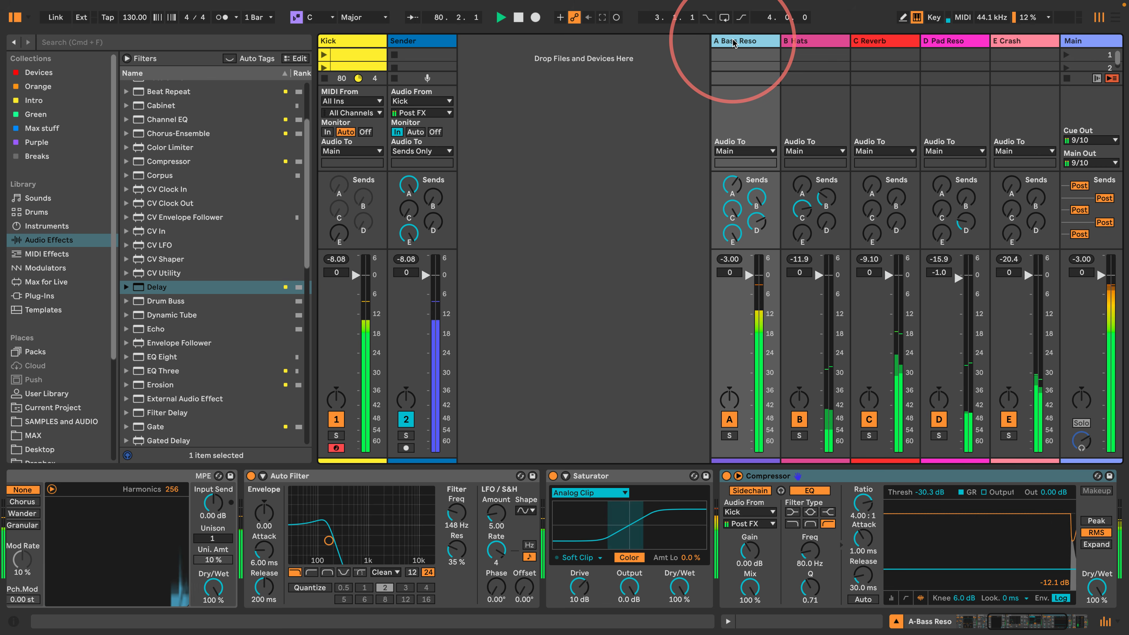
left_click_drag(328, 540, 351, 536)
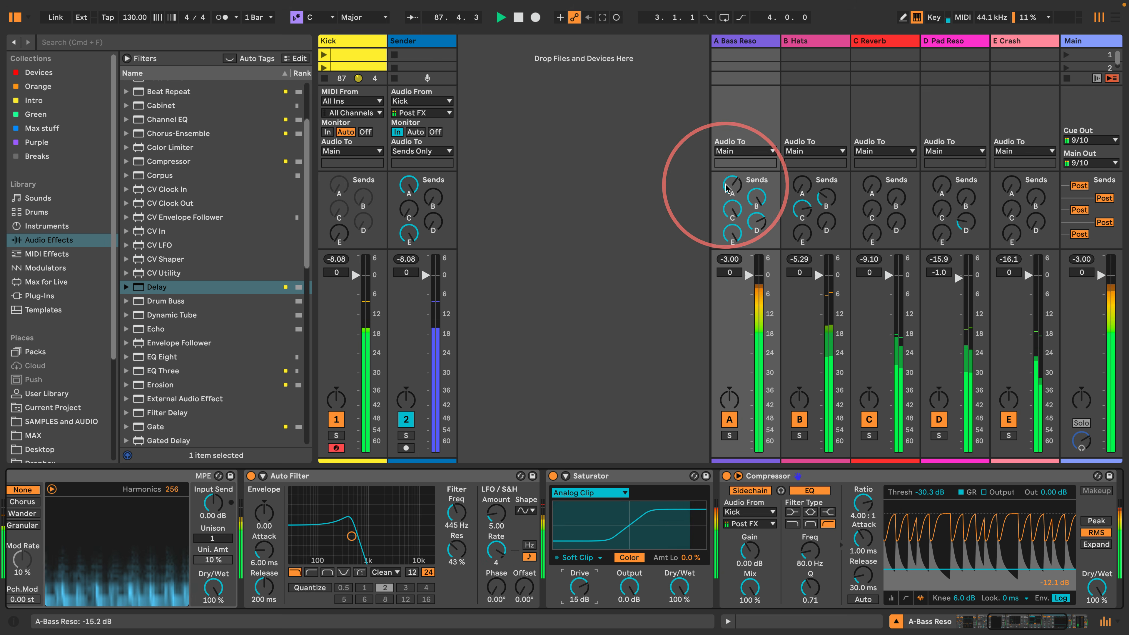
left_click_drag(733, 191, 734, 186)
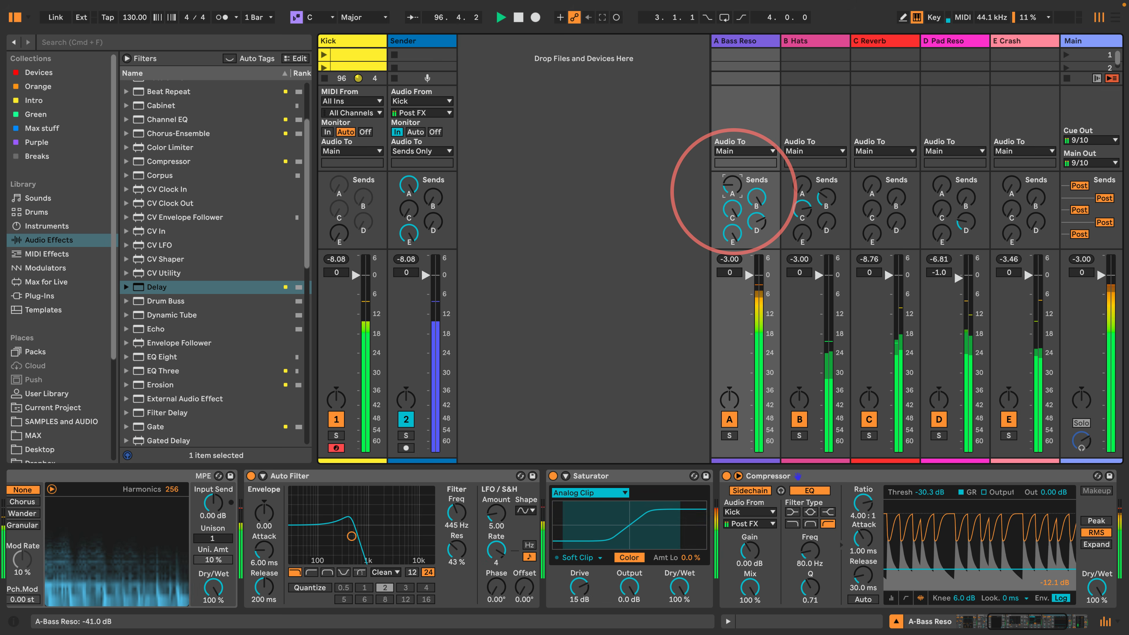
Step: Launch the first Kick clip, and set Bass Reso's Delay to 3 sixteenths on both channels in Fade mode after trying 6
left_click(323, 54)
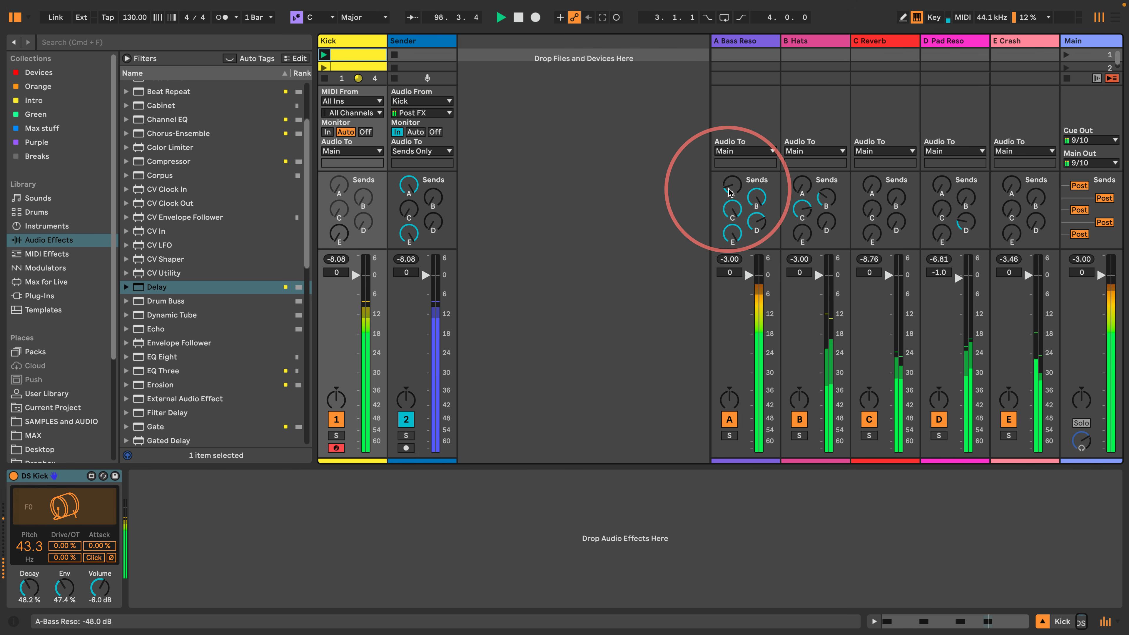
left_click(743, 40)
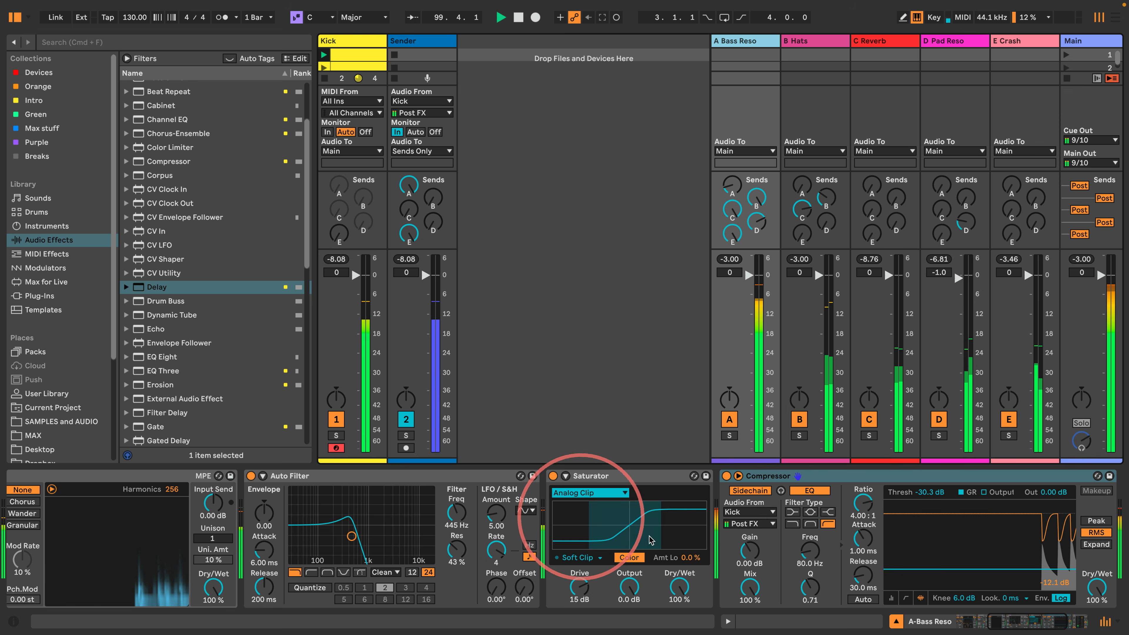
left_click_drag(1014, 620, 958, 621)
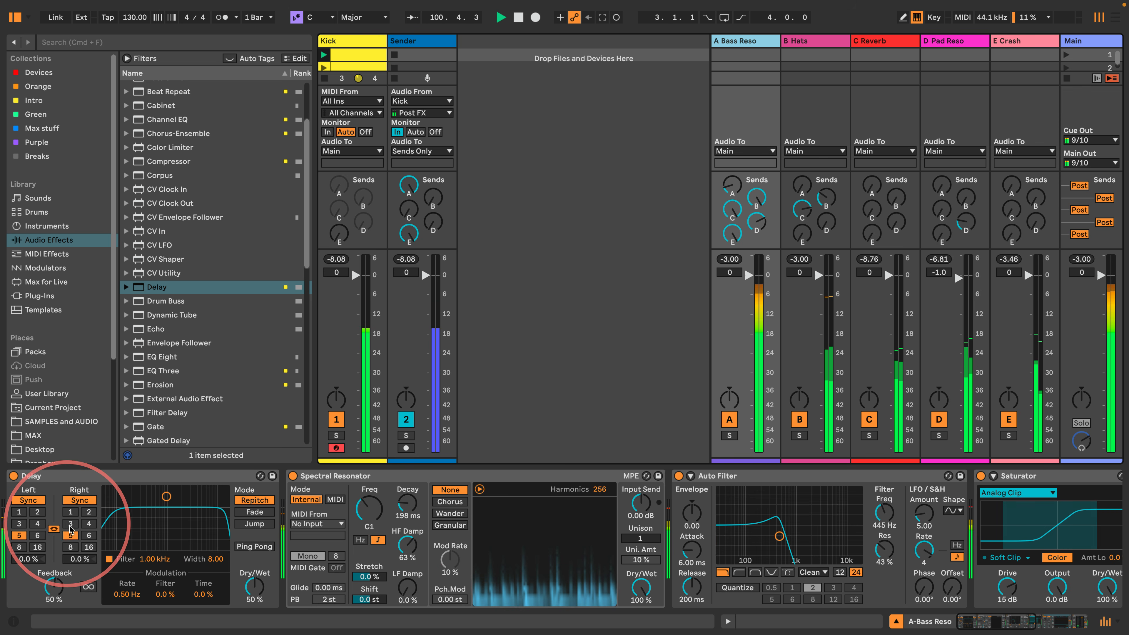
left_click(89, 535)
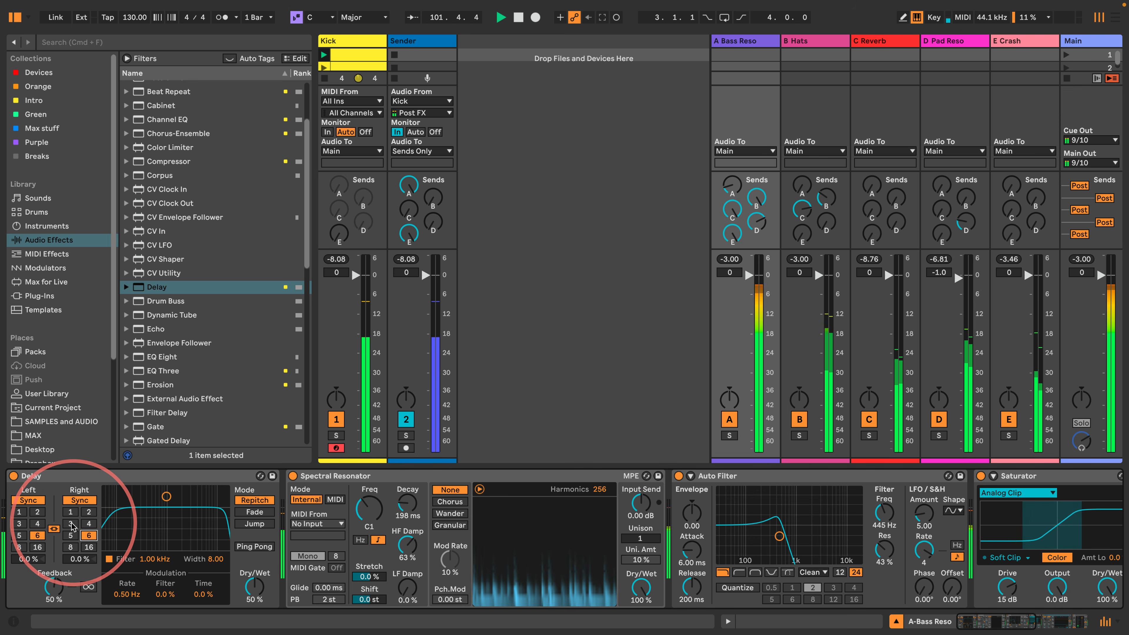
left_click(254, 512)
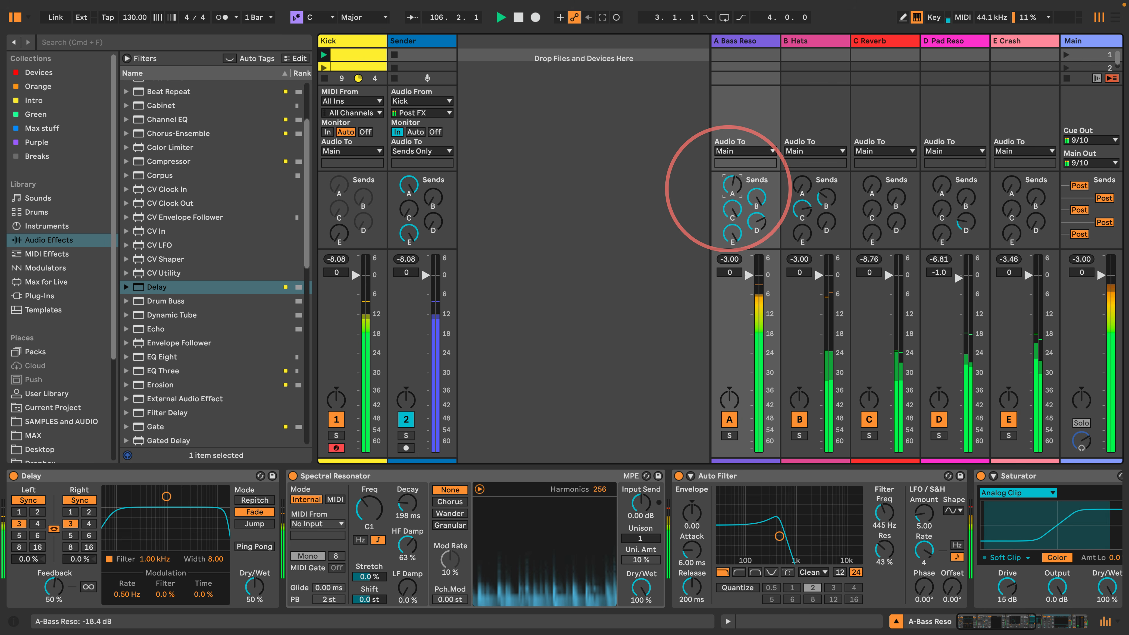
Step: Ride Bass Reso's own feedback send A up to 0.0 dB and back to about -50 dB, and briefly mute the return to compare
left_click_drag(729, 188, 727, 161)
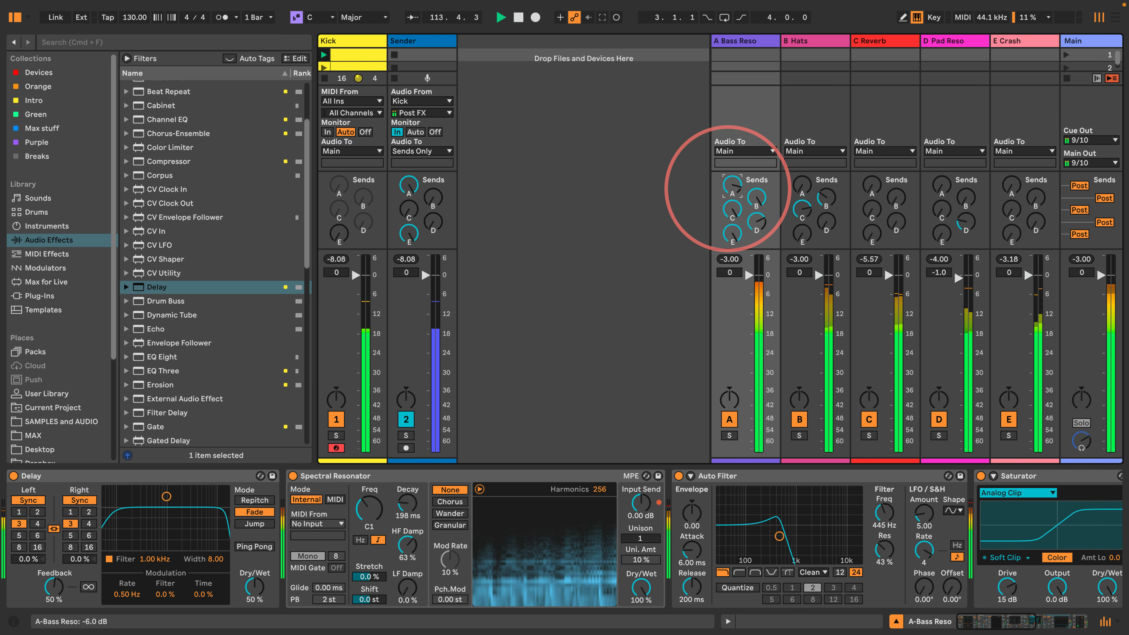
left_click_drag(728, 158, 728, 153)
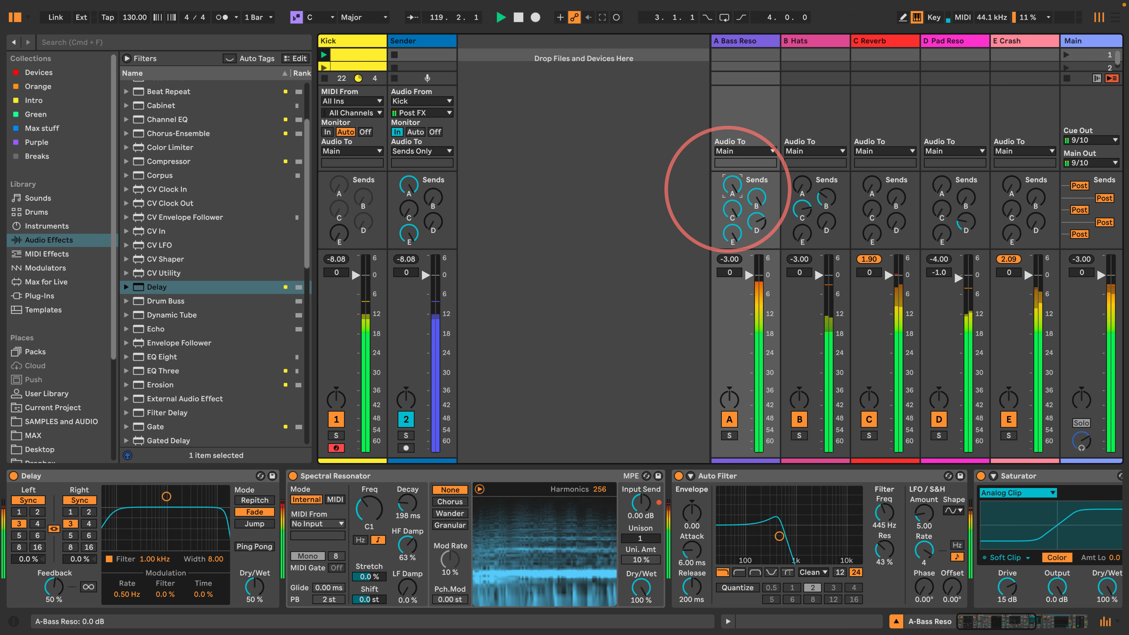
left_click_drag(727, 189, 727, 190)
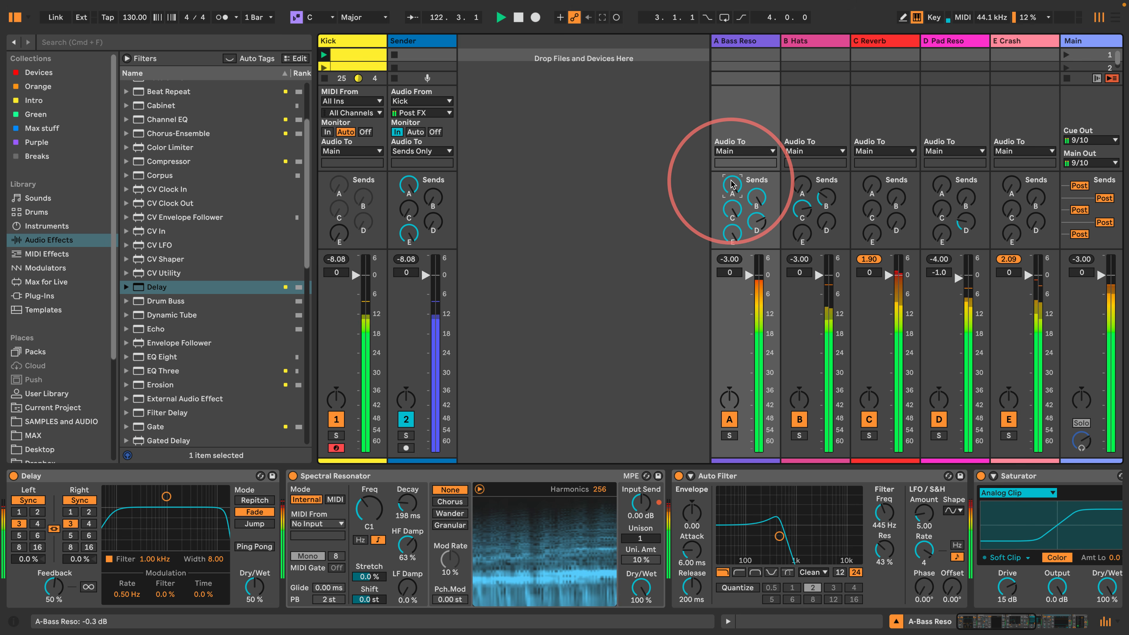
left_click_drag(730, 181, 731, 184)
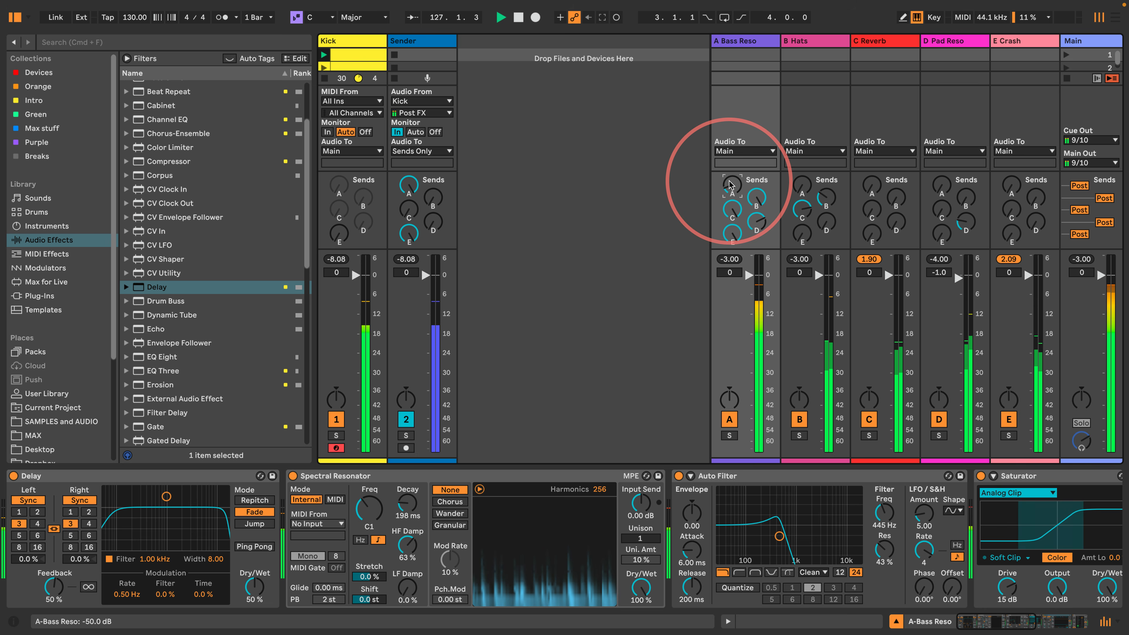
left_click(729, 419)
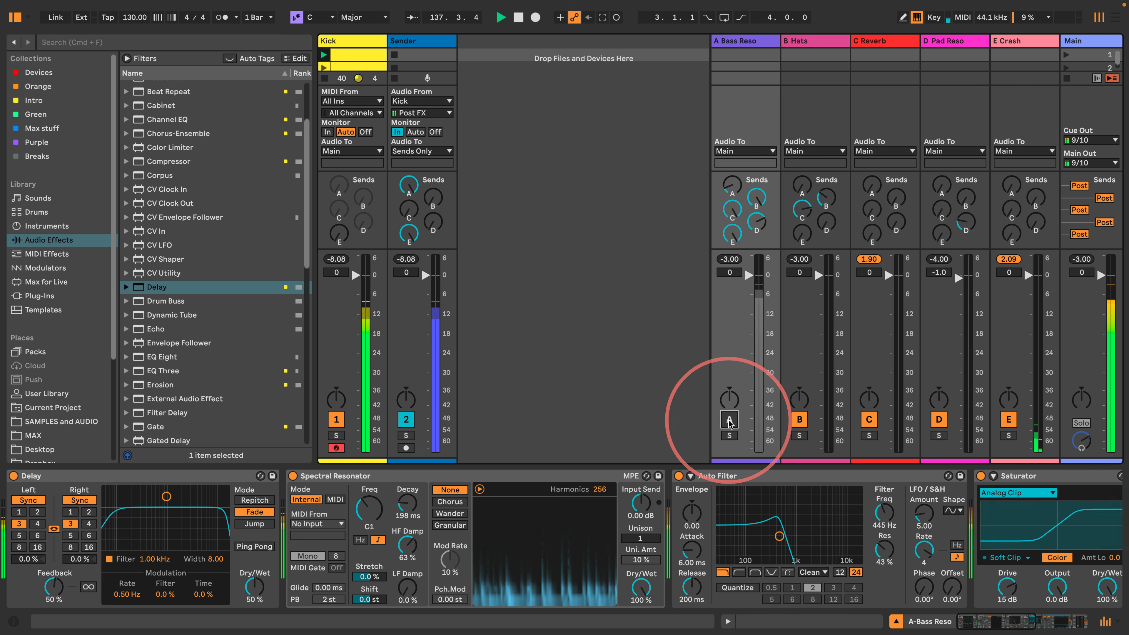
left_click(728, 419)
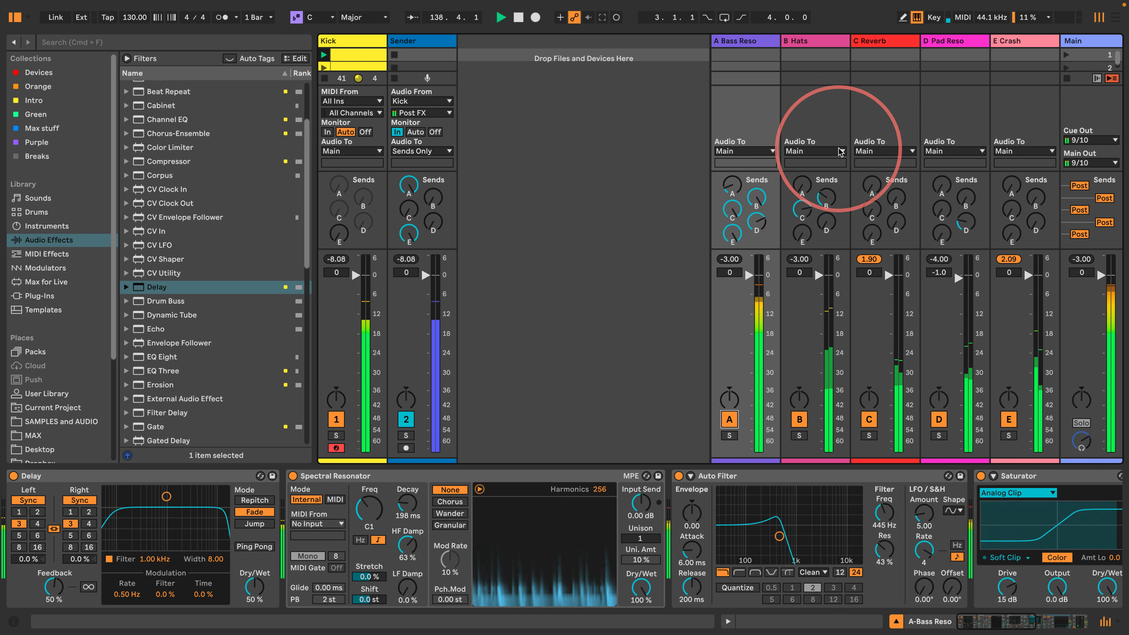
Step: Ride Pad Reso's own feedback send D up to about -10 dB and back down to about -54 dB
left_click(941, 44)
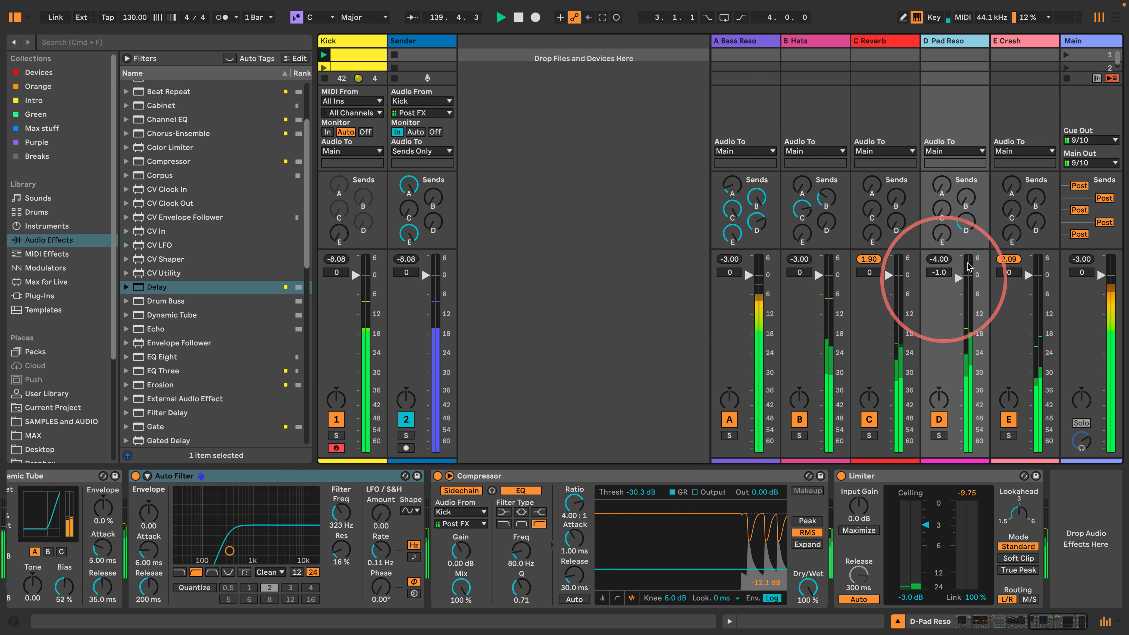
mouse_move(963, 223)
left_mouse_down()
mouse_move(963, 195)
mouse_move(963, 228)
left_mouse_up()
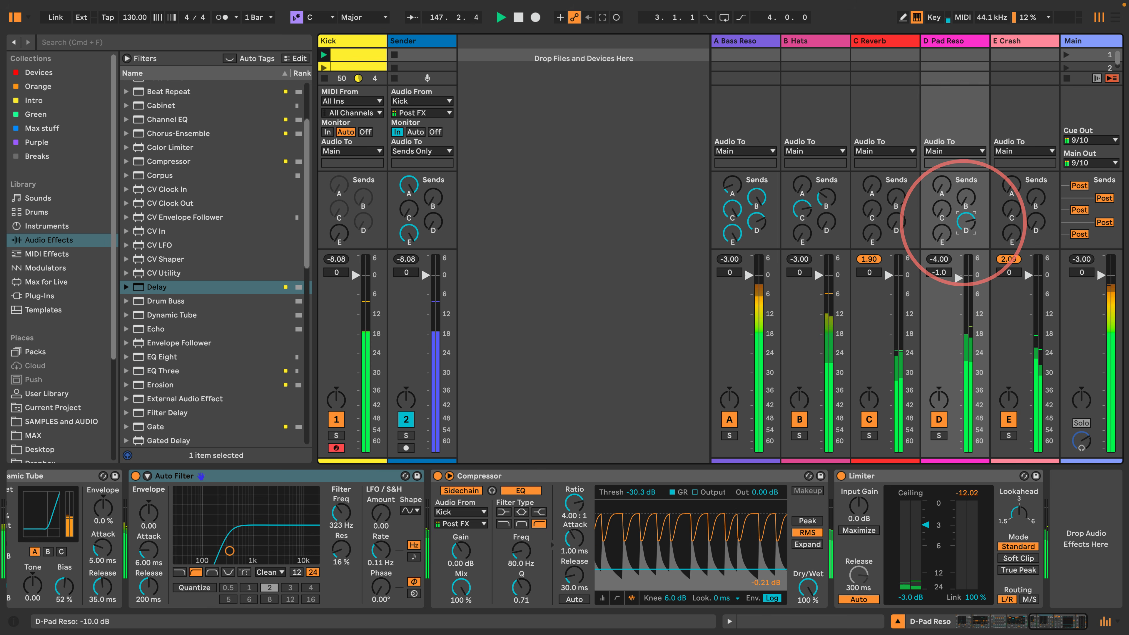
left_click_drag(963, 228, 963, 225)
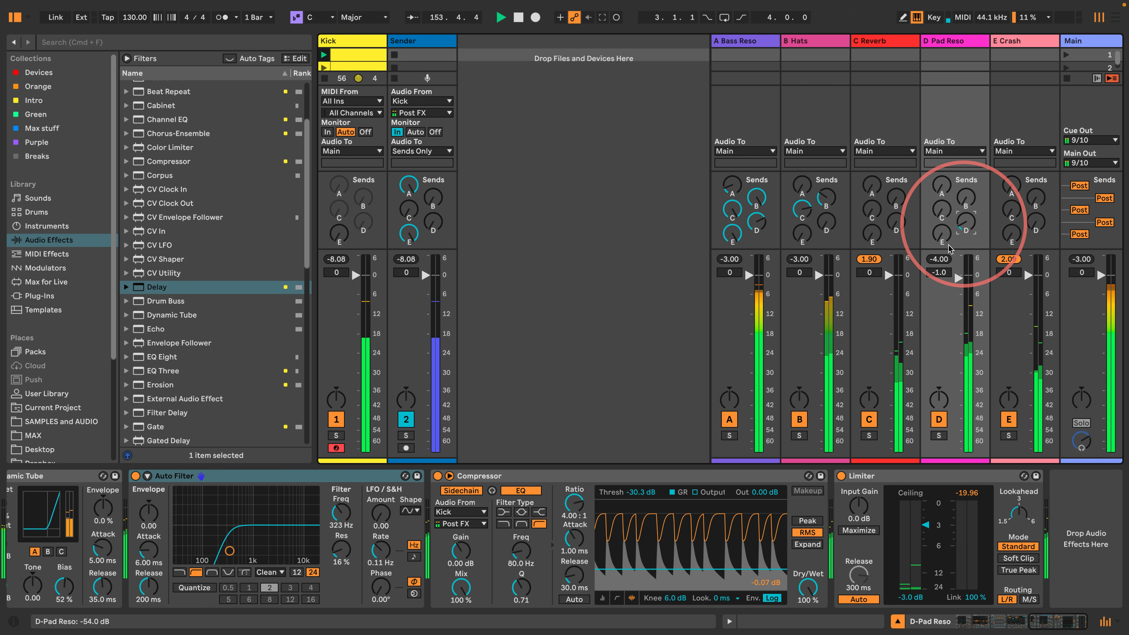
Step: Set the Drive of DS Kick on the Kick track to 74.0 %
left_click(338, 40)
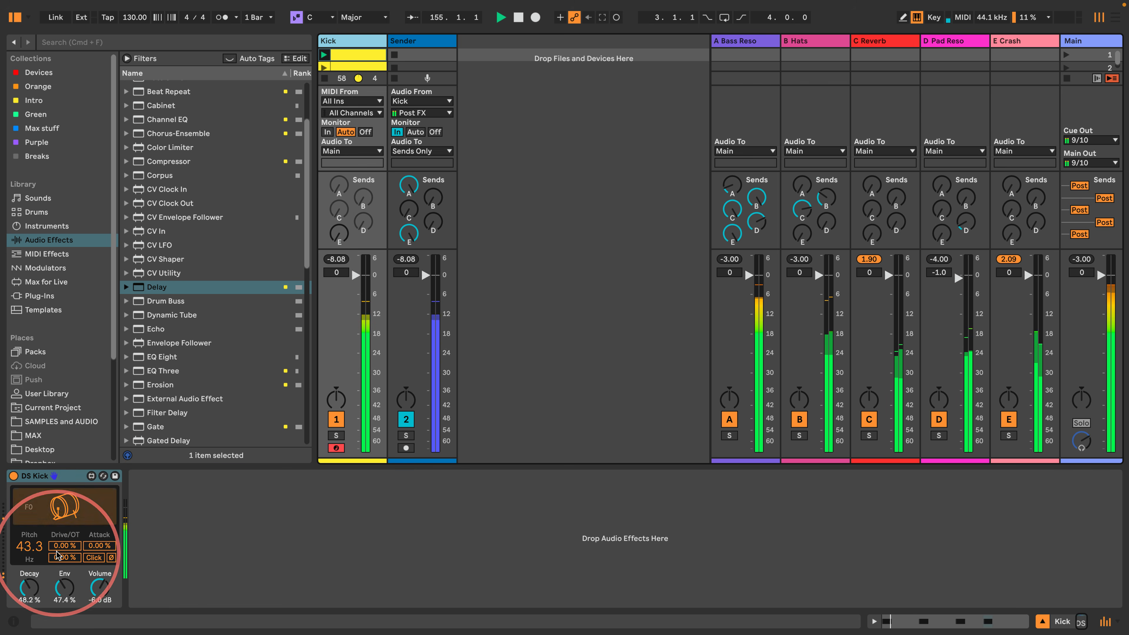
left_click_drag(57, 551, 57, 527)
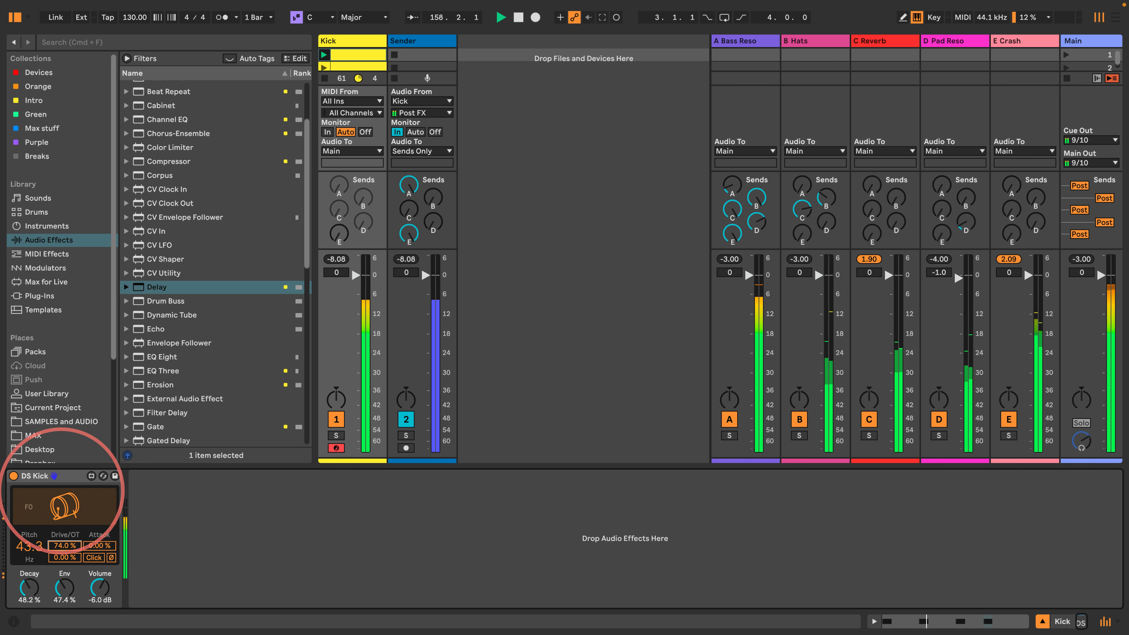
Step: Set DS Kick's Drive to 100 % and ride up the own feedback sends of Pad Reso (D) and Bass Reso (A)
left_click_drag(62, 484, 63, 479)
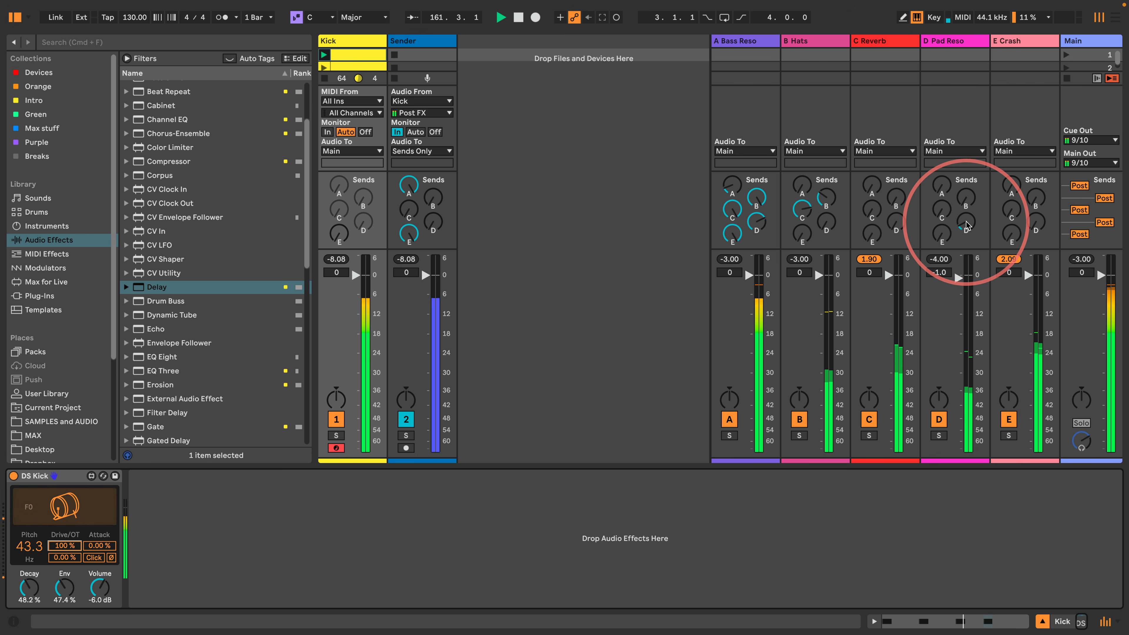
mouse_move(963, 226)
left_mouse_down()
mouse_move(963, 198)
mouse_move(965, 218)
left_mouse_up()
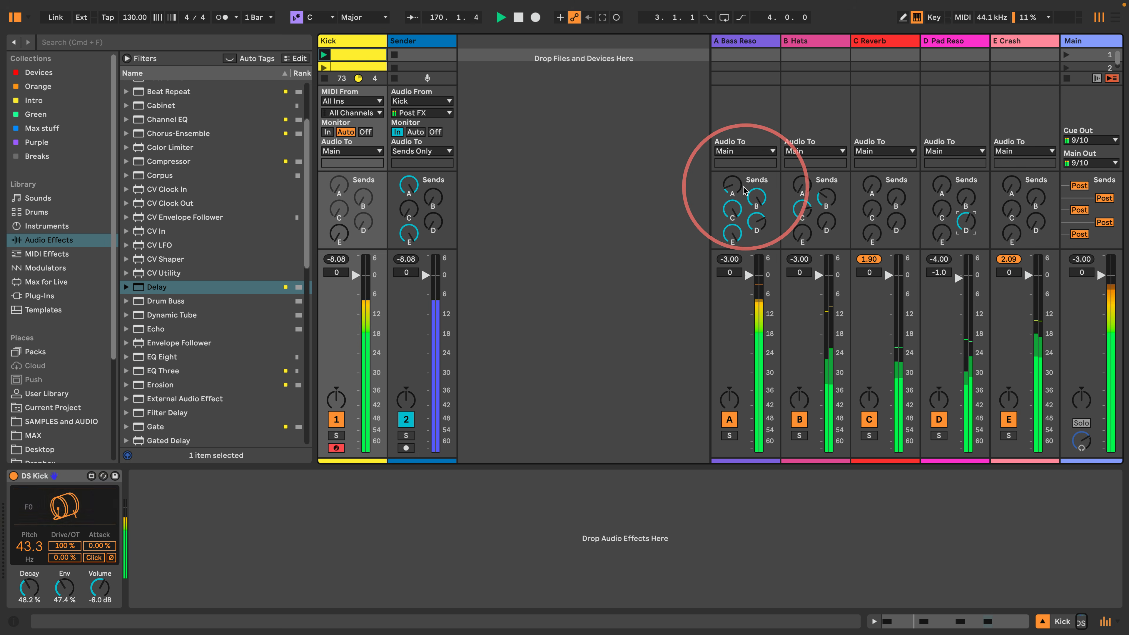
left_click(732, 185)
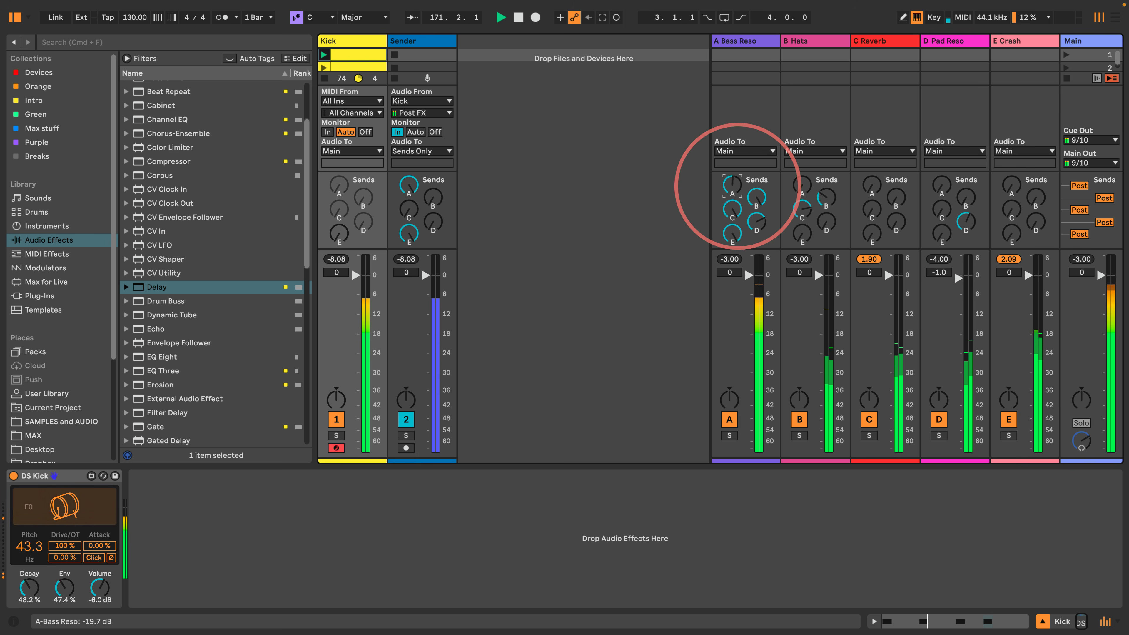
mouse_move(732, 185)
left_mouse_down()
mouse_move(732, 175)
mouse_move(732, 184)
left_mouse_up()
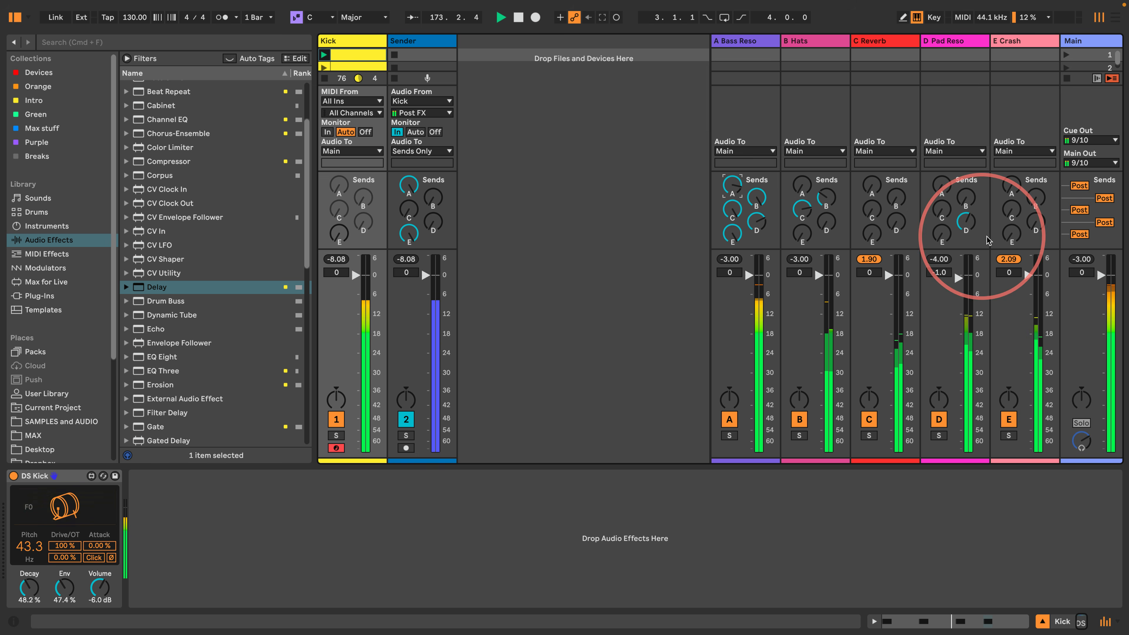
Step: Push the feedback harder, raising Pad Reso's own send D past -8.0 dB and Bass Reso's own send A to 0.0 dB
left_click(965, 221)
left_click_drag(965, 221, 965, 220)
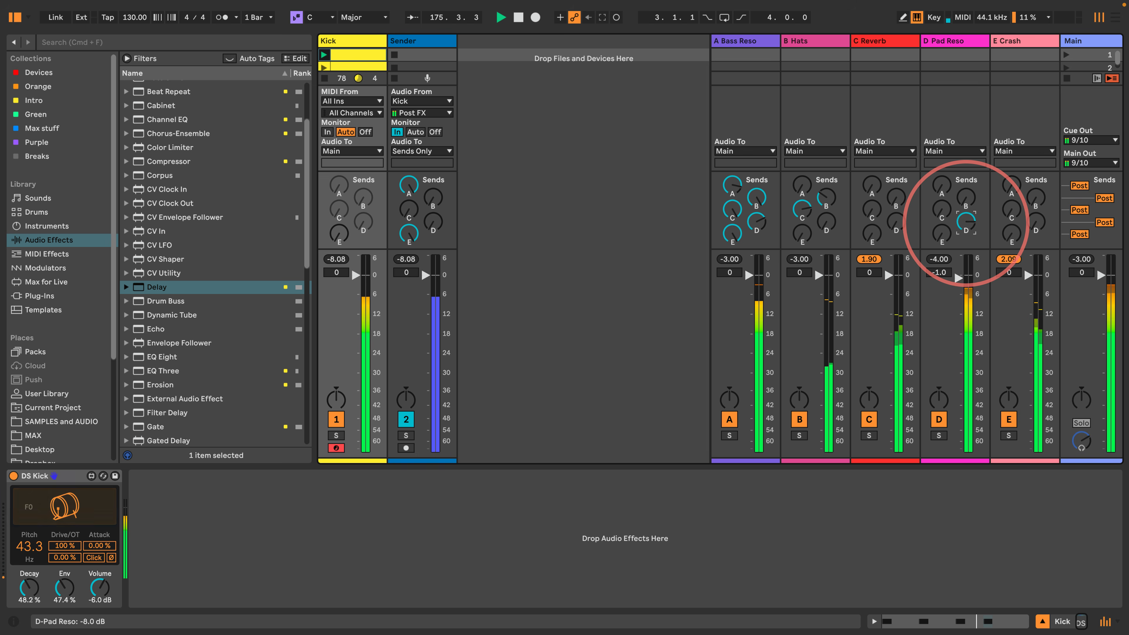
left_click_drag(965, 220, 965, 217)
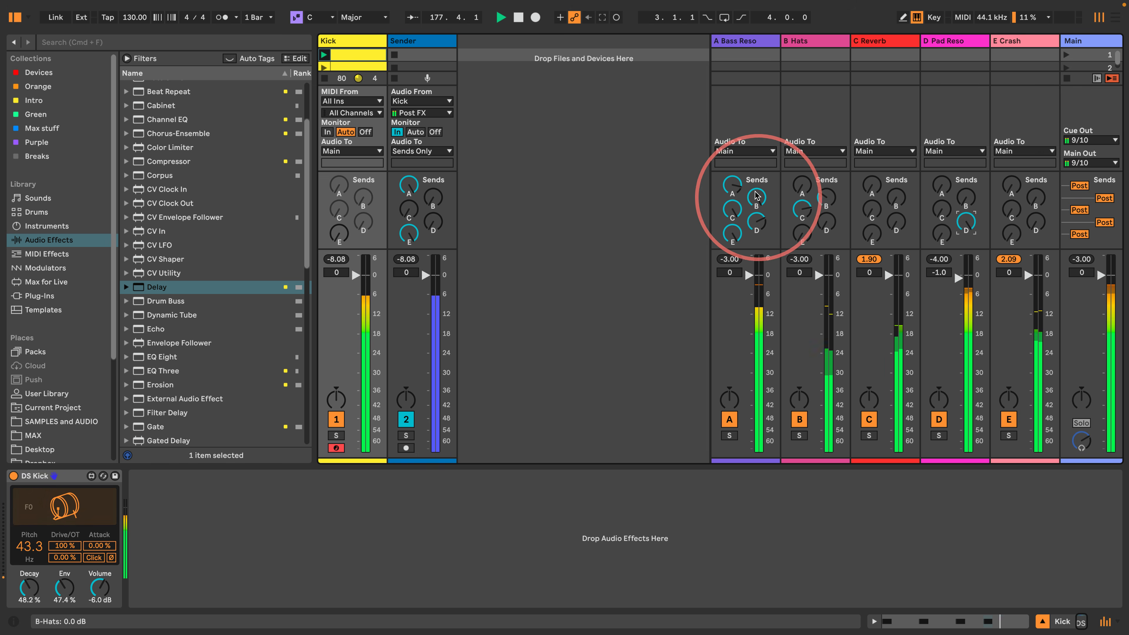
left_click(731, 189)
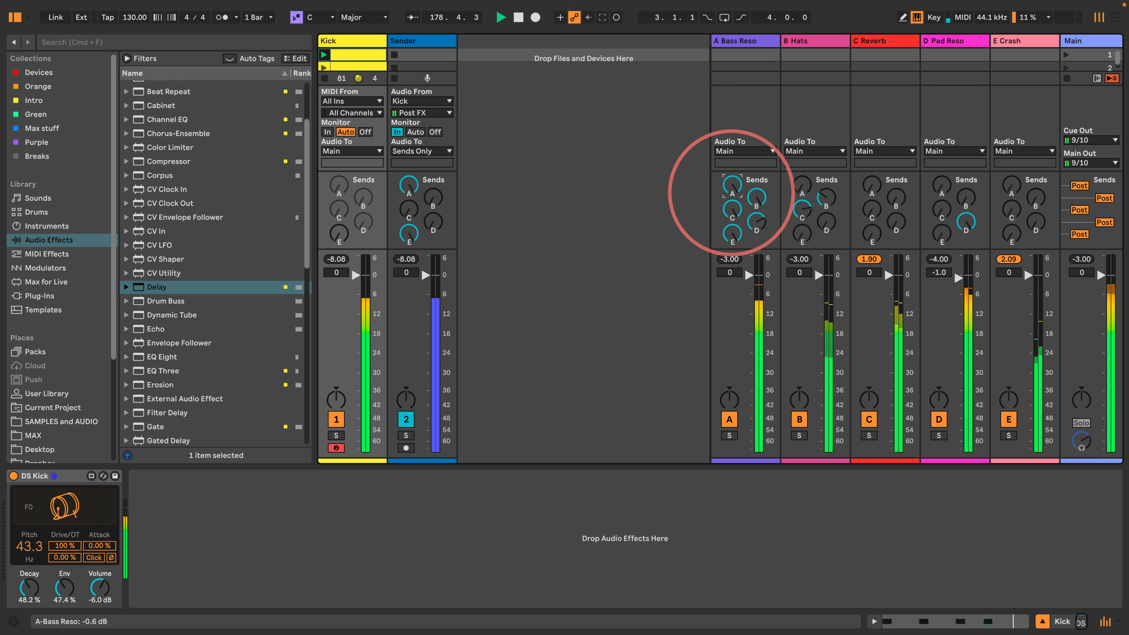
left_click_drag(732, 192, 731, 192)
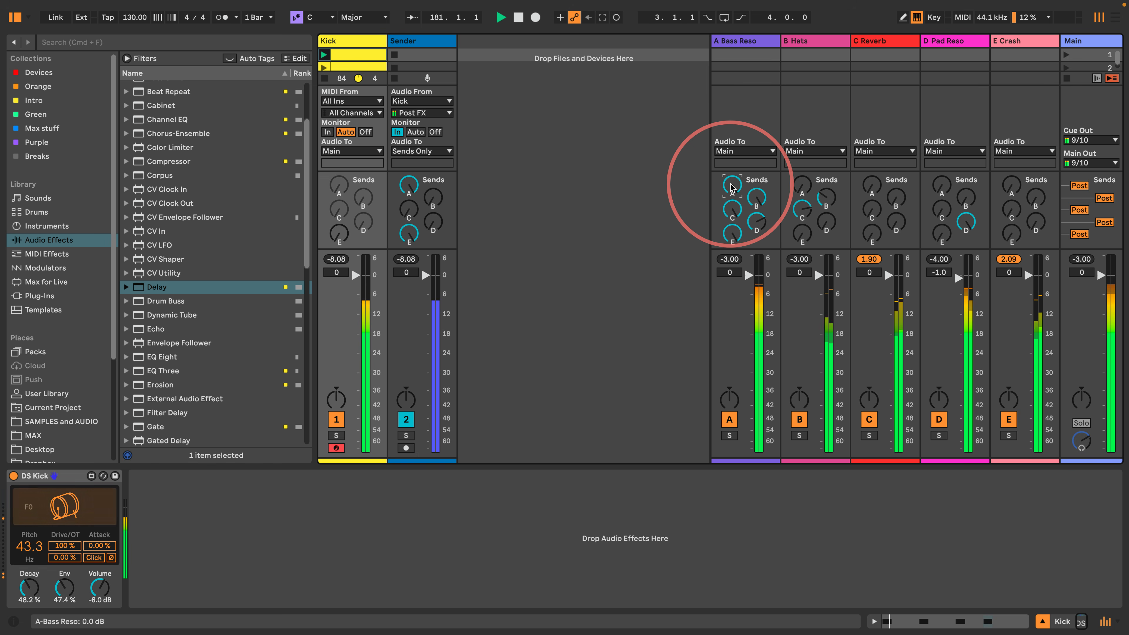
Step: Cut Pad Reso's own send D and Bass Reso's own send A completely, and set DS Kick's Drive to 0.00 %
left_click(965, 221)
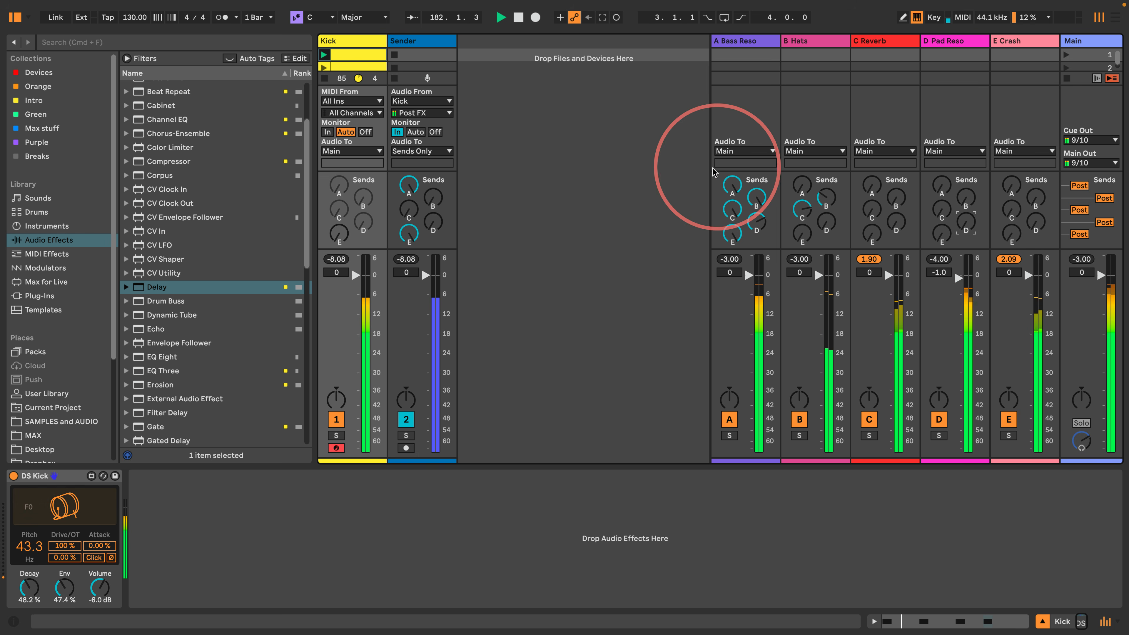
left_click(737, 186)
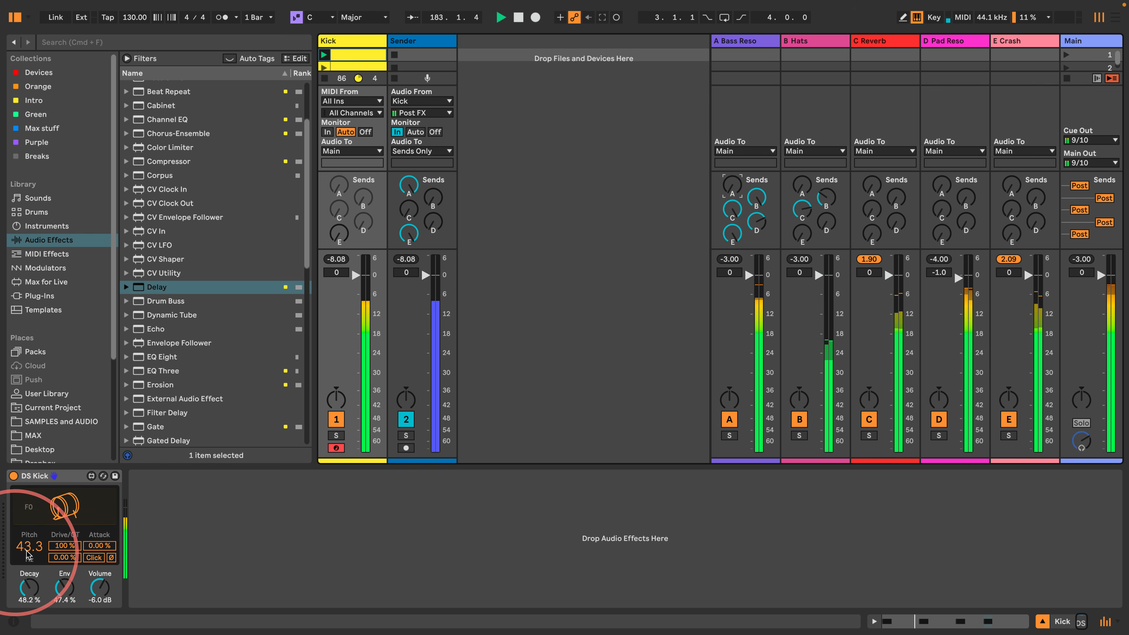
left_click_drag(60, 547, 62, 593)
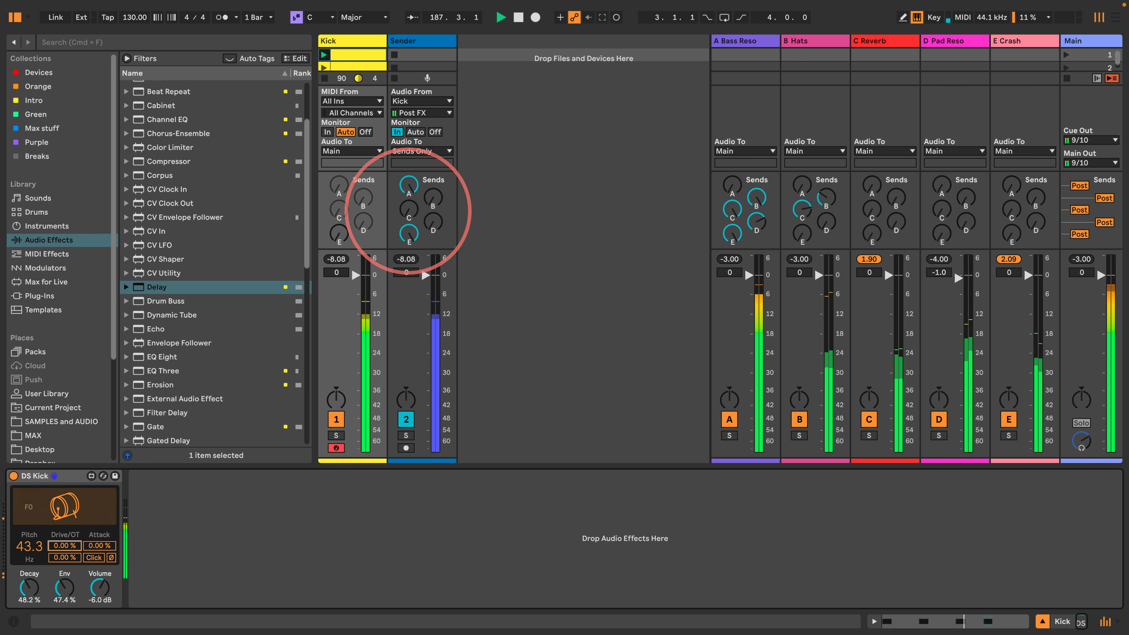
Step: Raise Sender's sends B, C and D, with D at about -3.5 dB, lower Bass Reso's sends B to E, and stop playback
left_click_drag(408, 211, 432, 197)
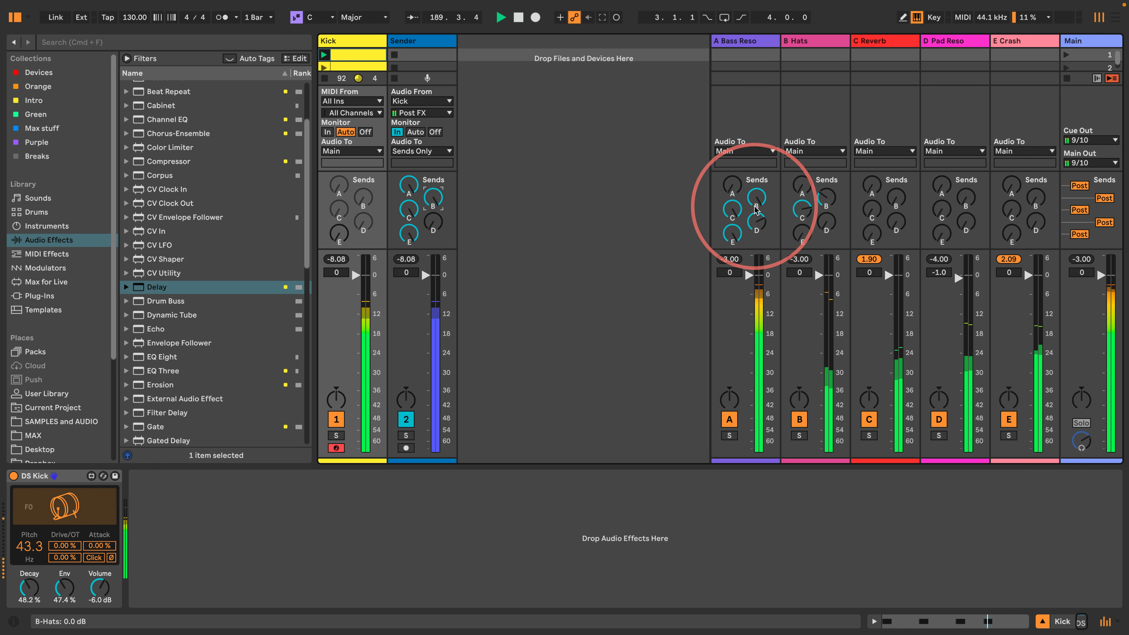
left_click_drag(732, 207, 732, 235)
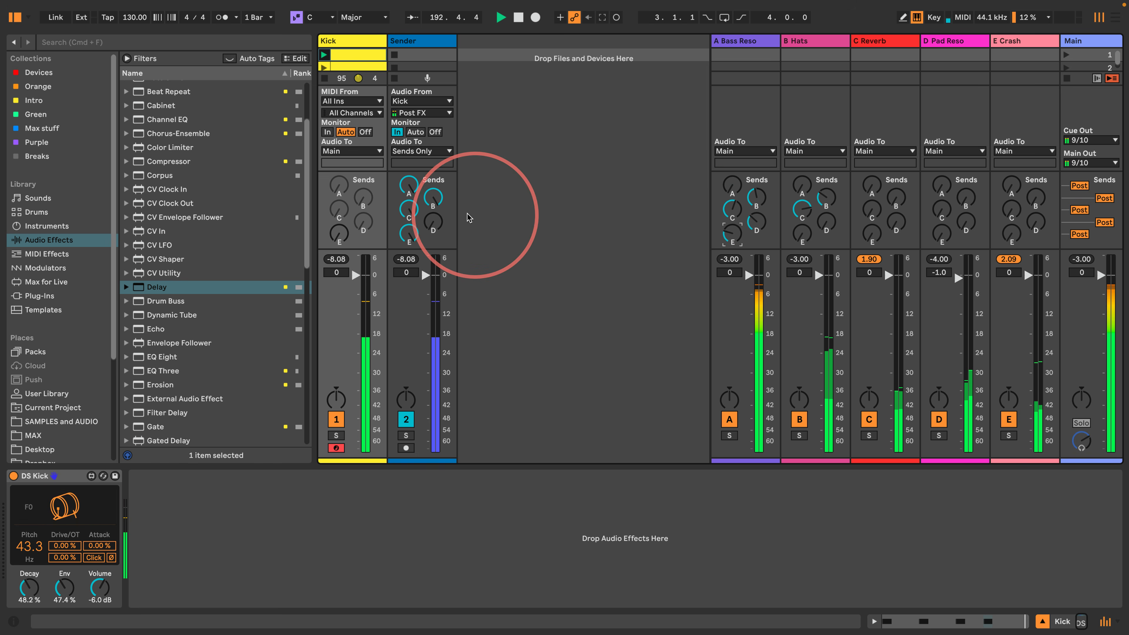
left_click_drag(433, 223, 435, 200)
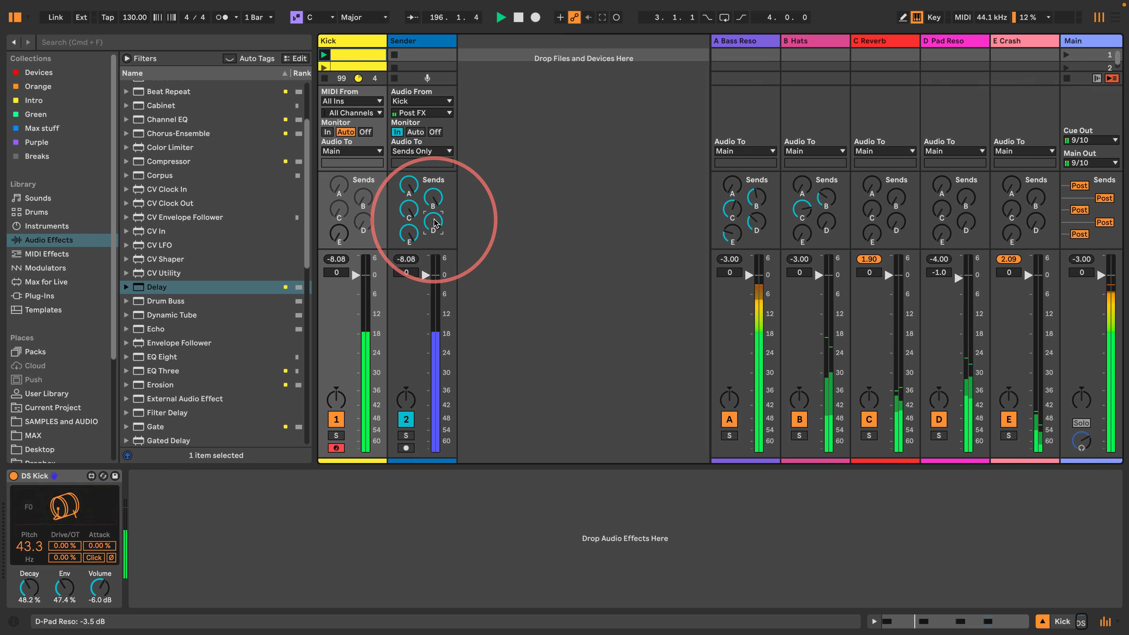
left_click(518, 17)
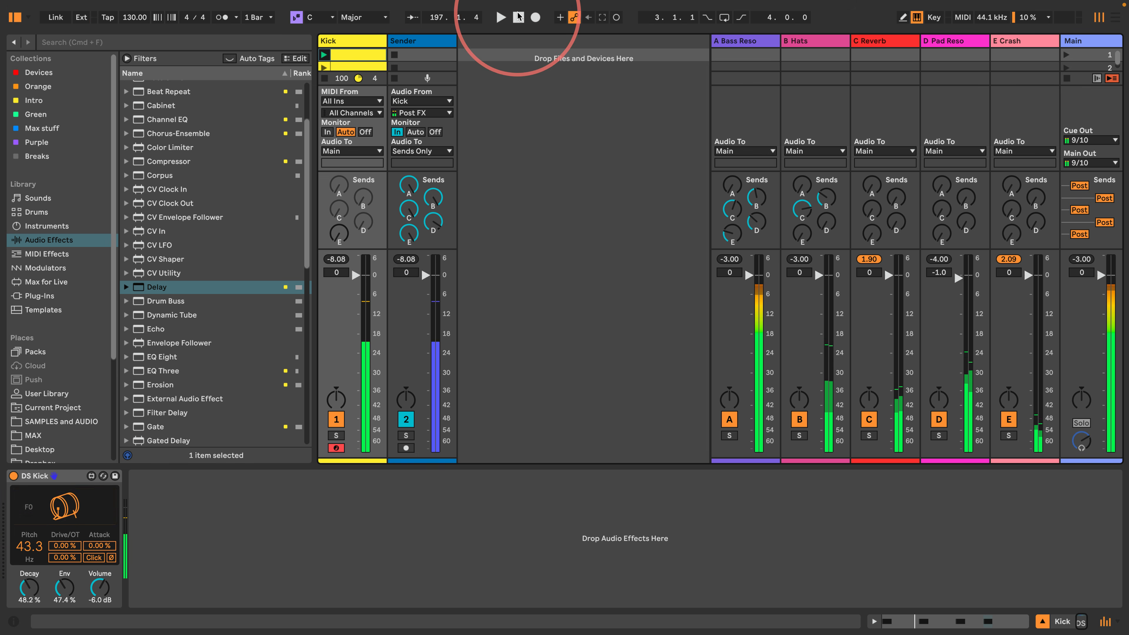